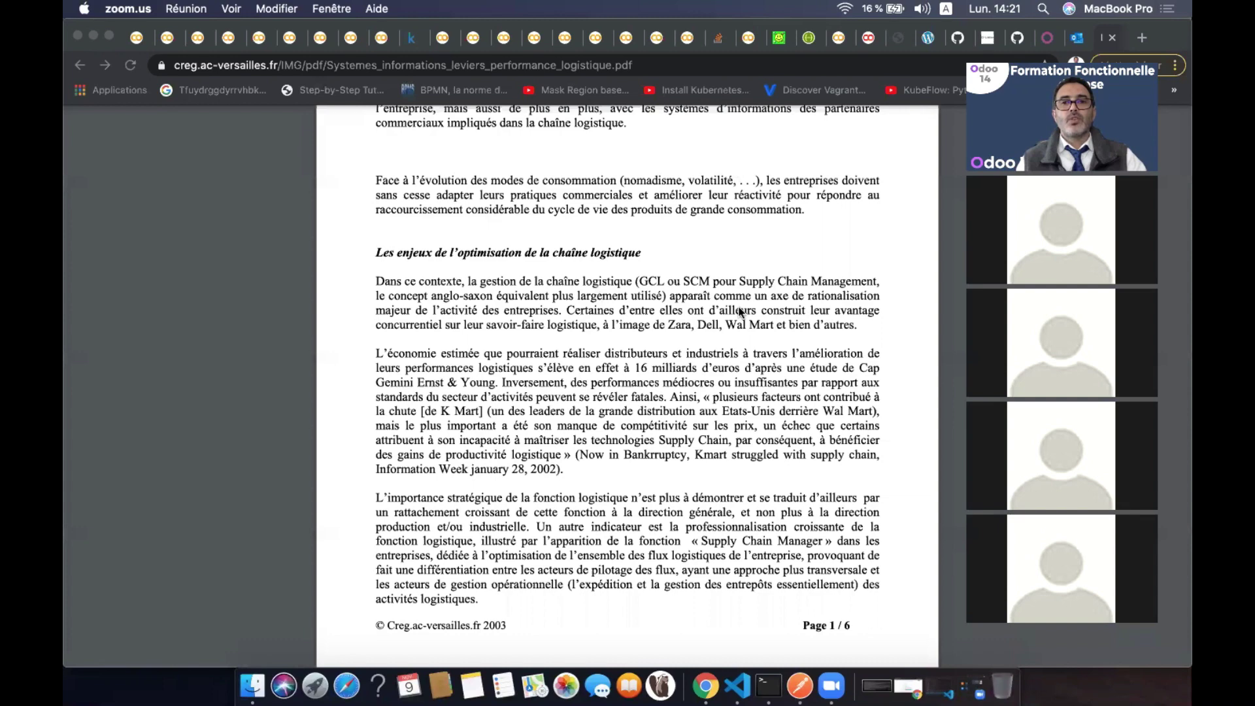
Scroll the logistics PDF back up to its title page and Résumé heading
scroll(741, 313, "up", 3)
scroll(741, 312, "up", 5)
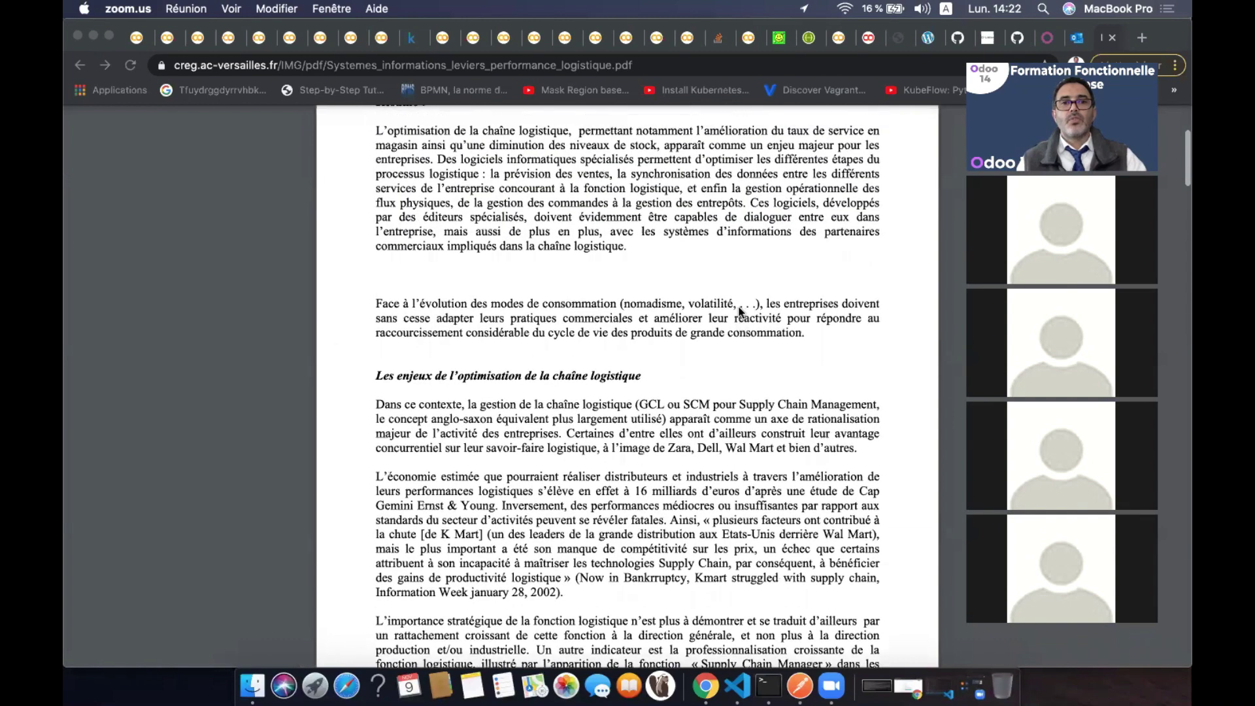
scroll(741, 313, "up", 2)
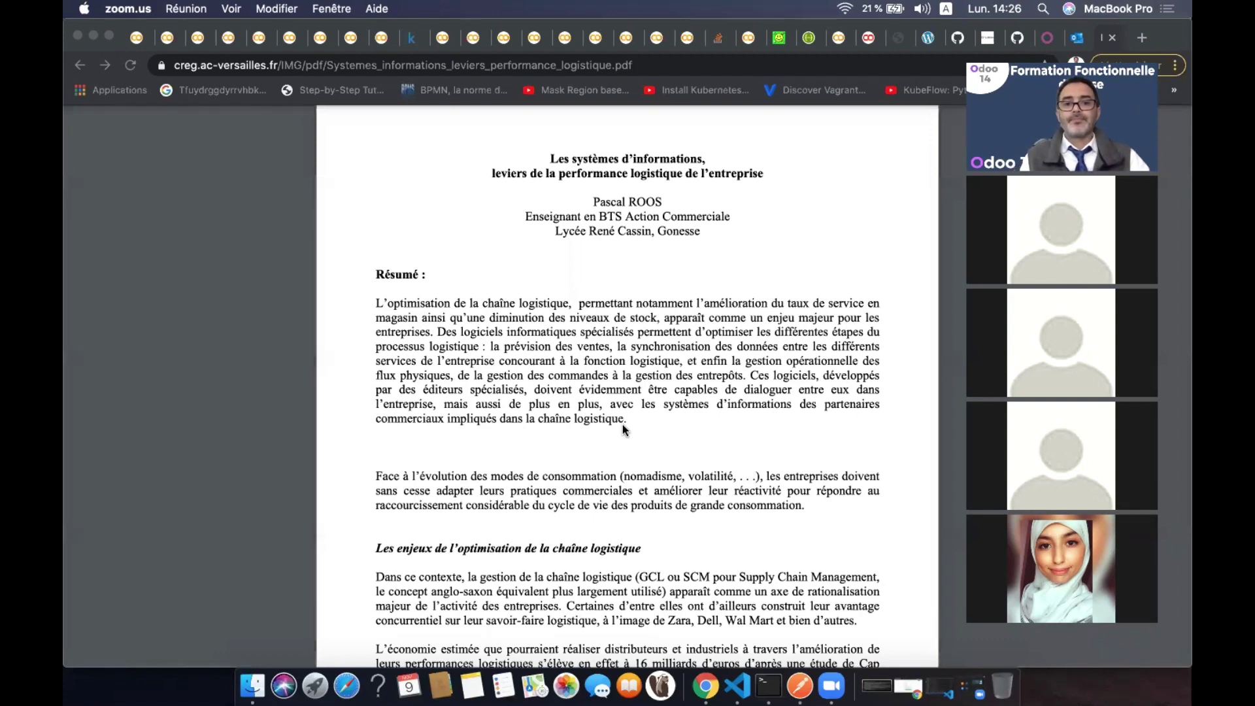
left_click(706, 685)
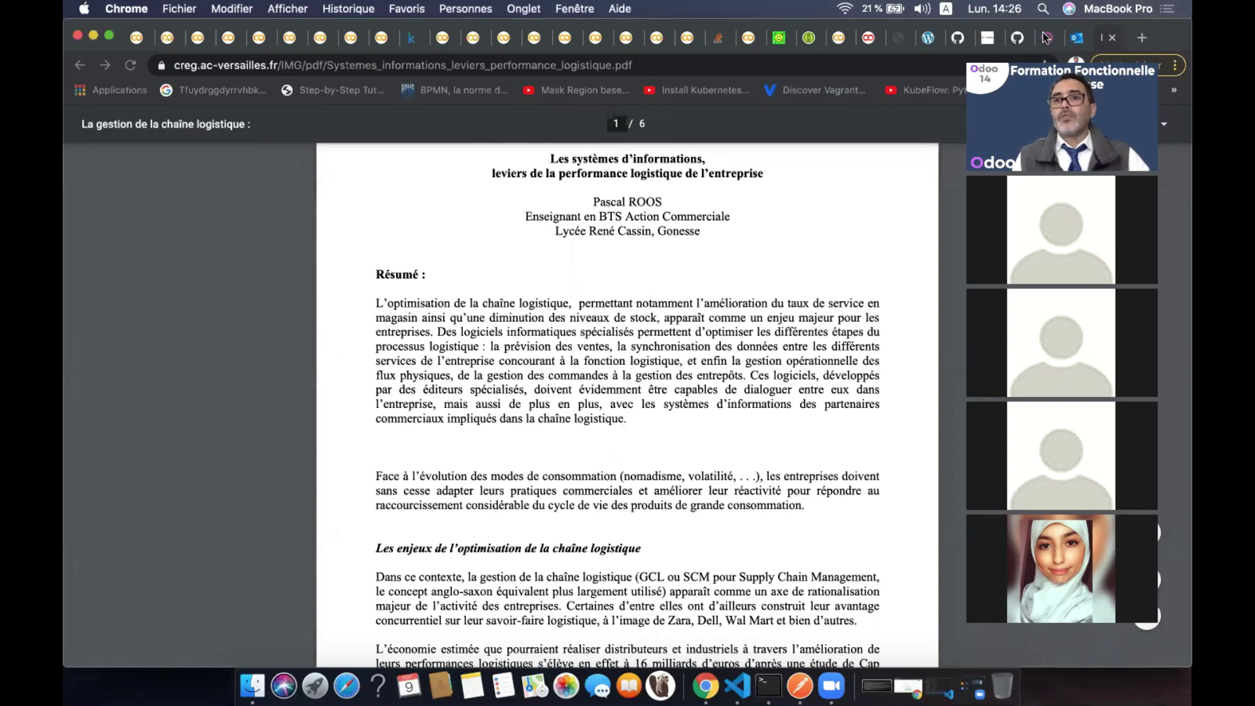
Leave the Accounting dashboard for the Odoo home screen of app icons
left_click(1046, 37)
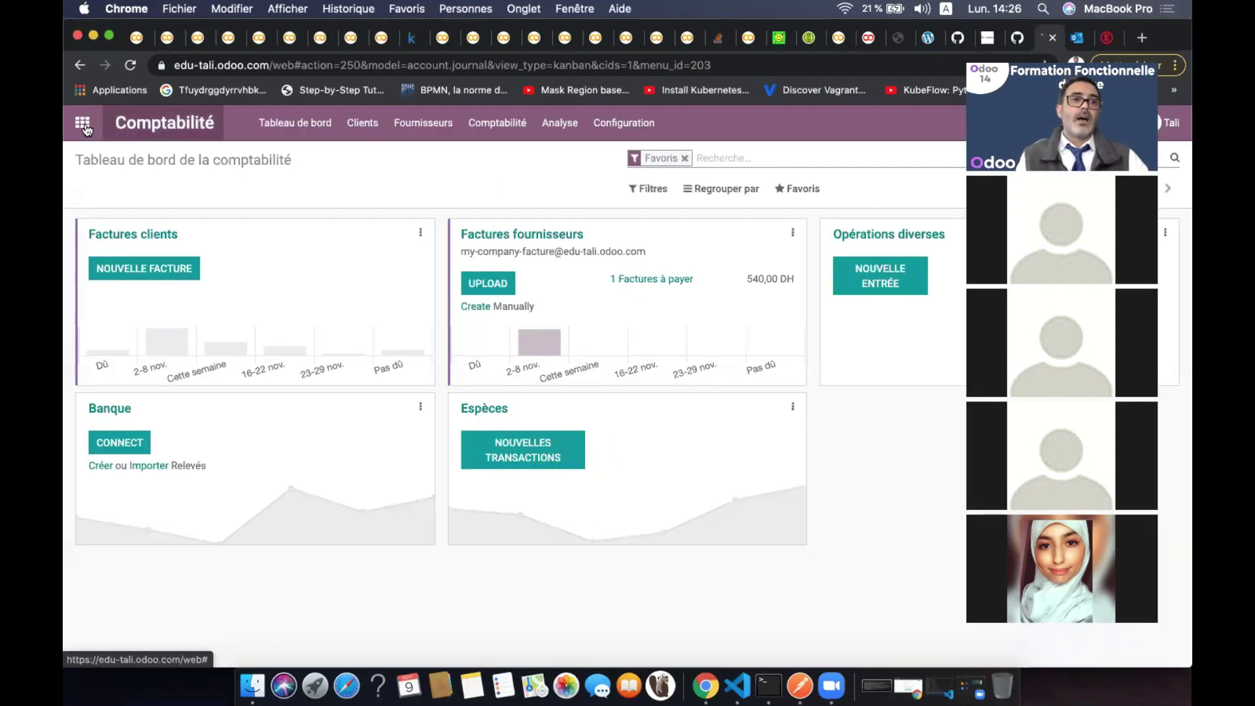
left_click(81, 124)
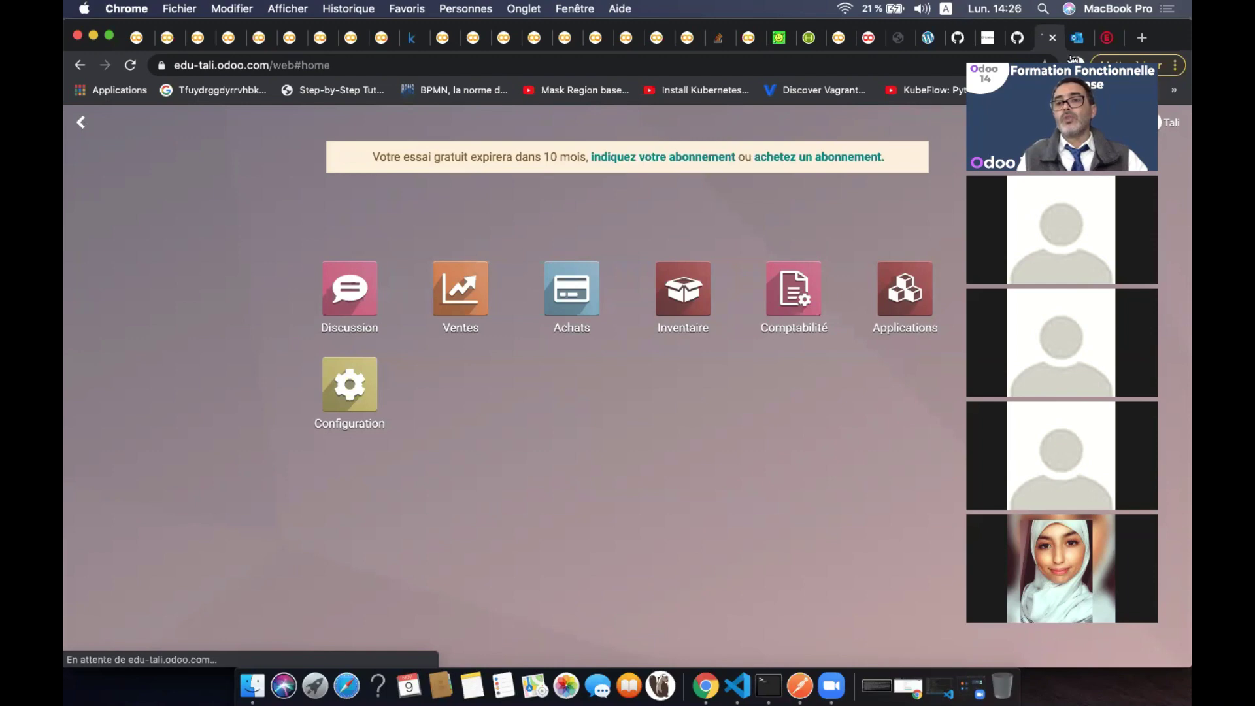
left_click_drag(1068, 59, 1094, 47)
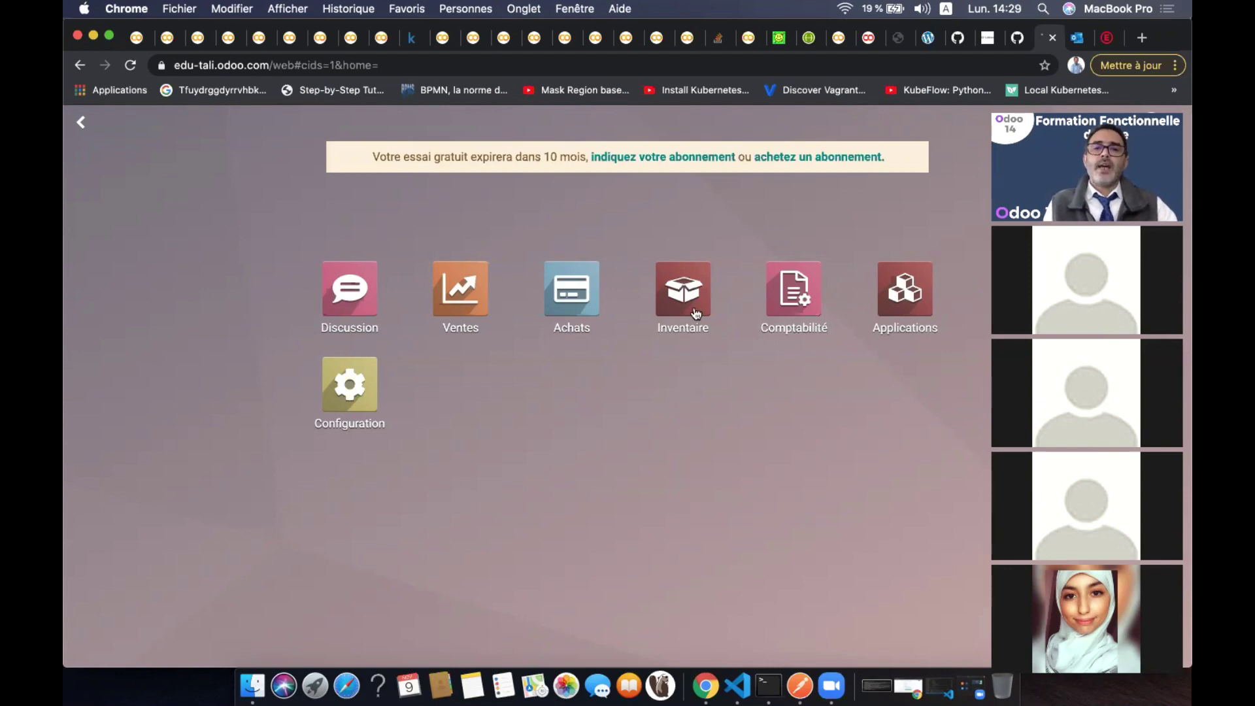
left_click(456, 298)
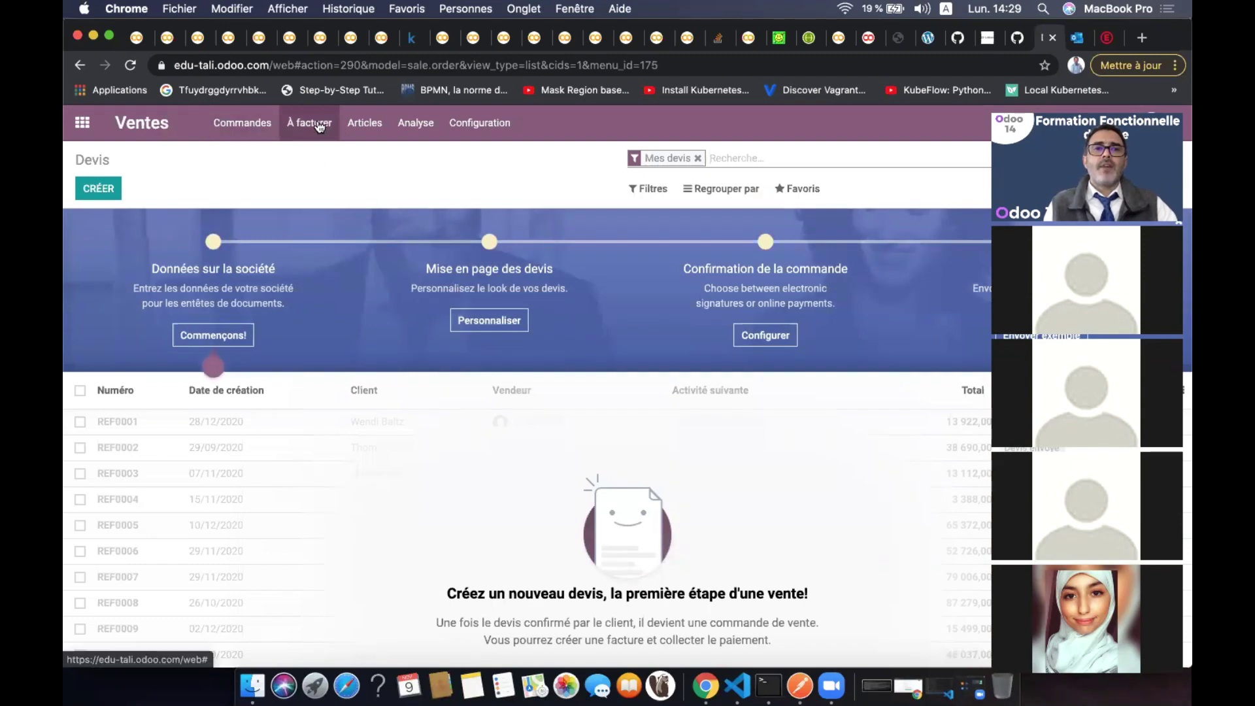
left_click(365, 131)
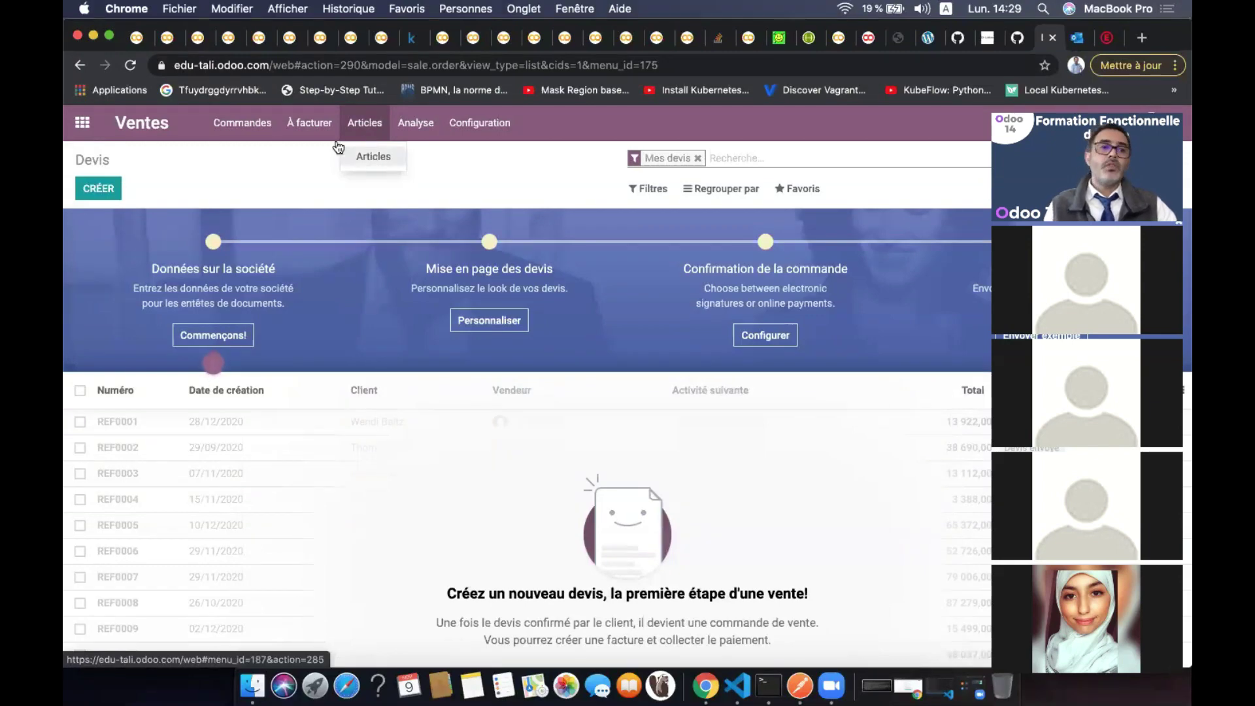
left_click(84, 124)
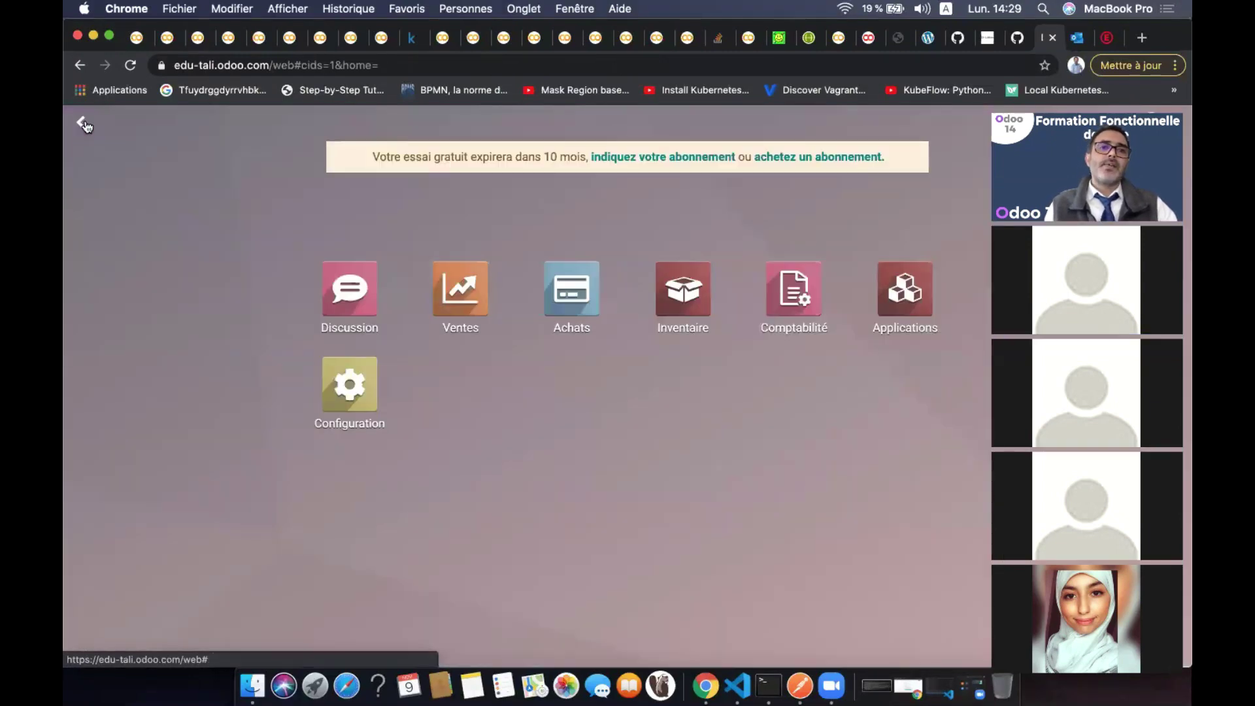
left_click(572, 289)
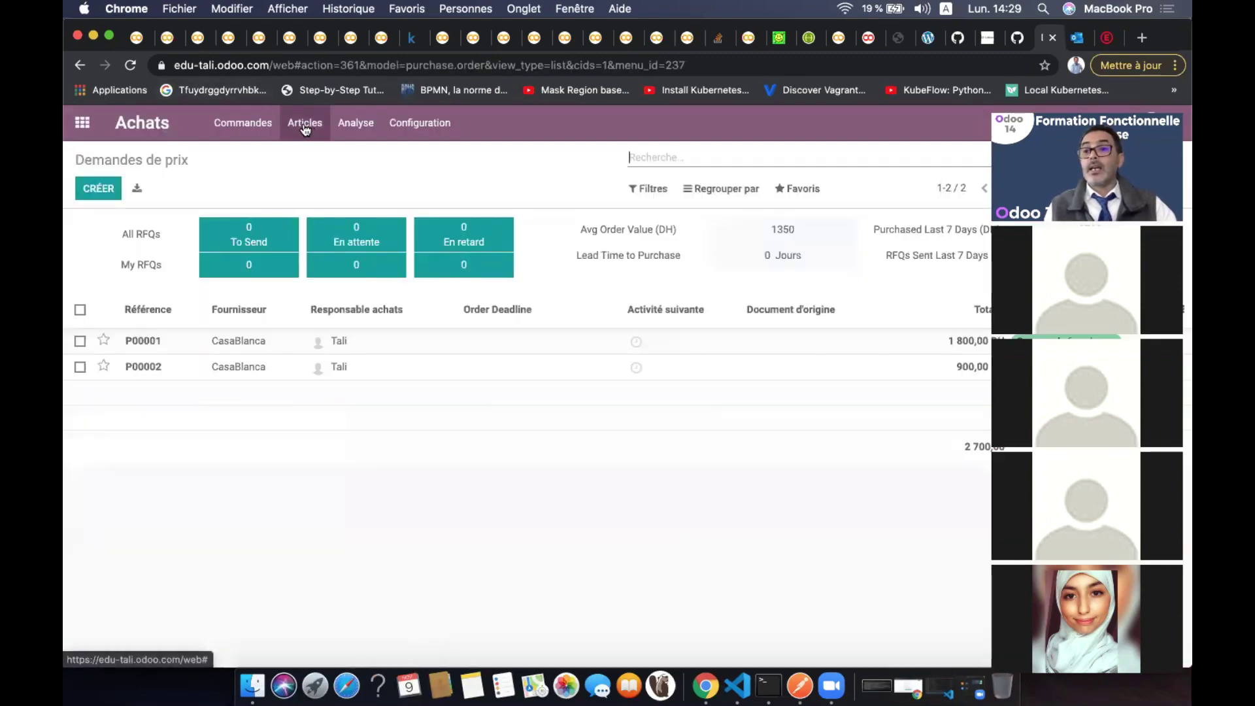
left_click(83, 122)
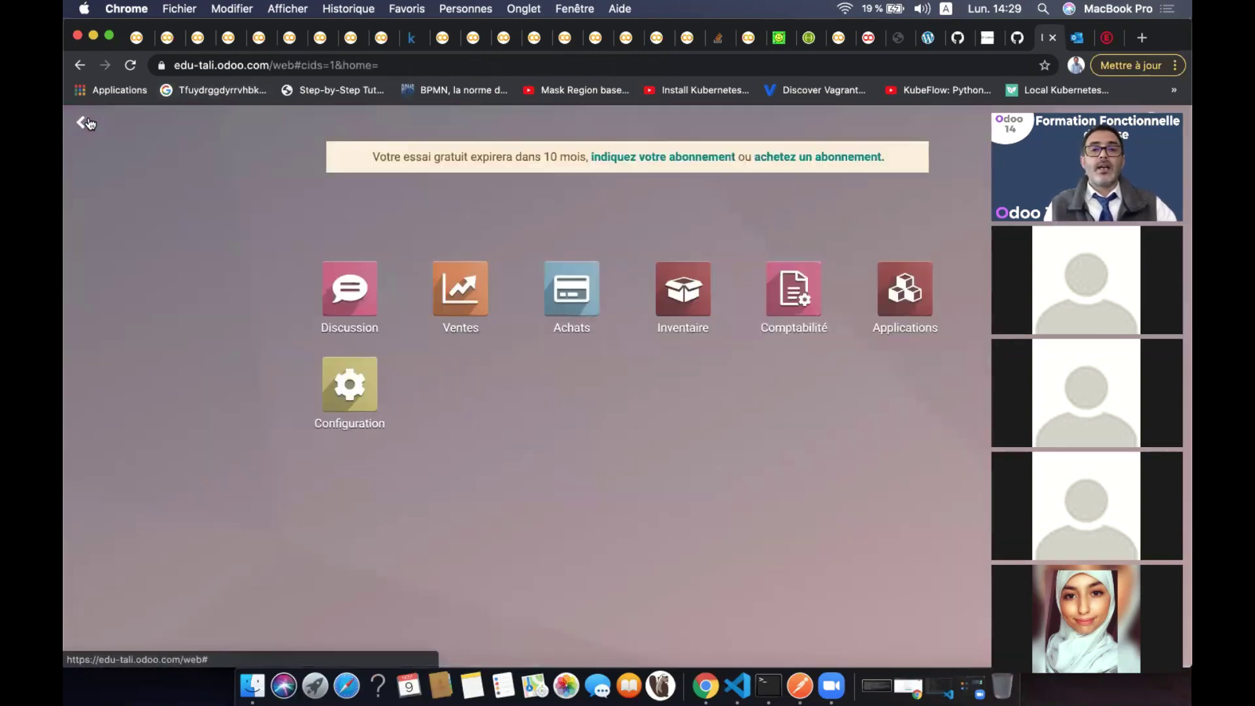
left_click(691, 310)
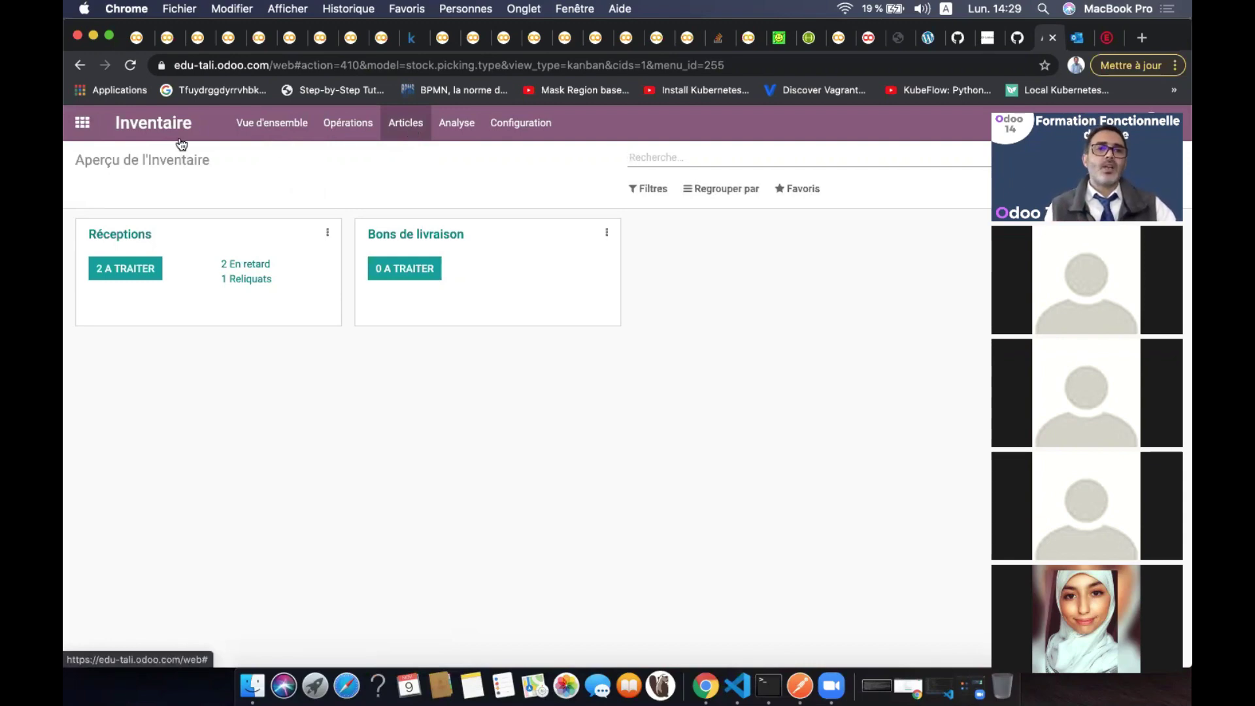
left_click(82, 124)
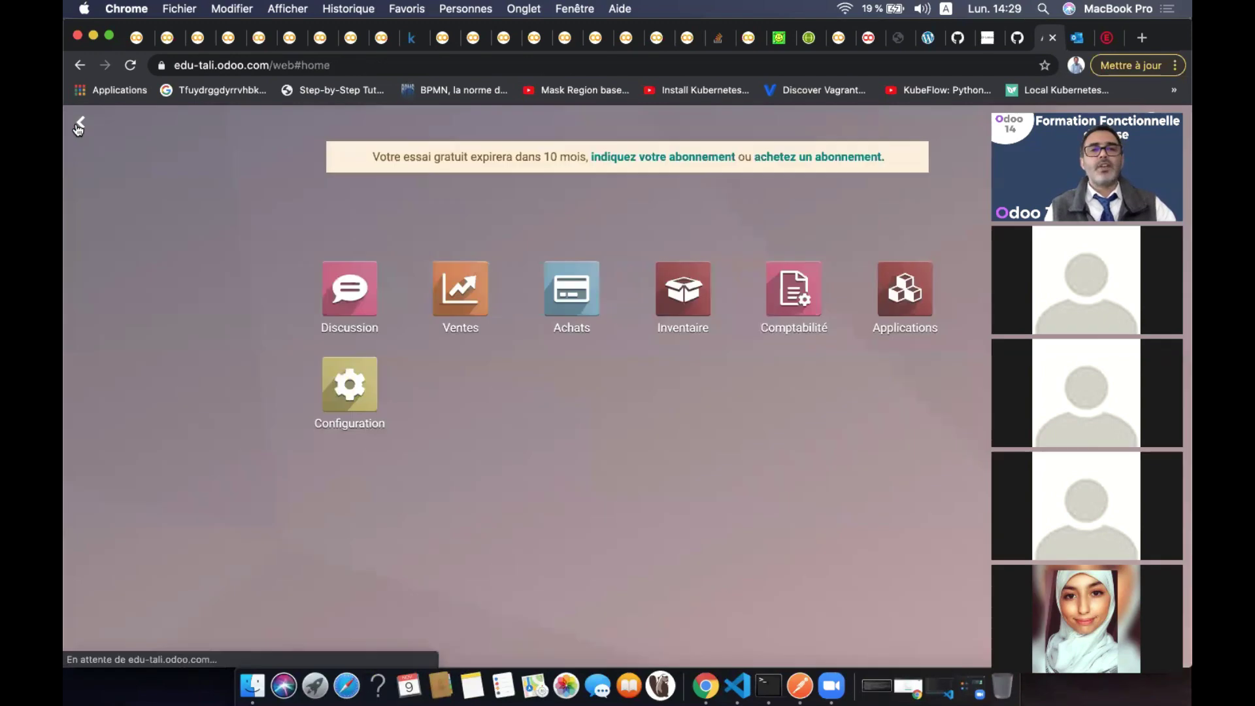
left_click(472, 296)
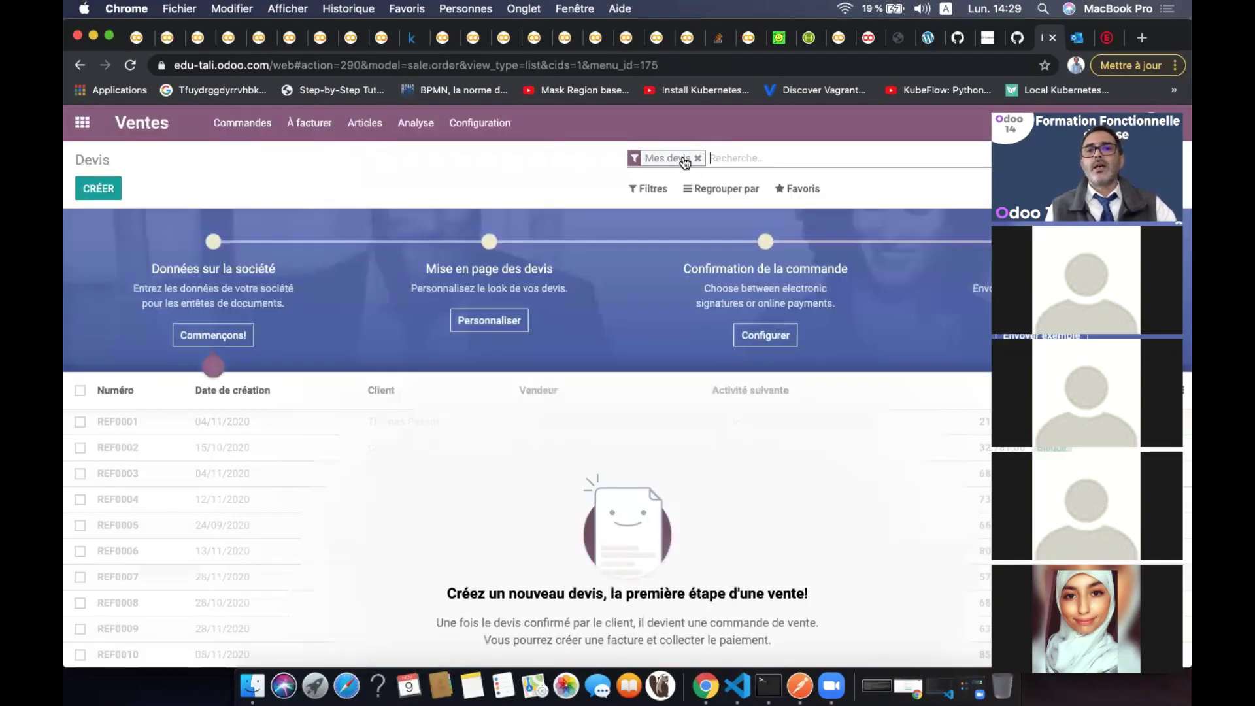
left_click(352, 124)
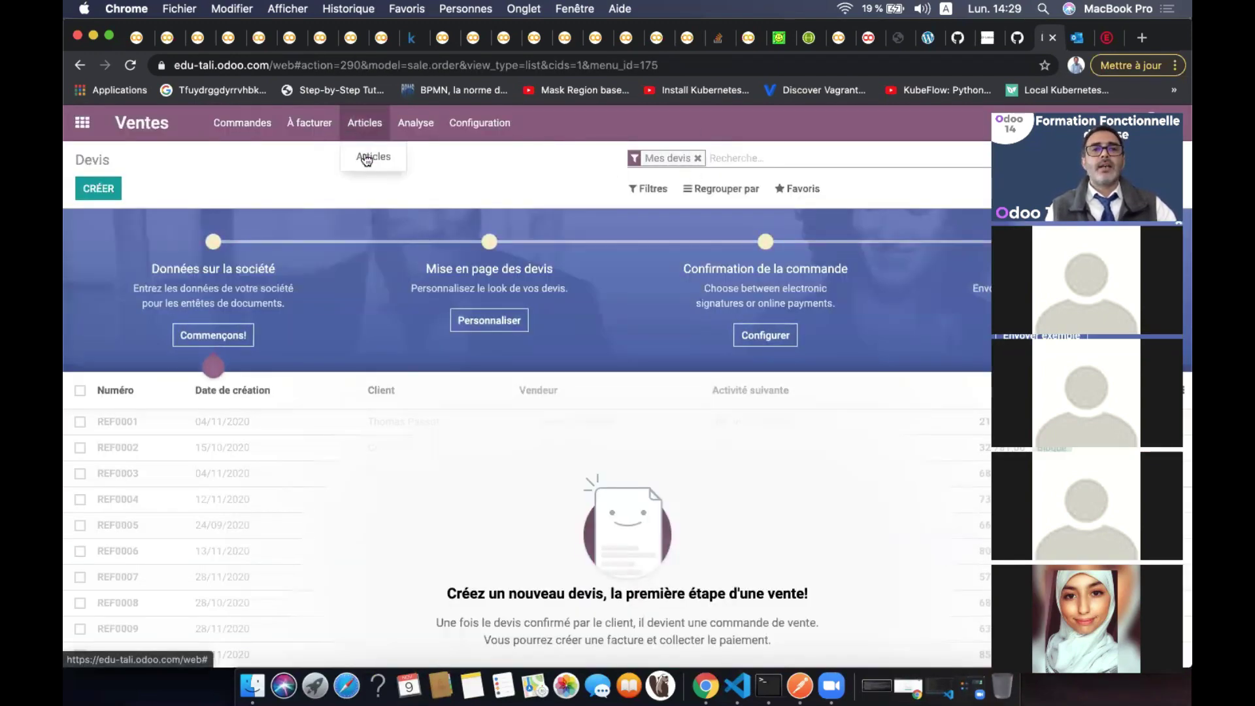
left_click(364, 155)
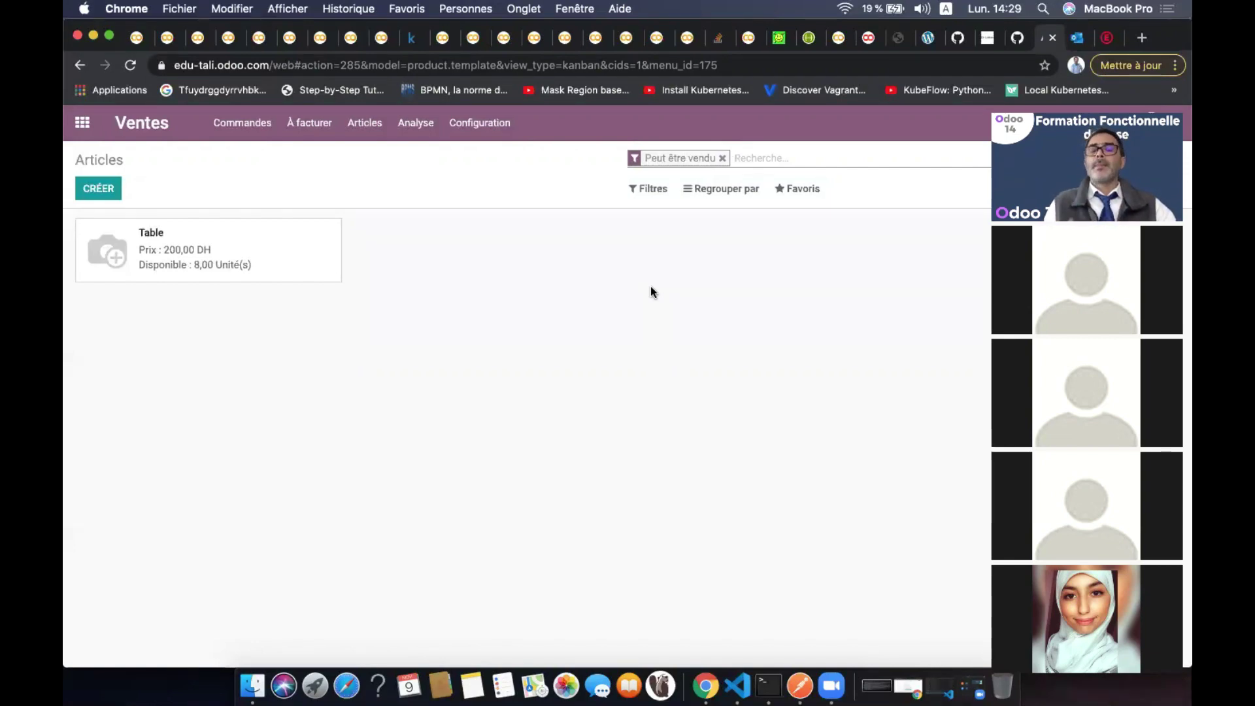
left_click(722, 160)
left_click(722, 160)
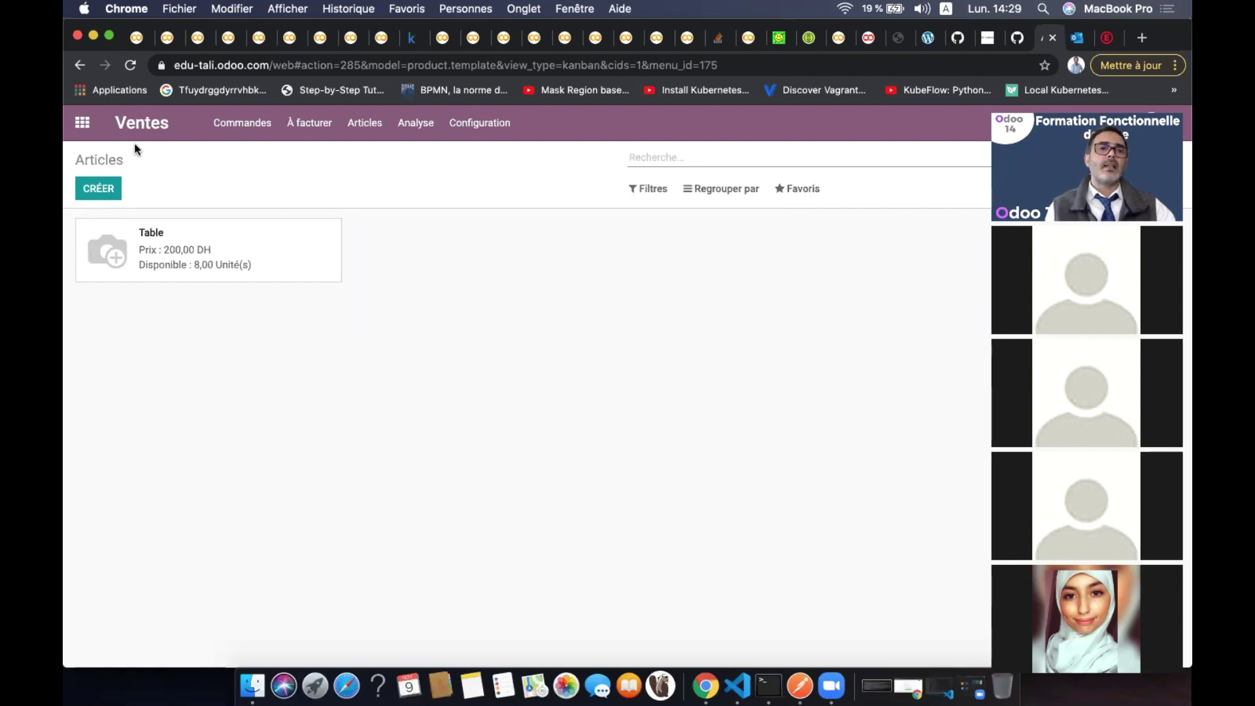
left_click(83, 124)
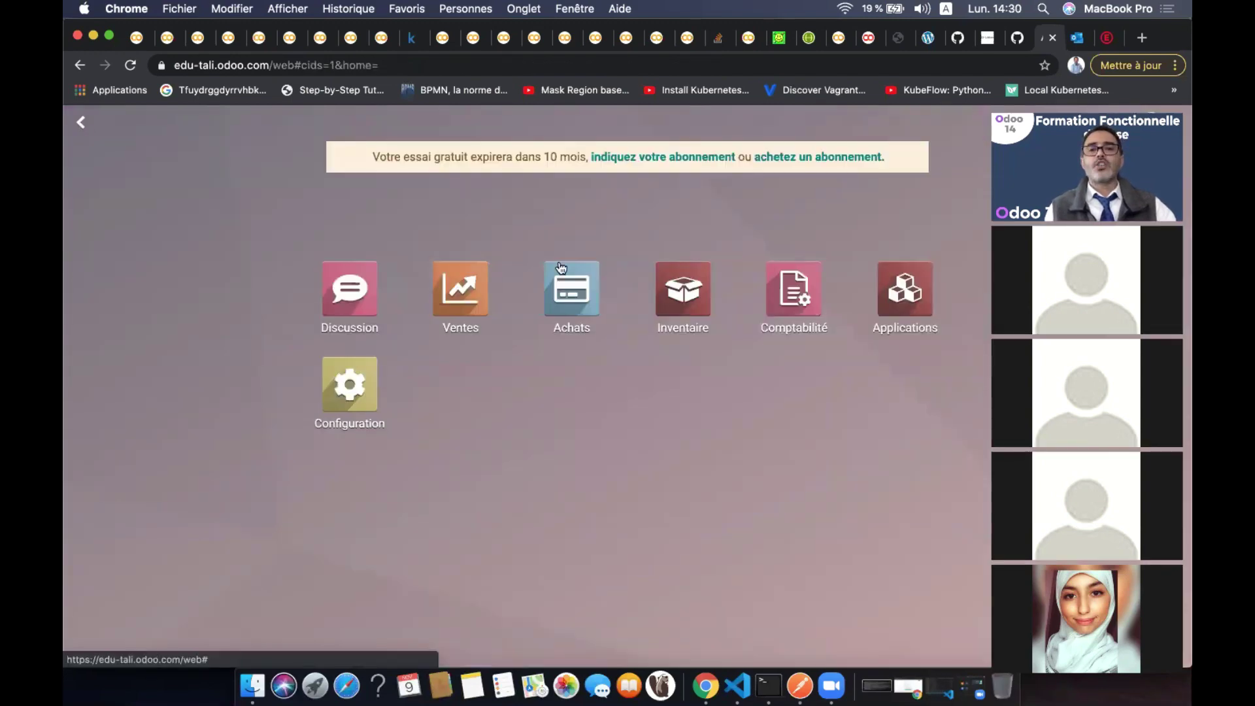
Open Achats > Articles > Articles and remove the 'Peut être acheté' filter to list all products
left_click(572, 288)
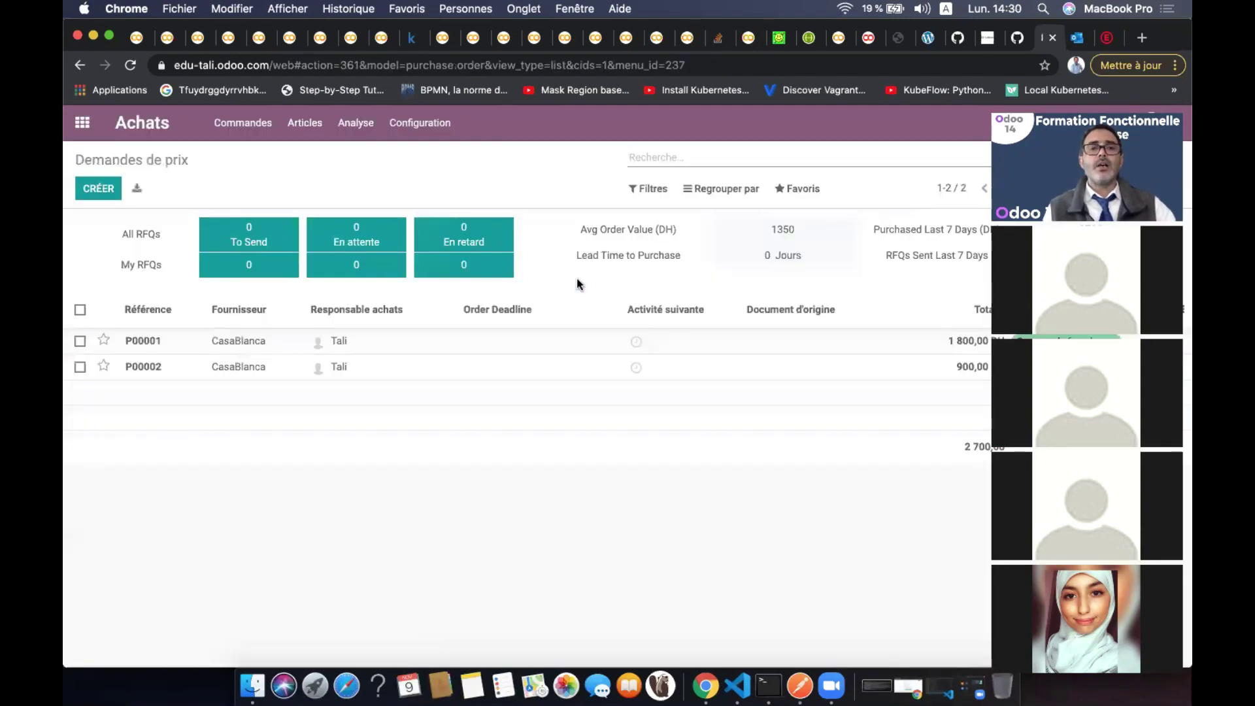
left_click(314, 134)
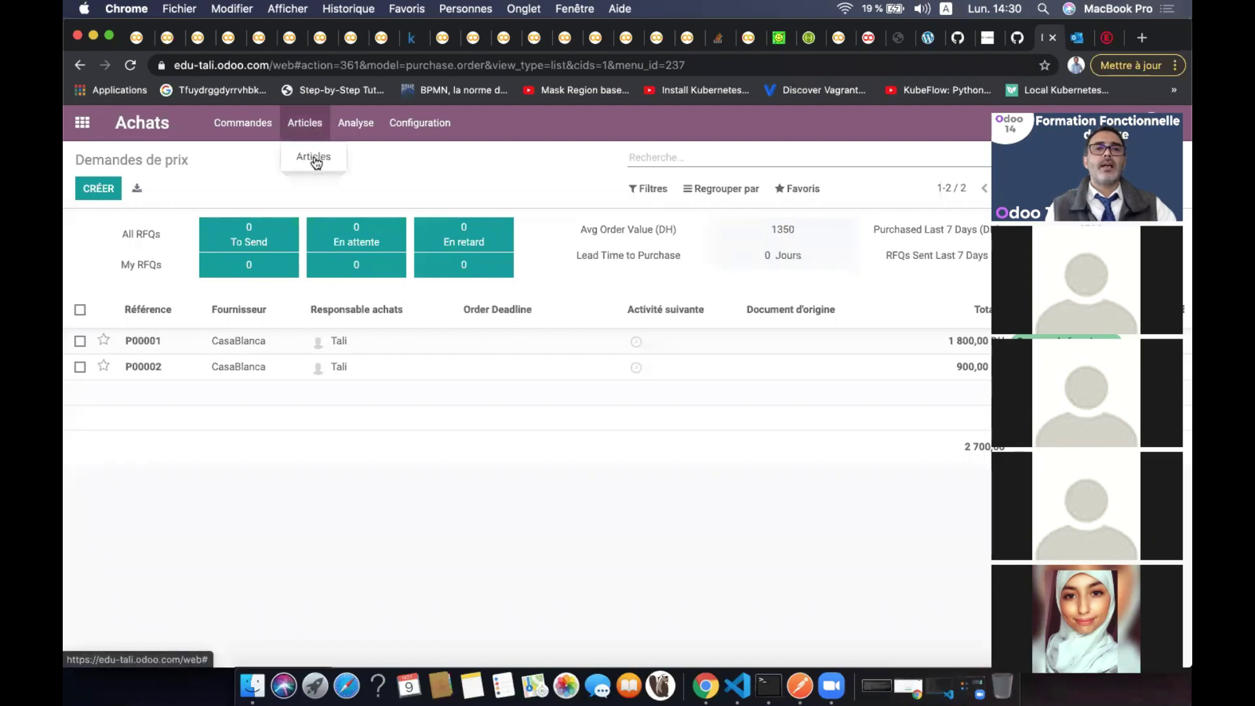
left_click(312, 155)
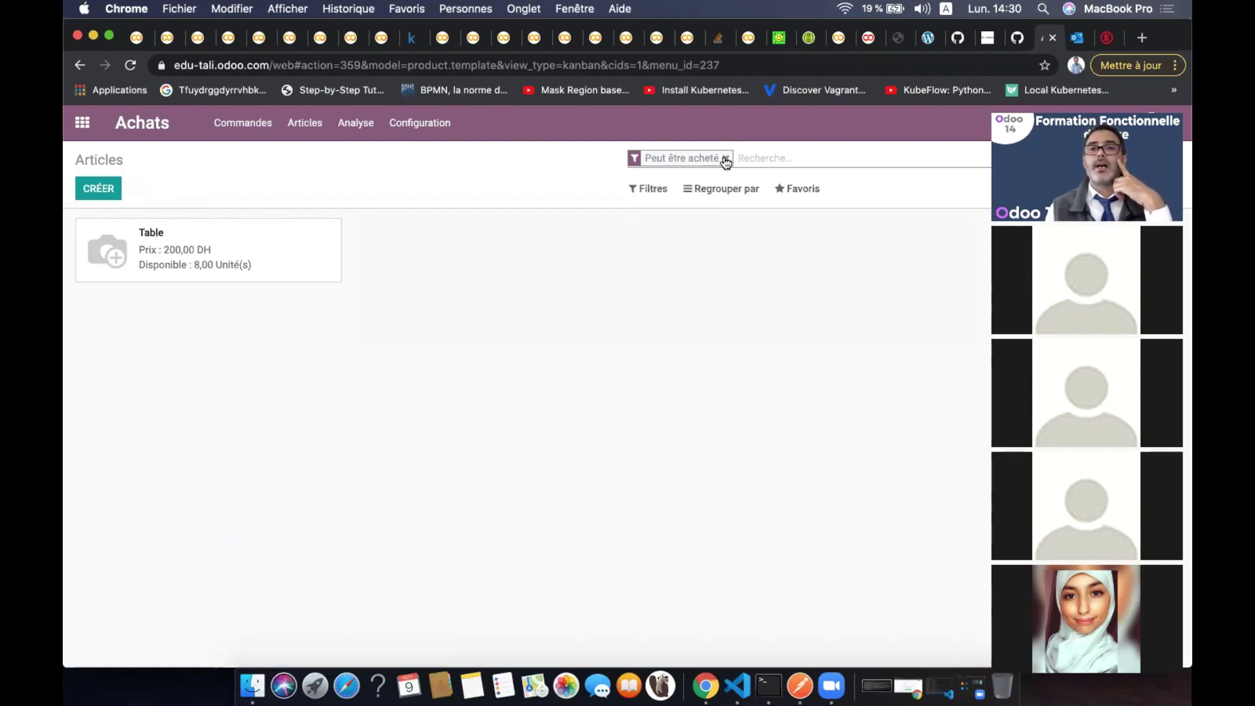
left_click(725, 158)
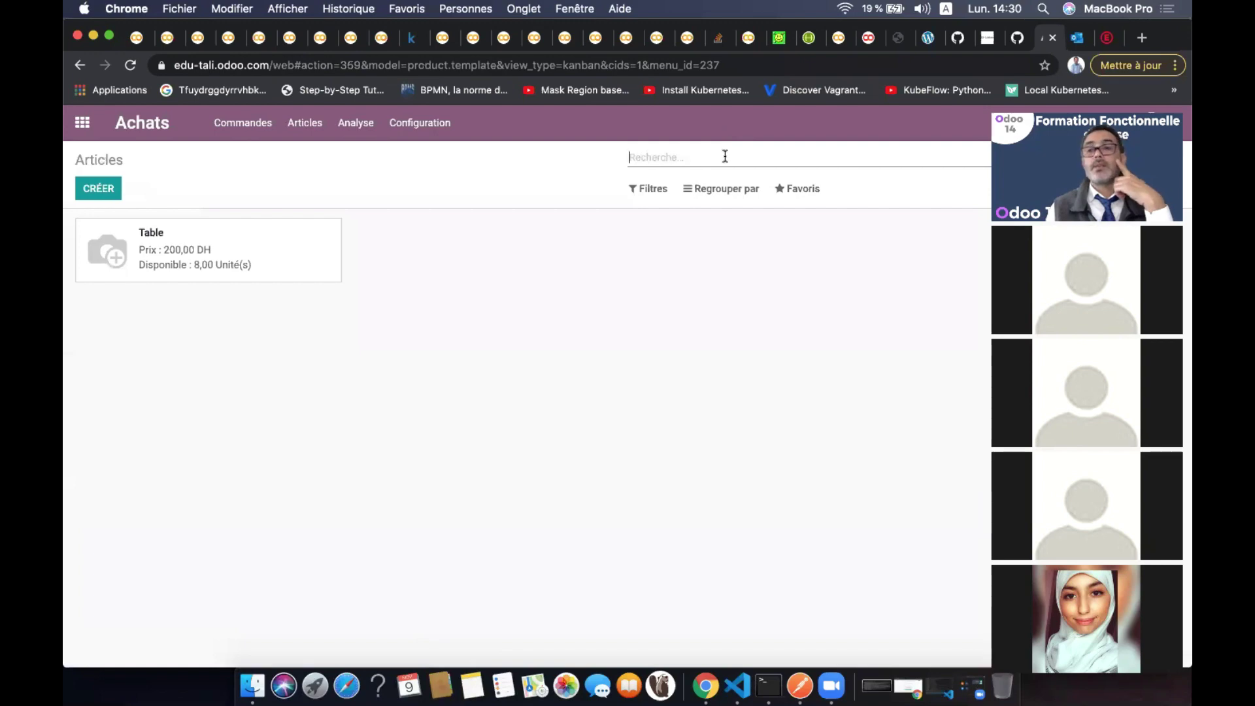
Return to the apps menu, open the Inventaire overview and its Articles menu
left_click(87, 133)
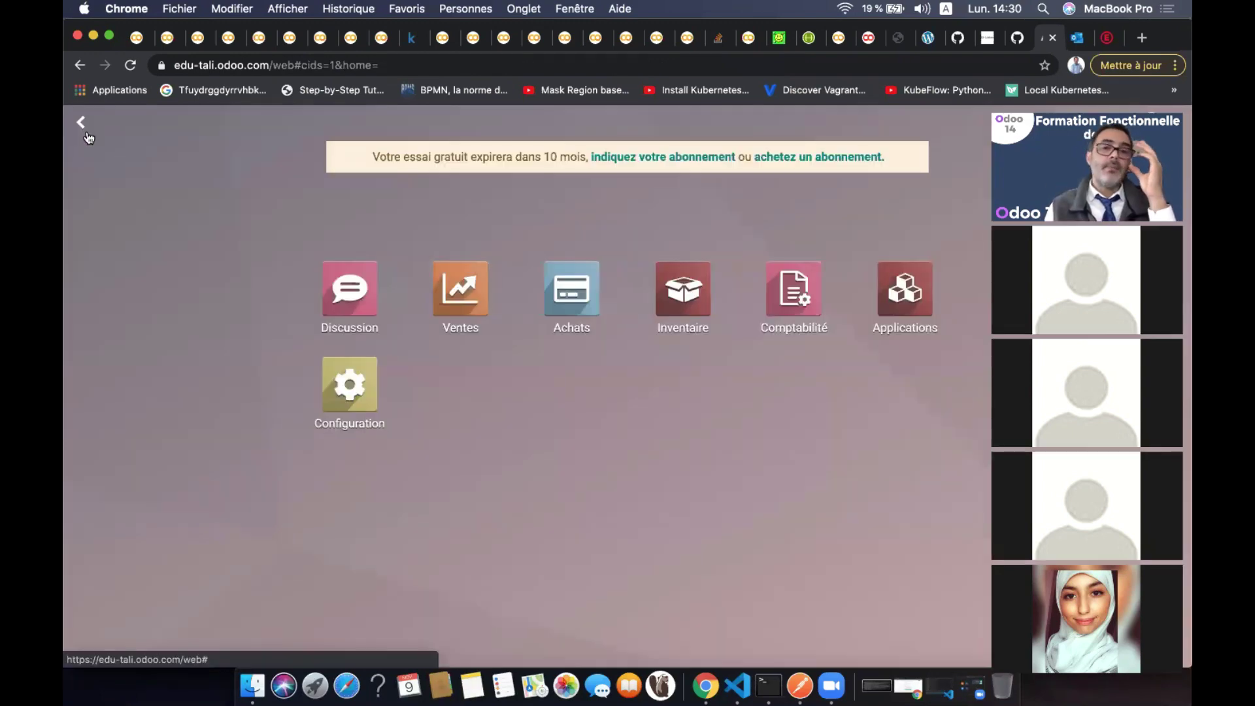
left_click(683, 291)
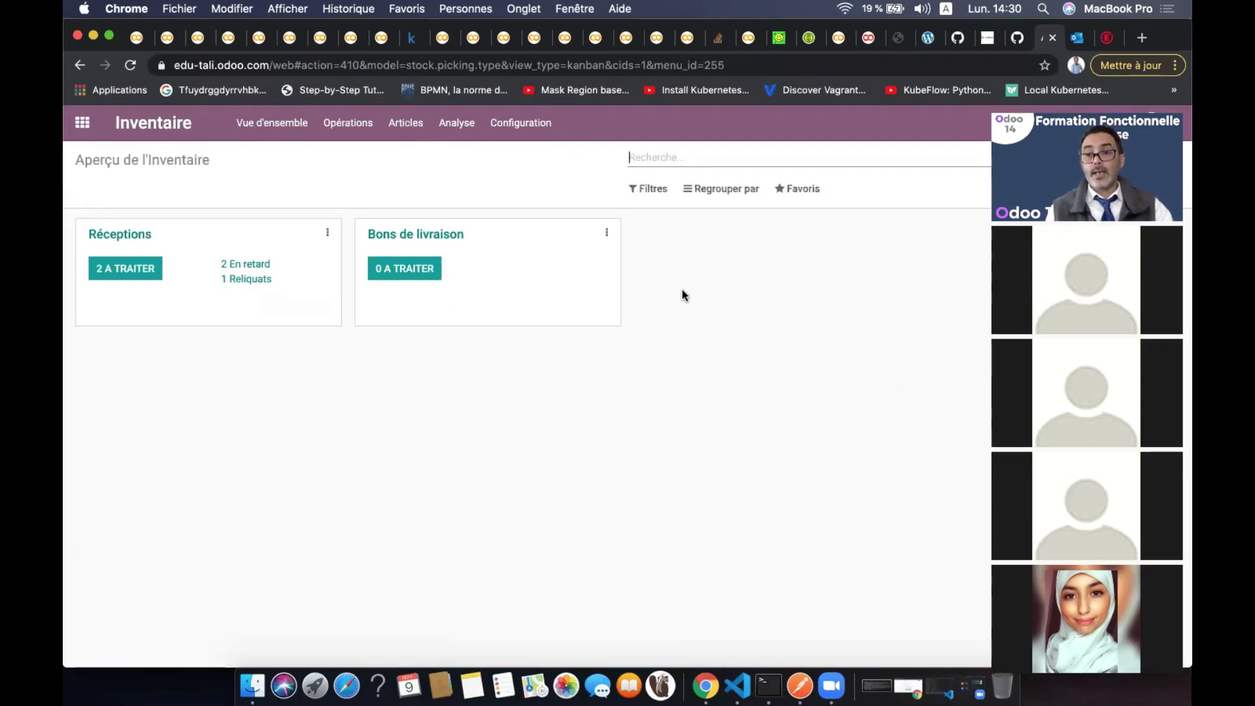
left_click(401, 125)
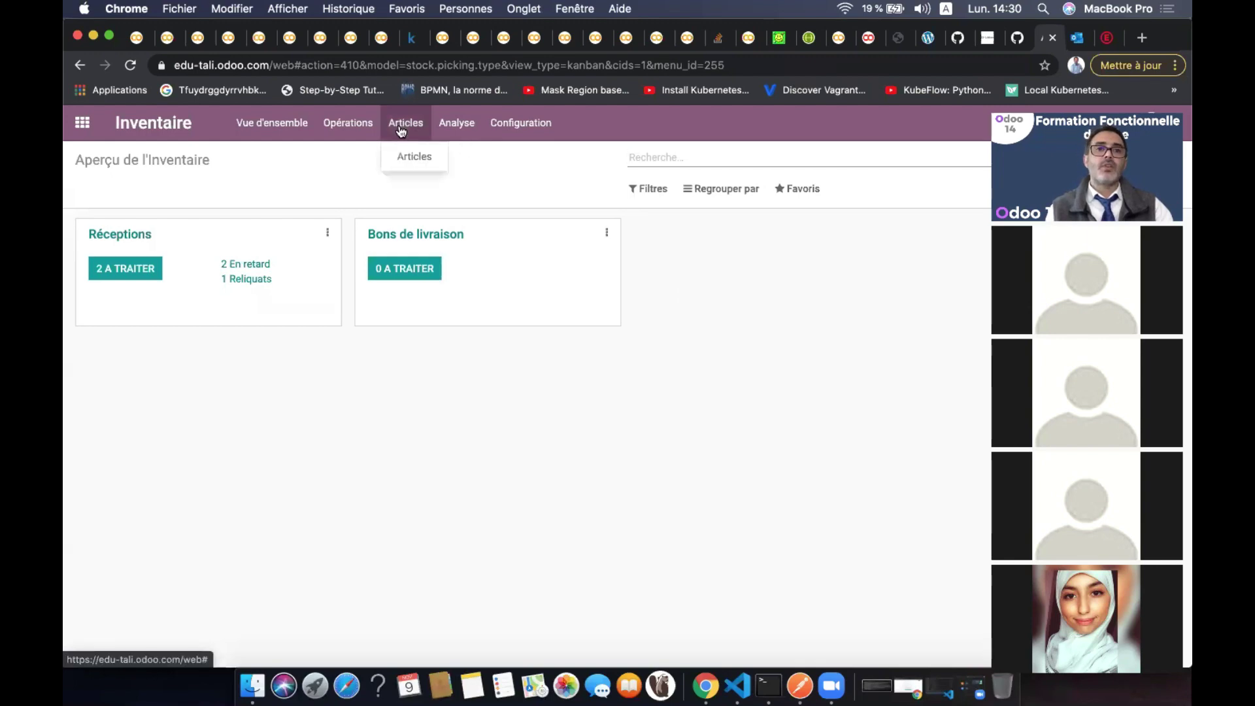
Show the Inventaire Articles catalogue as a list with sale price, cost and stock quantities
left_click(415, 159)
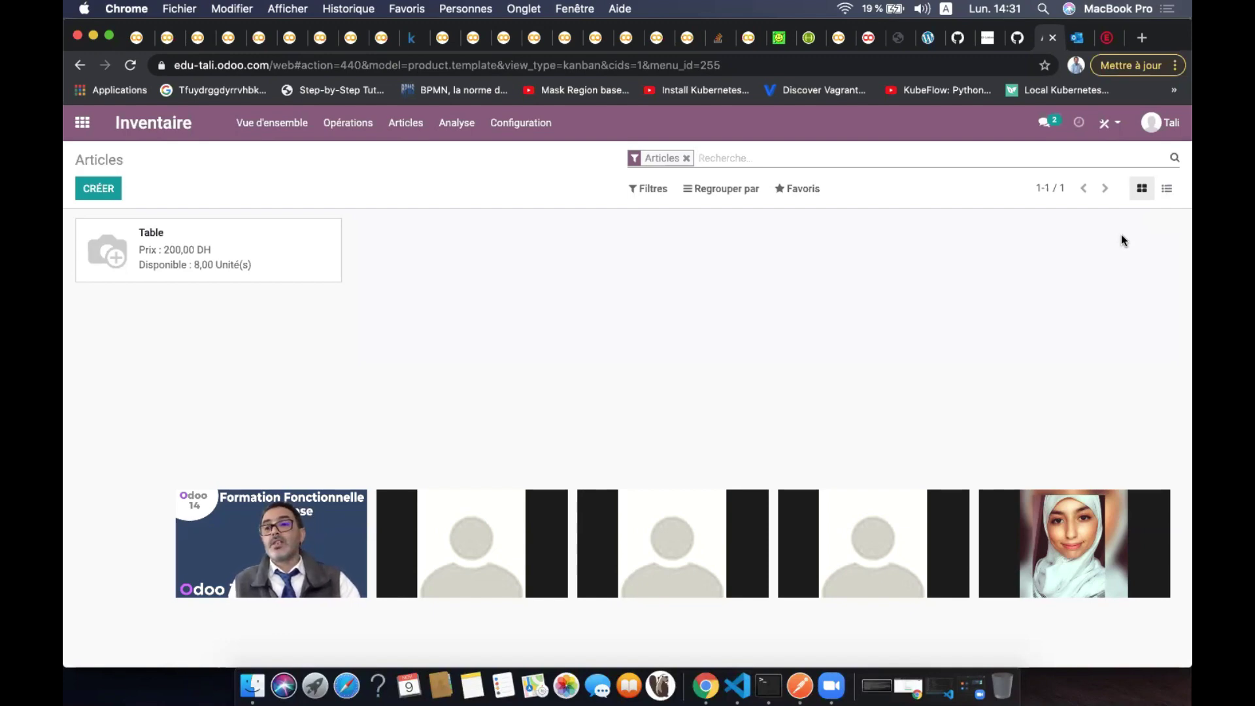
left_click(1168, 191)
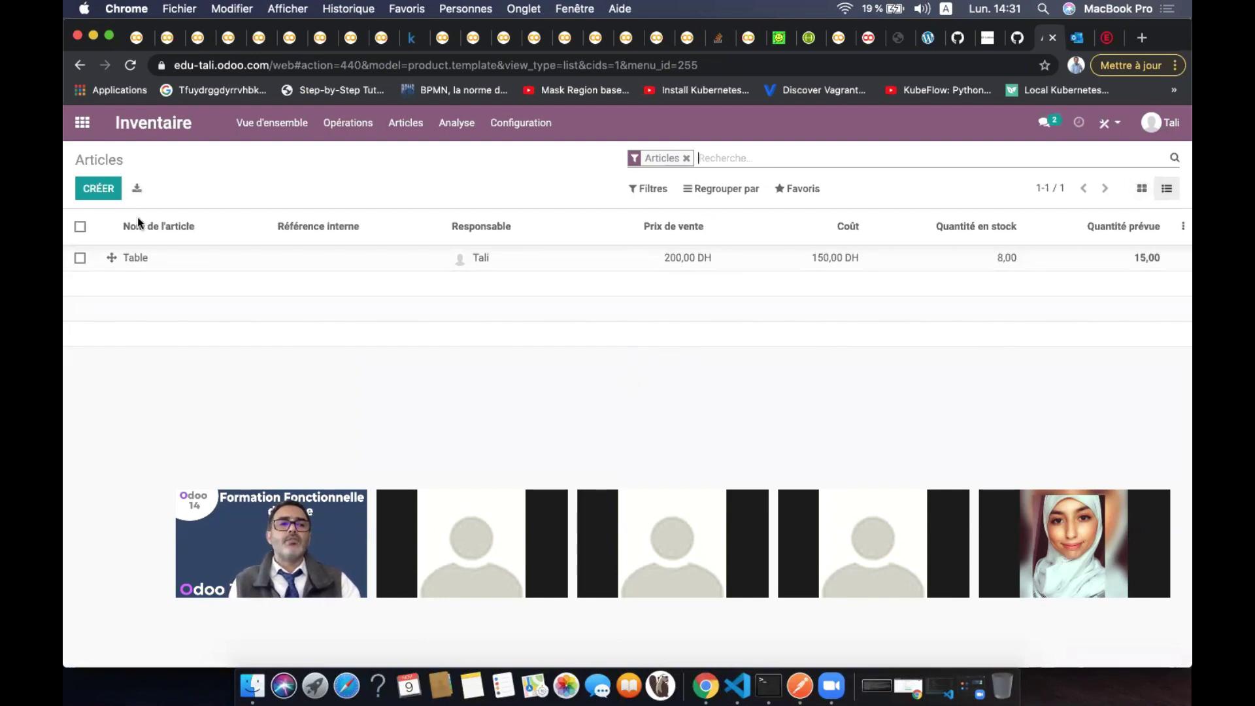
Sort products by name, add then remove the Type d'article column, and switch back to kanban cards
left_click(156, 228)
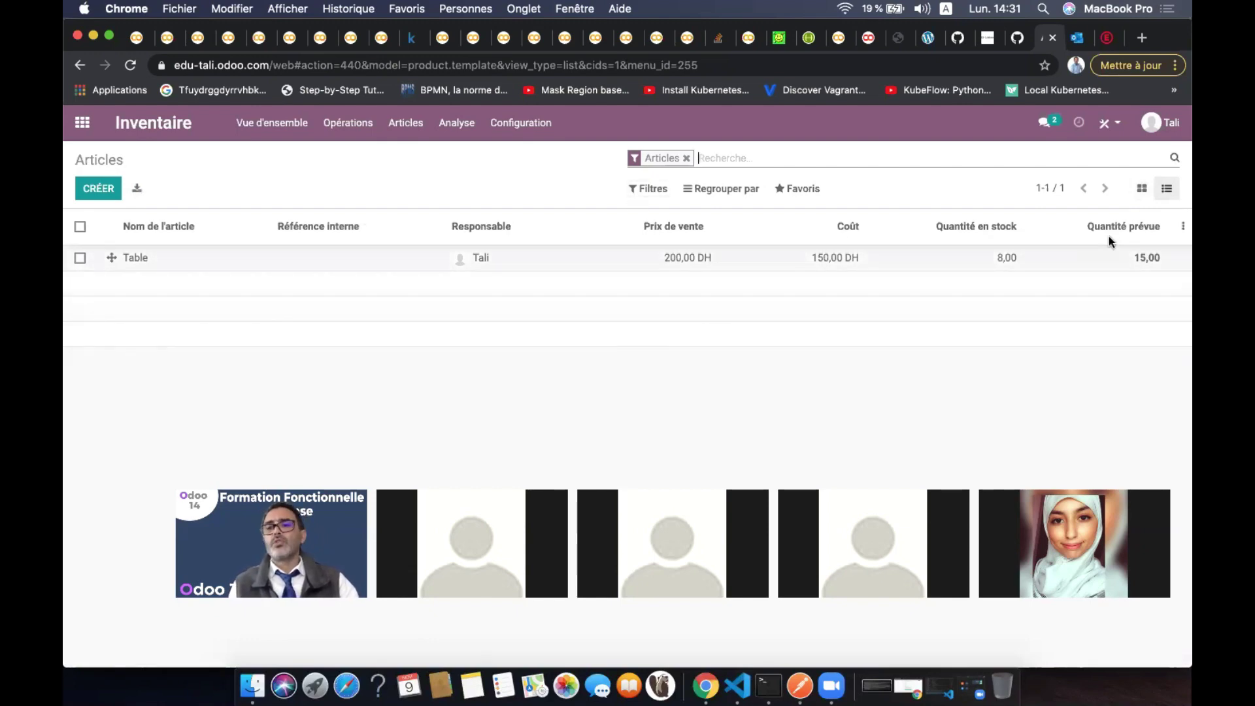
left_click(1180, 228)
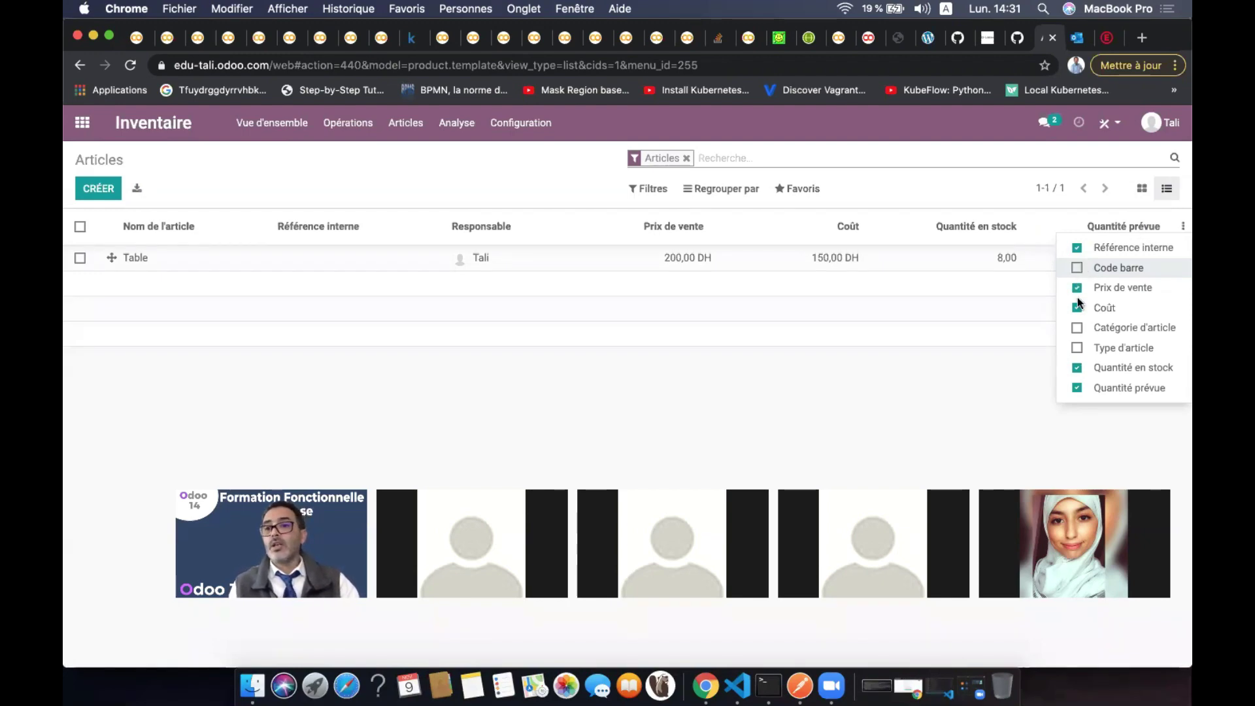
left_click(1076, 347)
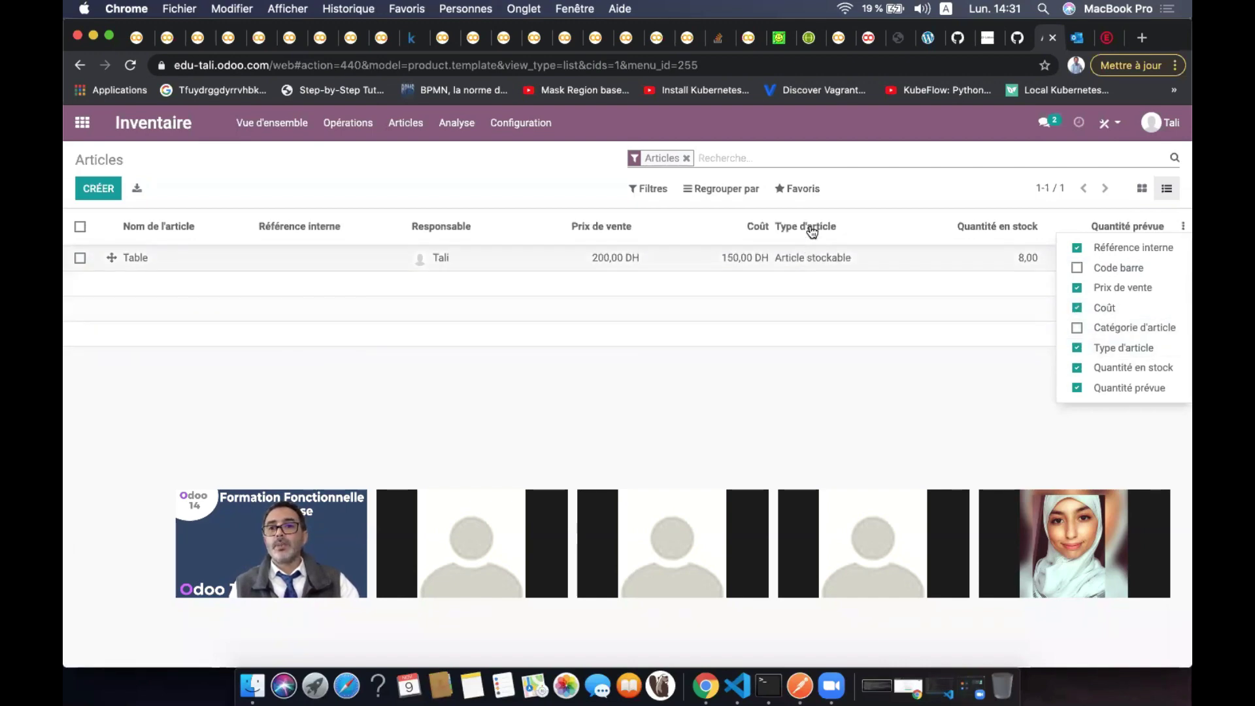
left_click(1078, 348)
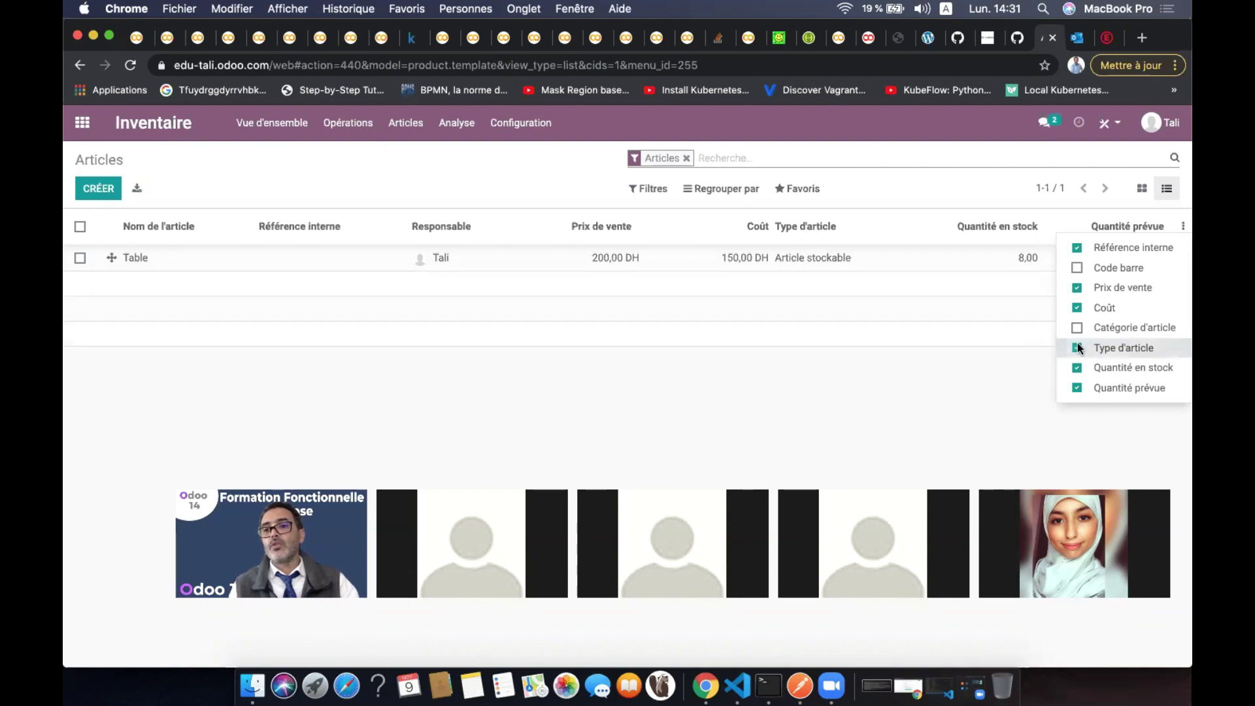
left_click(951, 359)
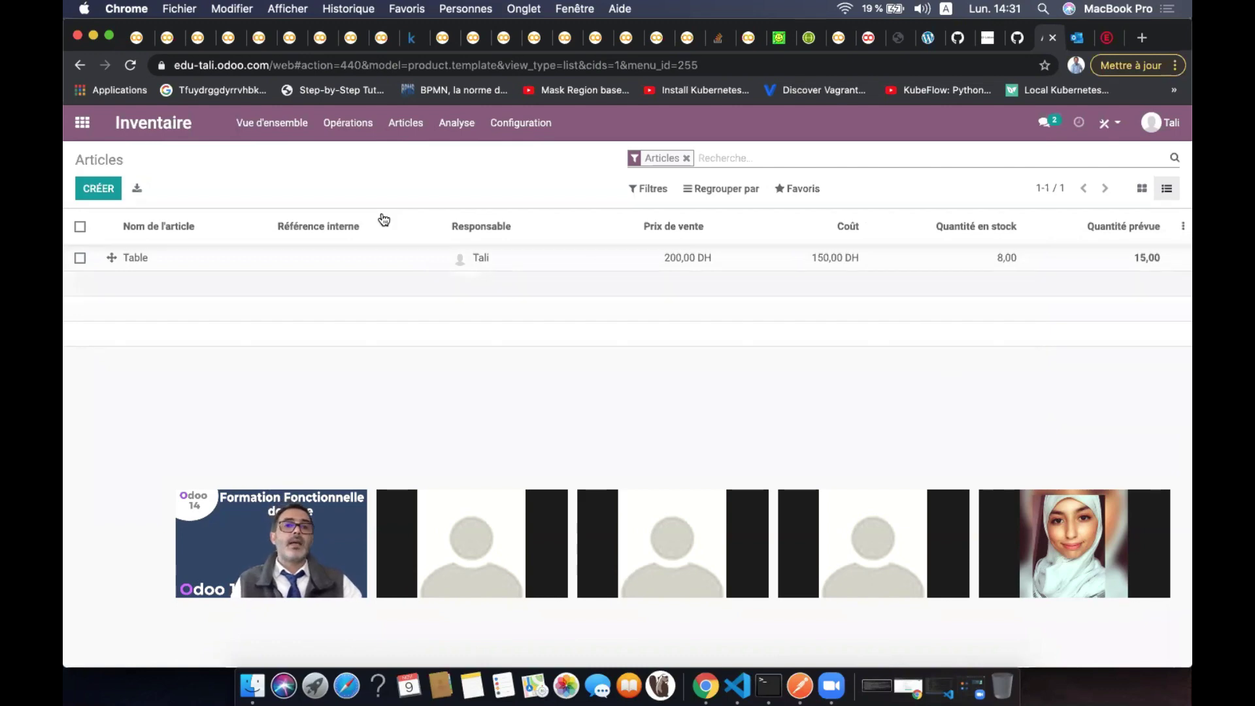
left_click(1142, 188)
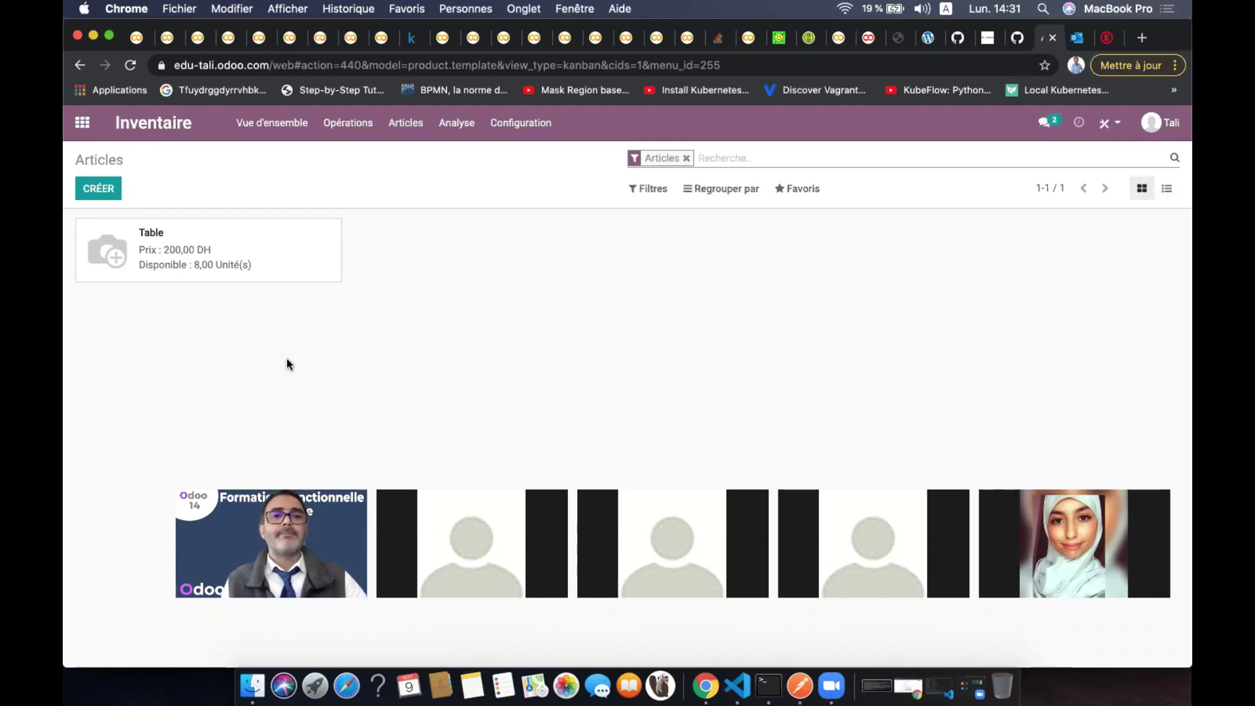
Create a new blank product from the Inventaire Articles kanban view
left_click(104, 193)
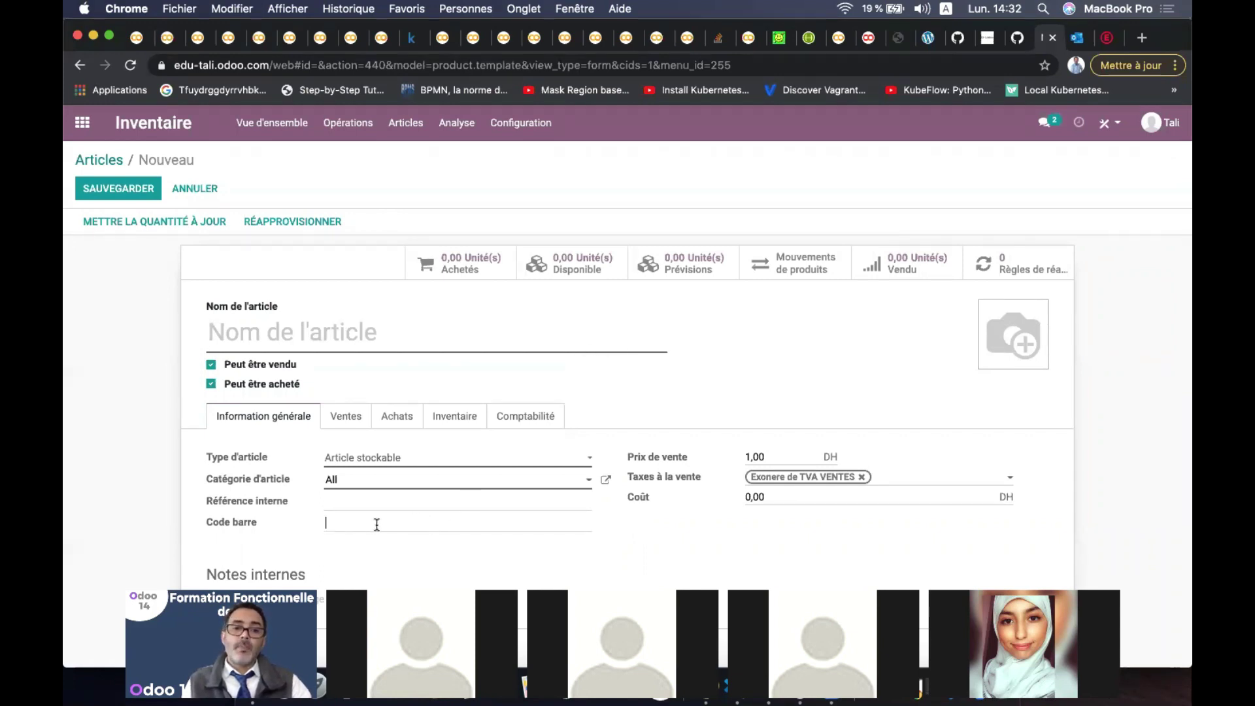
Enter 'Stylo' as the new product's Nom de l'article
left_click(562, 527)
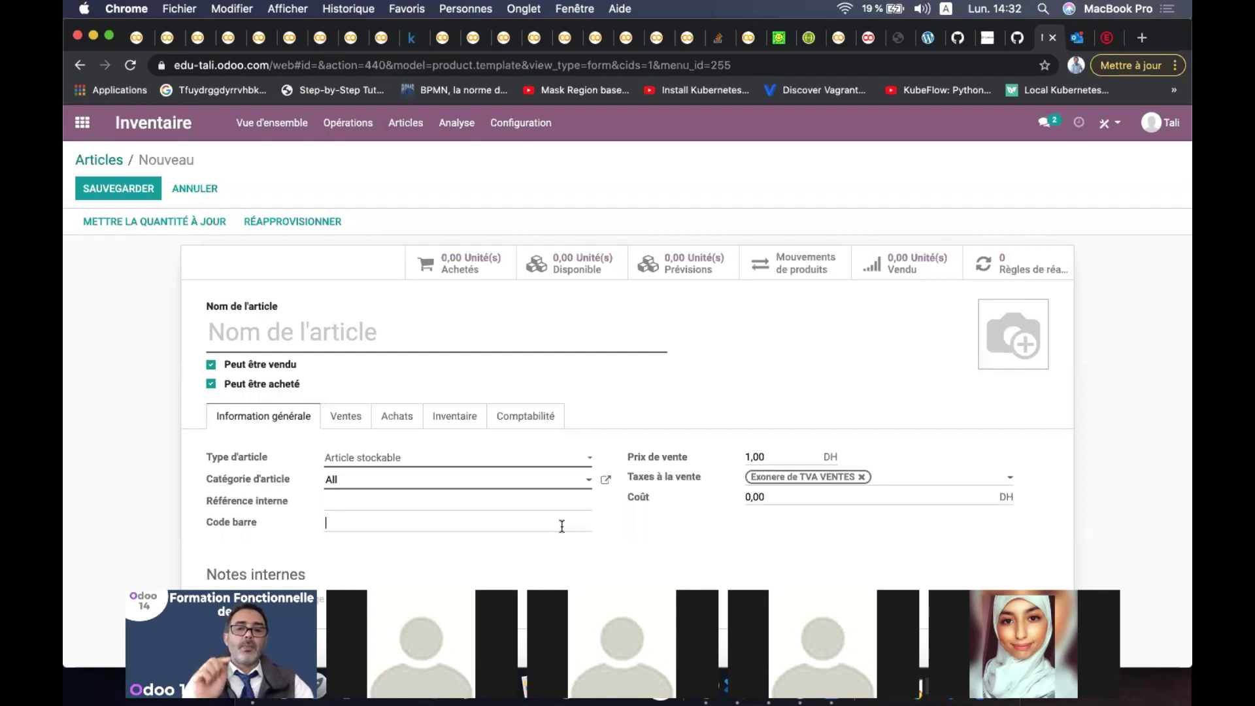
left_click(447, 335)
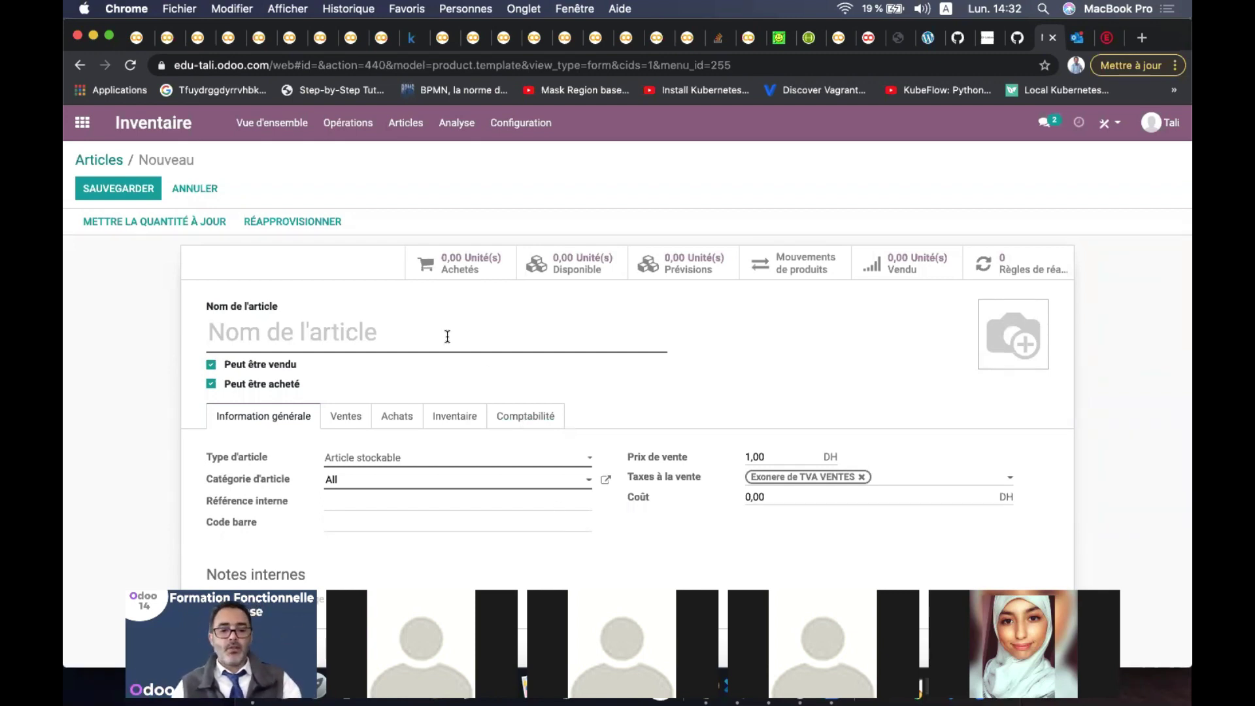
type("Stylo")
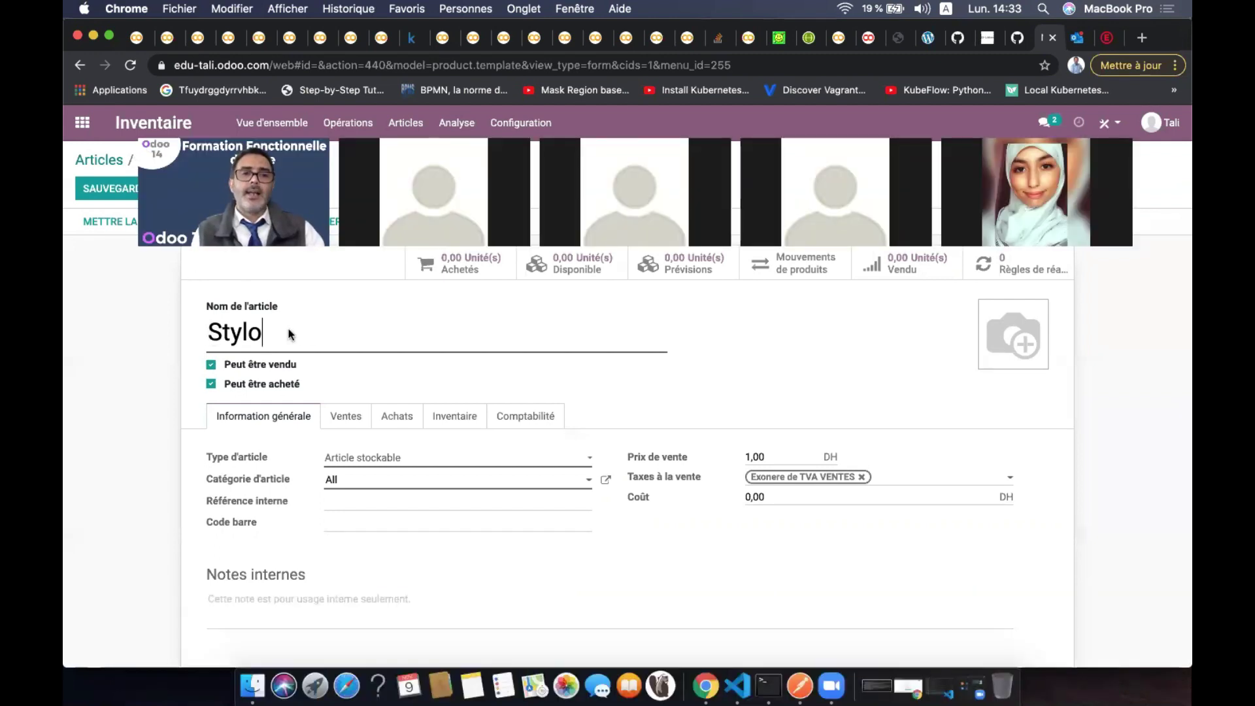
left_click(210, 385)
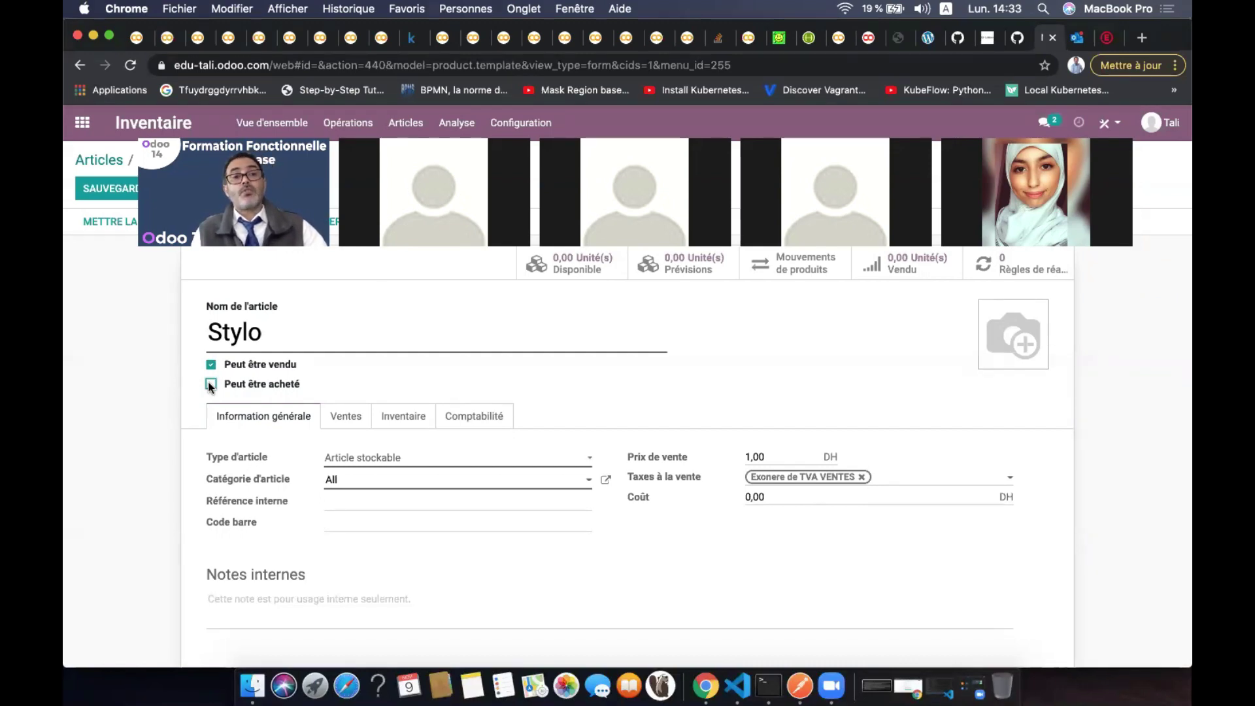
left_click(211, 385)
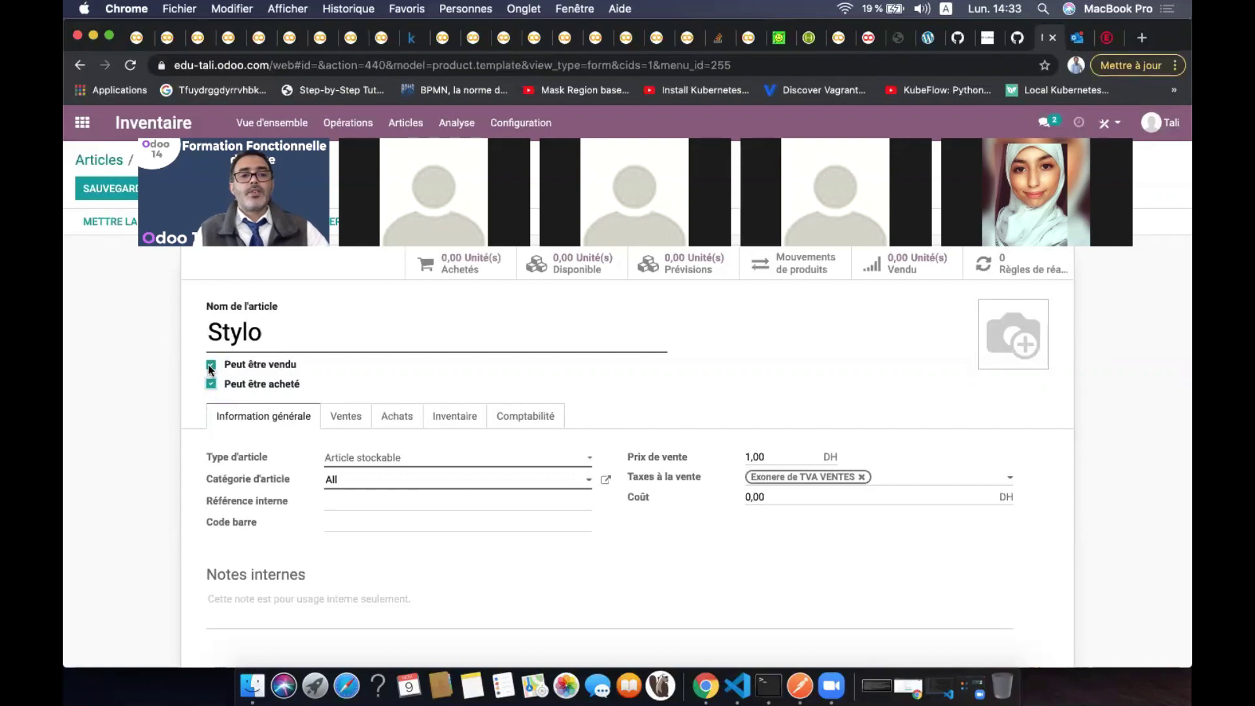
left_click(210, 364)
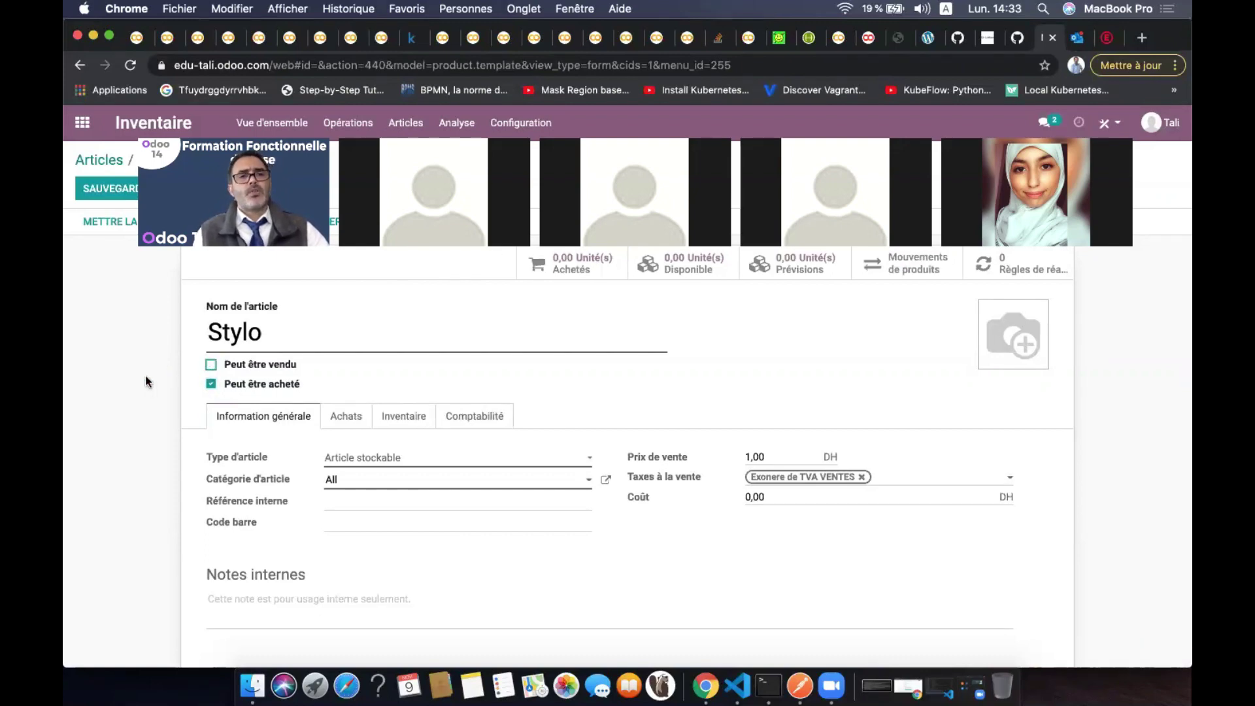
left_click(211, 365)
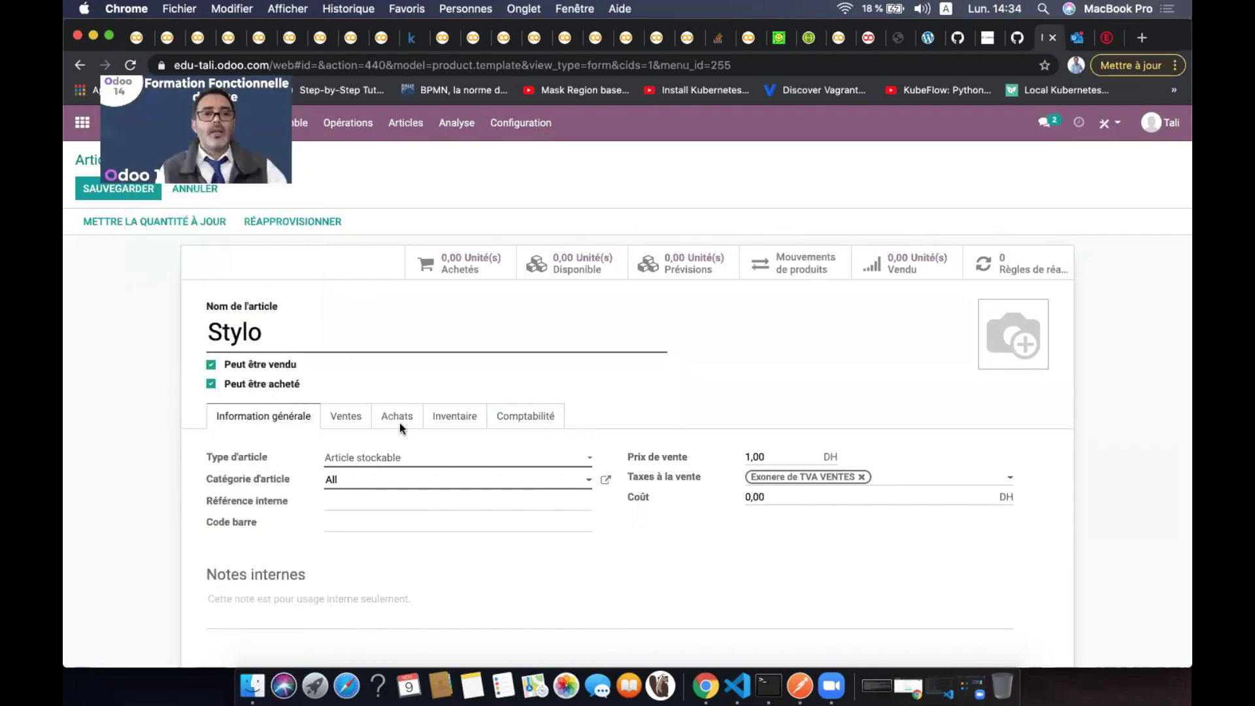
Open the Type d'article dropdown listing Consommable, Service and Article stockable
left_click(383, 457)
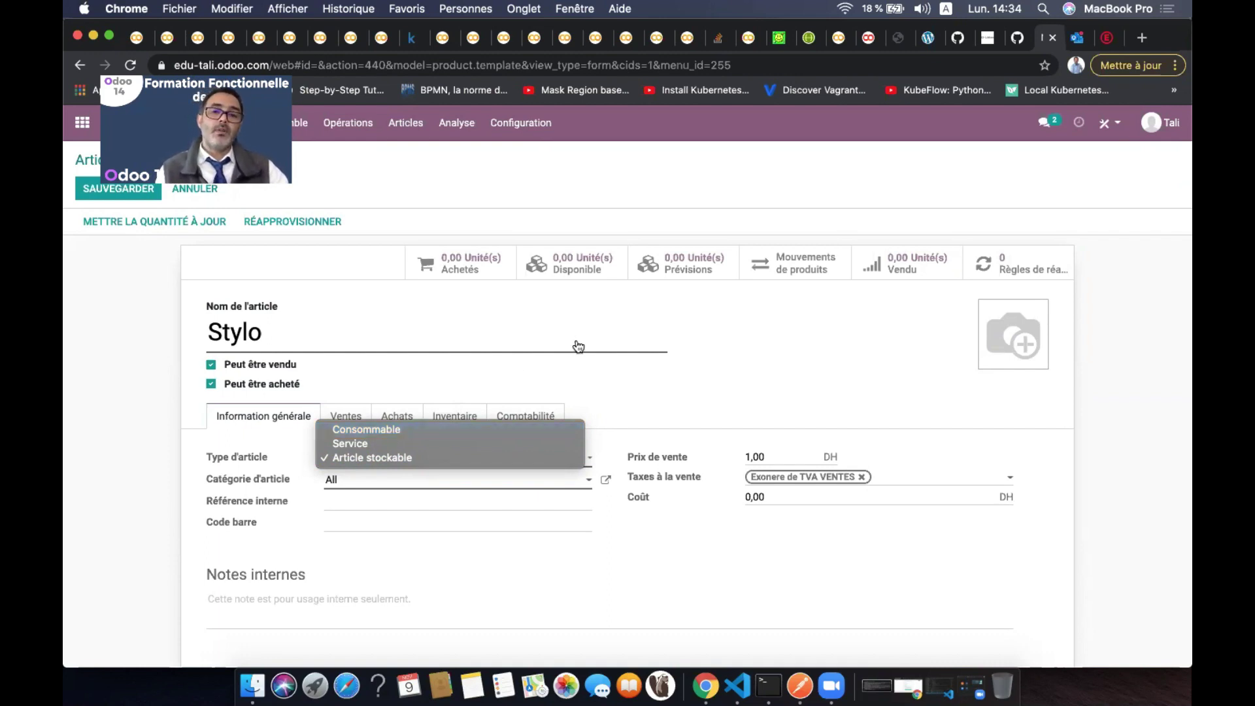
Keep Article stockable as Stylo's product type and close the type list unchanged
left_click(708, 351)
left_click(429, 457)
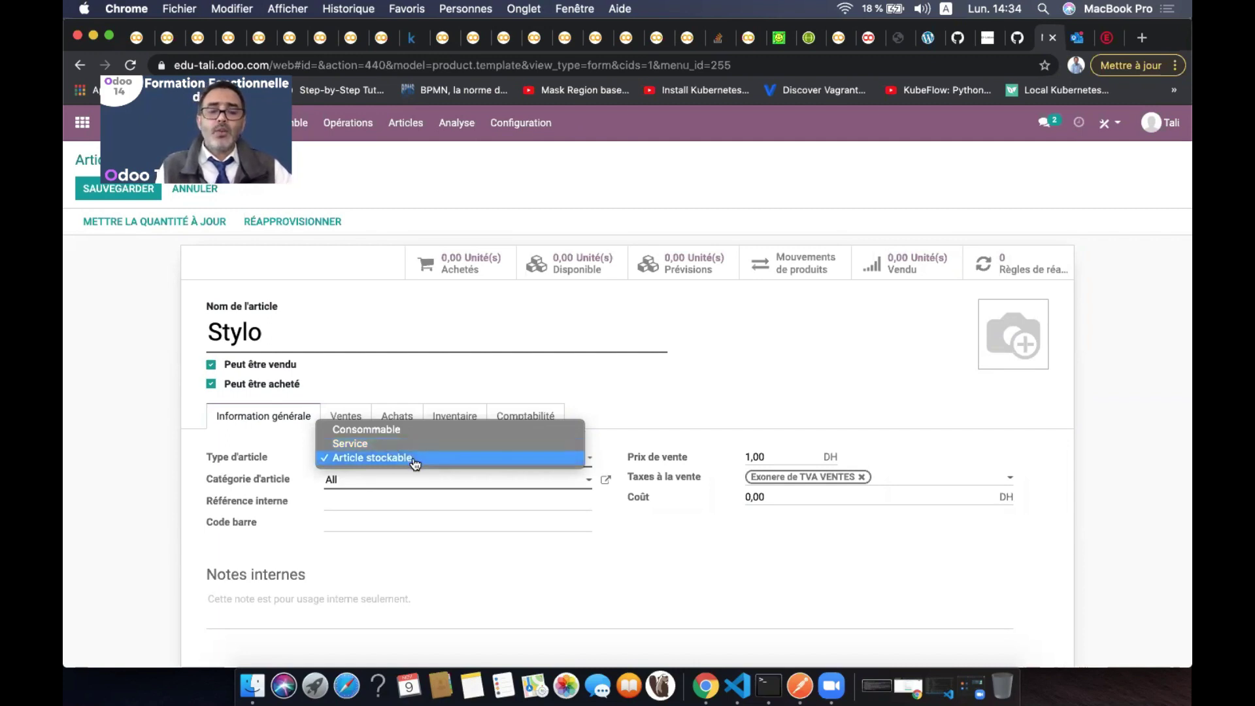
left_click(559, 465)
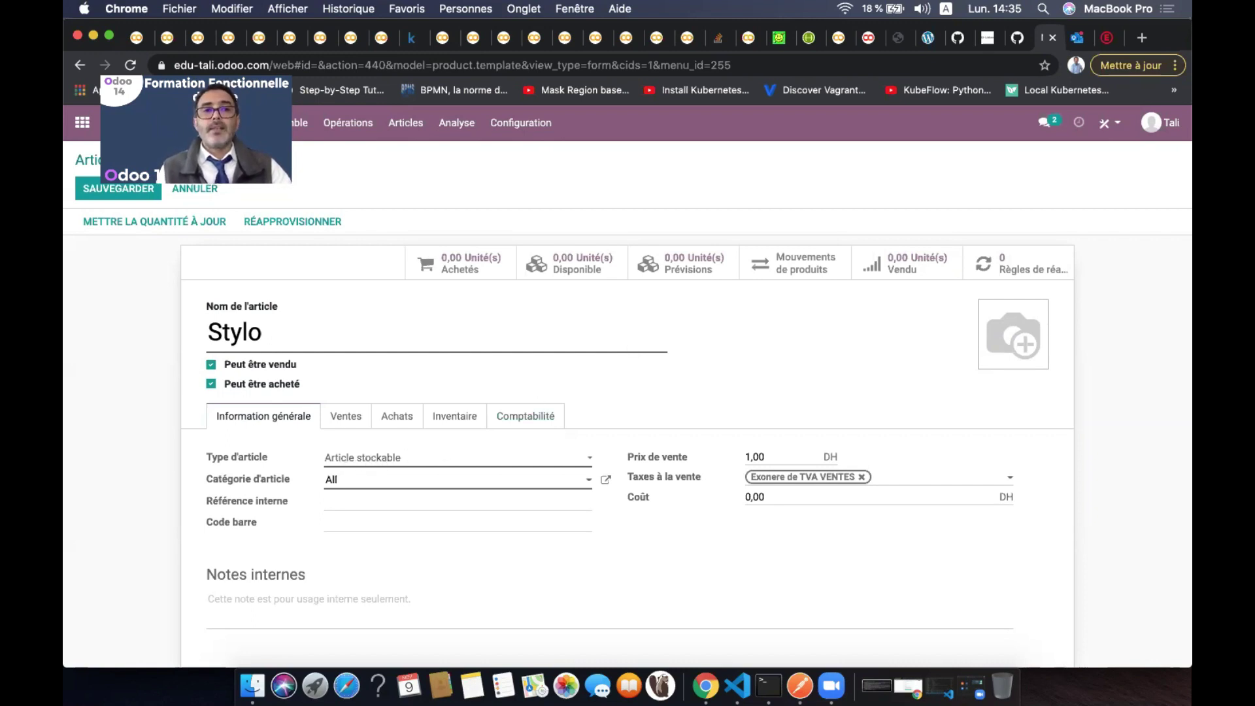
left_click(414, 460)
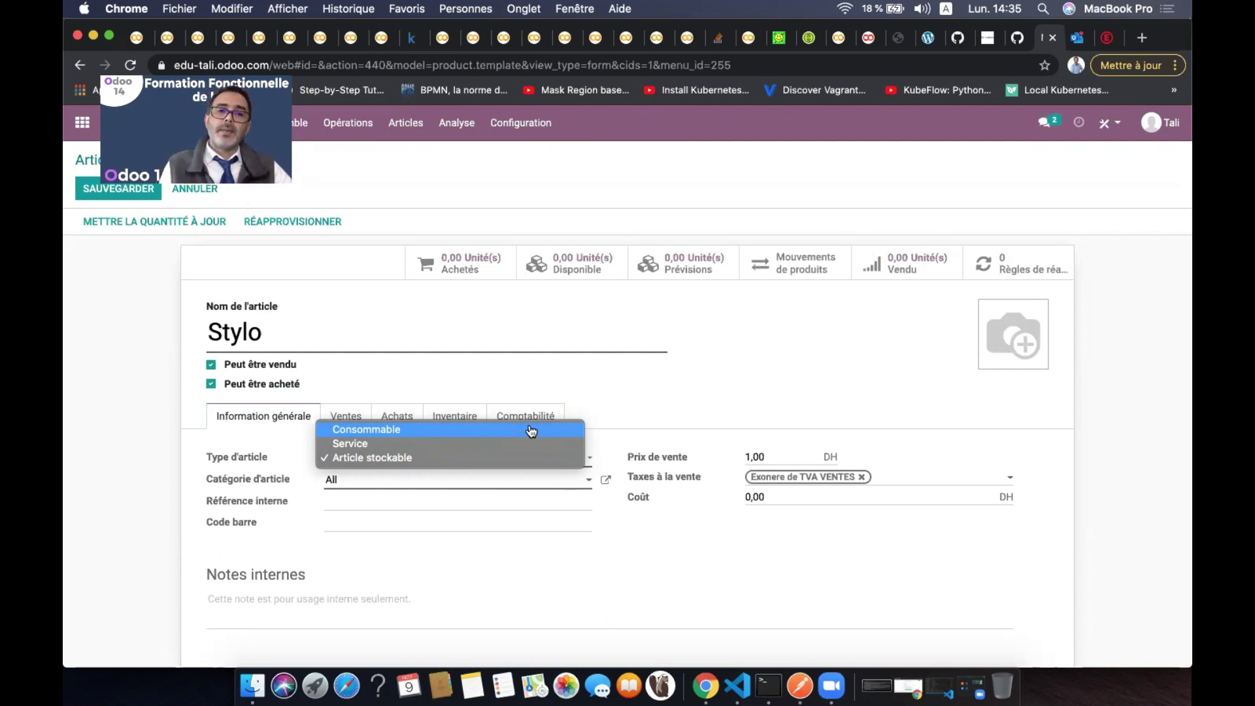
left_click(672, 400)
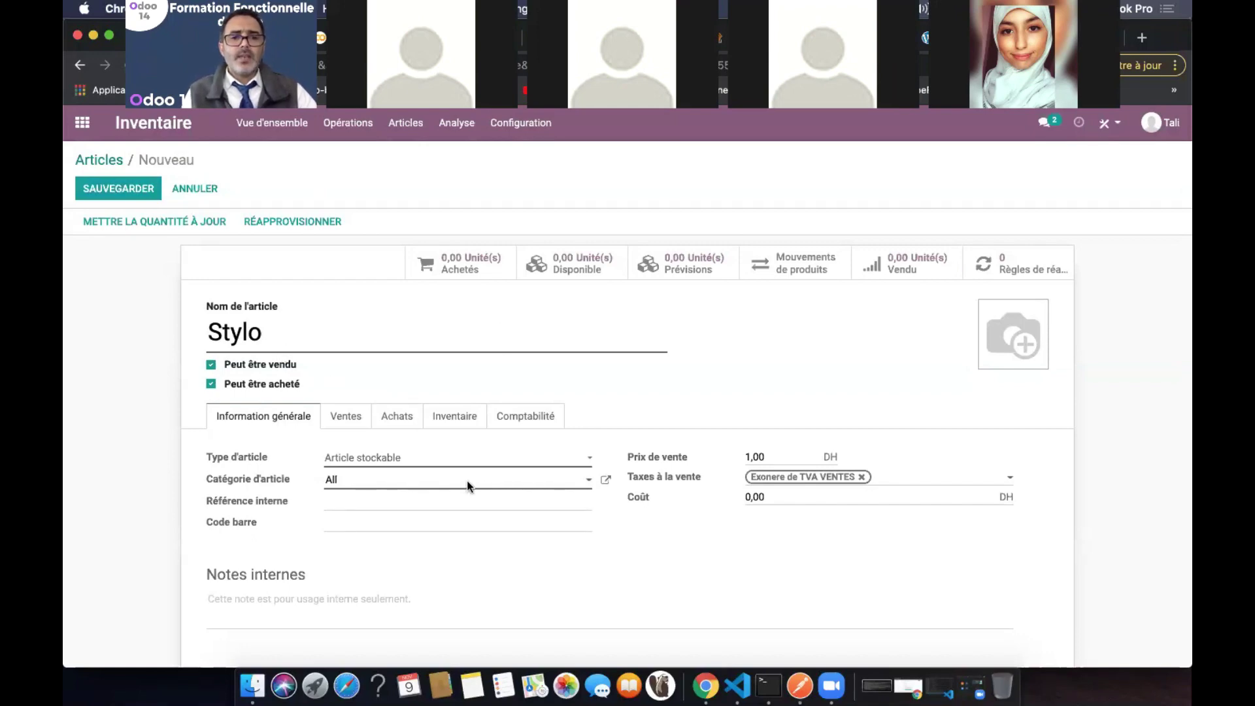
Replace Stylo's All category with a newly created 'Fourniture du bureau' category
left_click(534, 483)
left_click(535, 484)
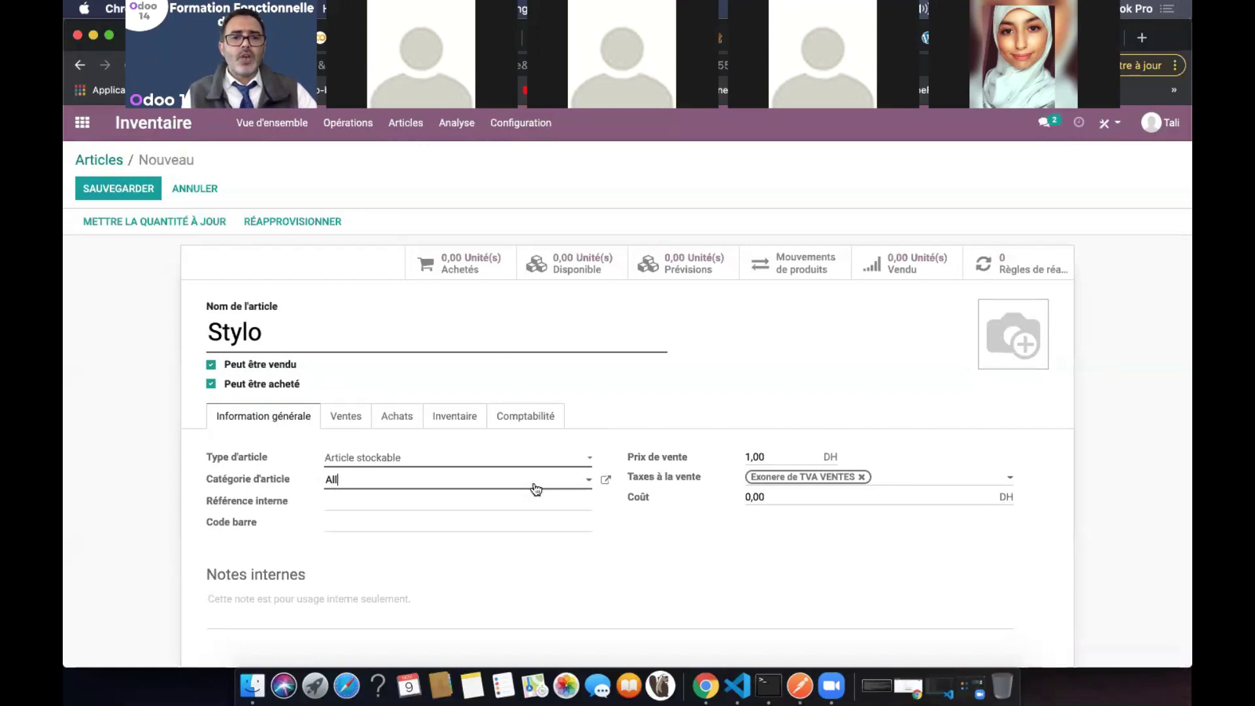
left_click(535, 485)
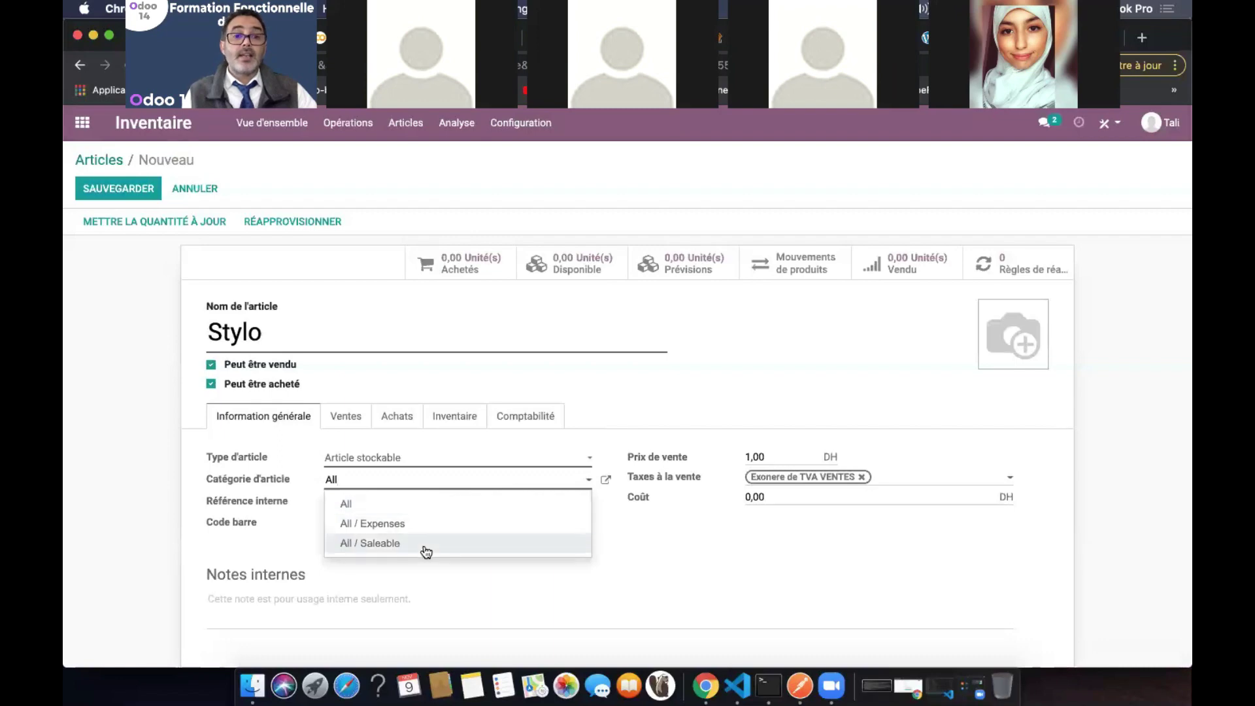
left_click(511, 483)
key("BackSpace")
key("BackSpace")
key("BackSpace")
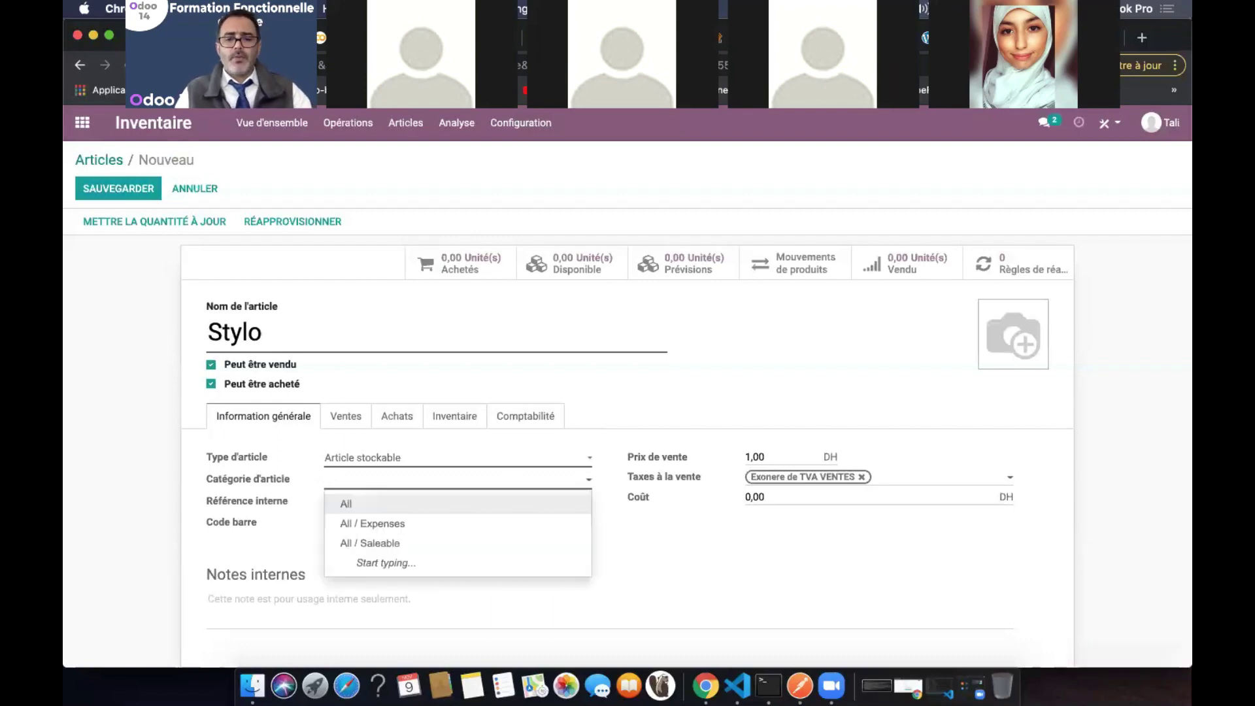
type("Fourni")
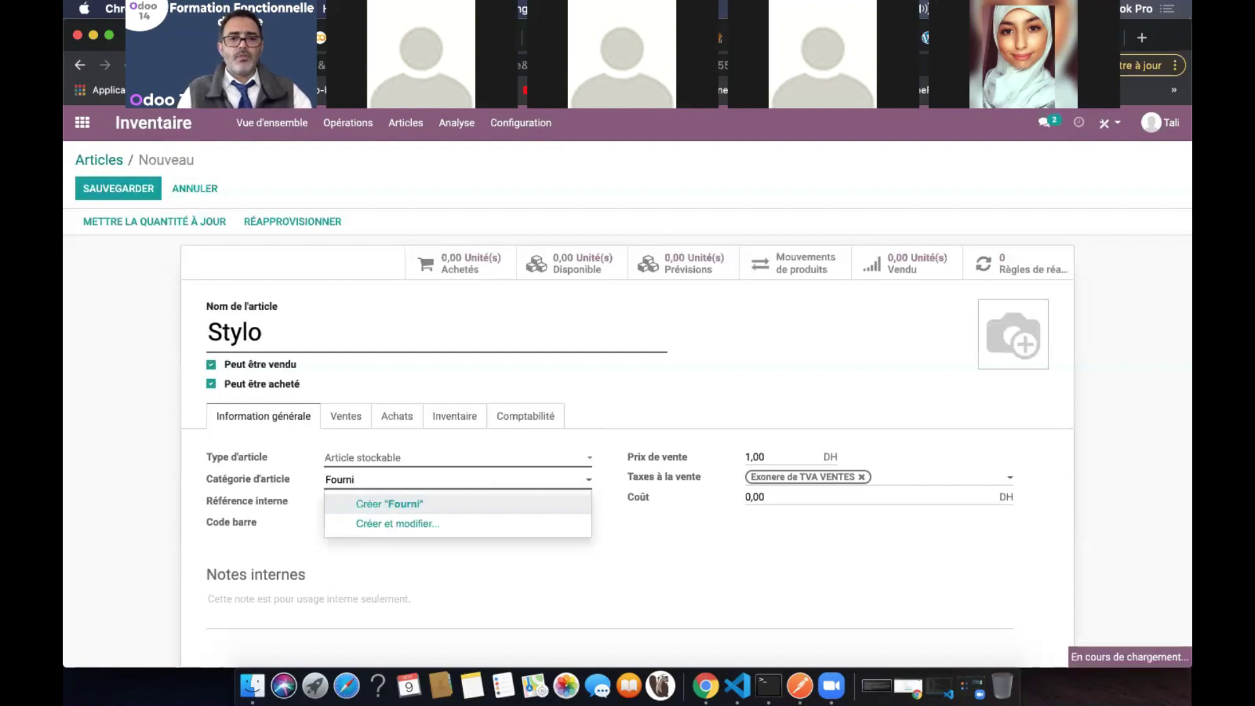
type("ture")
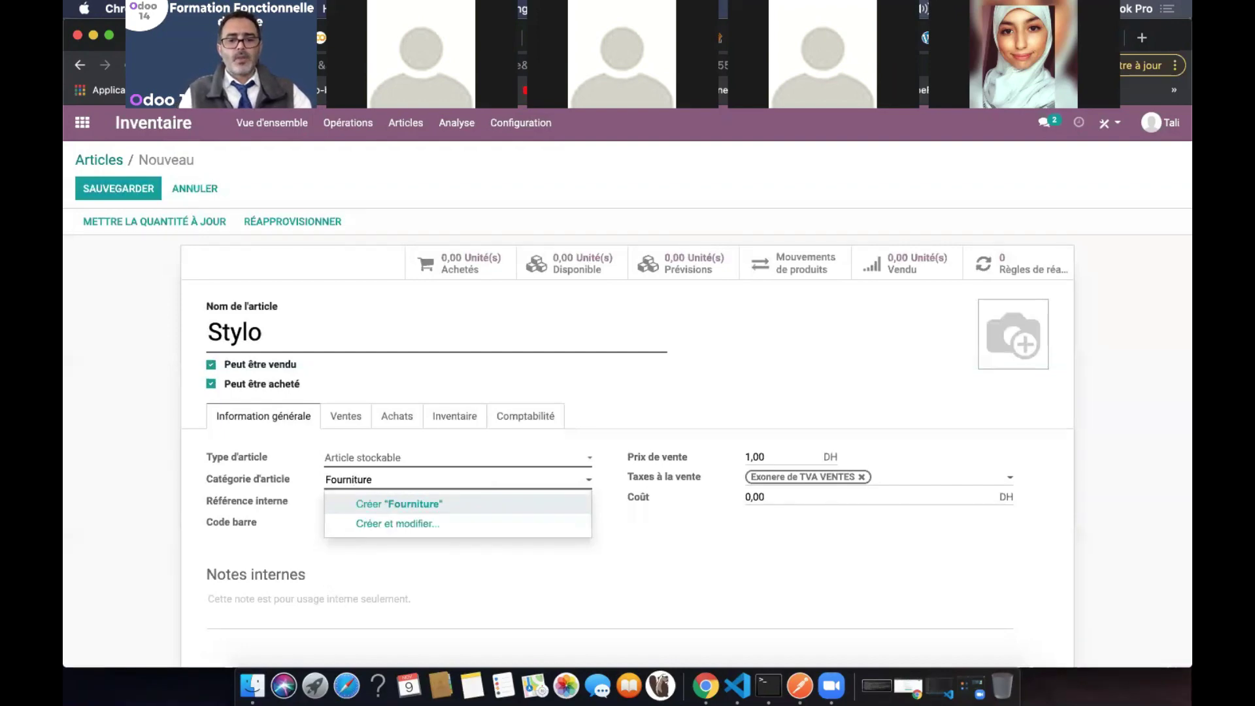
type(" du bureau")
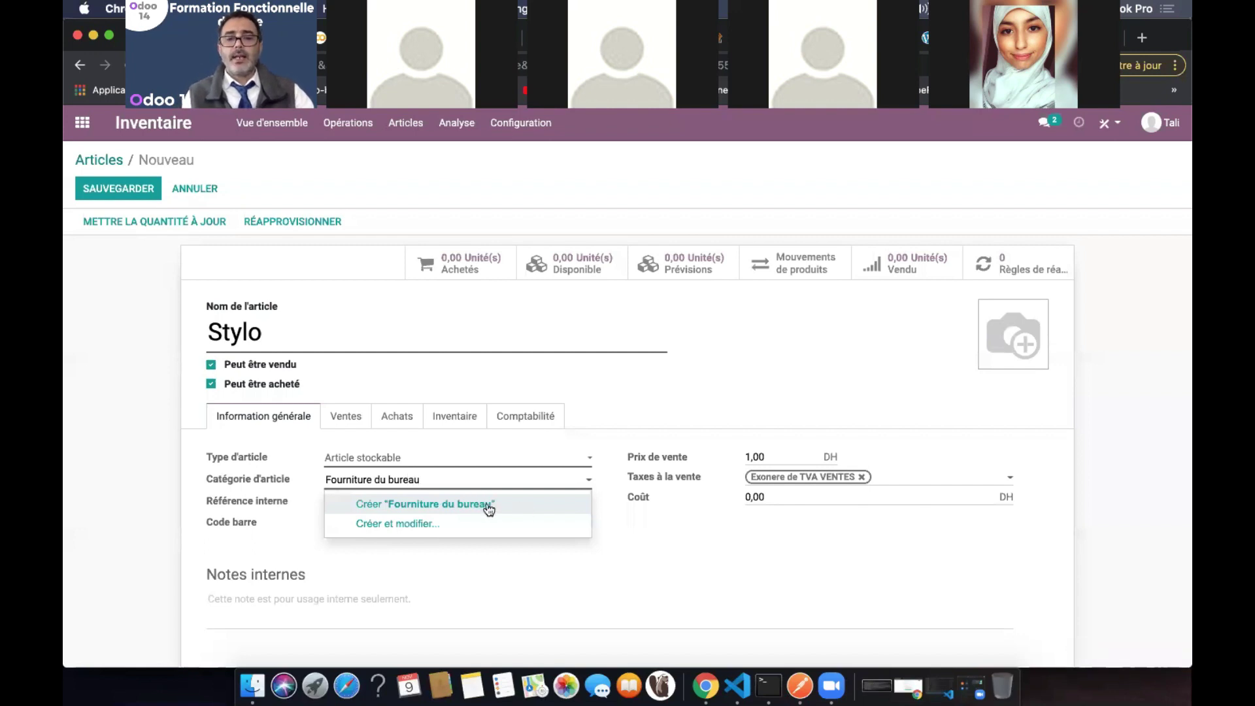
left_click(433, 506)
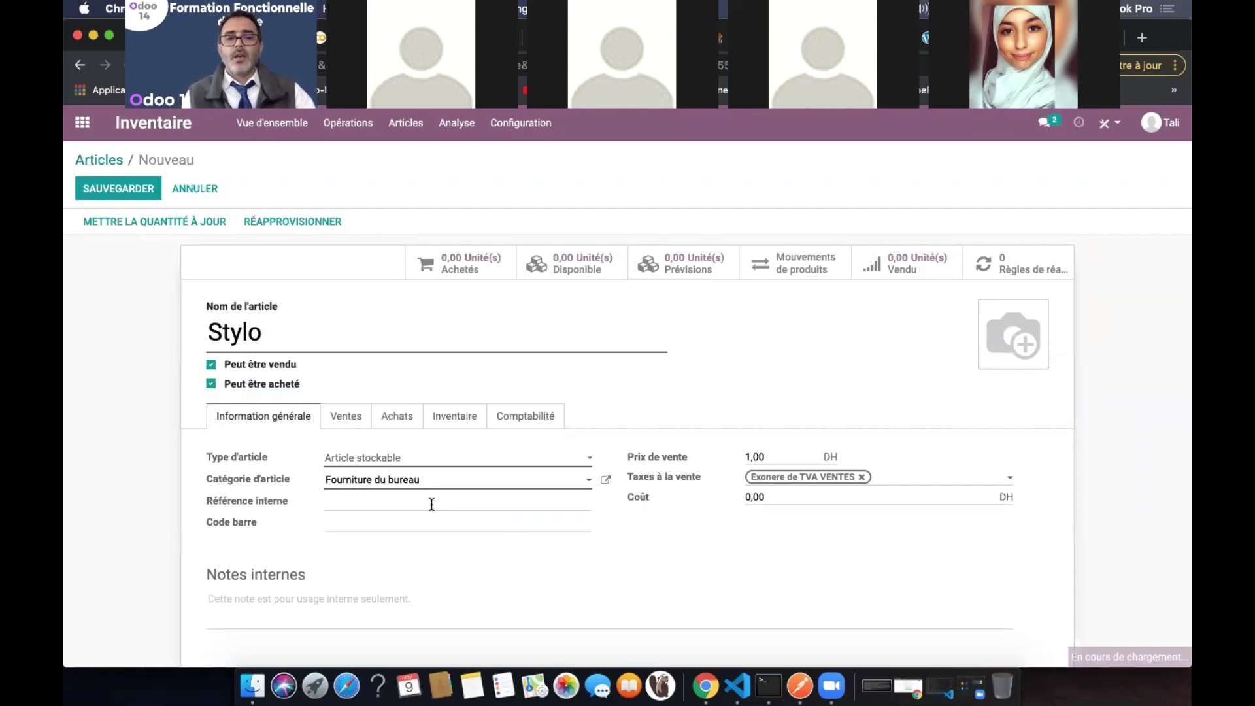
Open the Fourniture du bureau category and set its parent to All, leaving removal strategy unset
left_click(606, 483)
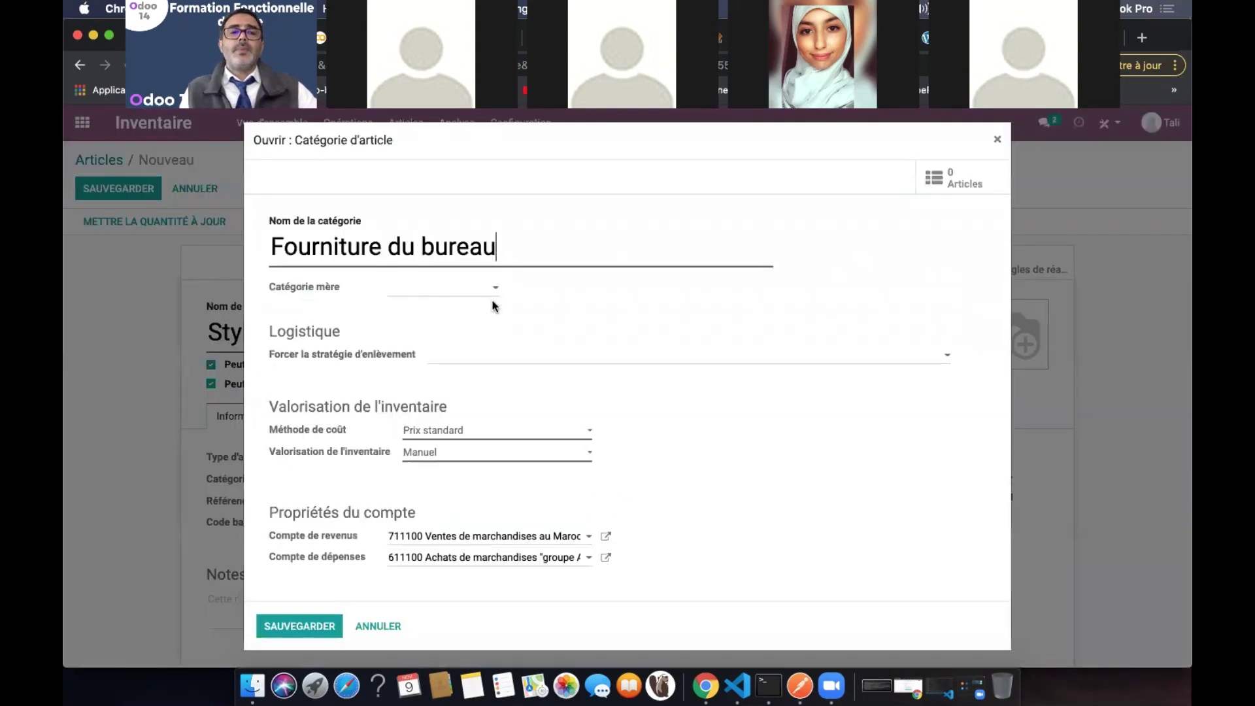
left_click(493, 292)
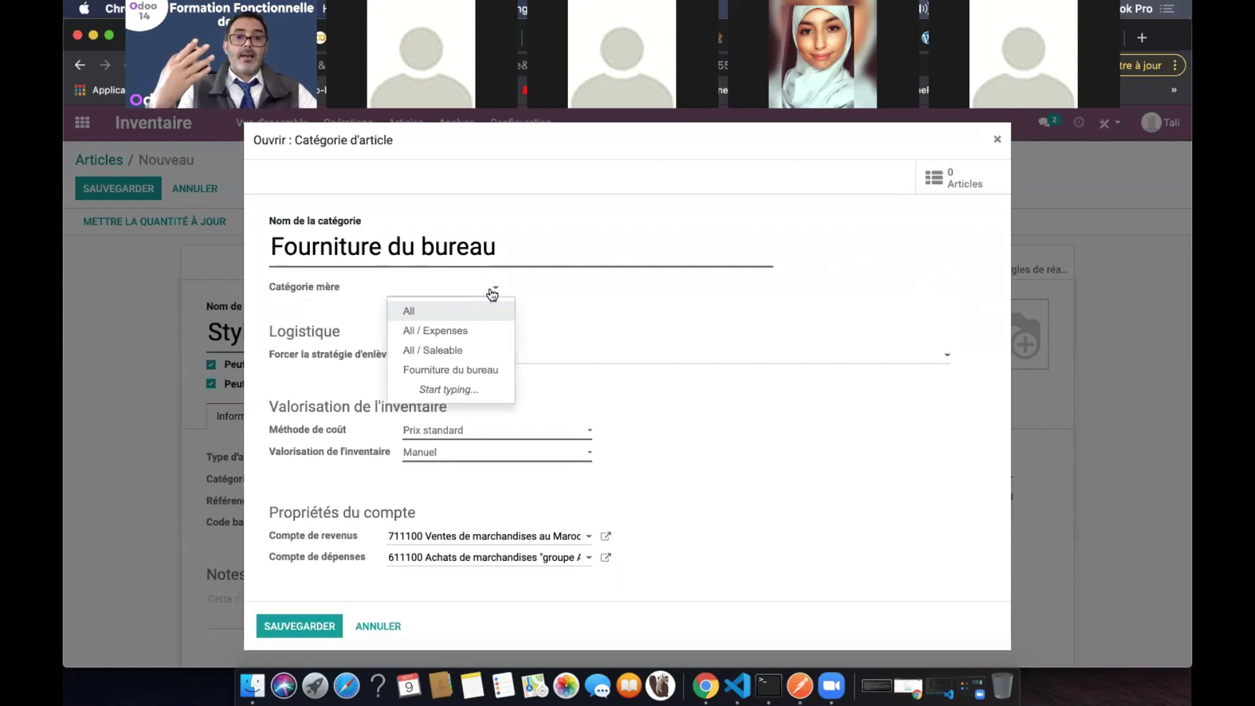
left_click(479, 311)
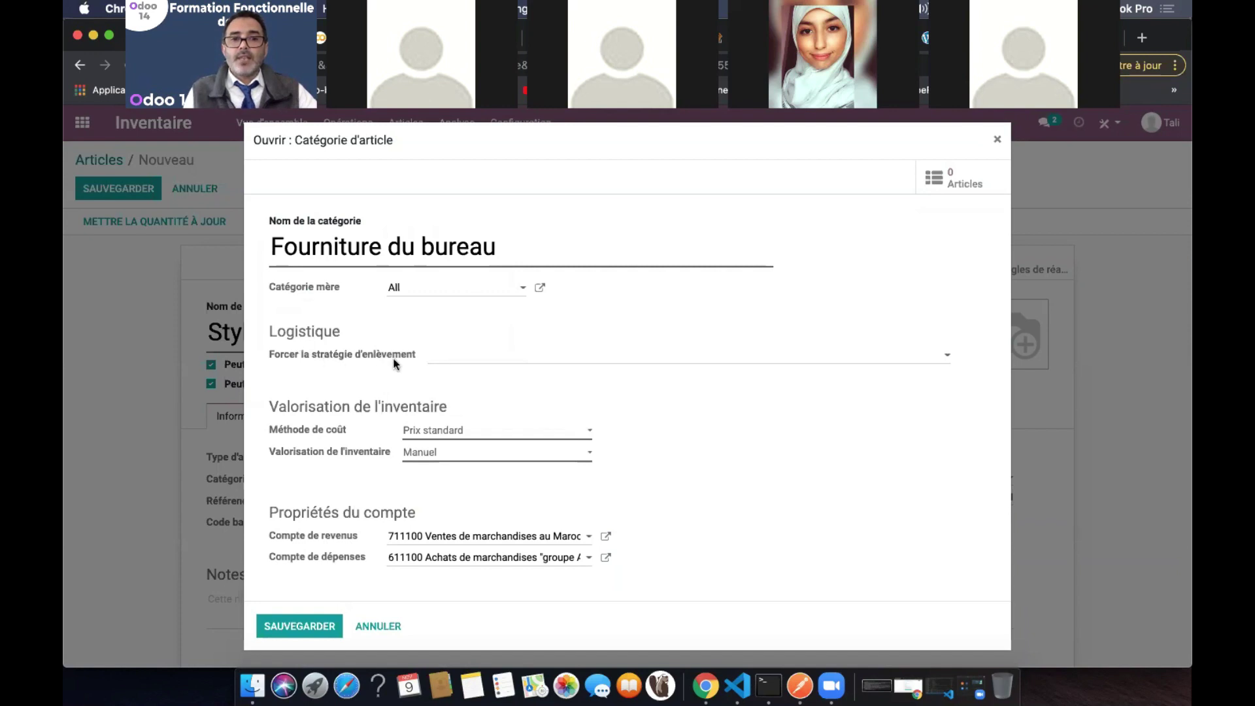
left_click(507, 357)
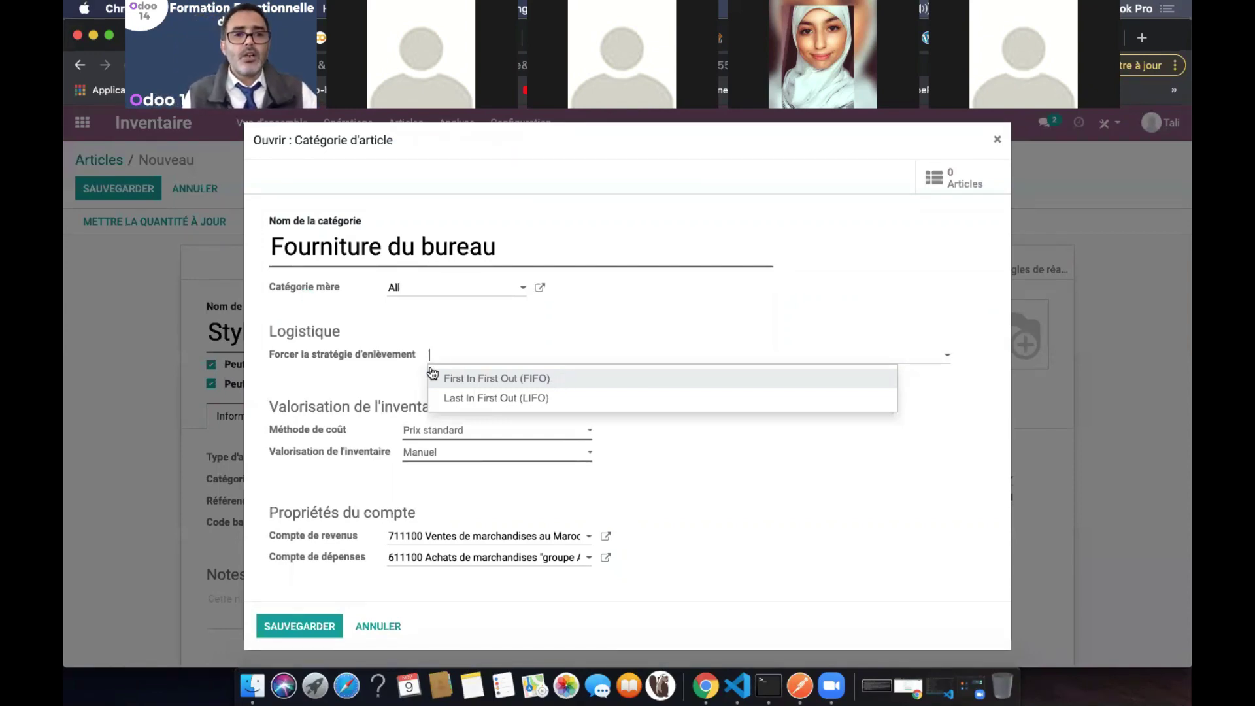
left_click(341, 360)
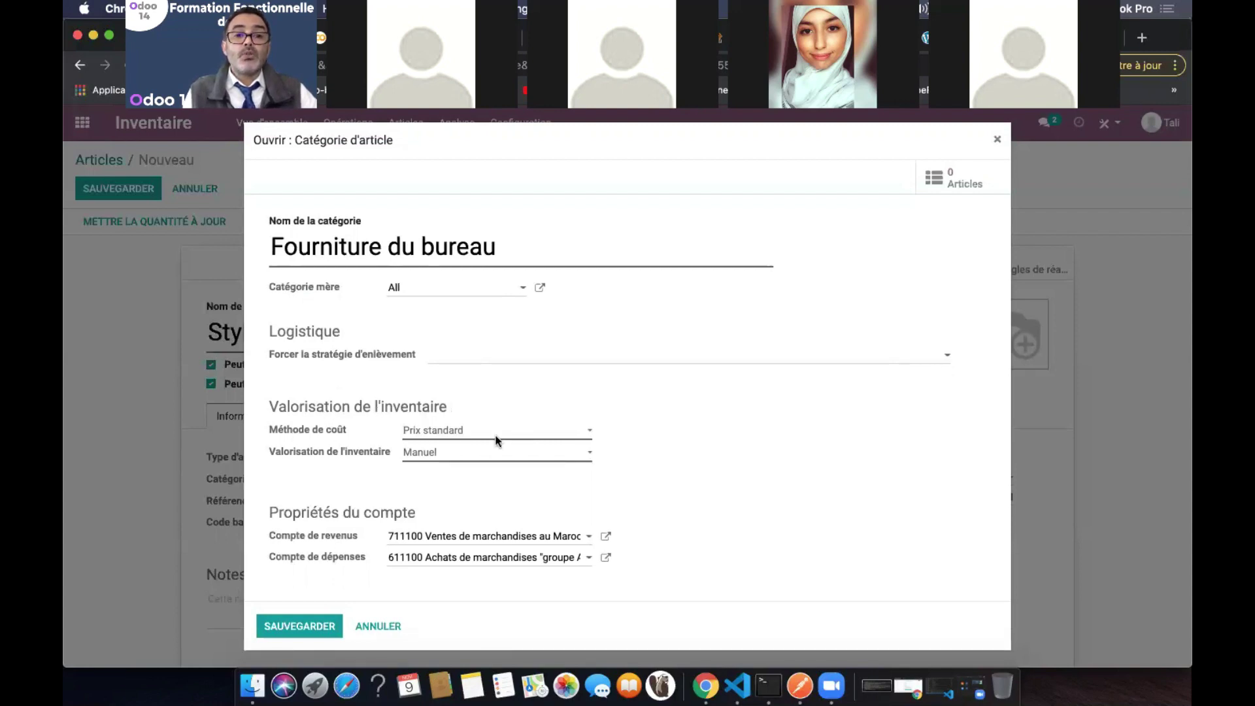
left_click(499, 434)
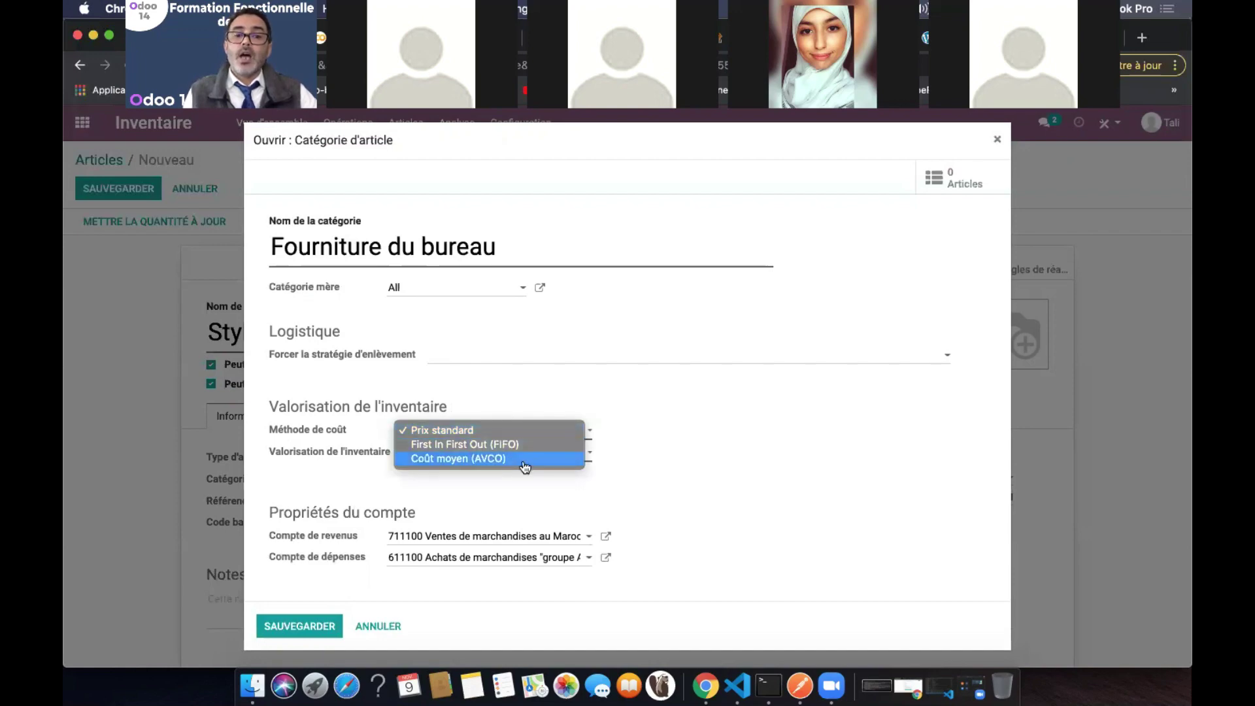
left_click(678, 351)
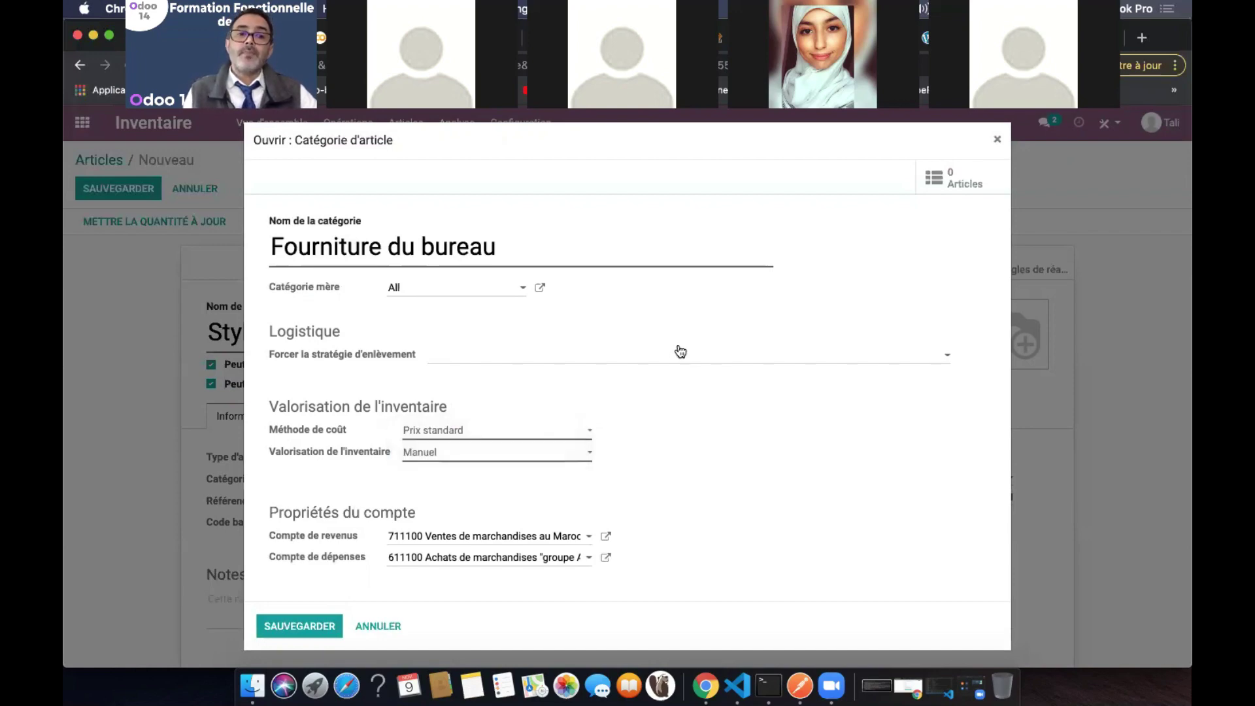
left_click(532, 460)
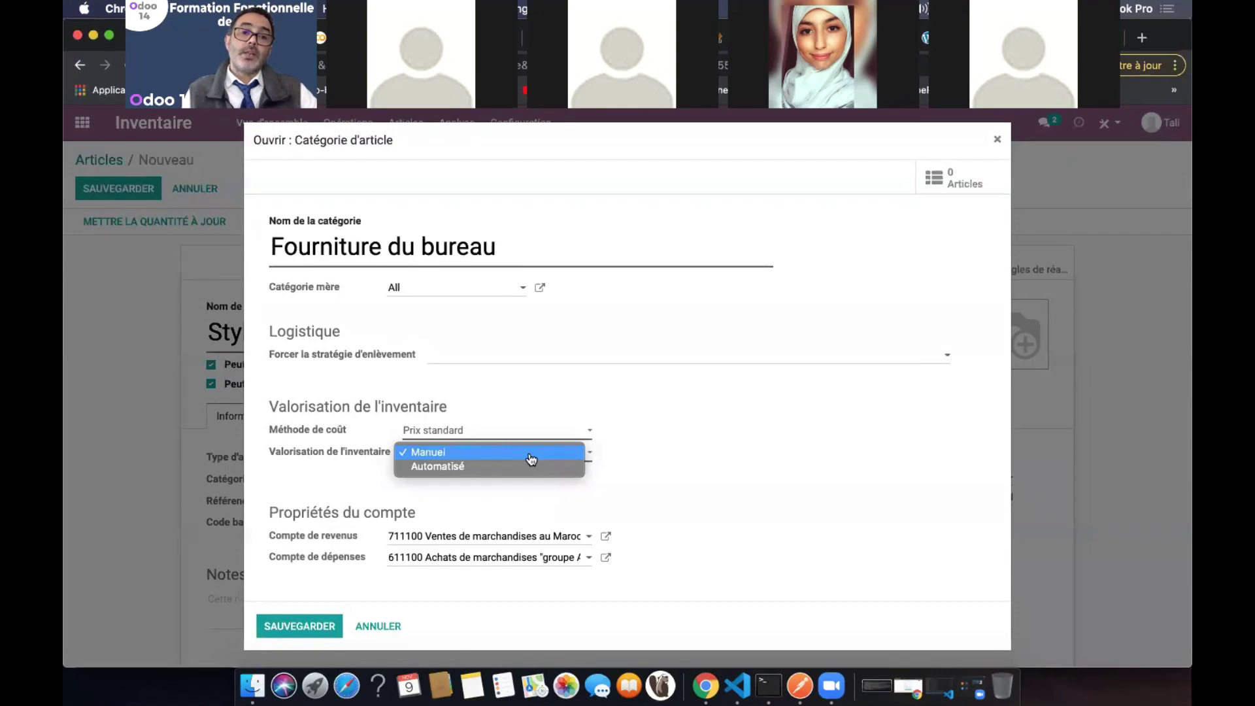
left_click(690, 355)
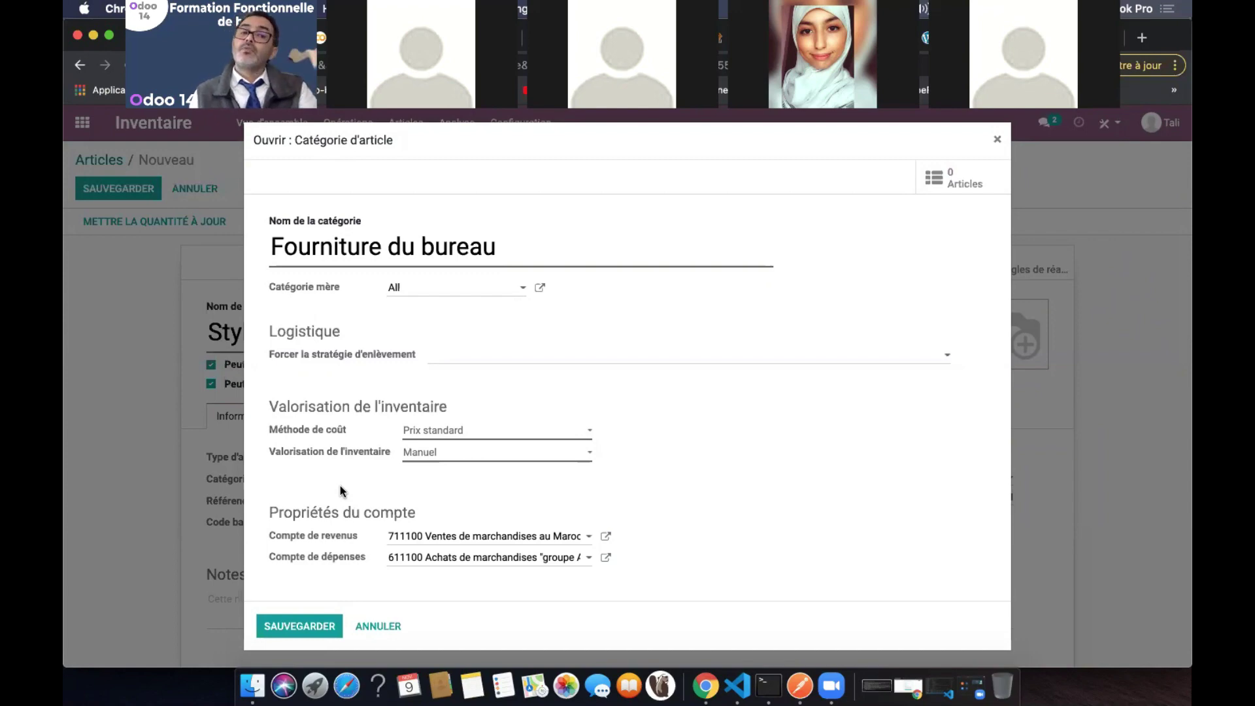
Save the Fourniture du bureau category, back on Stylo, and select the sale price for editing
left_click(327, 625)
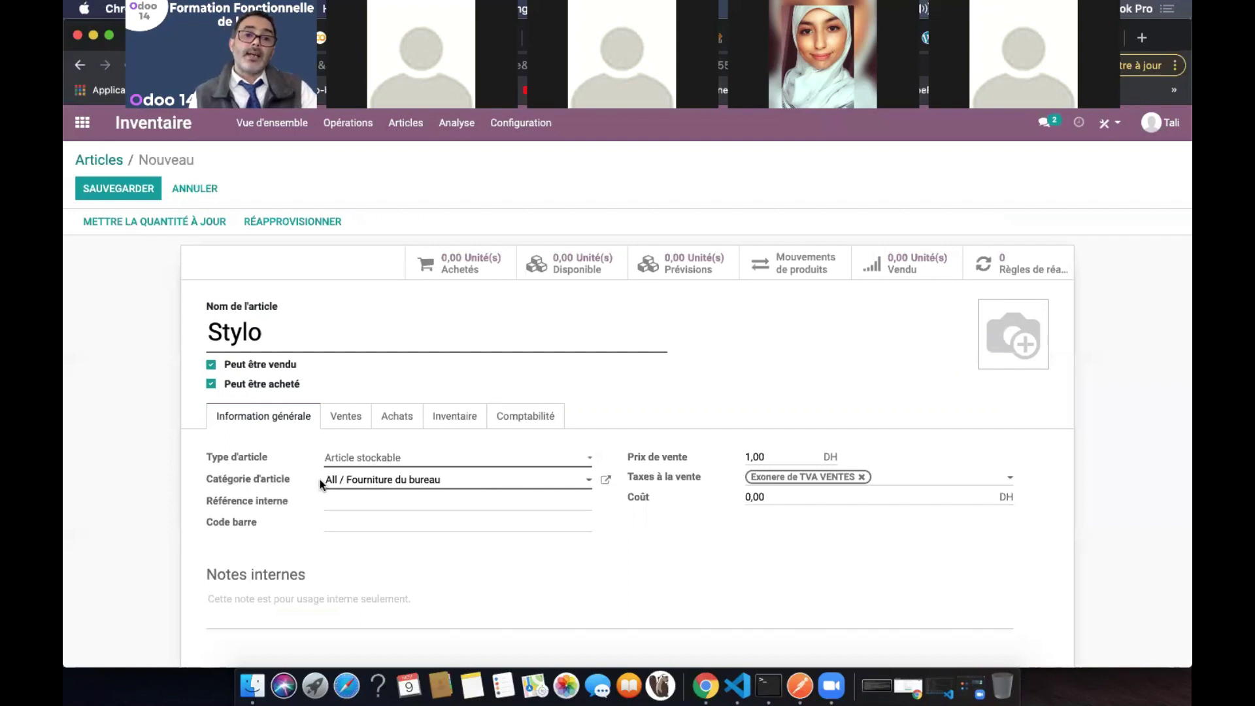
left_click(382, 500)
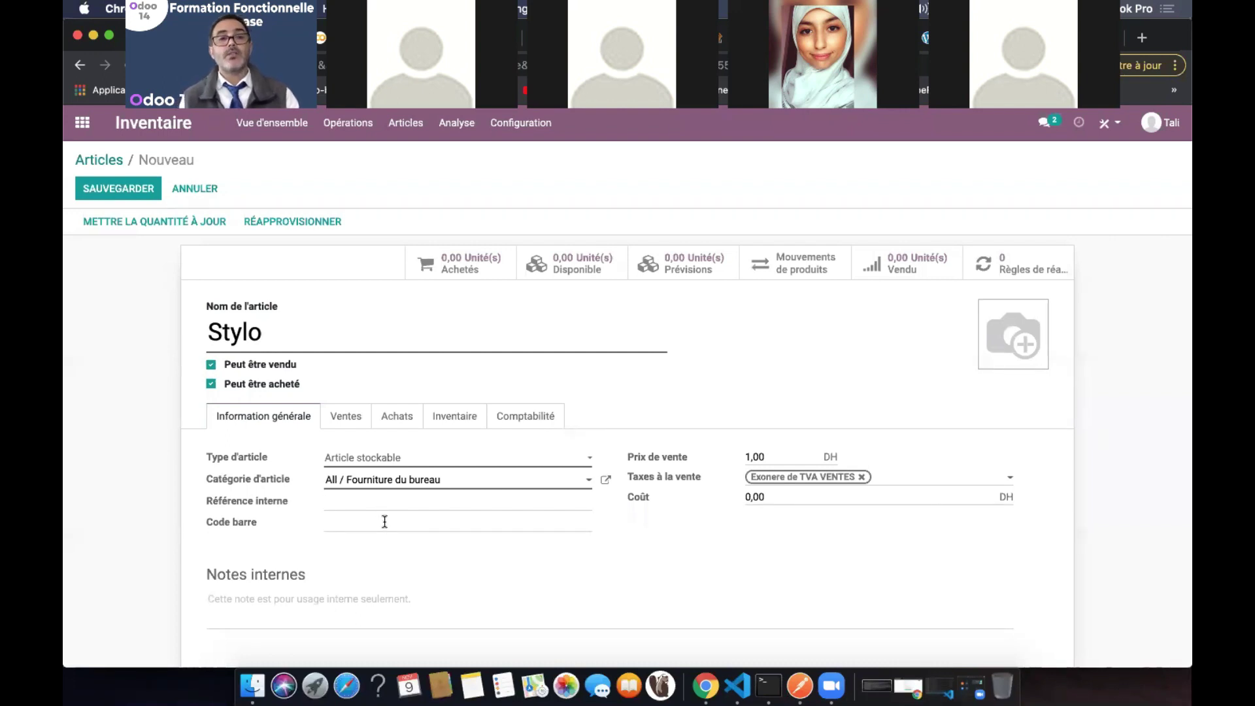
left_click(384, 521)
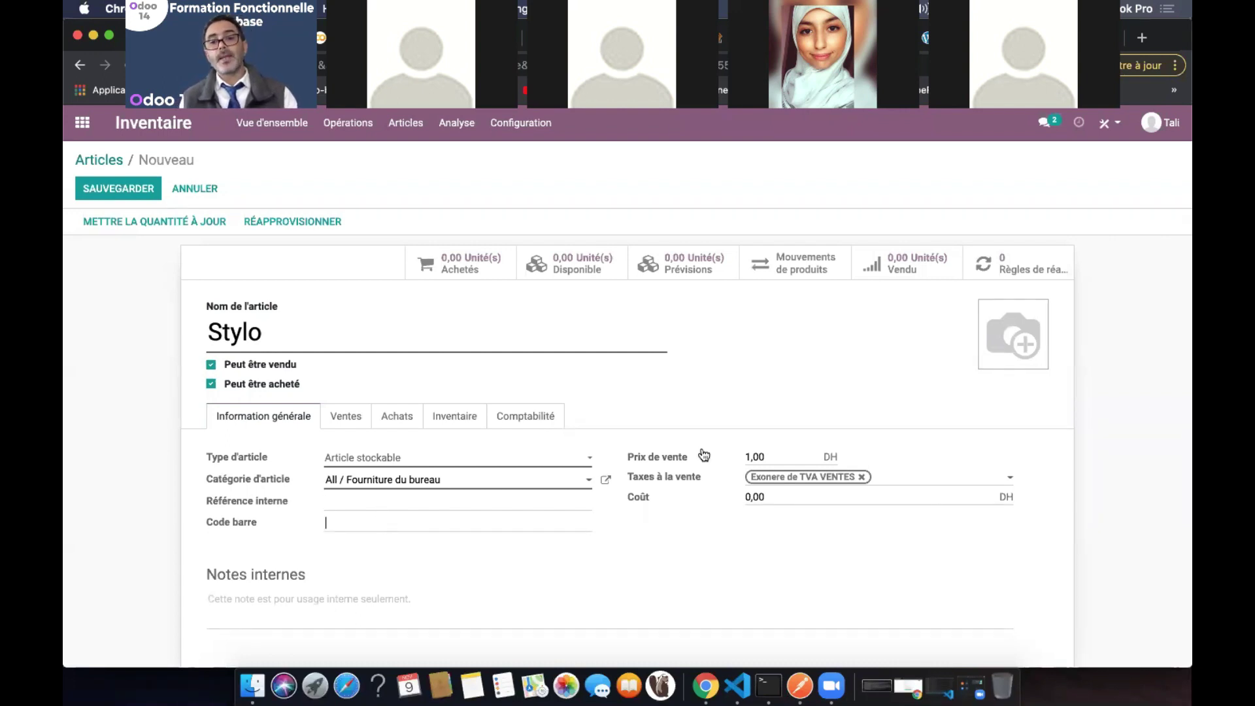
left_click(783, 450)
Set sale price 2,50, replace the exempt tax with TVA 20% VENTES, and set cost 2
type("2")
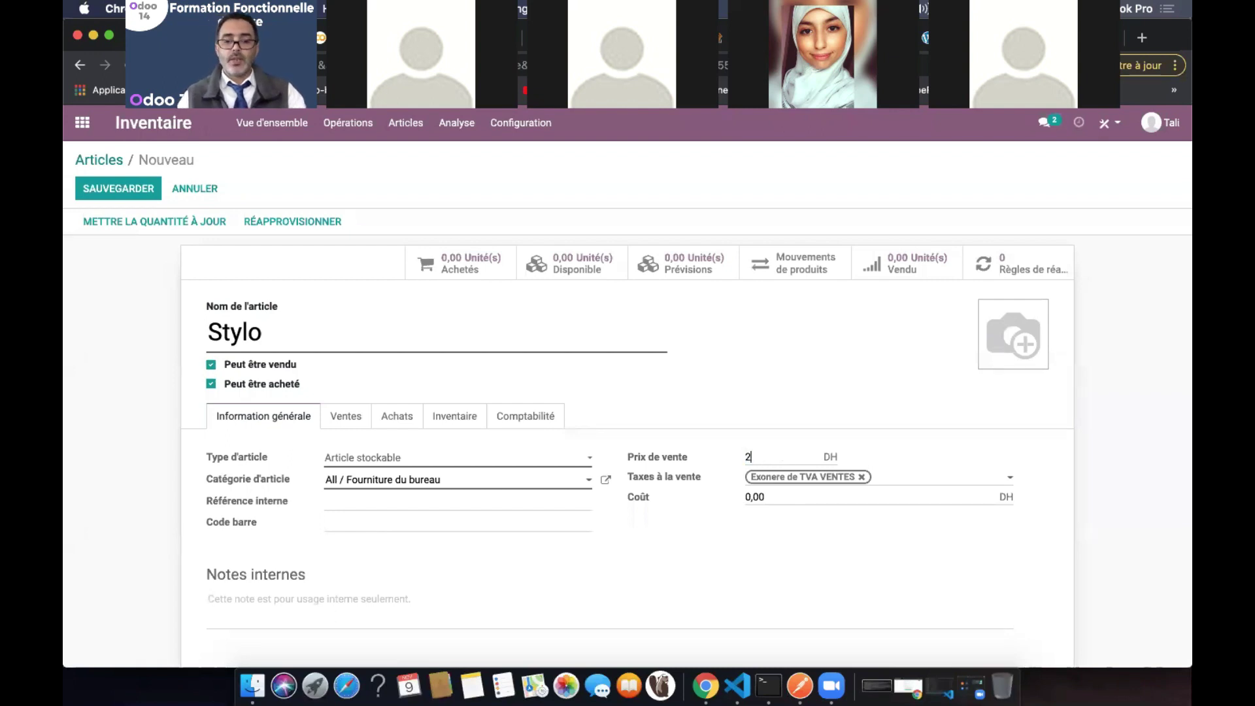
type(",5")
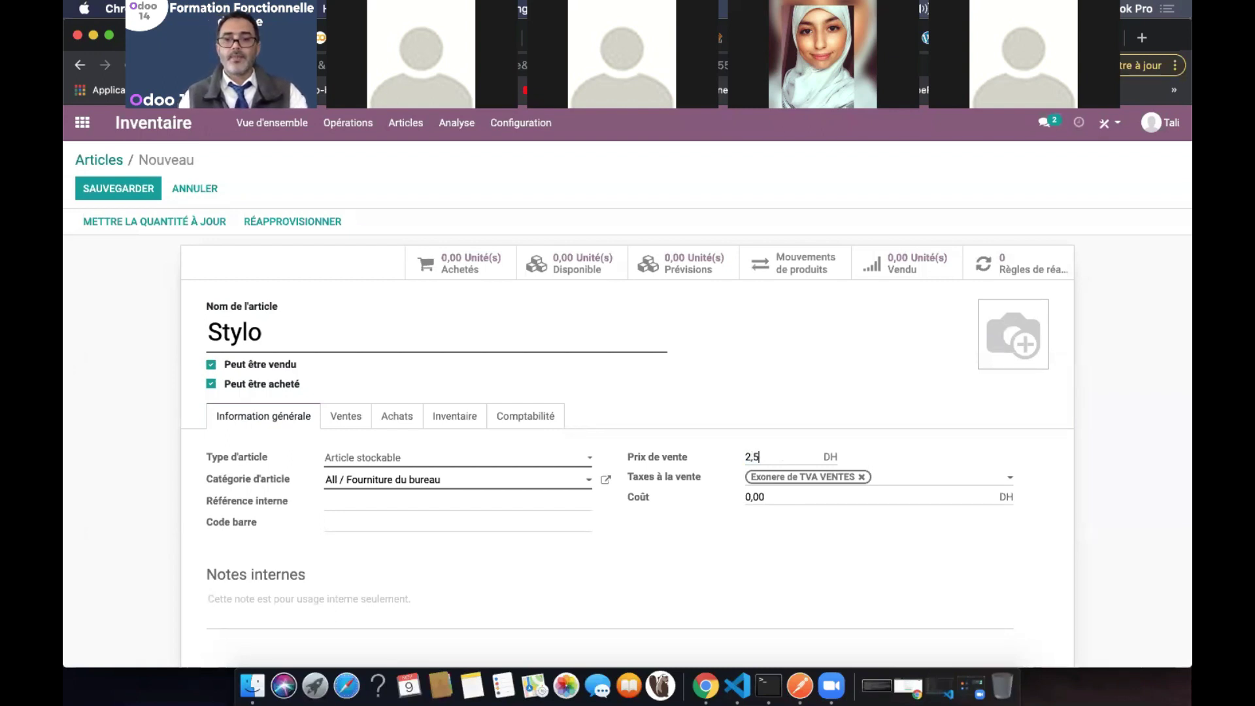
left_click(862, 477)
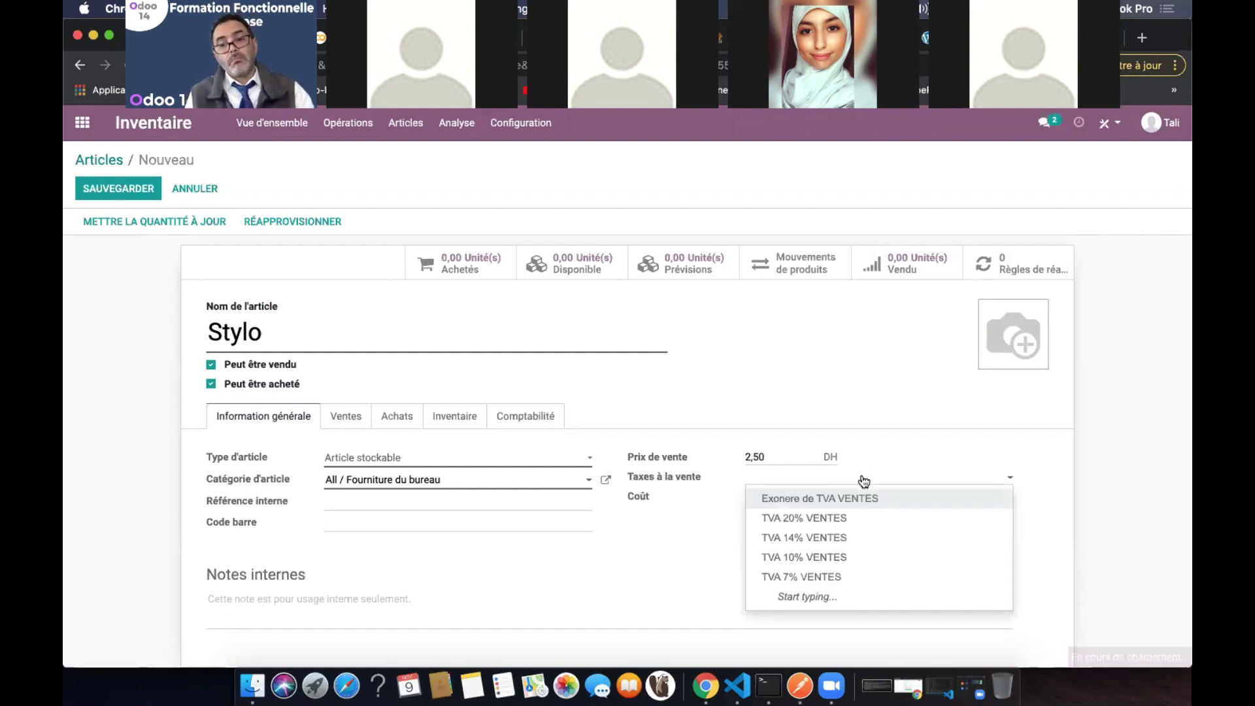
left_click(863, 481)
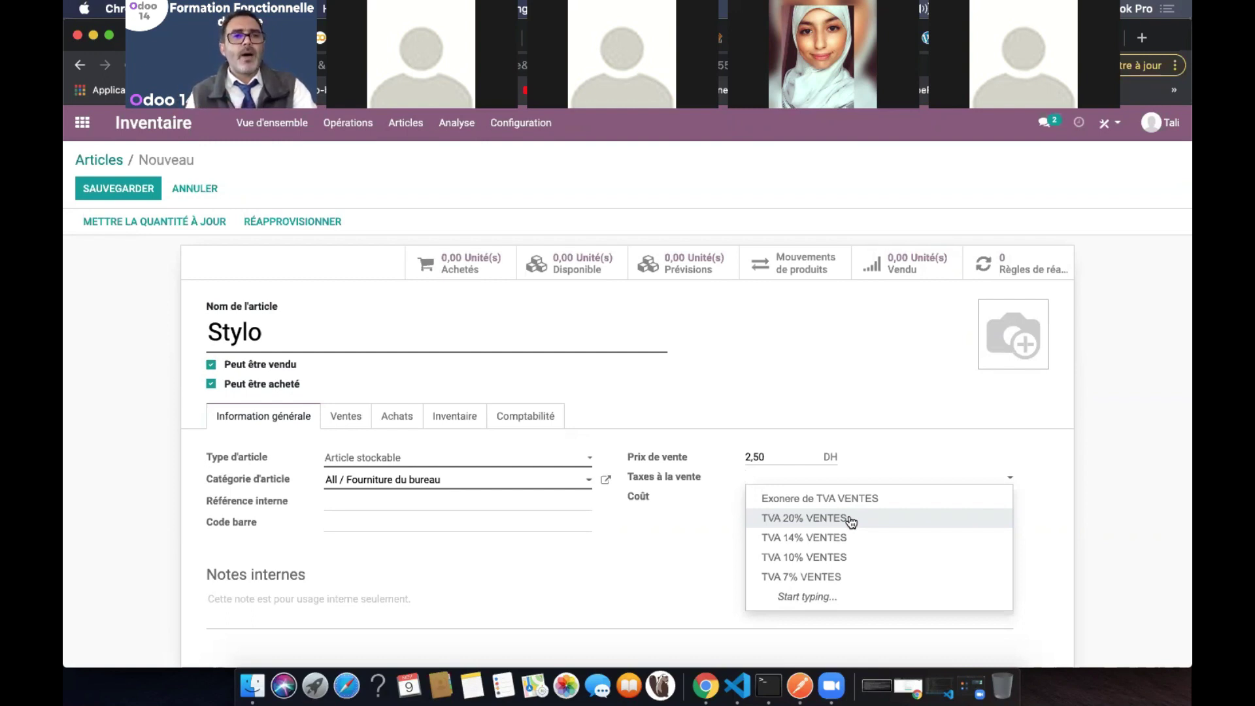
left_click(850, 518)
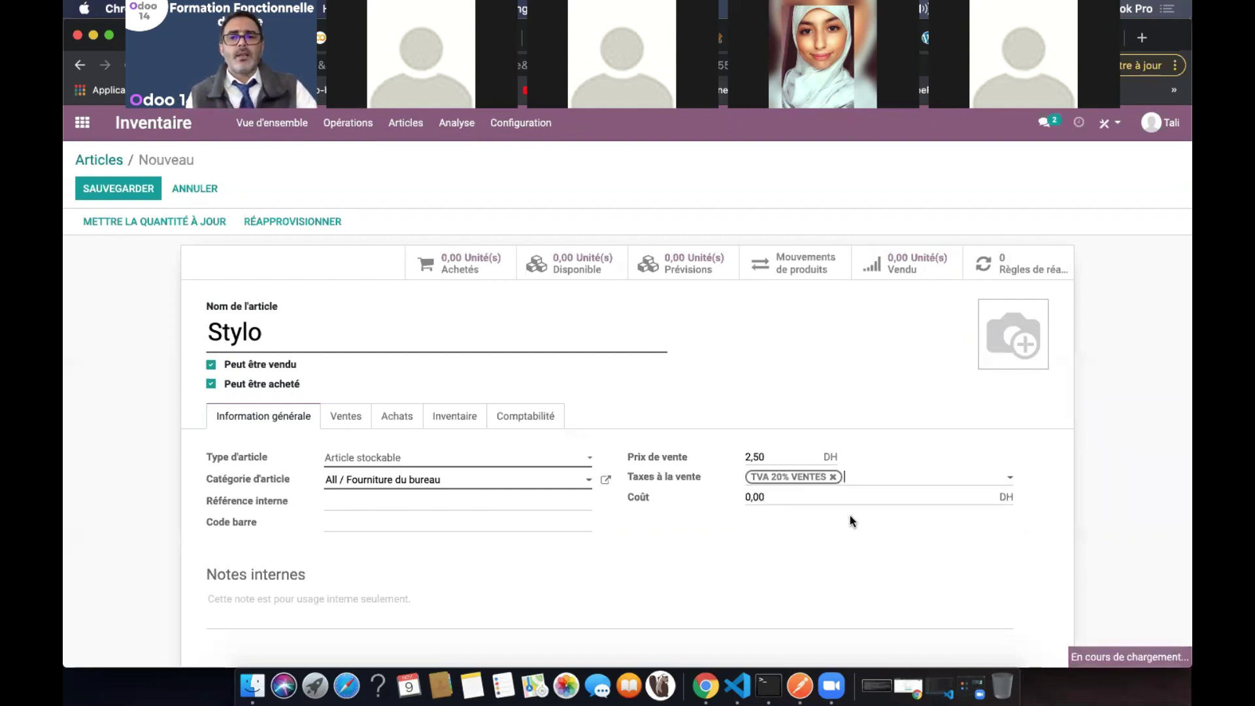
left_click(792, 498)
double_click(792, 498)
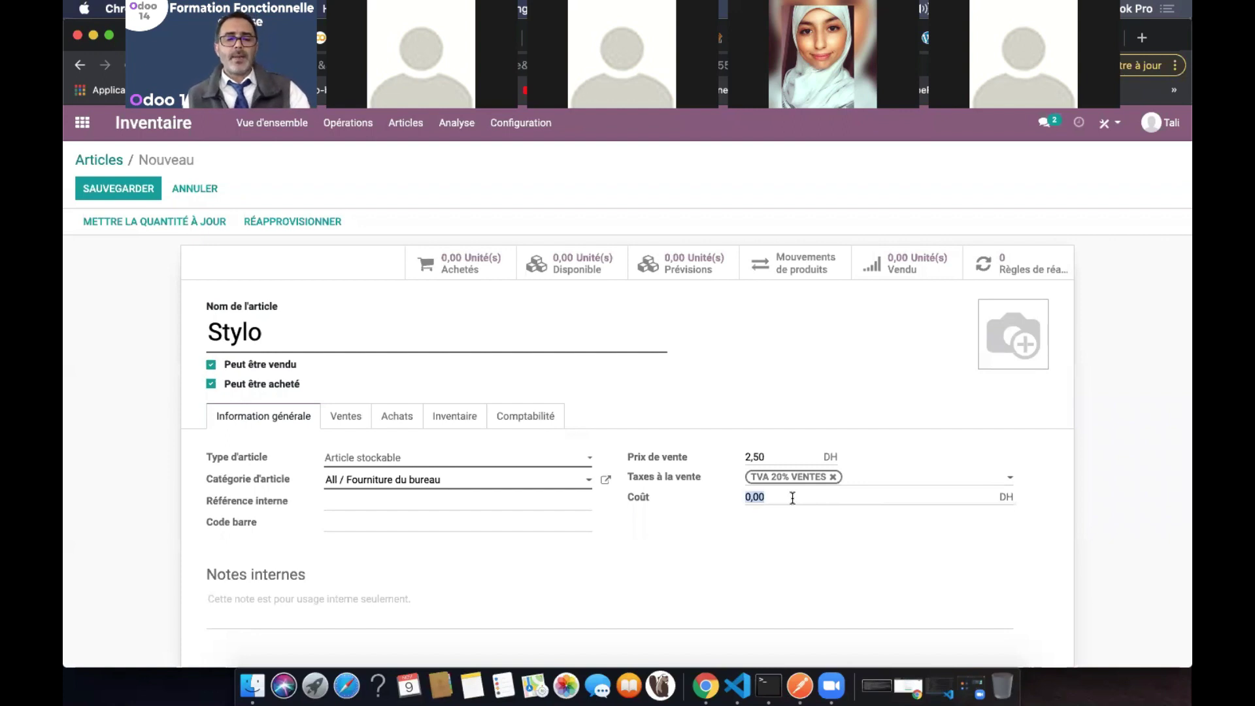
type("2")
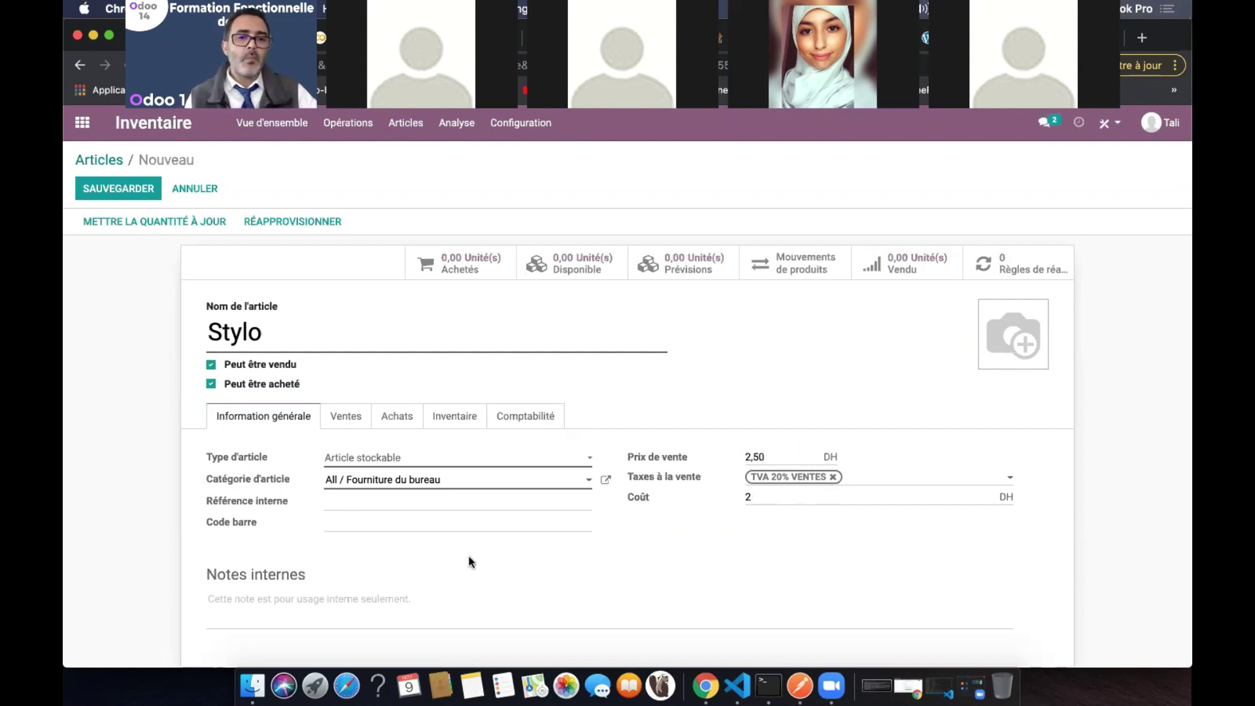
Show the Ventes tab and read the invoicing policy tooltip, currently Quantités commandées
left_click(348, 422)
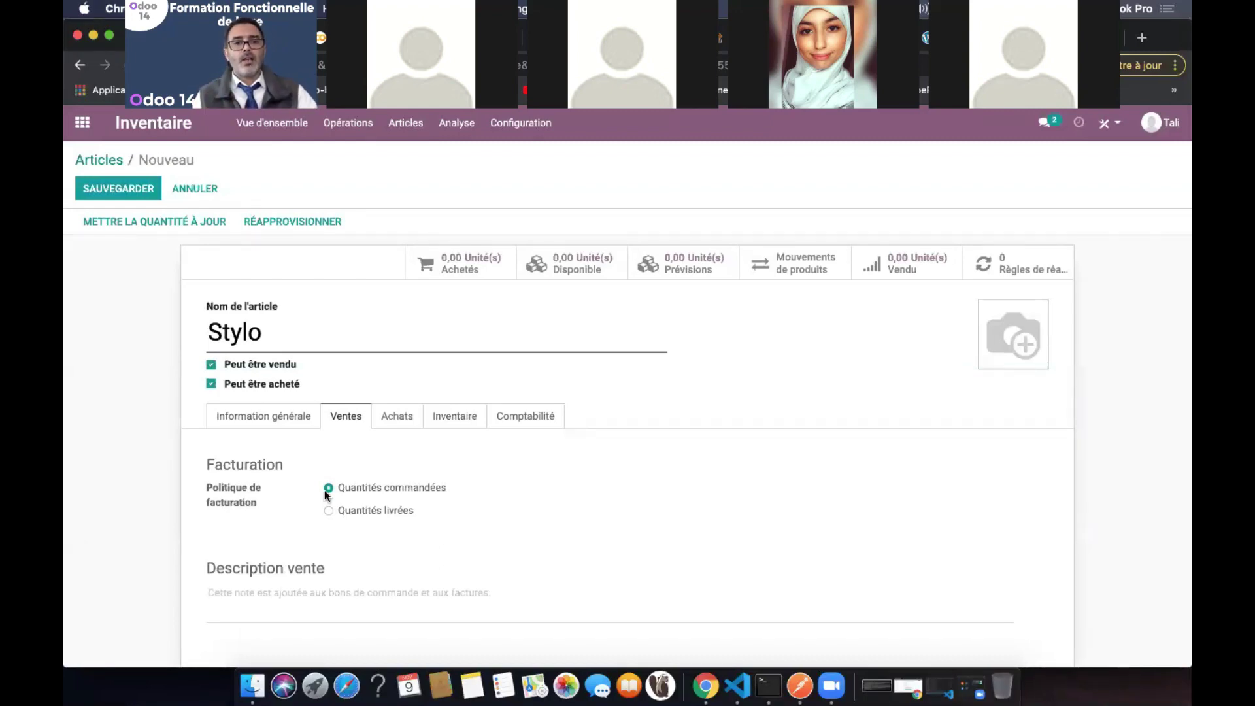
mouse_move(261, 503)
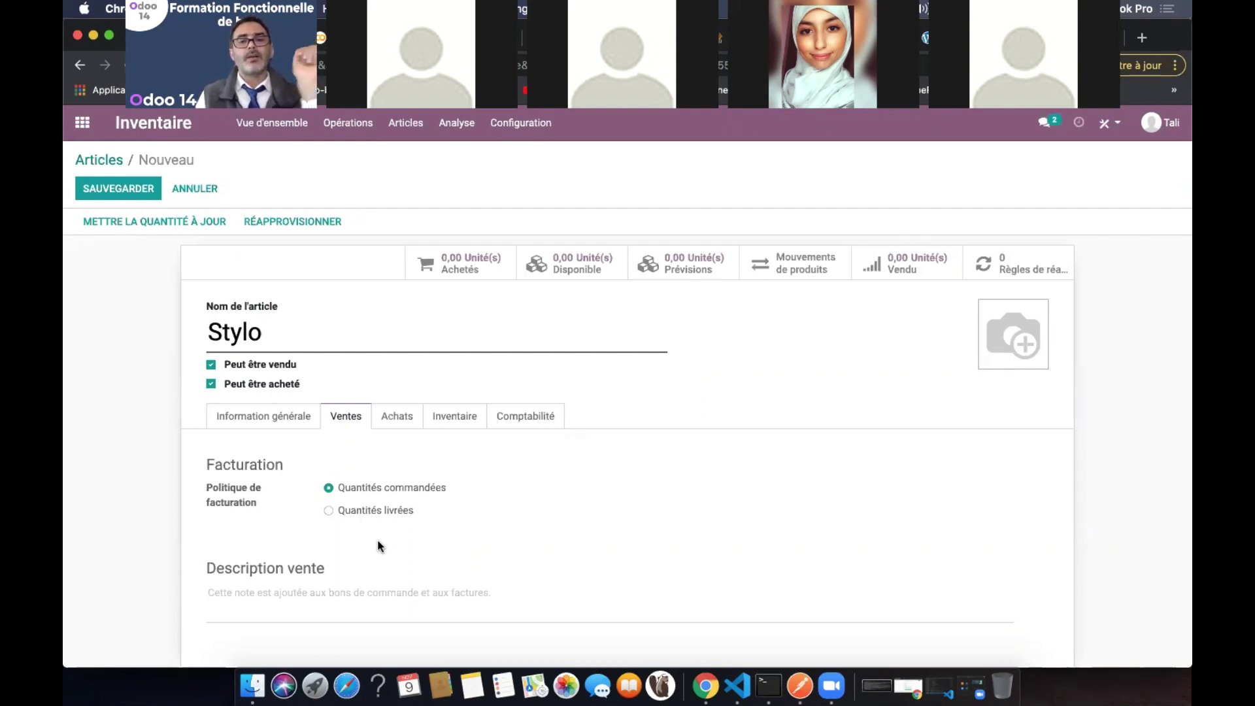
Show the Achats tab with its supplier list, Exonere de TVA ACHATS tax and control policy
left_click(396, 417)
scroll(511, 503, "down", 3)
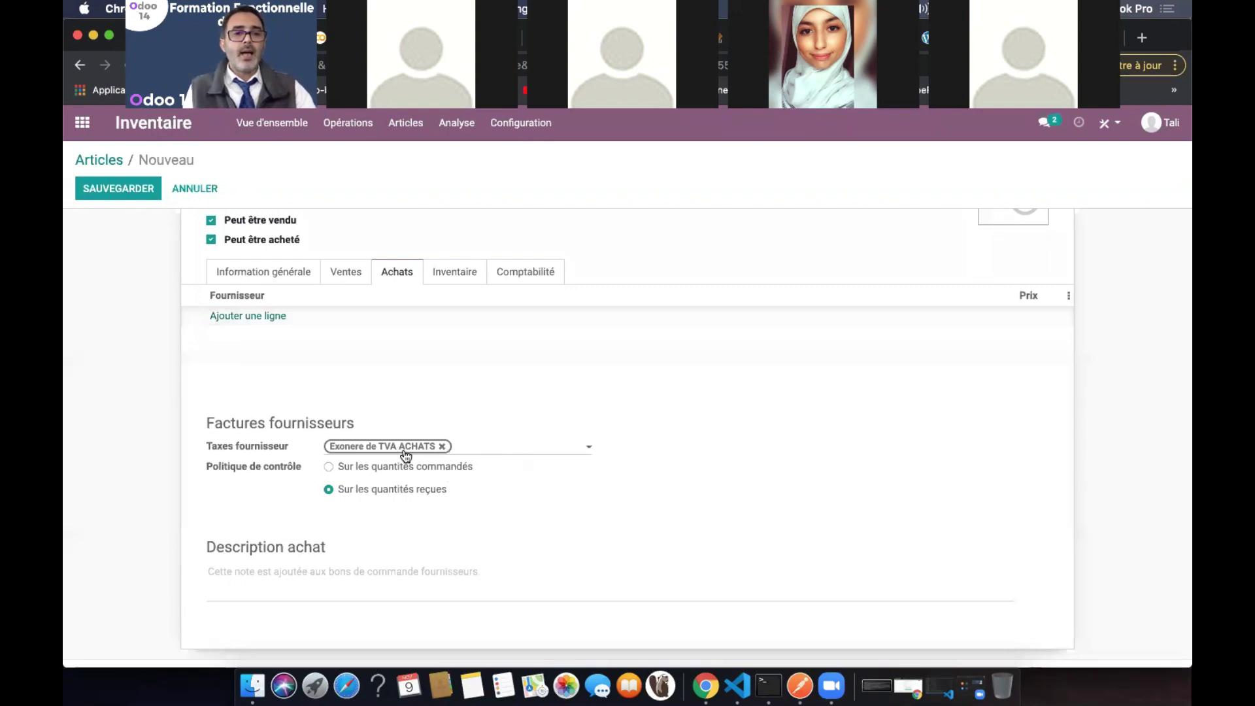
Replace the Exonere de TVA ACHATS supplier tax with TVA 20% ACHATS, then revisit the Ventes tab
left_click(442, 446)
left_click(440, 444)
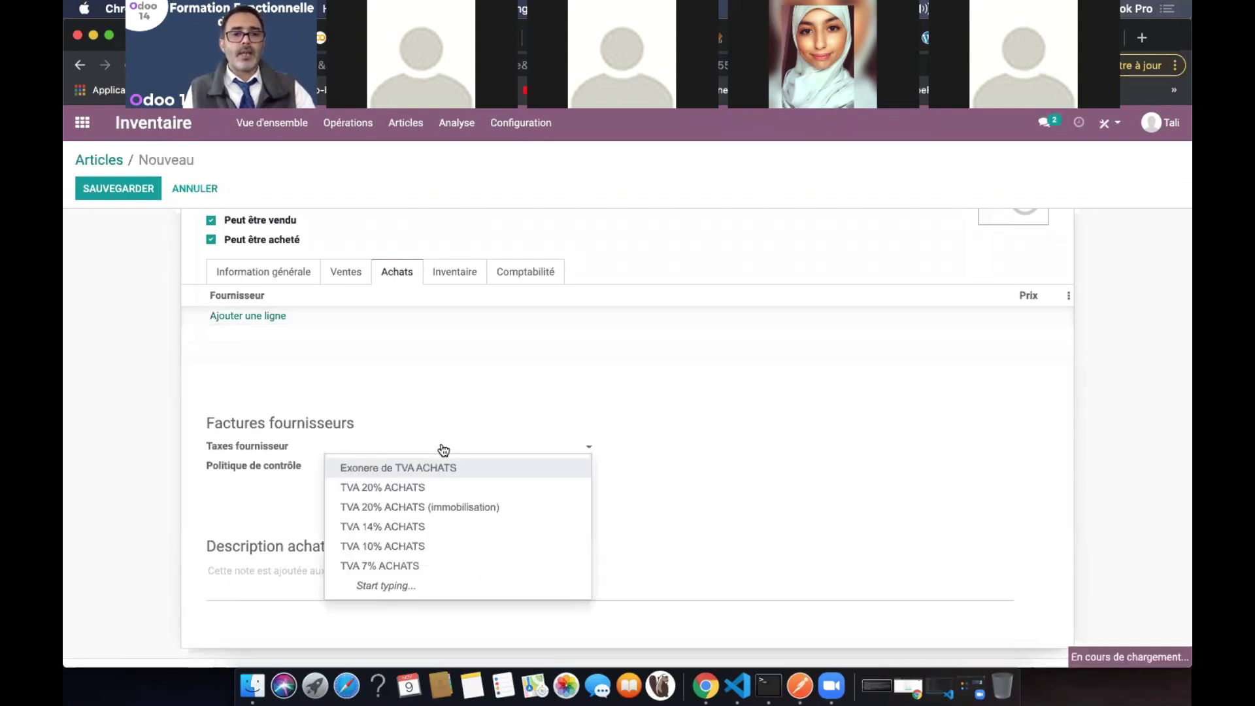
left_click(429, 488)
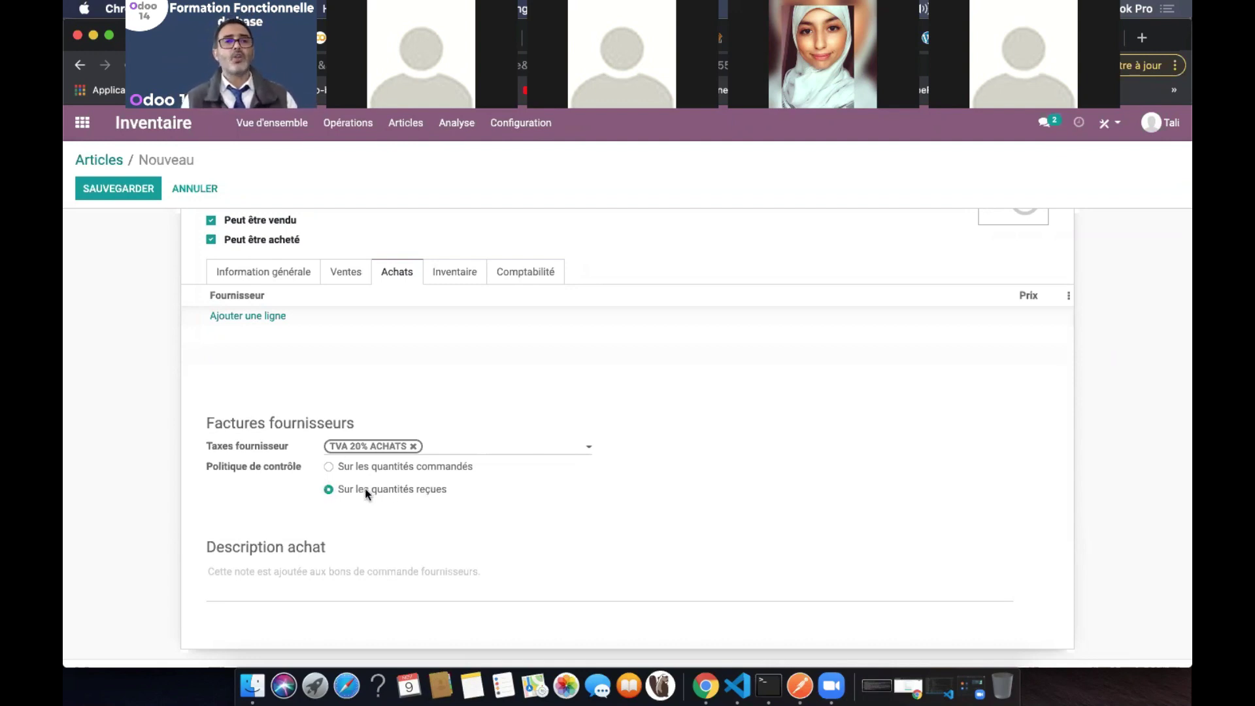
left_click(345, 272)
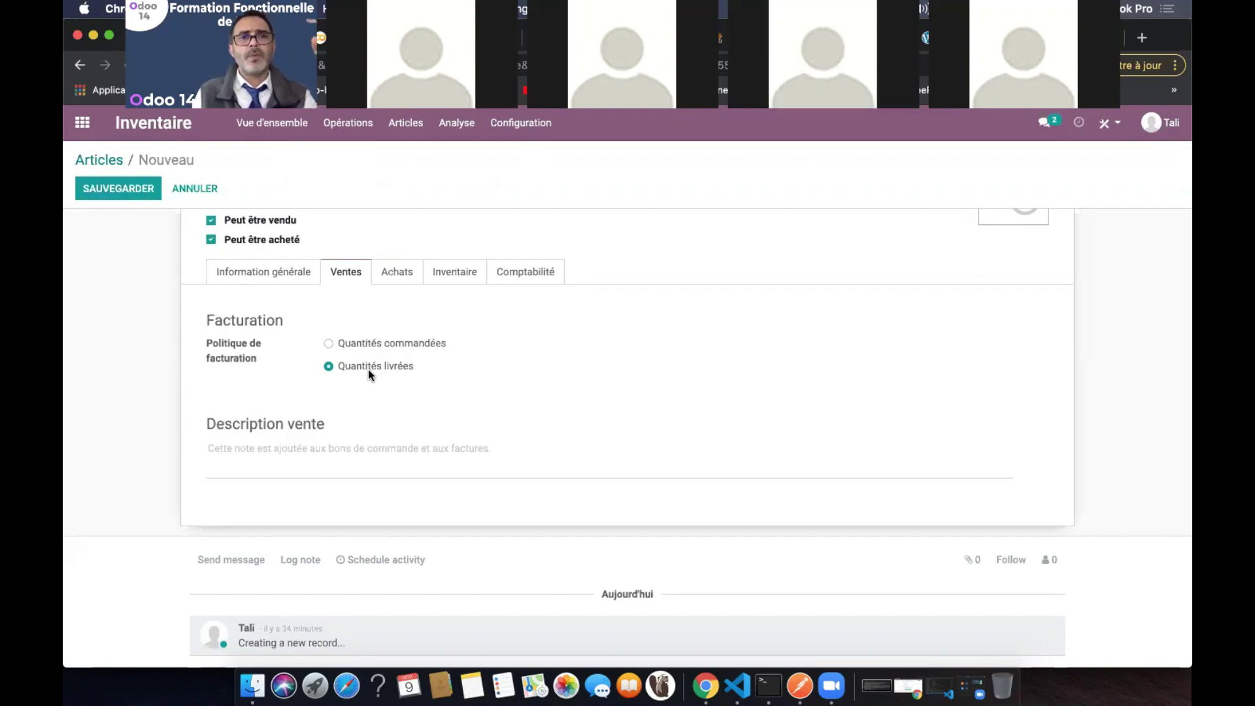
On the Achats tab, try the control policy options and keep Sur les quantités reçues
left_click(392, 281)
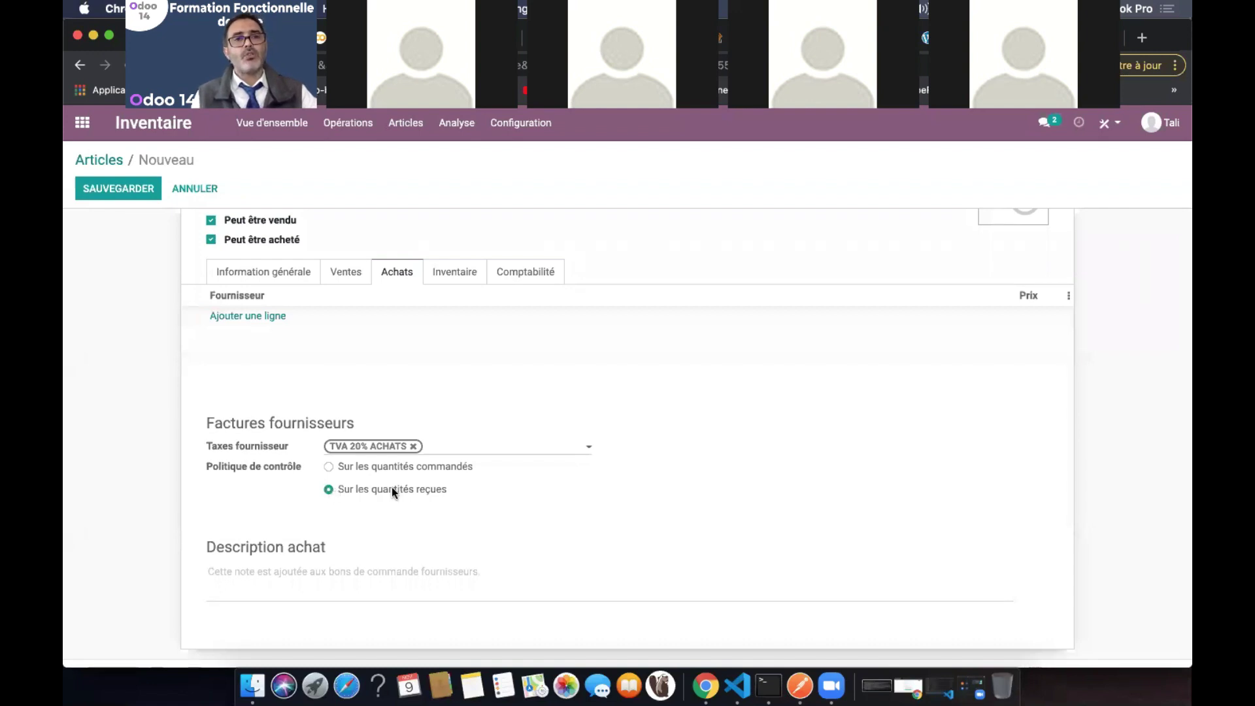
left_click(329, 467)
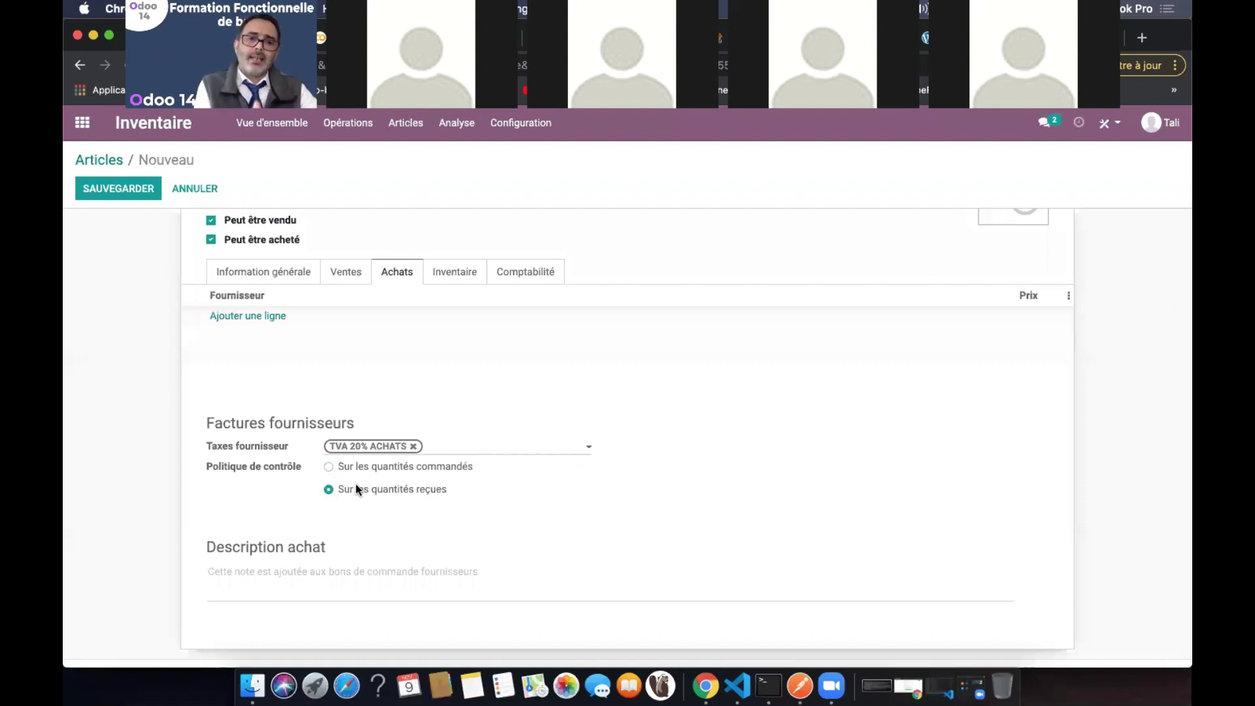
left_click(395, 468)
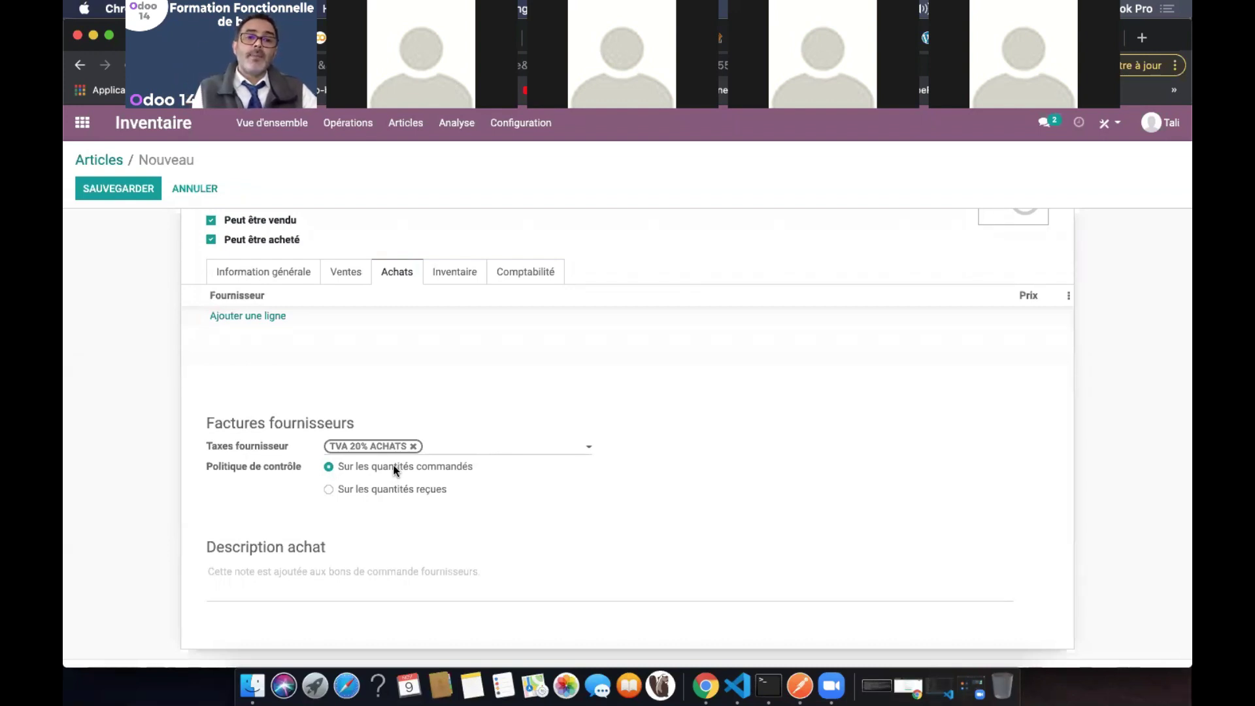
left_click(388, 490)
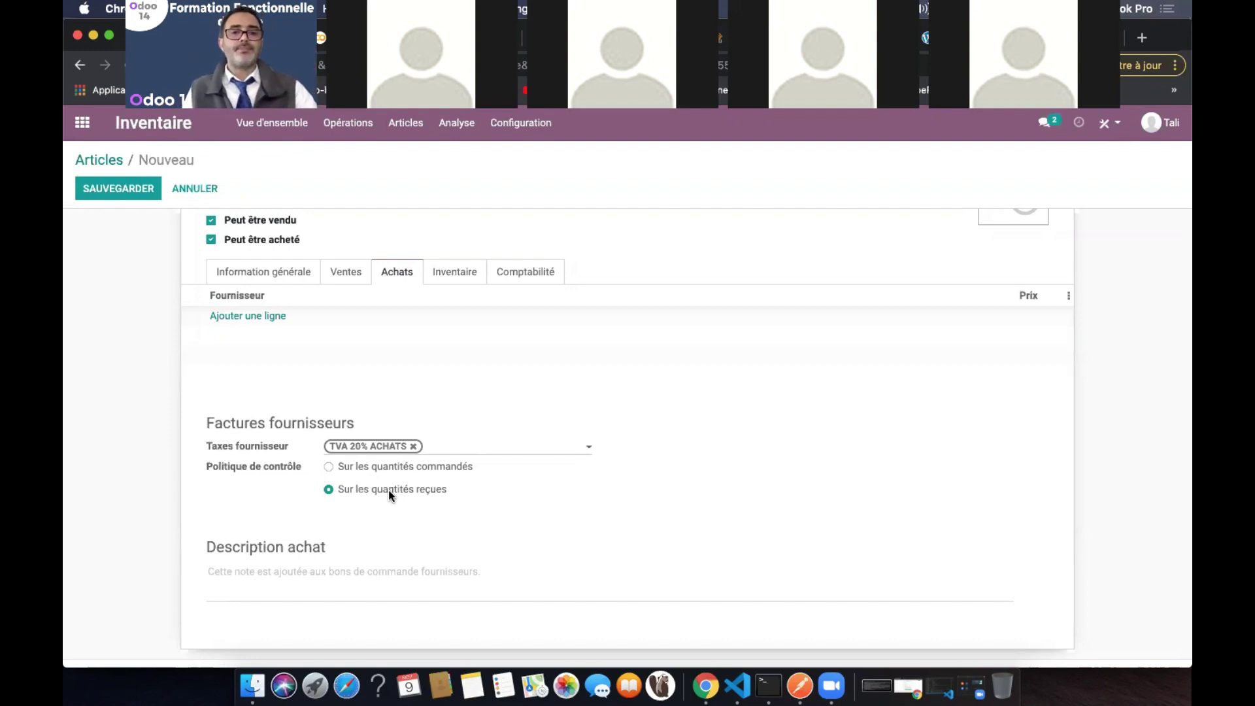
On the Inventaire tab with the Acheter route ticked, open the routes diagram
left_click(458, 279)
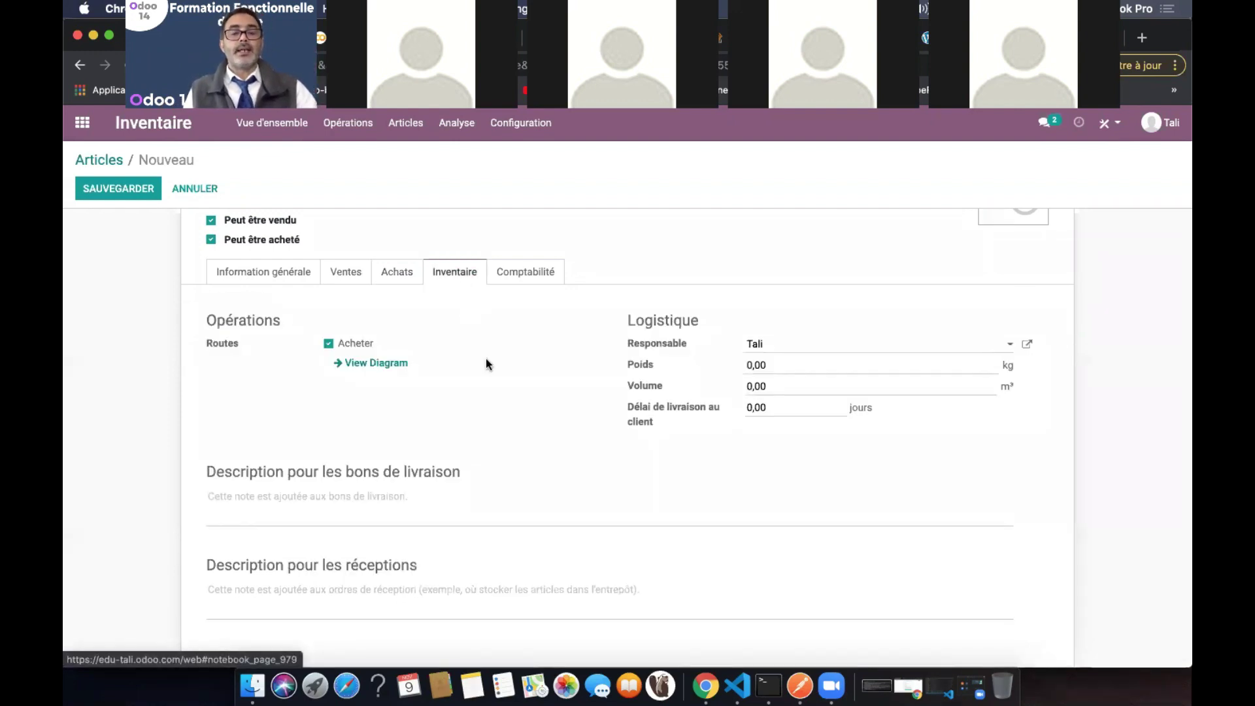
scroll(490, 369, "up", 1)
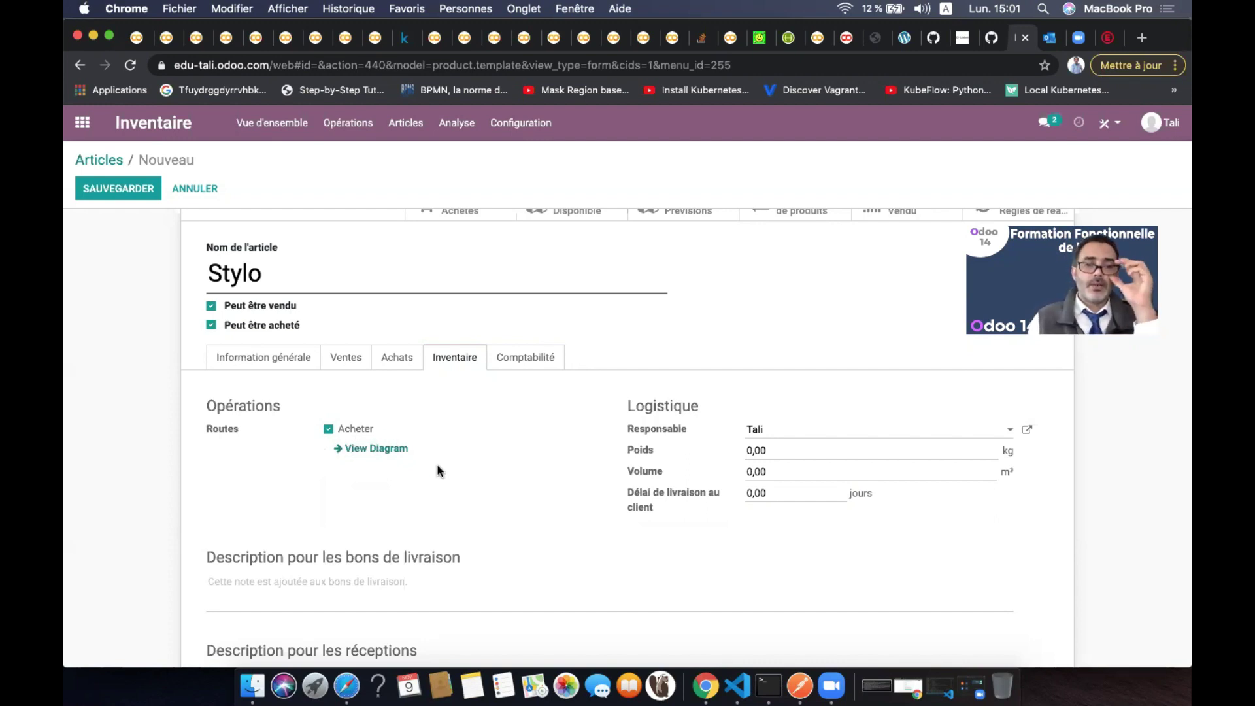
left_click(385, 448)
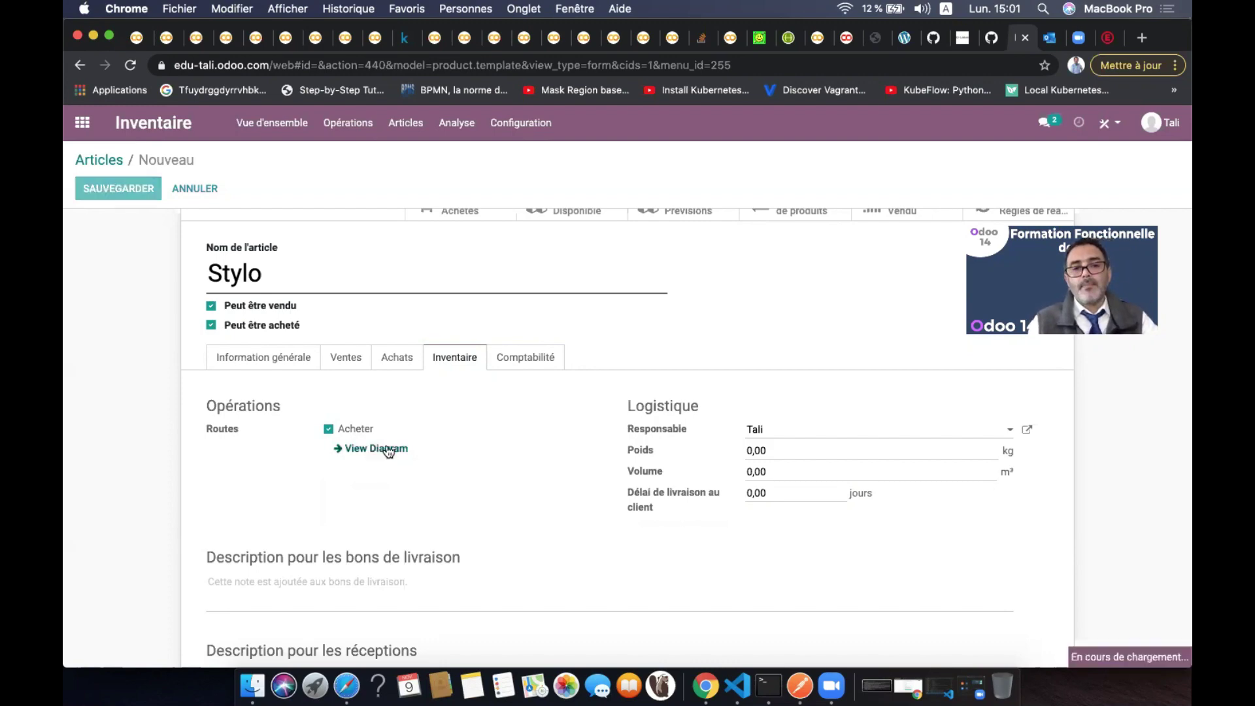
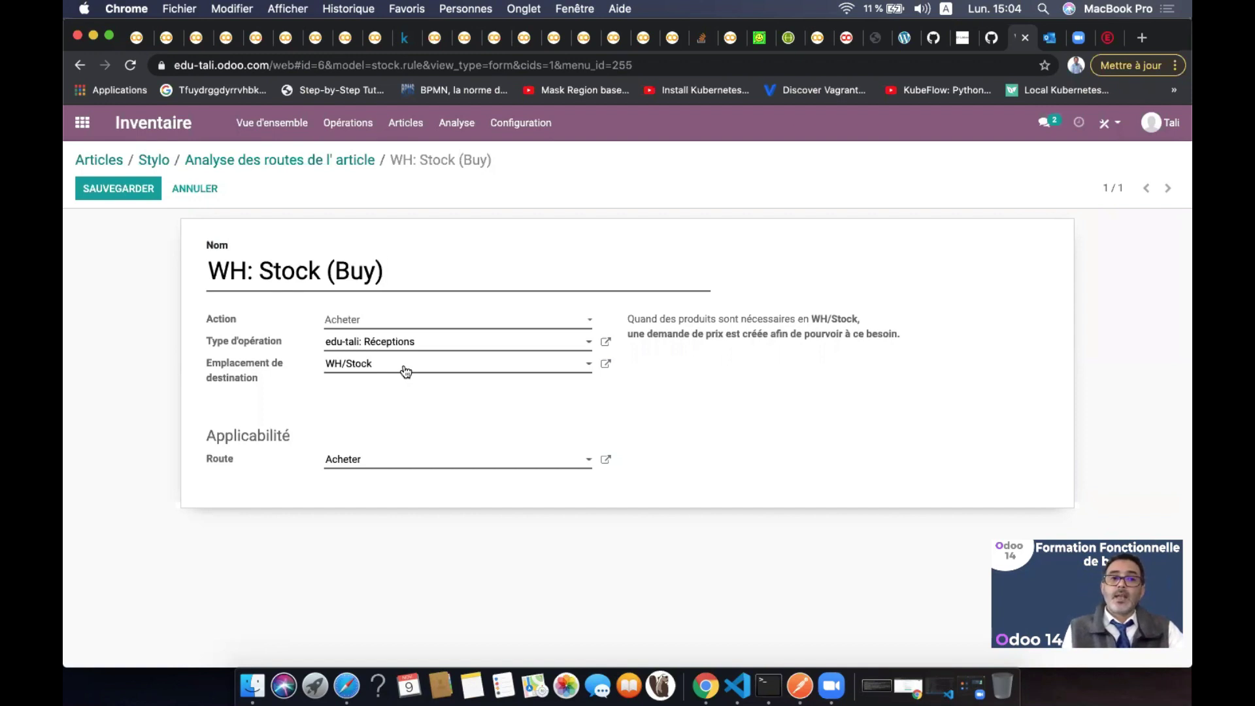
Inspect the WH: Stock (Buy) rule's action, operation type, destination and route options unchanged, then return to the Stylo diagram
left_click(409, 321)
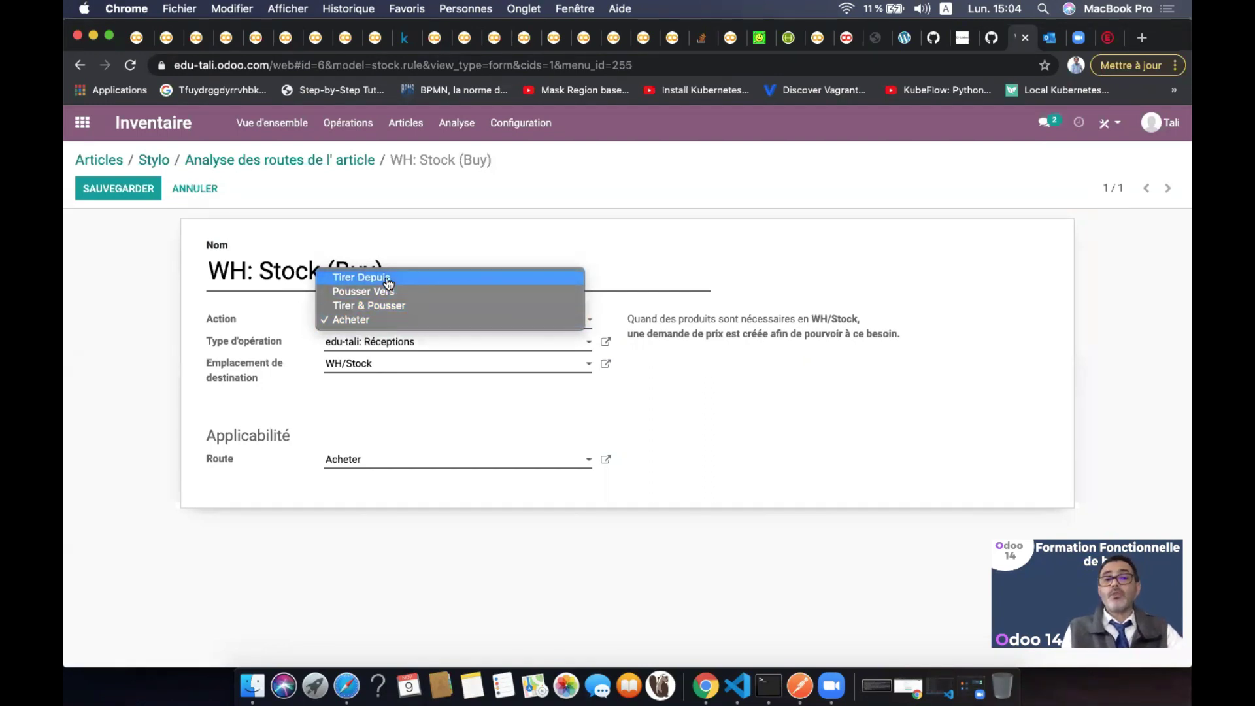
left_click(127, 281)
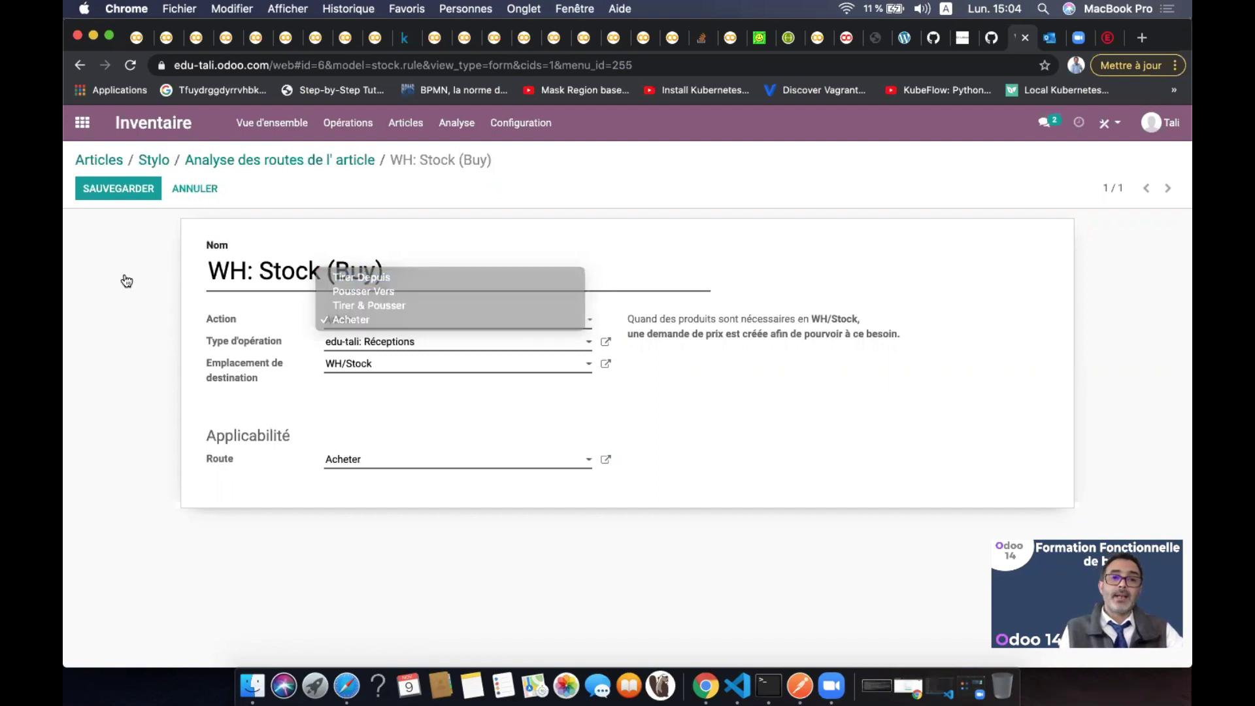
left_click(529, 348)
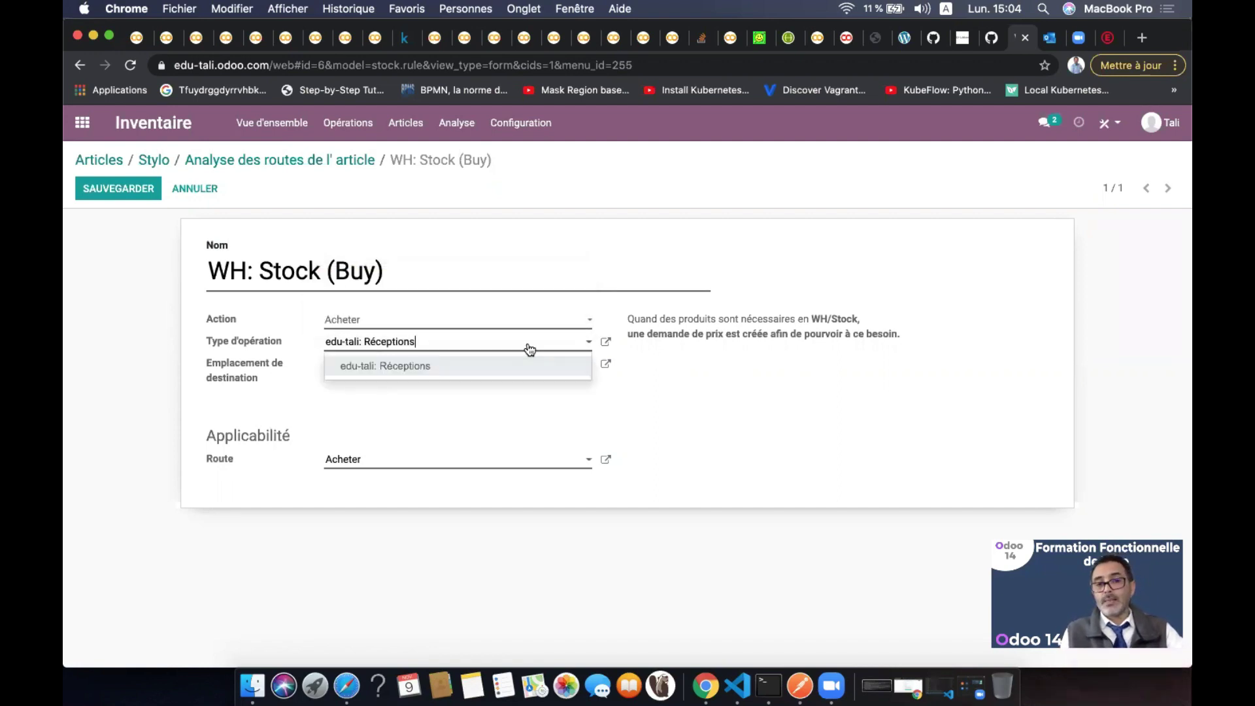
left_click(529, 347)
left_click(501, 372)
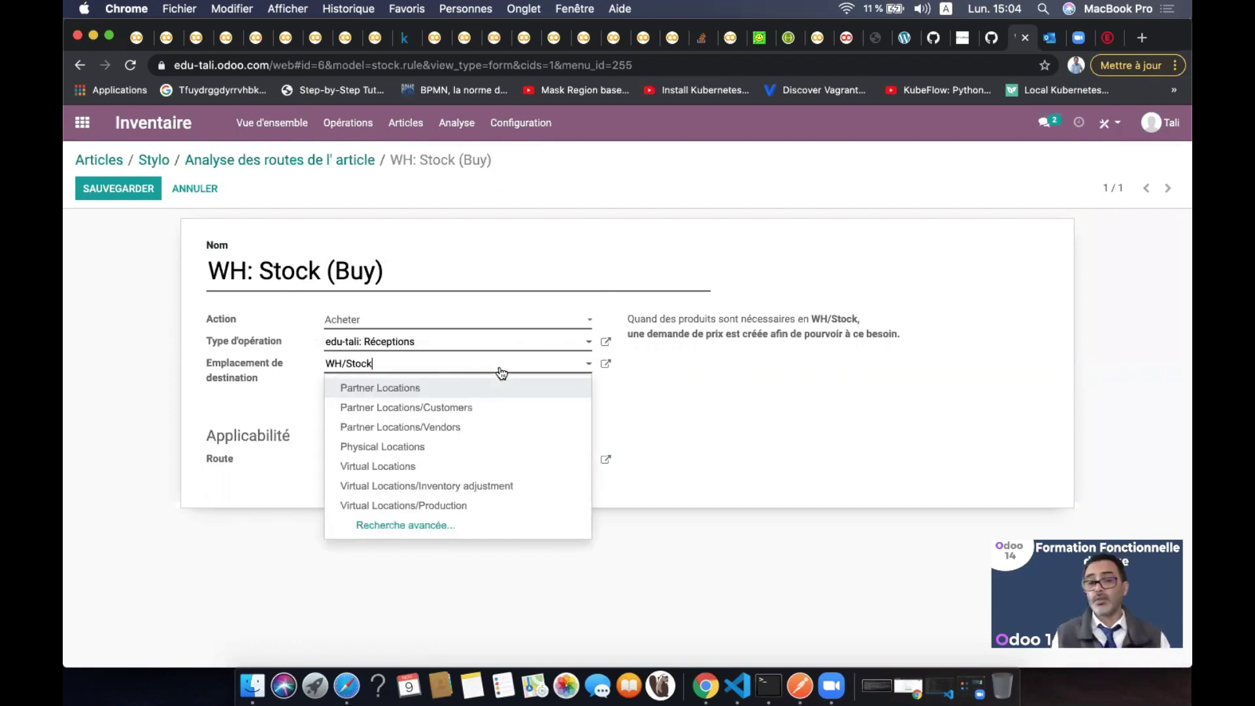
left_click(159, 396)
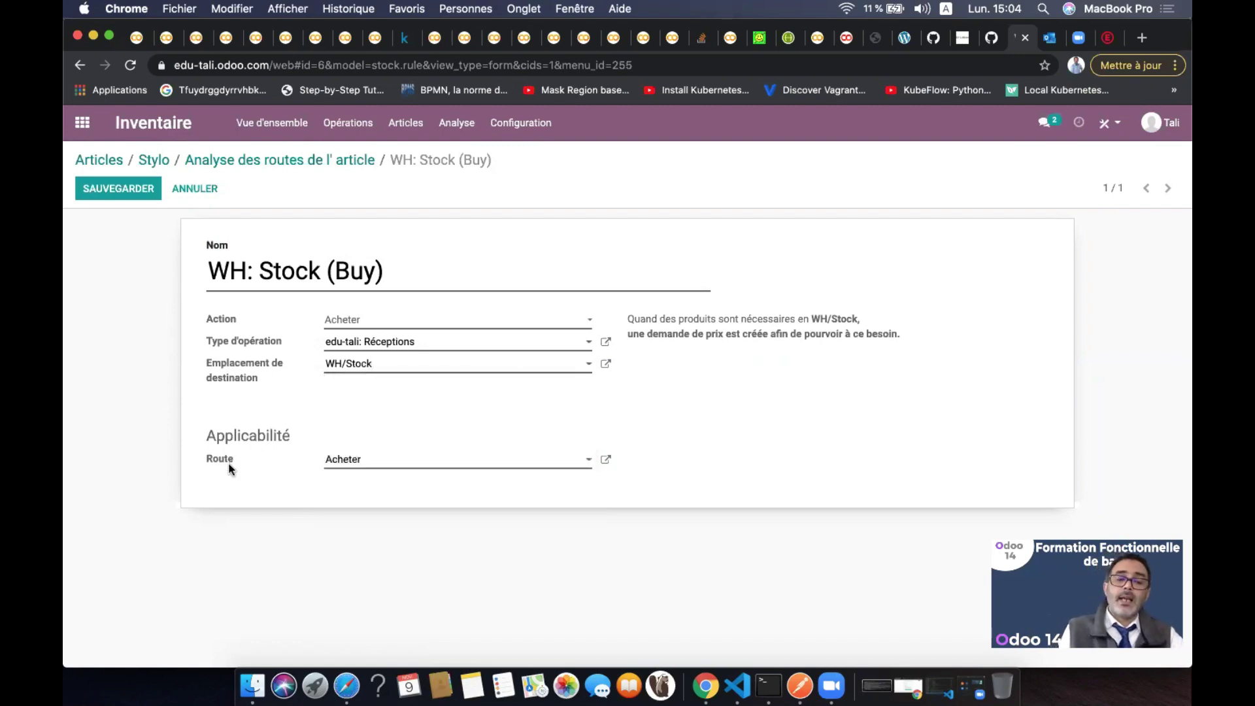
left_click(411, 468)
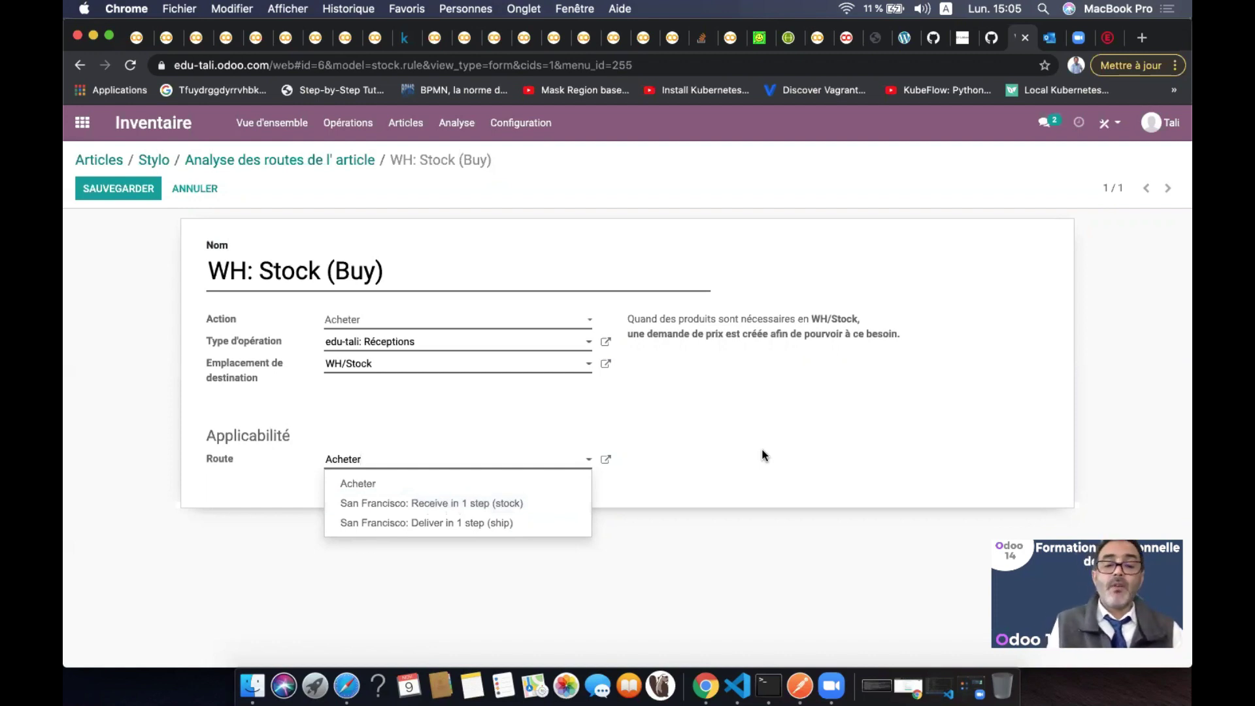
key("Return")
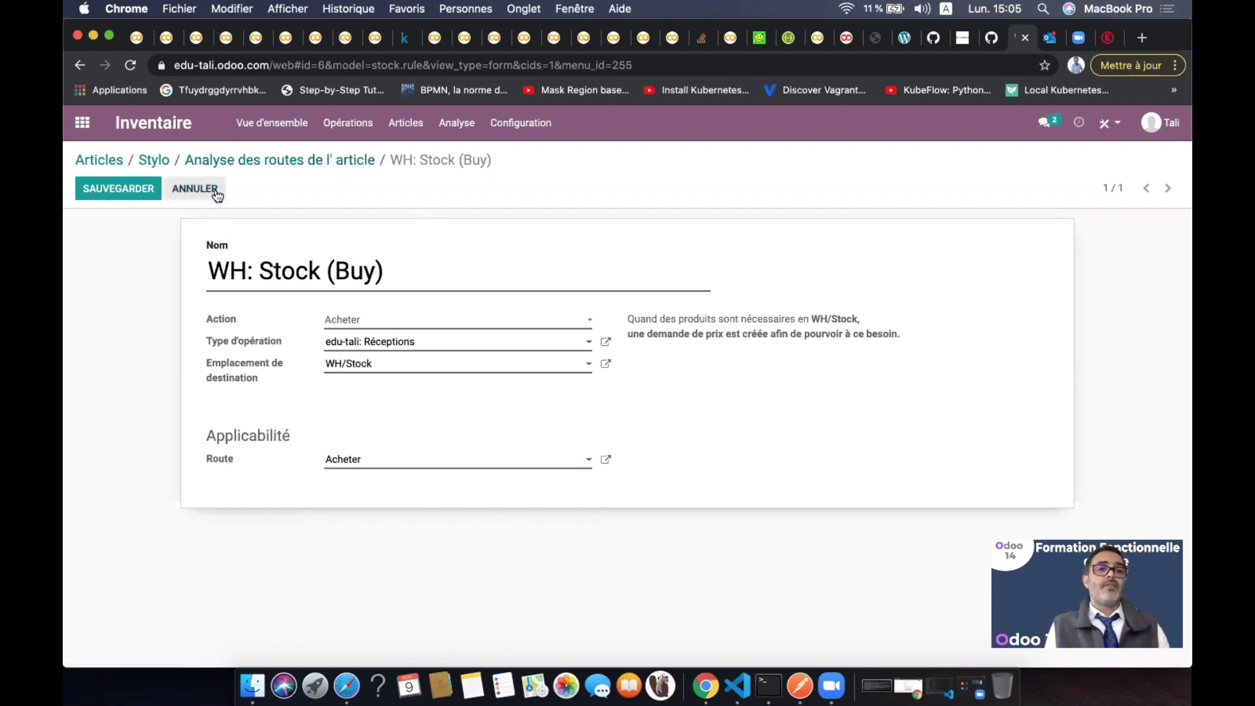
left_click(319, 172)
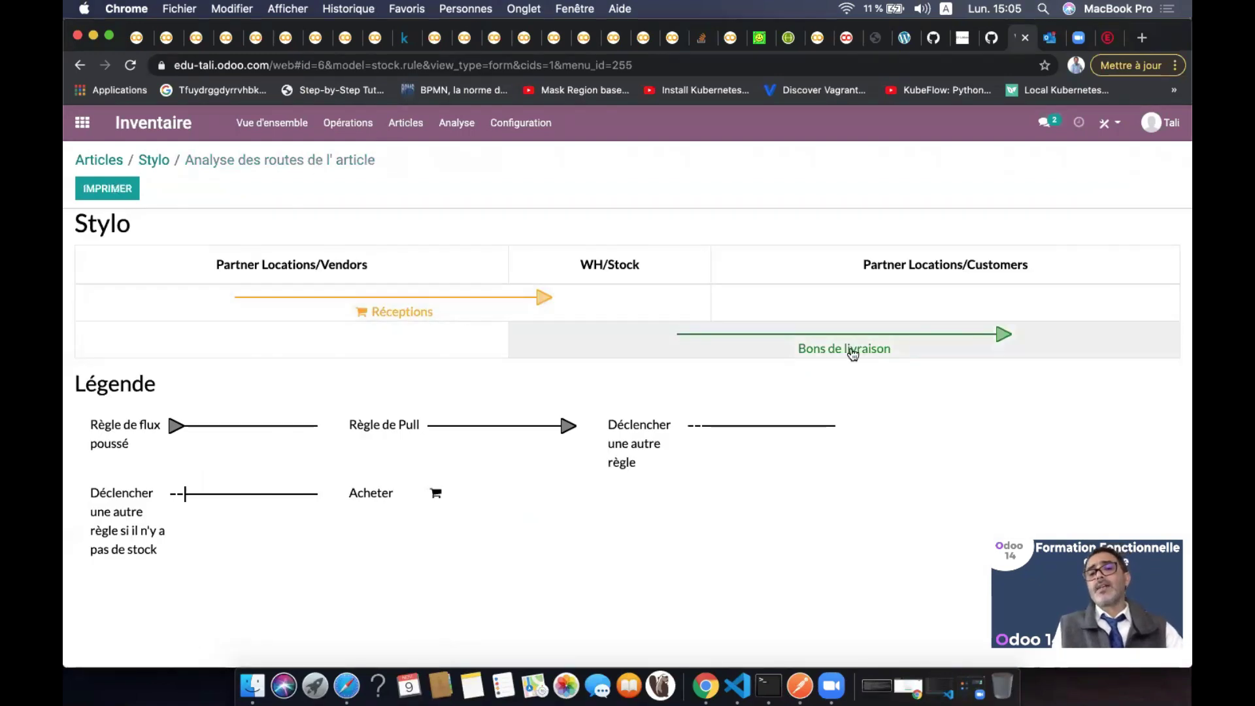
left_click(852, 352)
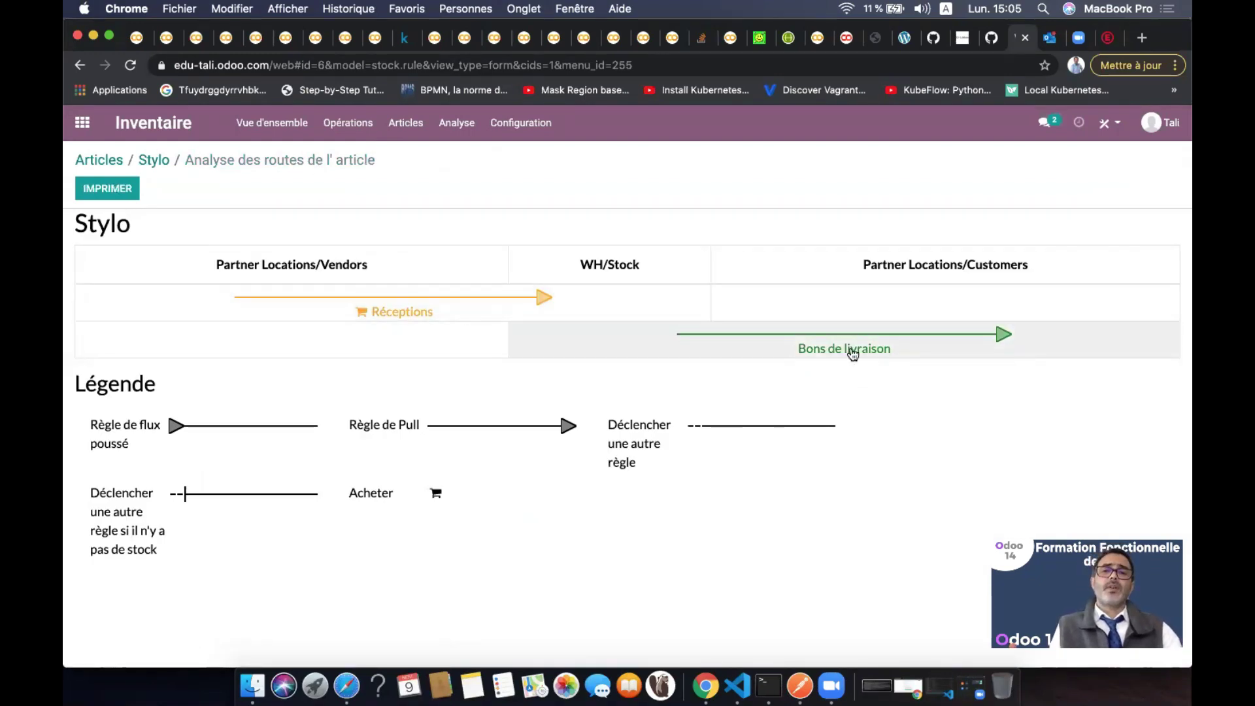
left_click(105, 189)
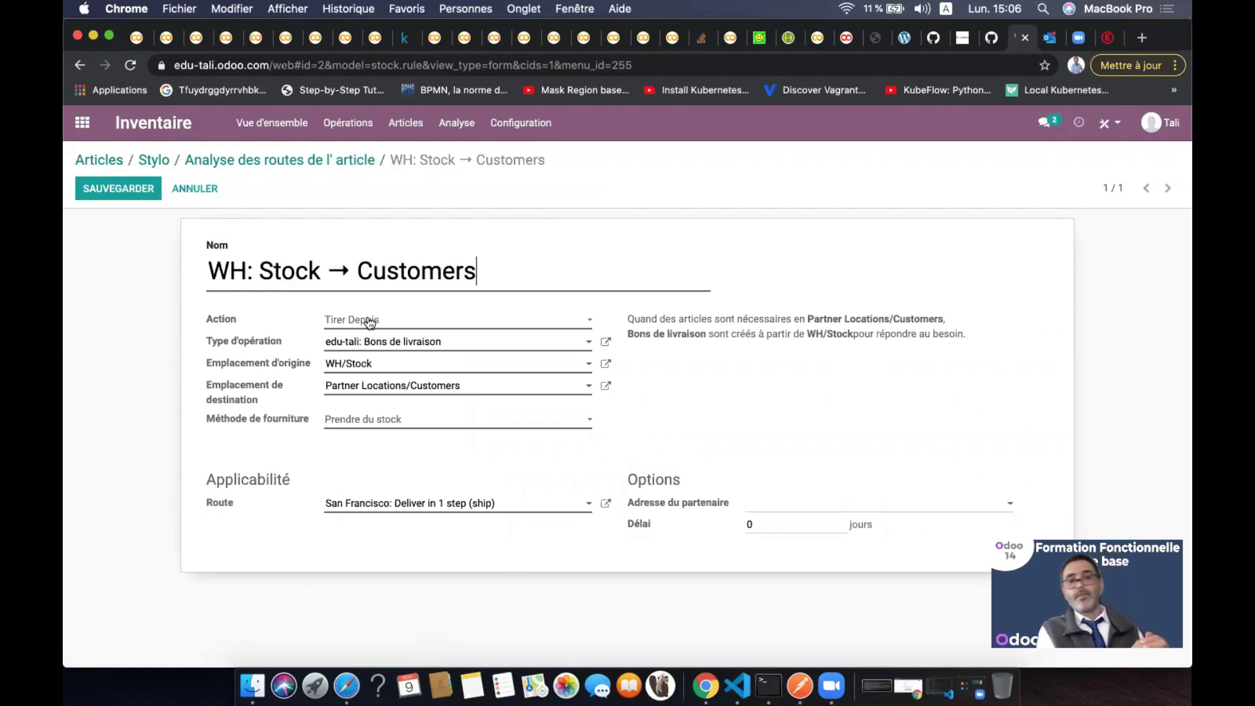
left_click(436, 348)
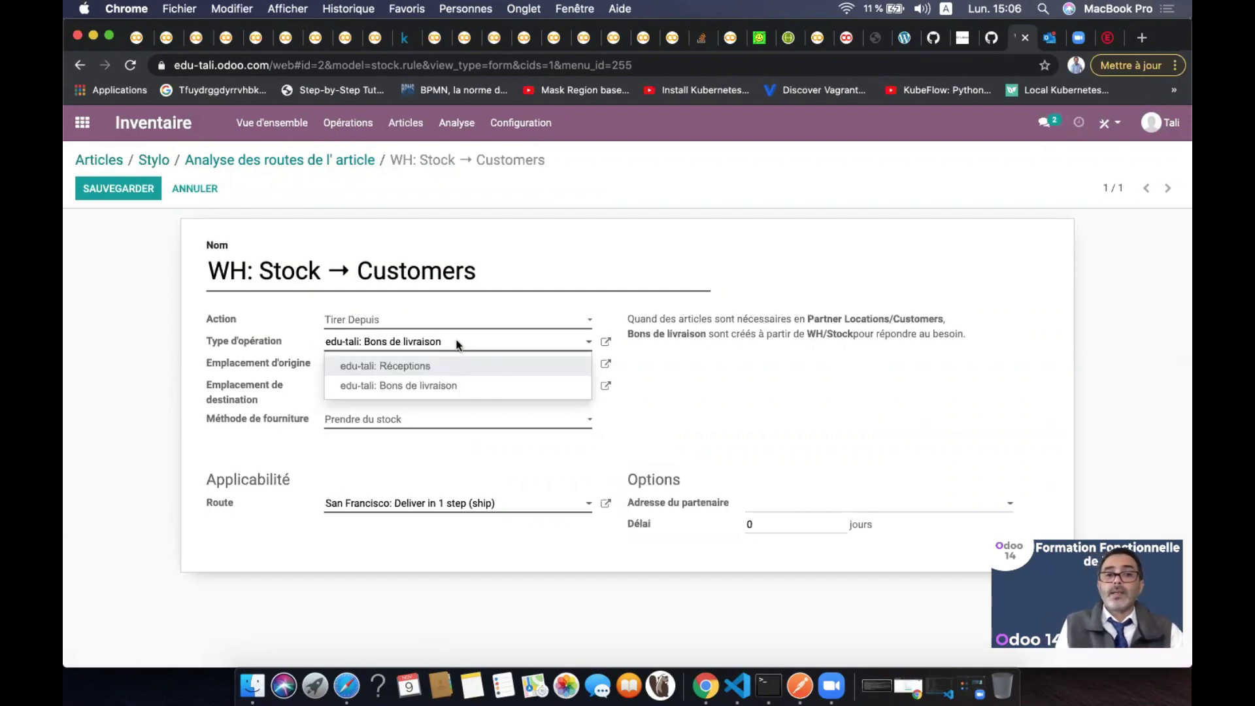
left_click(454, 343)
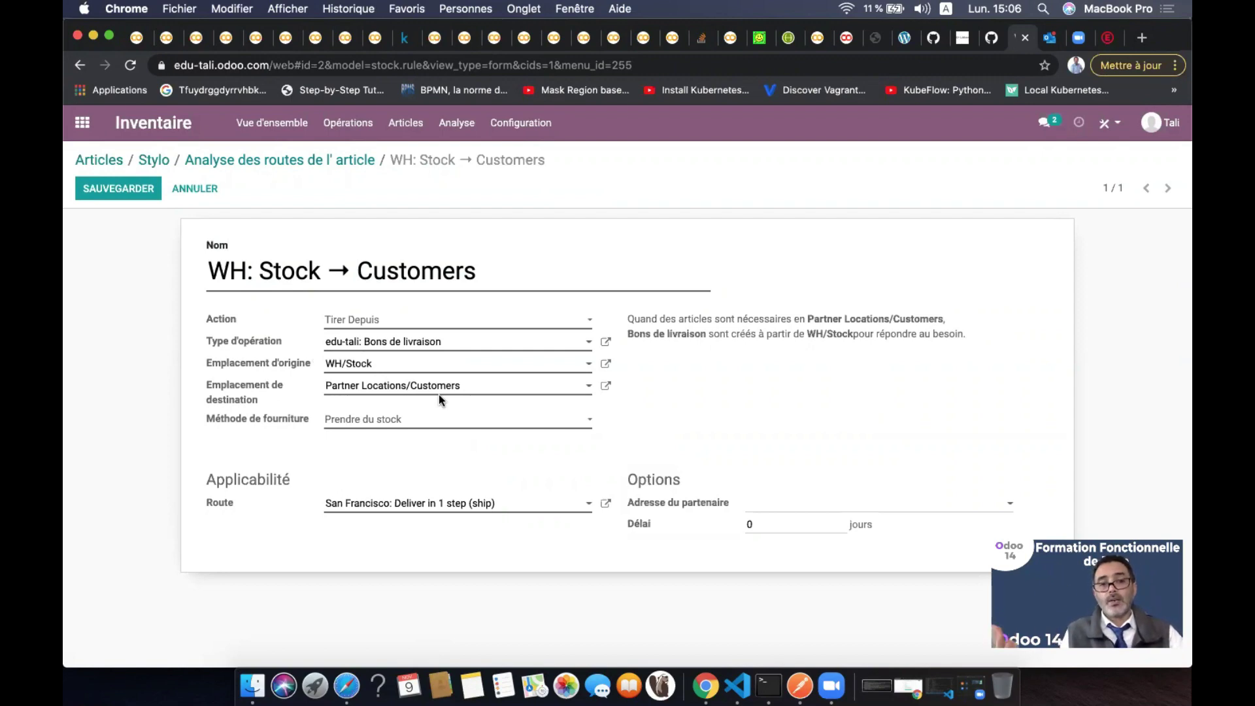
left_click(428, 428)
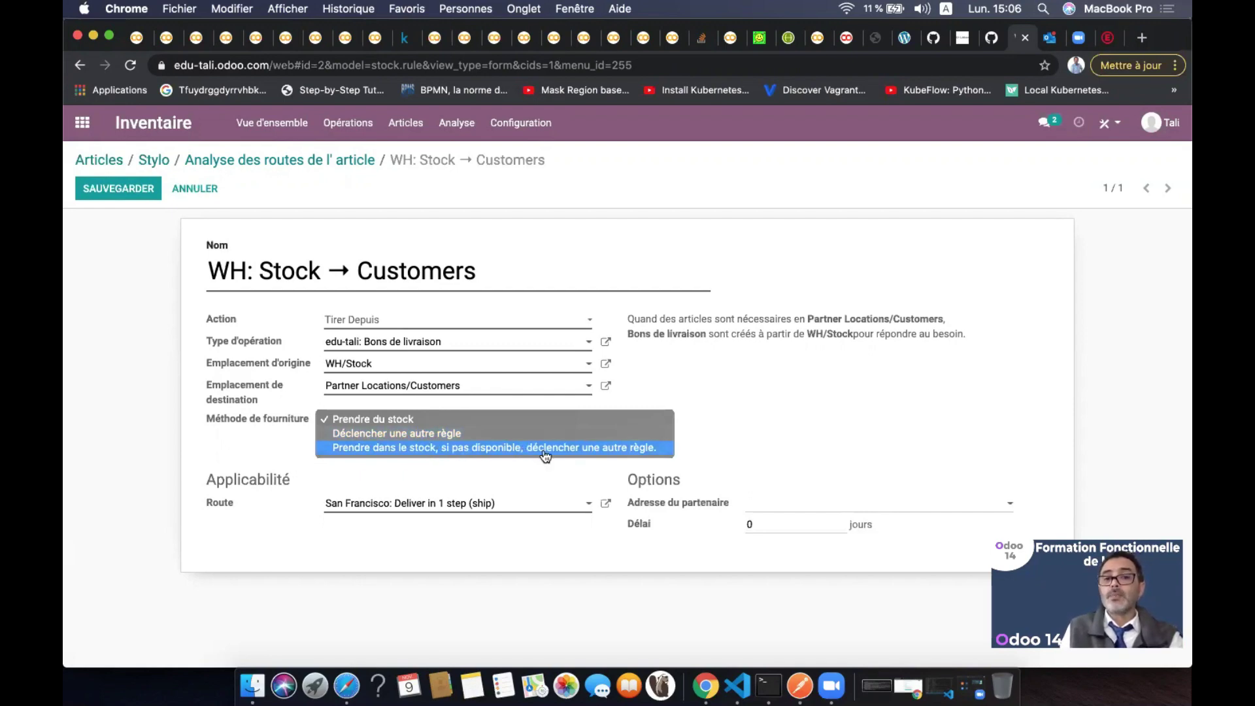
left_click(740, 397)
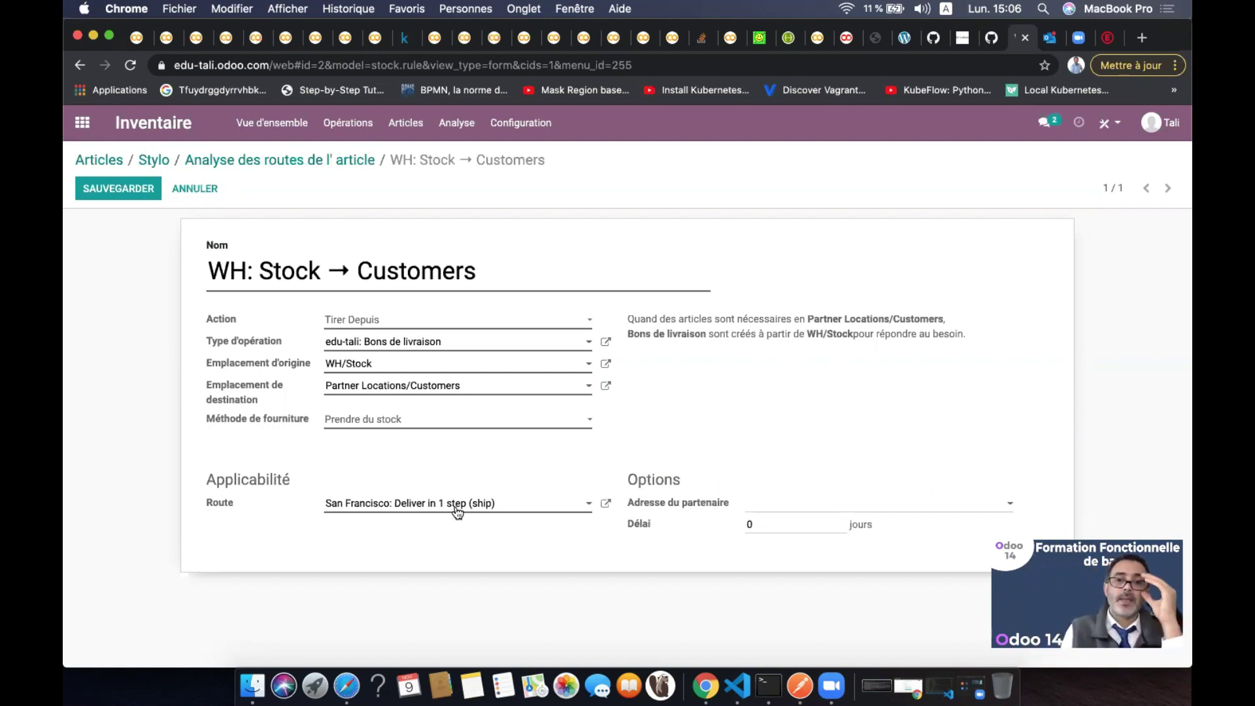
left_click(771, 523)
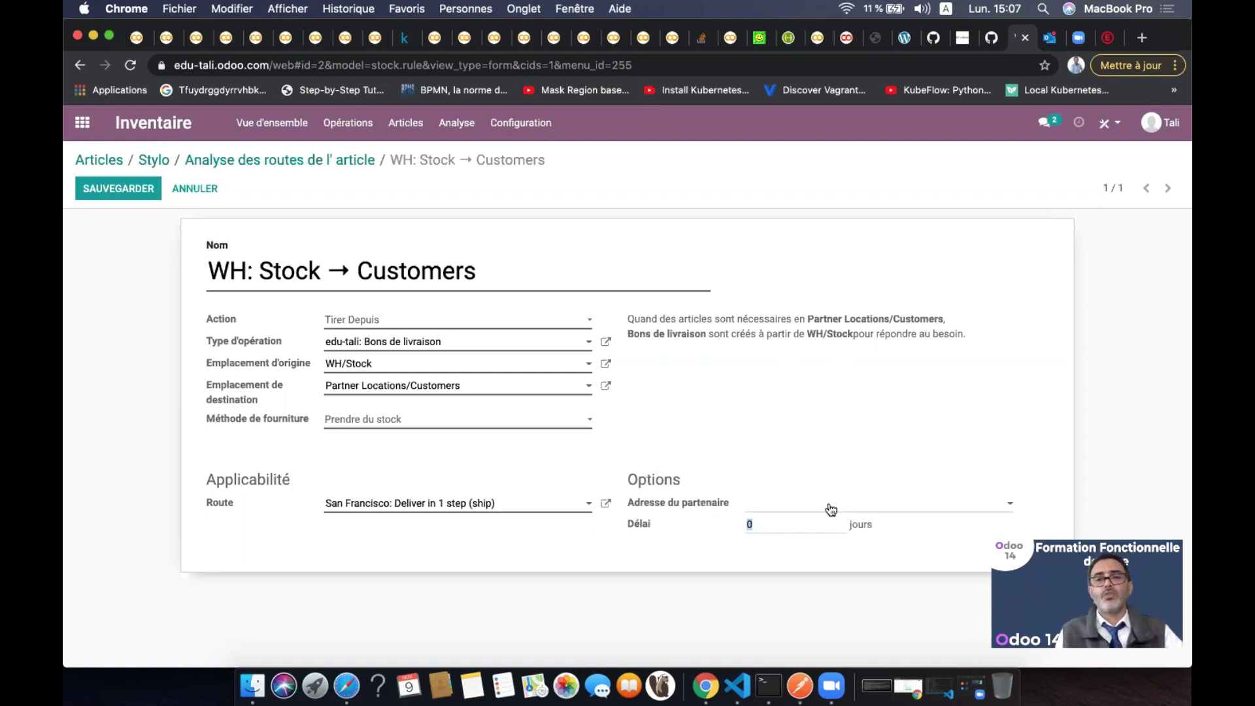
left_click(327, 167)
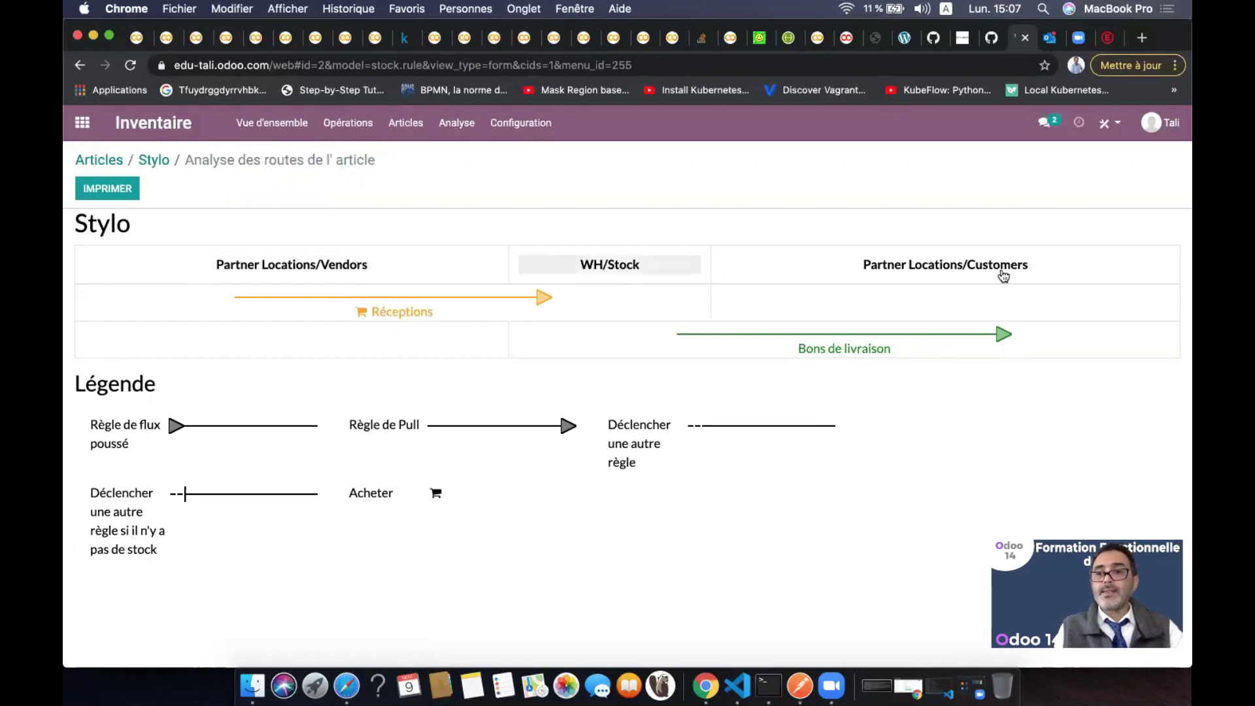
left_click(331, 269)
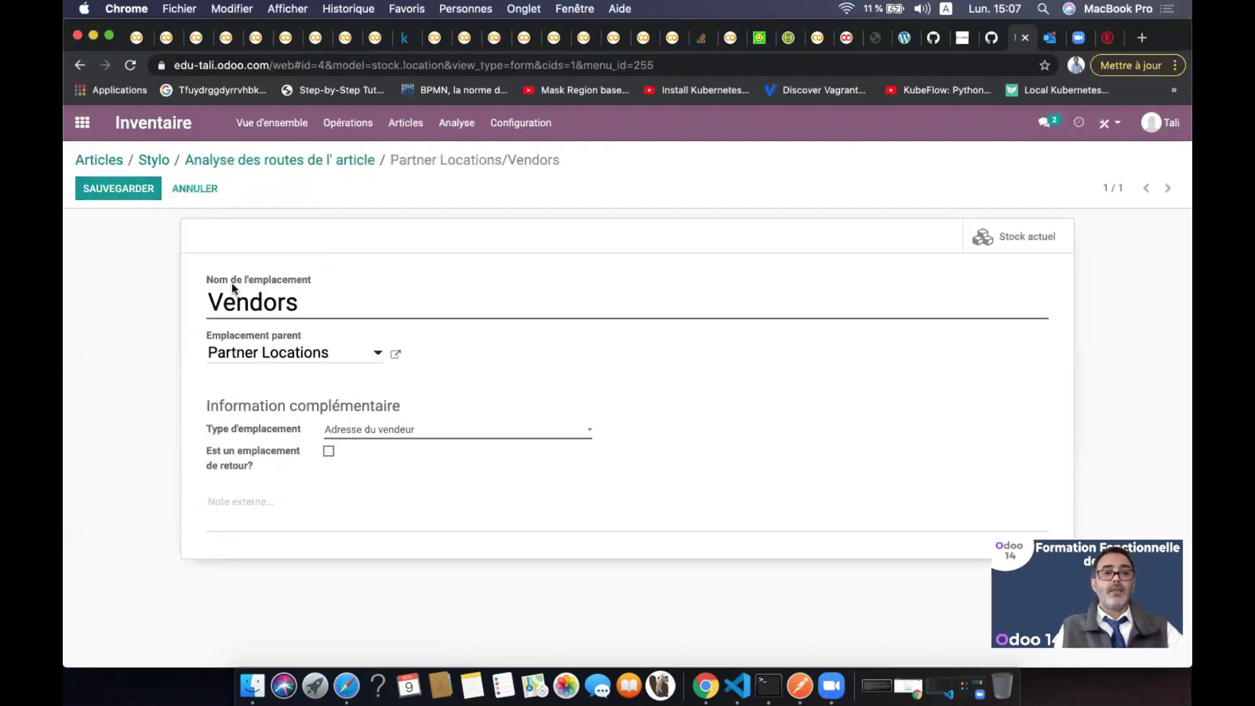
left_click(379, 357)
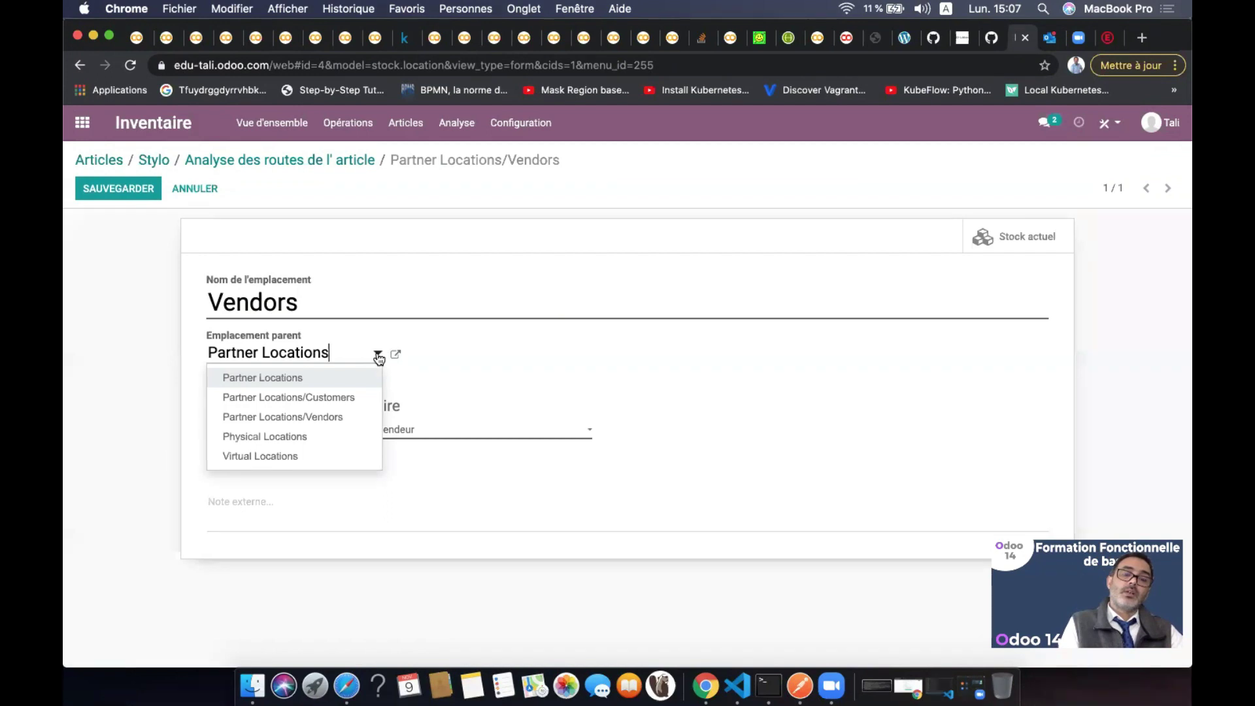
left_click(379, 357)
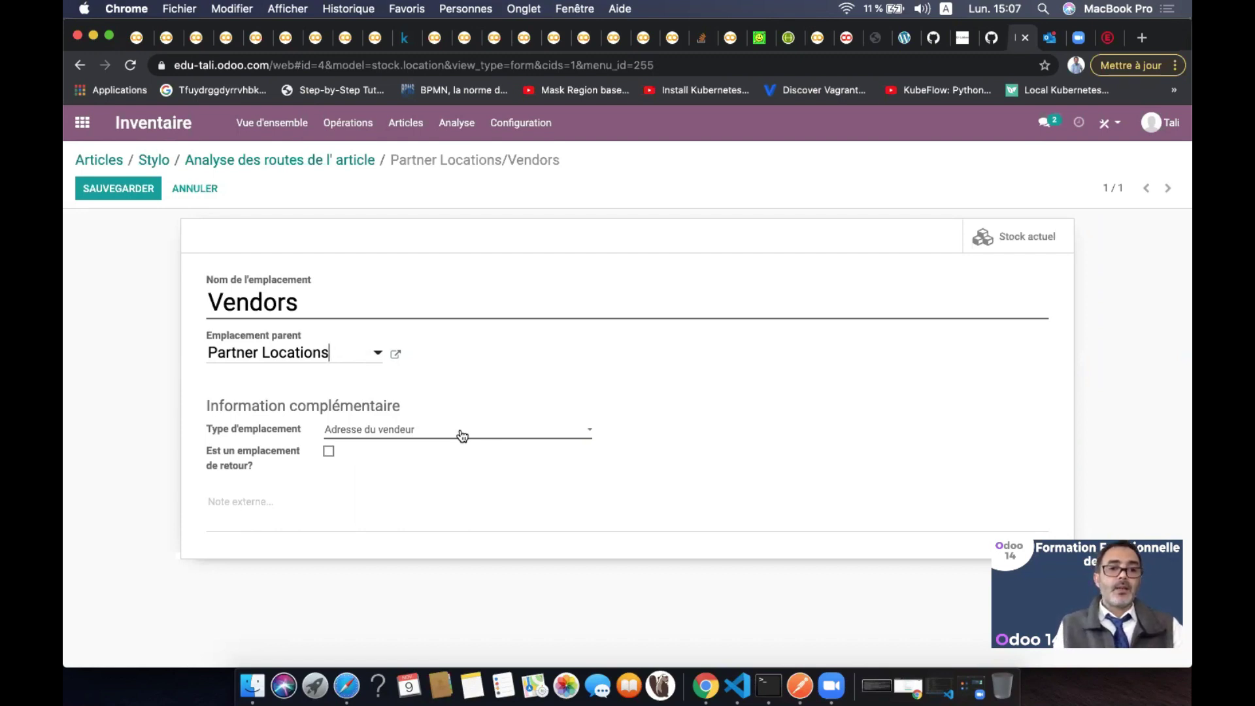
left_click(329, 452)
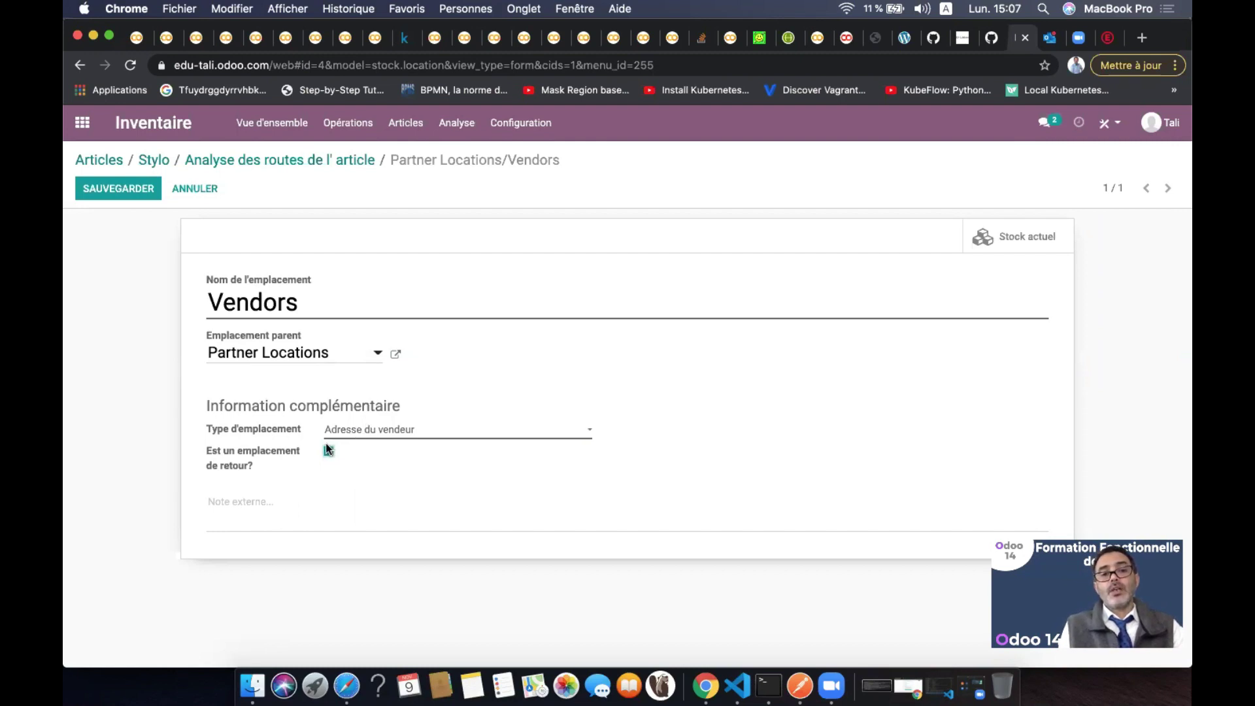
left_click(328, 452)
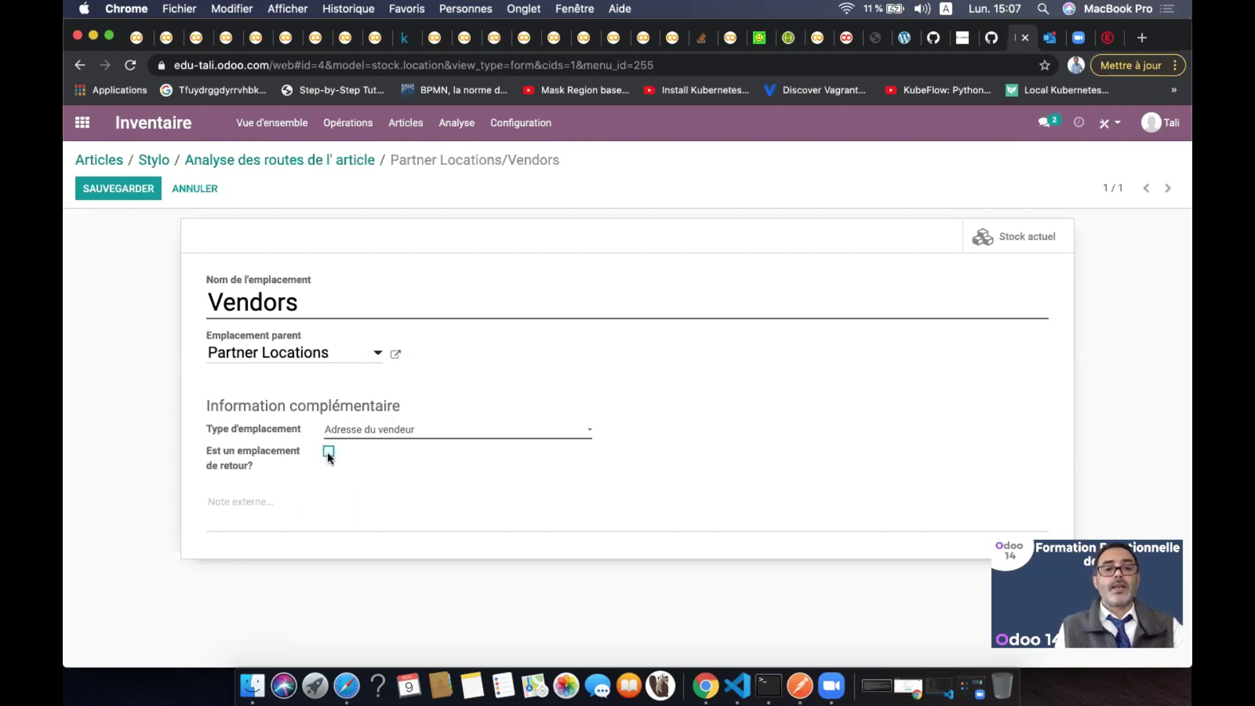
left_click(303, 162)
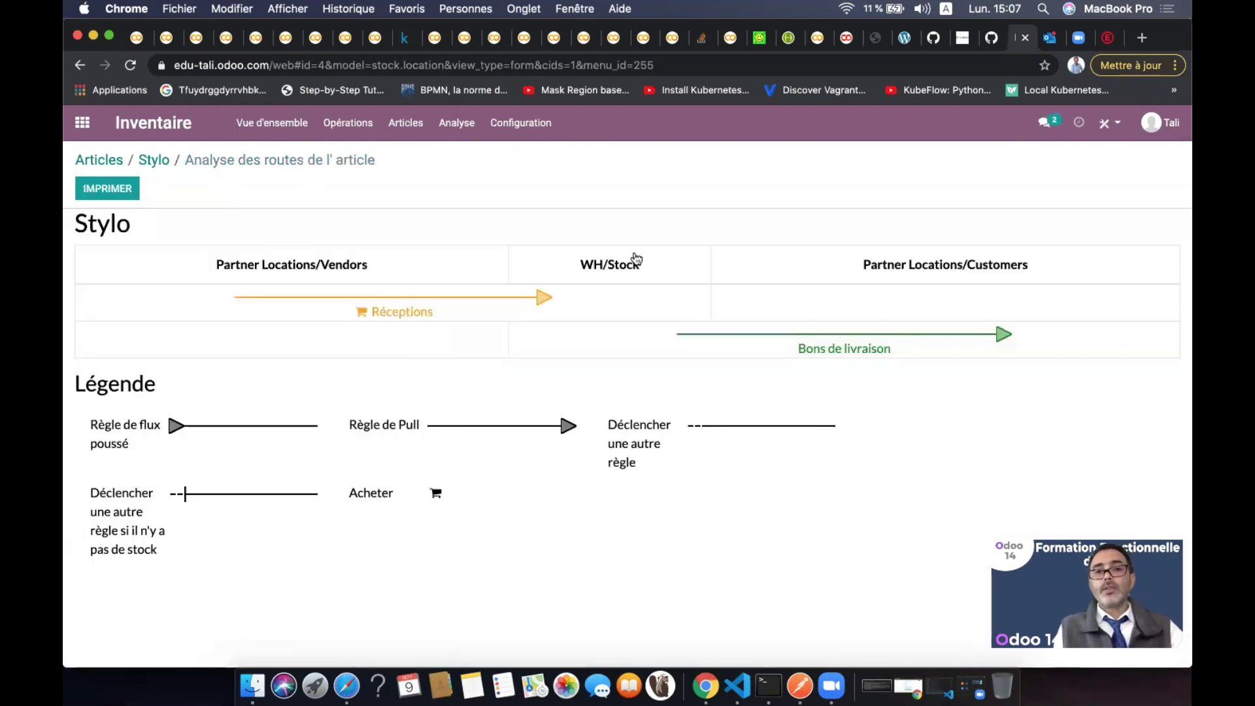
Open the WH/Stock location in edit mode, keep its parent WH, and return to the Stylo diagram
left_click(623, 263)
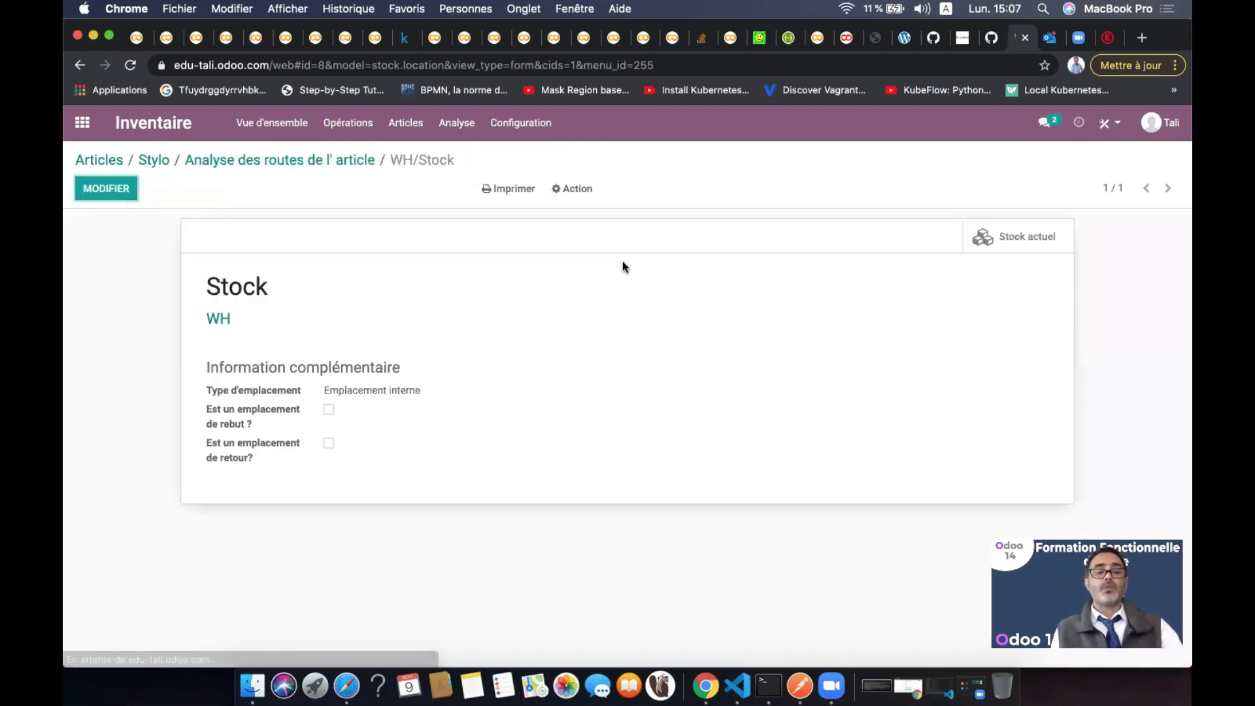
left_click(114, 189)
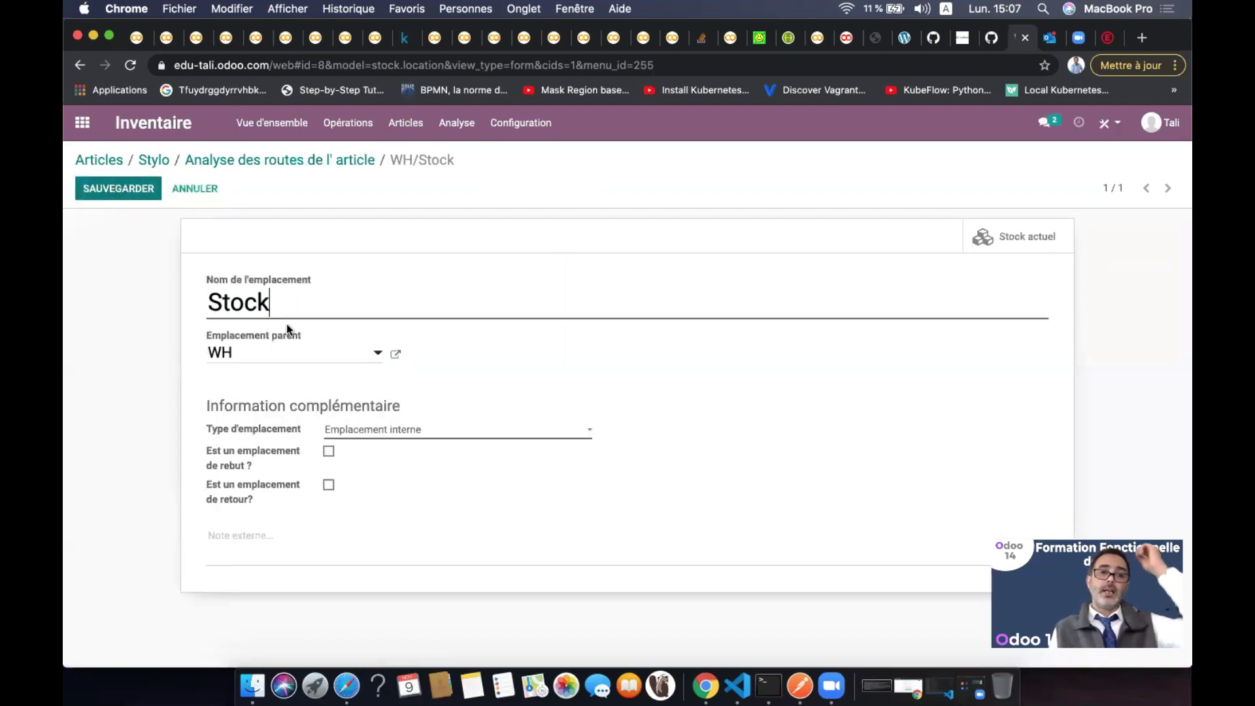
left_click(315, 362)
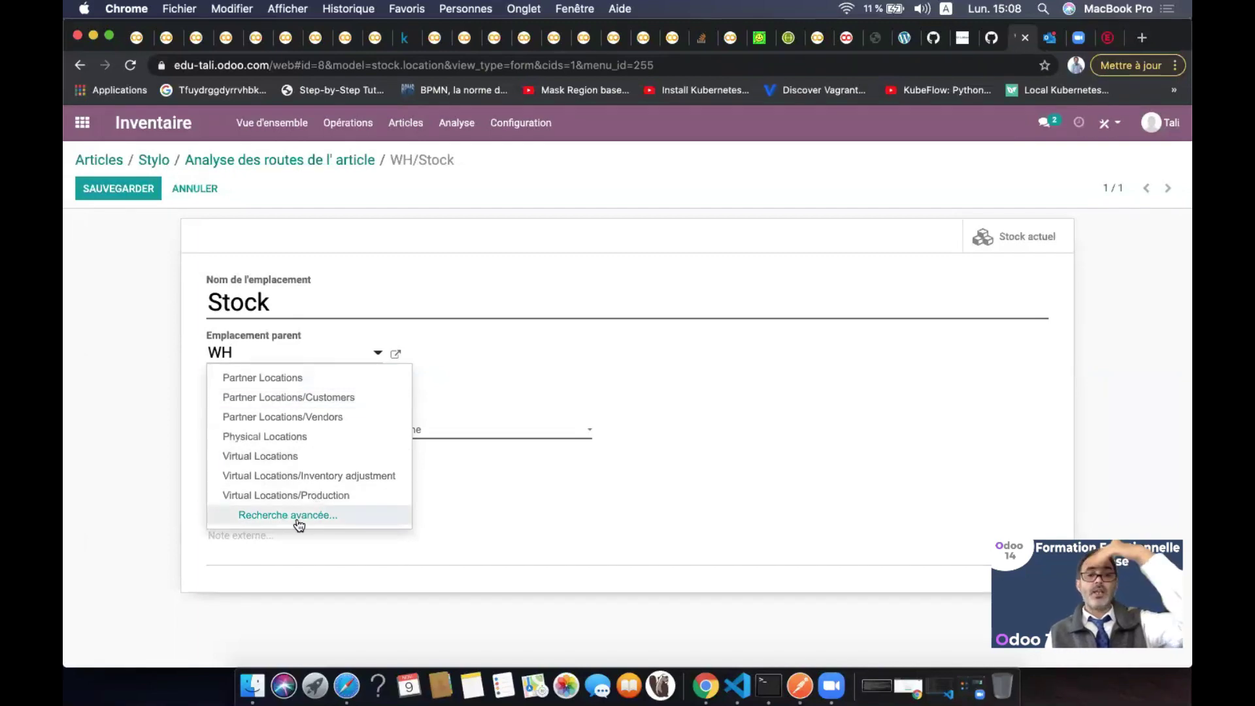
left_click(529, 394)
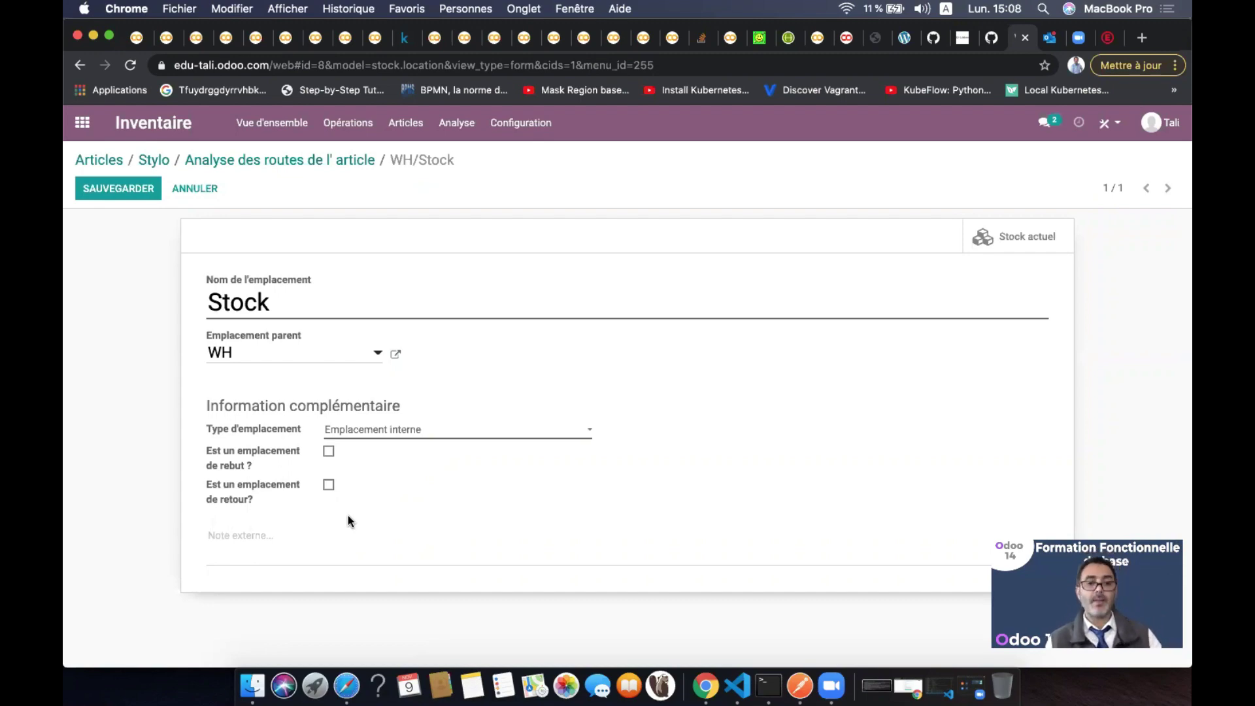
left_click(297, 163)
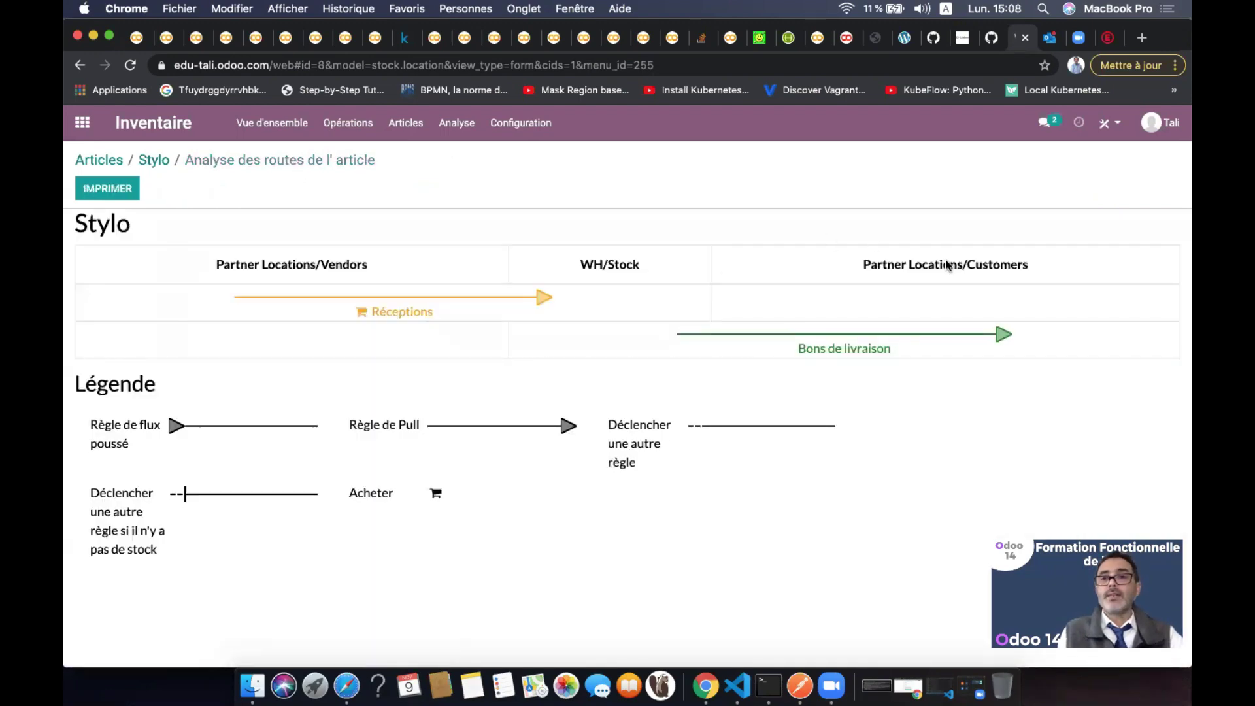
Open the Partner Locations/Customers record in edit mode, then go back and put the Stylo product in edit mode
left_click(954, 267)
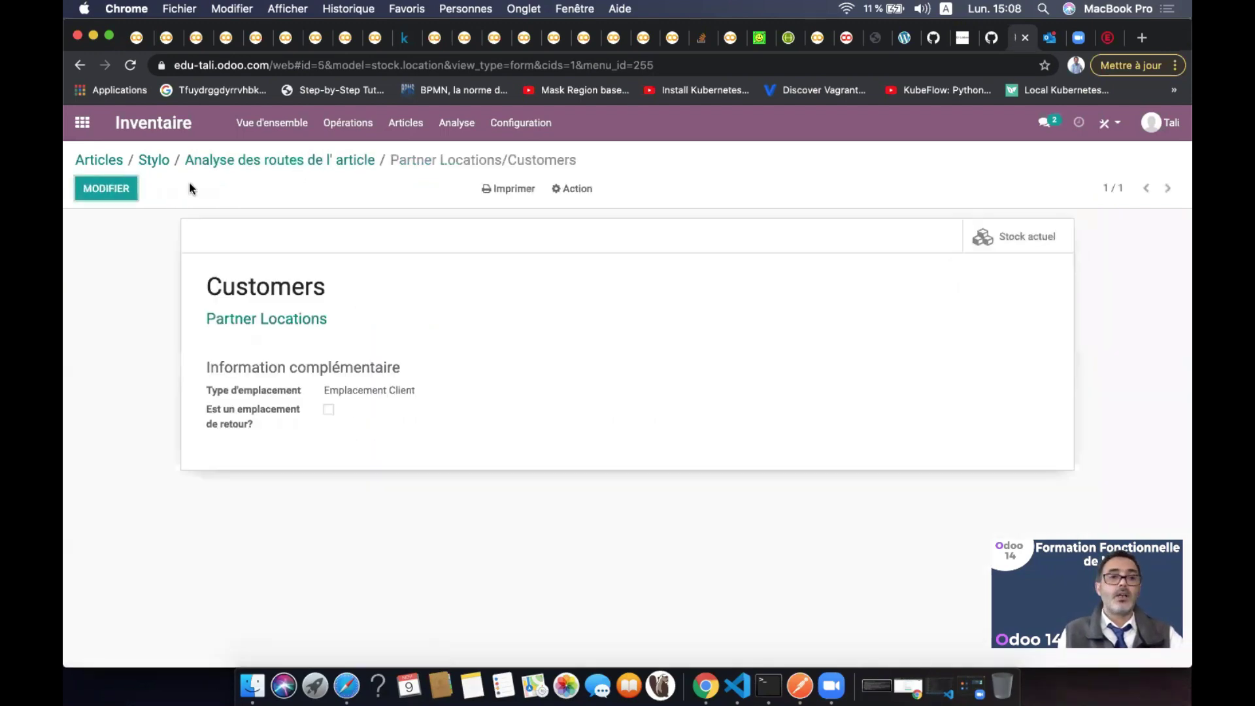
left_click(134, 190)
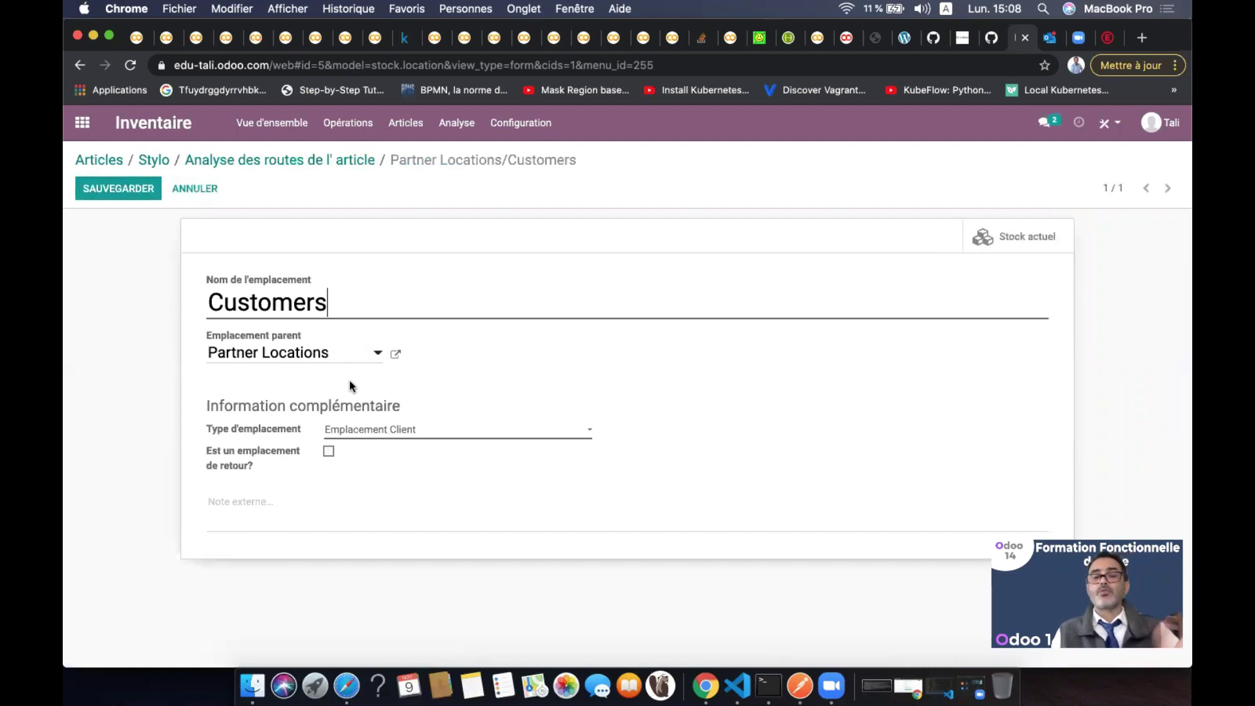
left_click(300, 159)
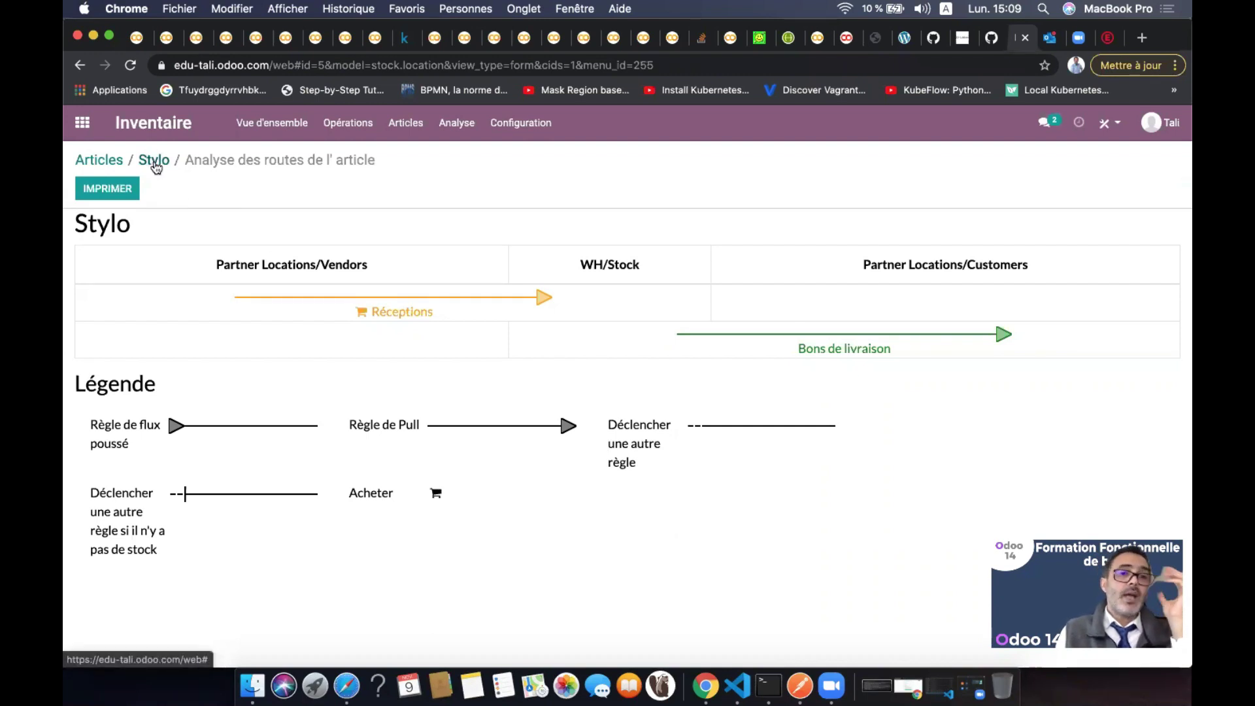
left_click(154, 161)
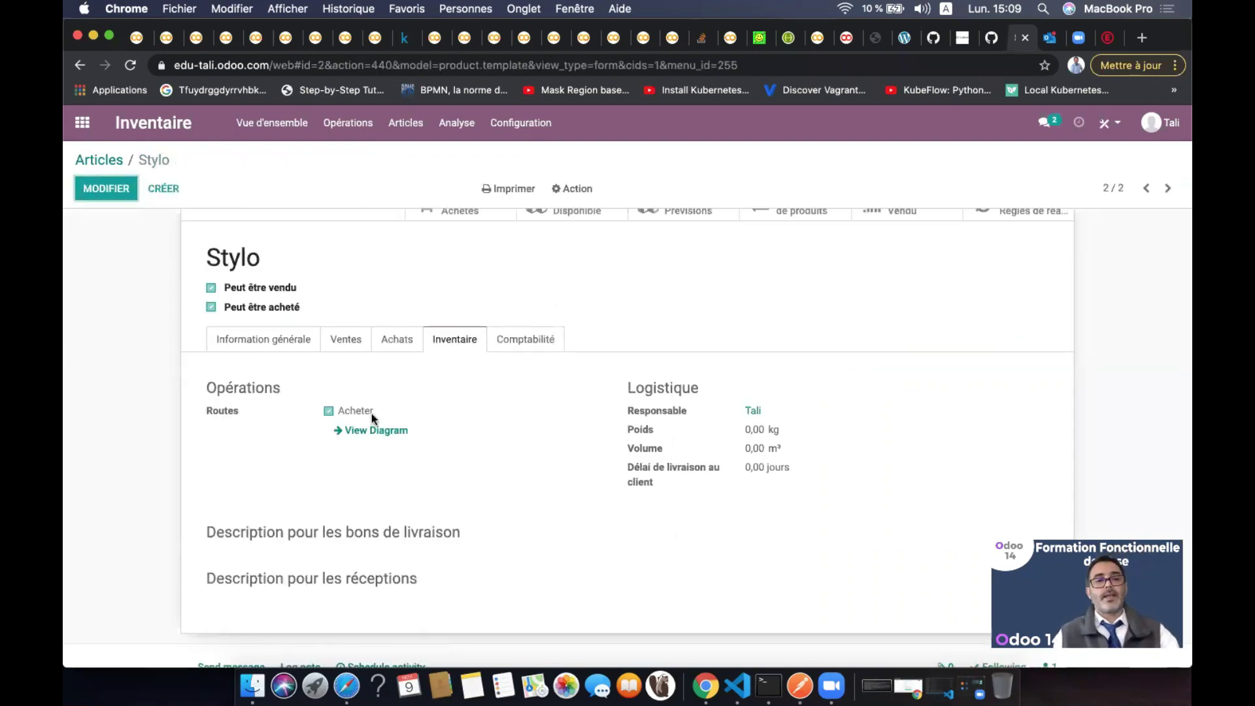
left_click(113, 186)
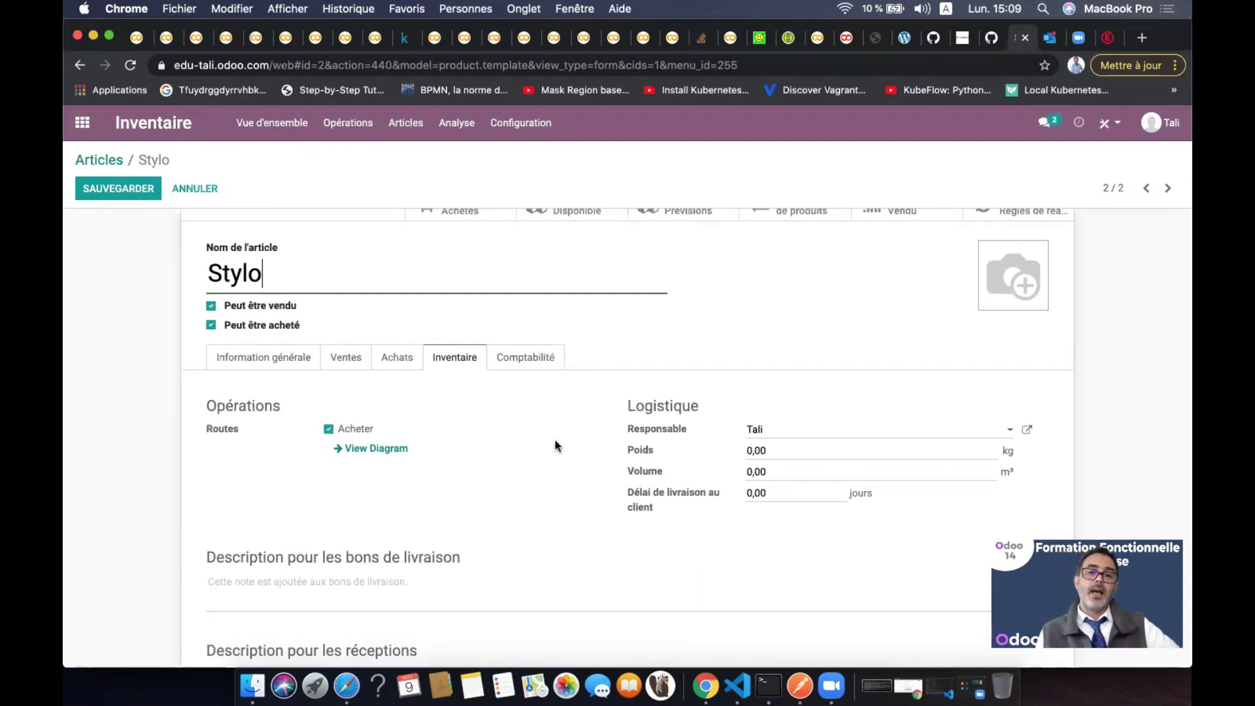
left_click(834, 435)
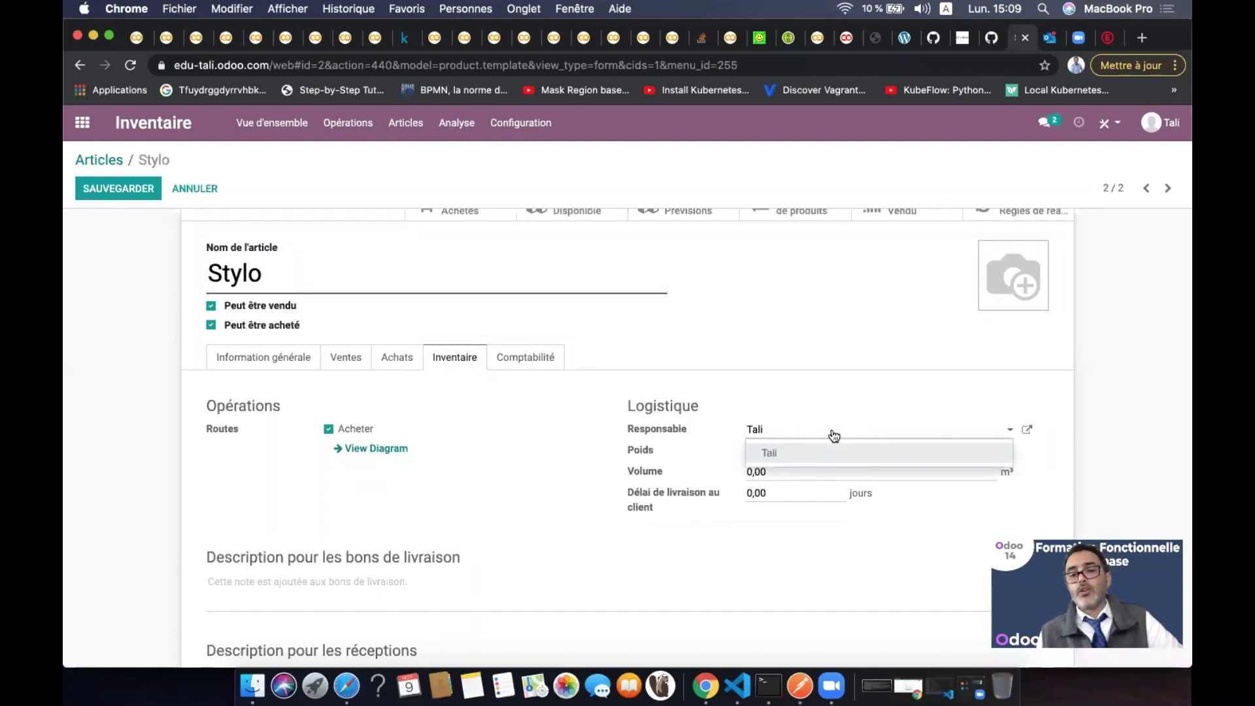
left_click(835, 435)
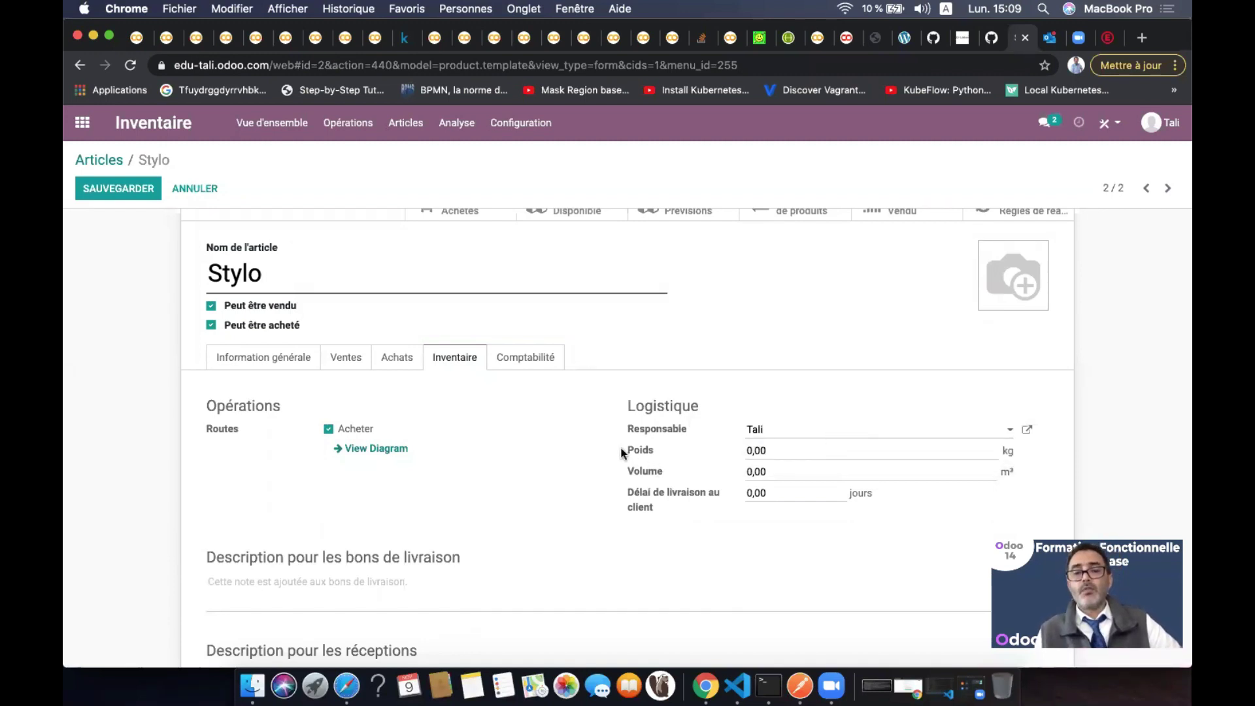
left_click(799, 452)
double_click(799, 451)
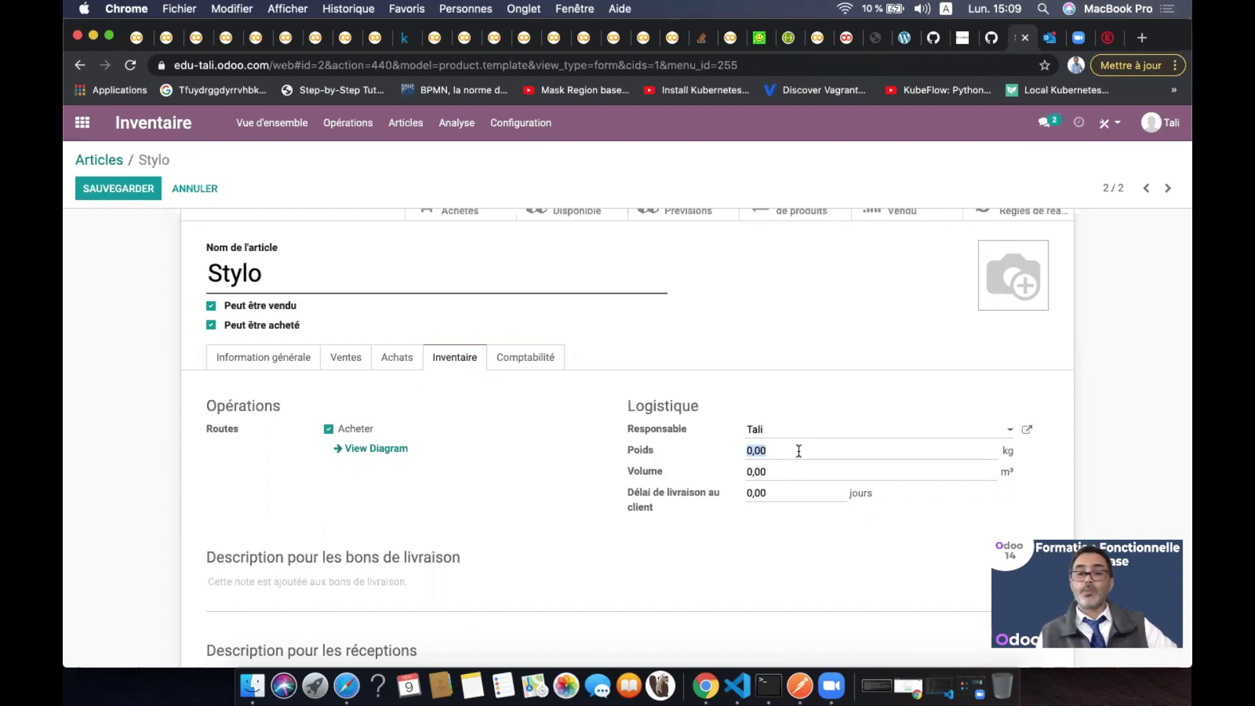
double_click(775, 474)
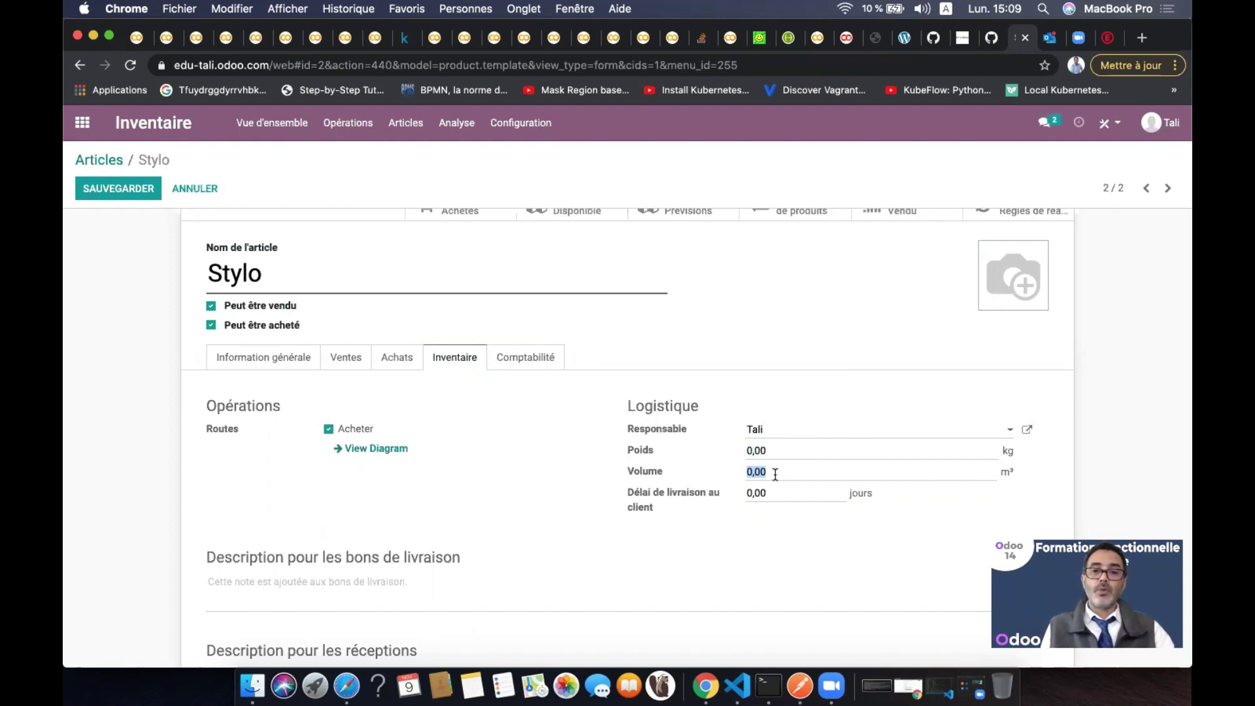
left_click(779, 496)
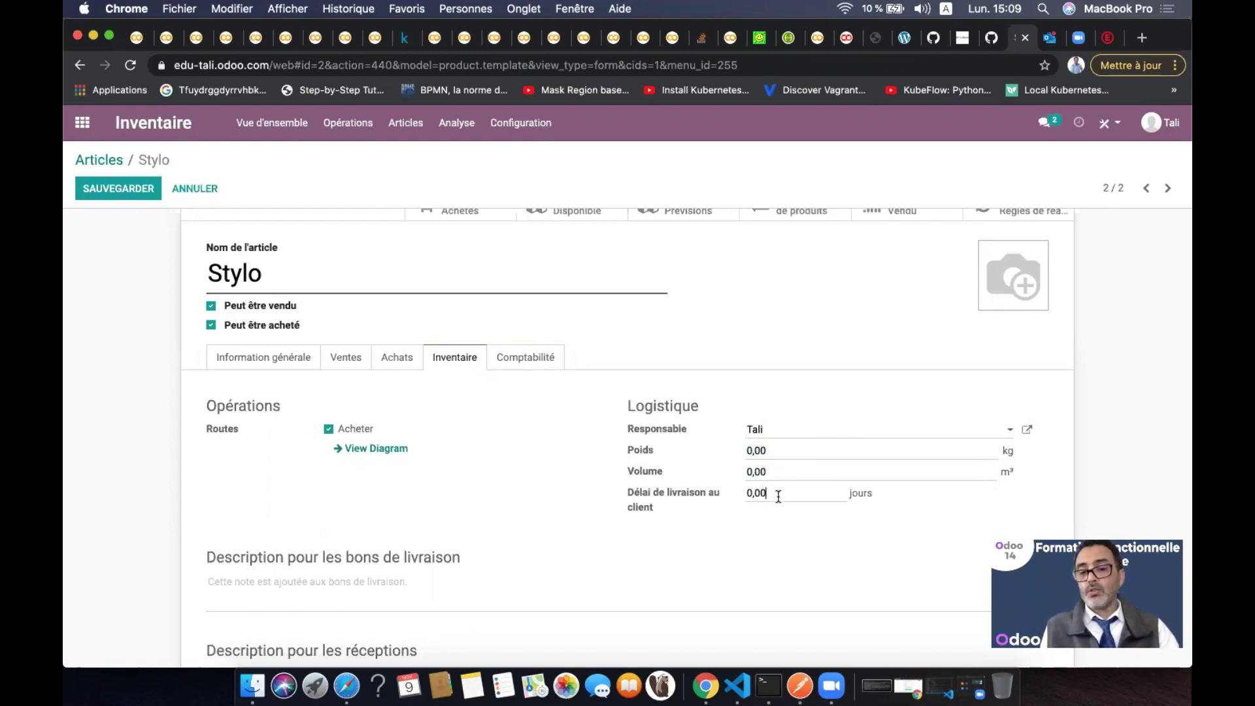
double_click(778, 496)
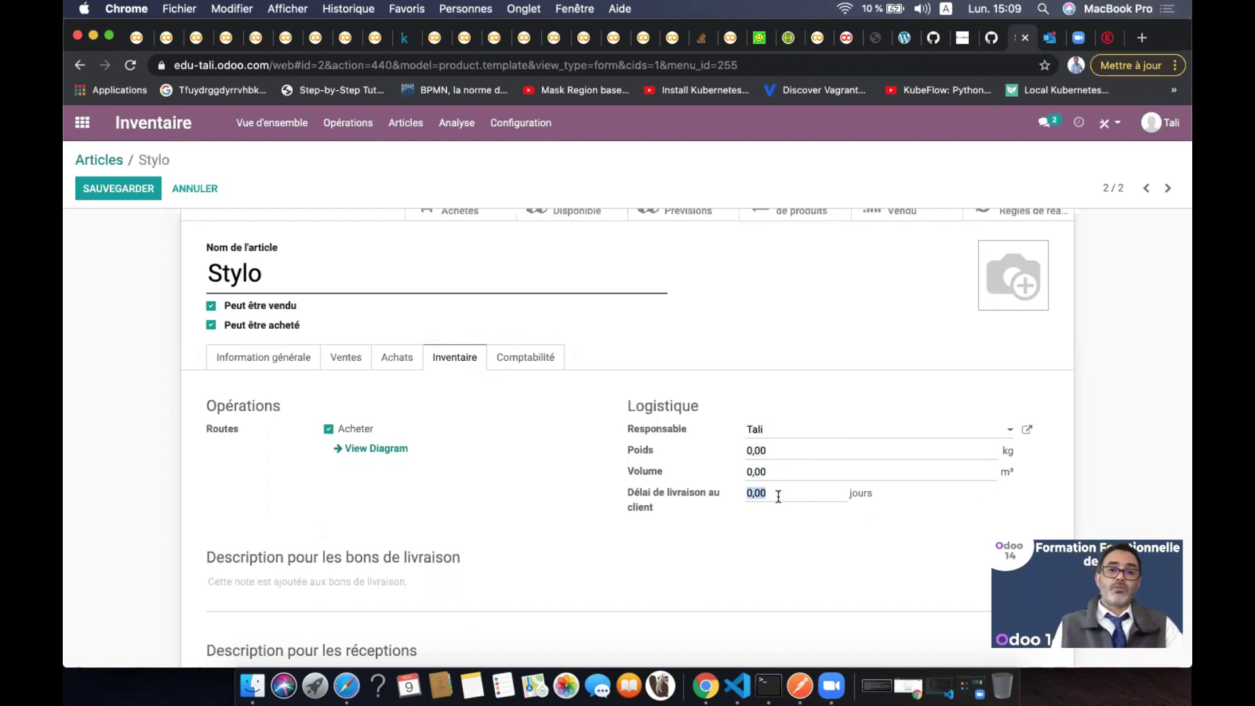
scroll(465, 548, "down", 3)
left_click(327, 503)
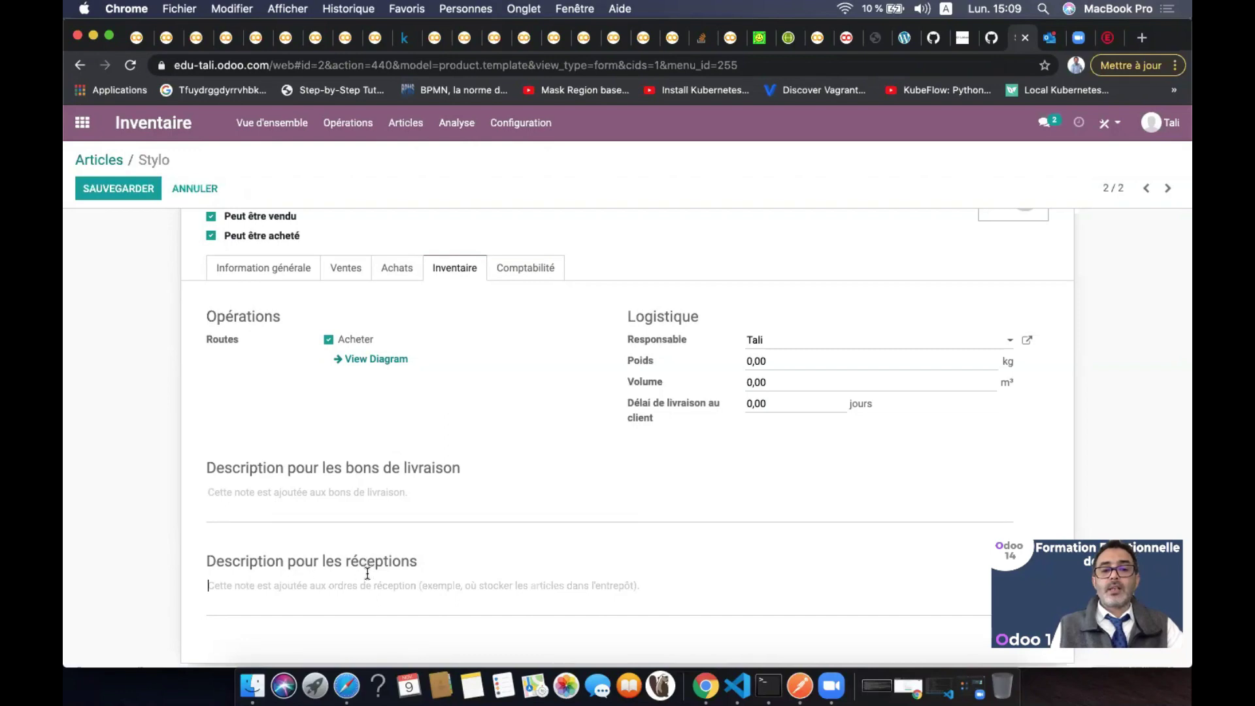
left_click(530, 276)
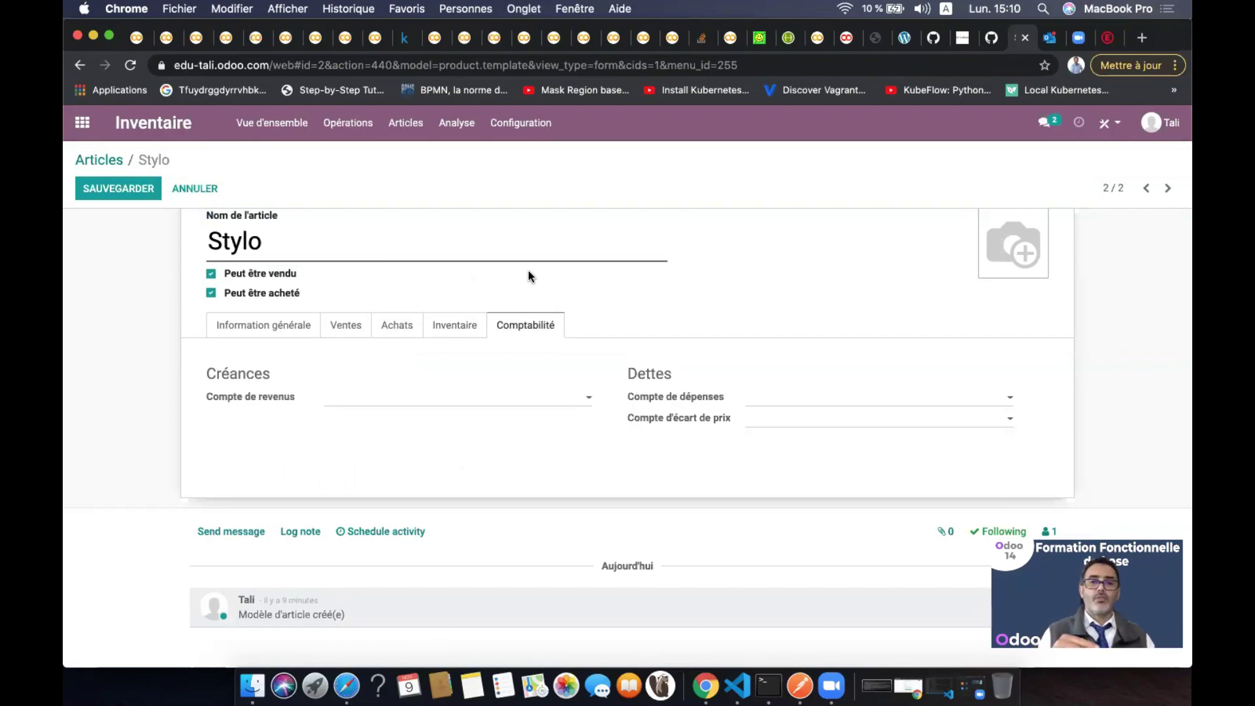
left_click(298, 327)
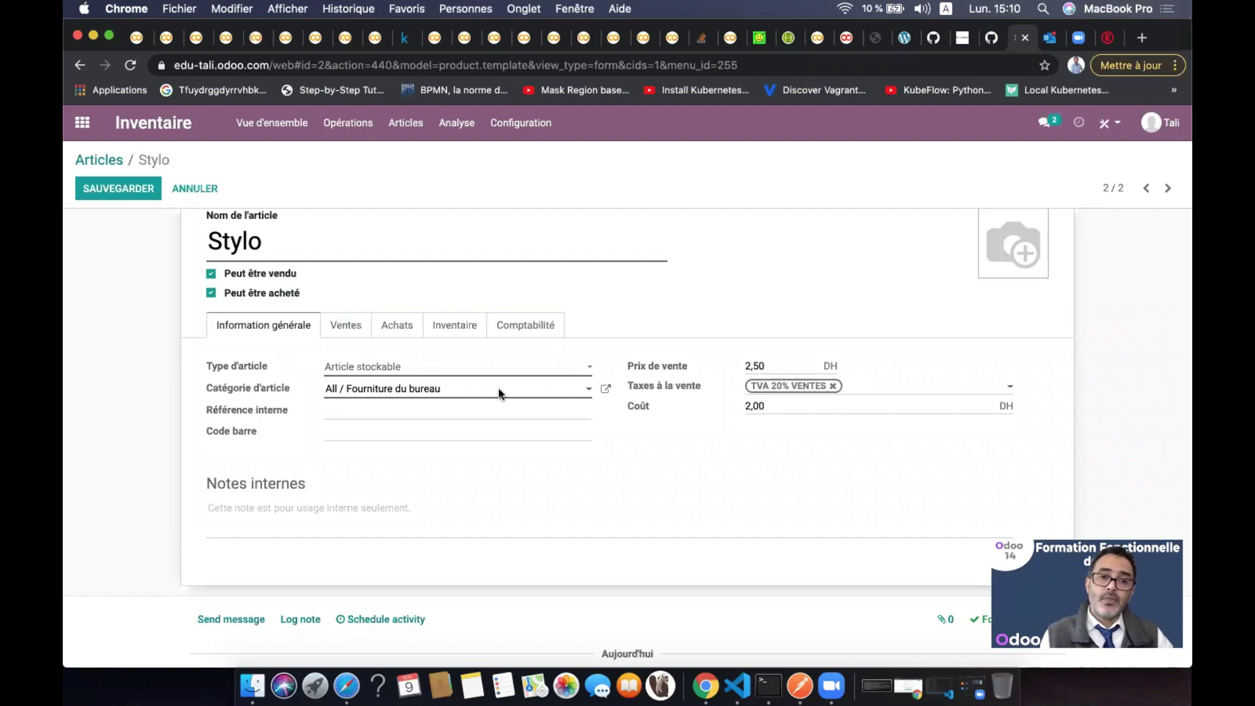
left_click(607, 391)
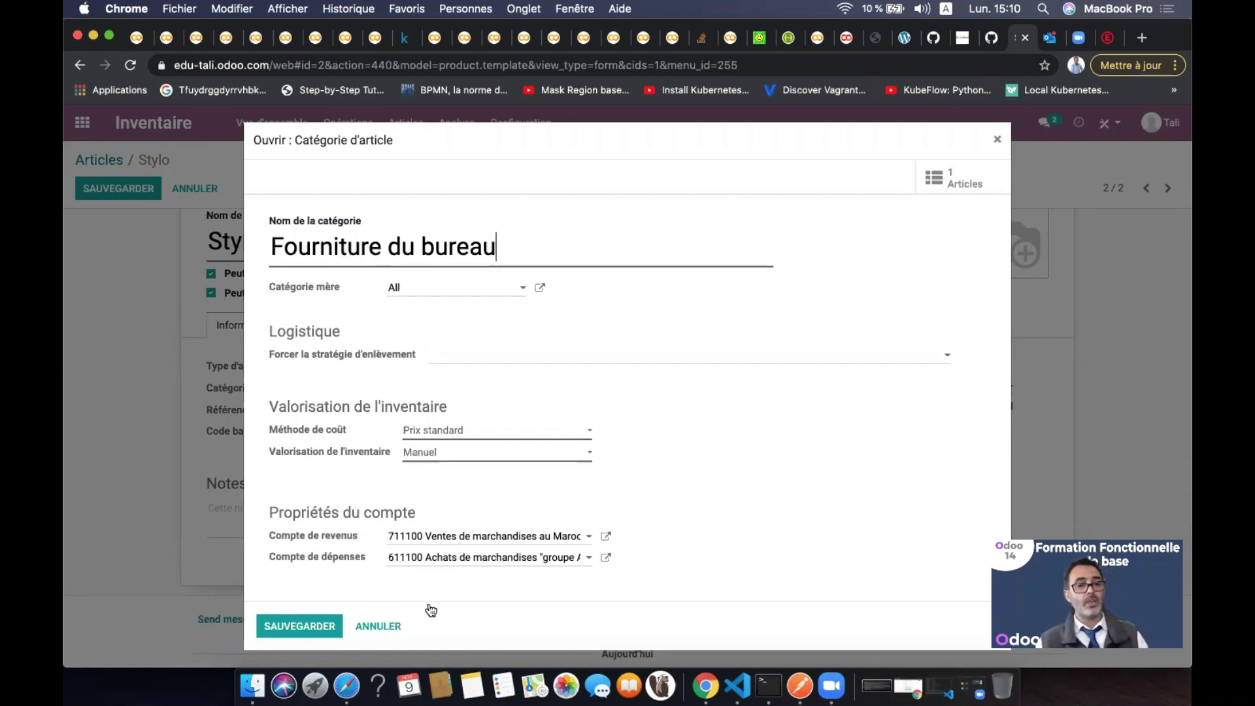
left_click(385, 628)
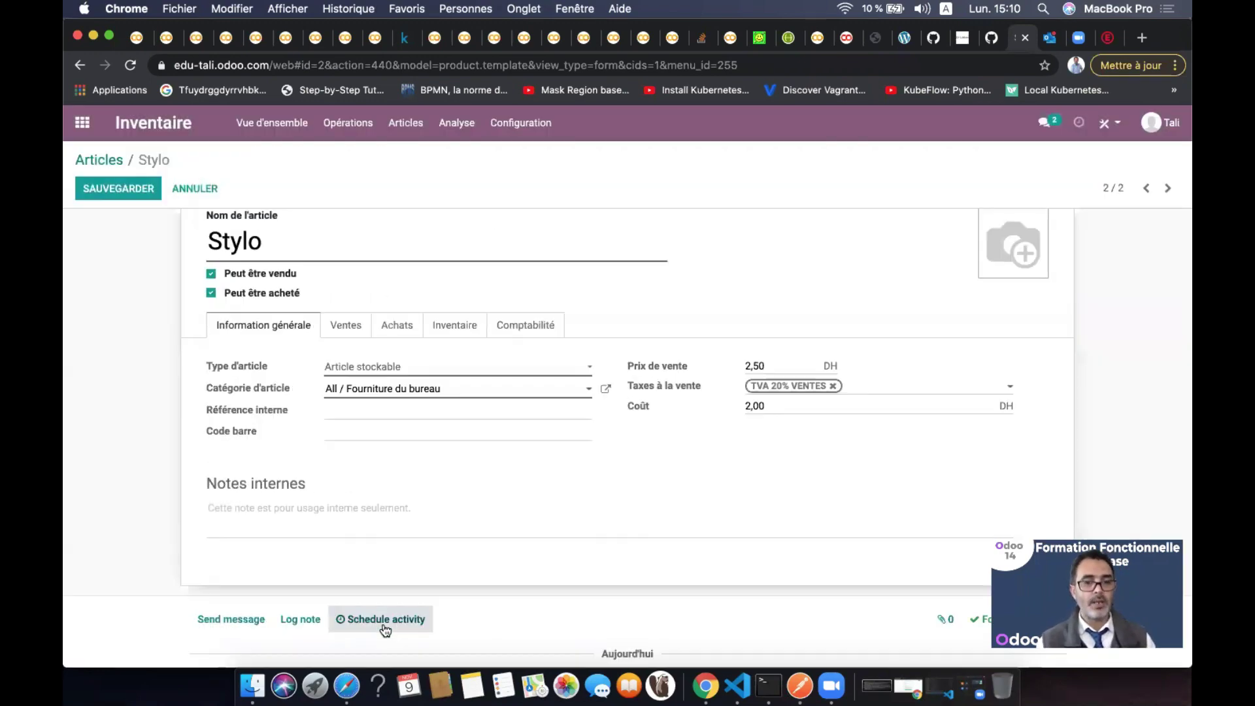
left_click(523, 329)
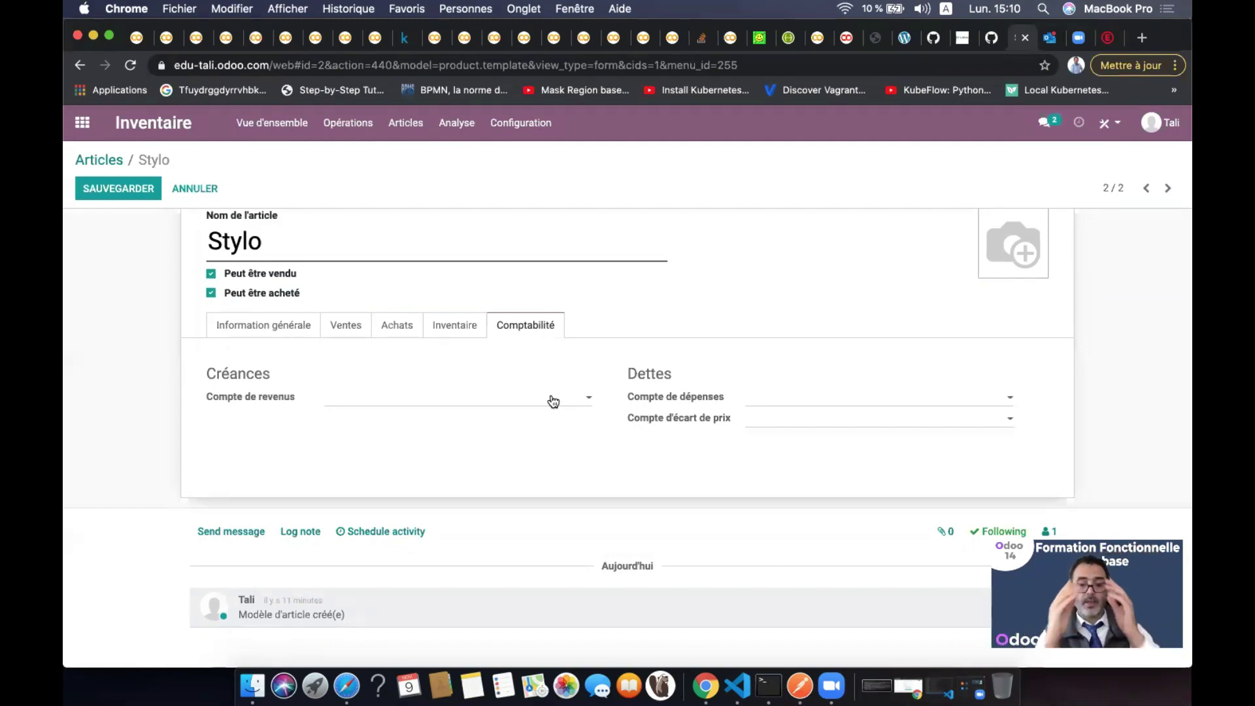
Search 'vente' and '61' to assign Stylo revenue account 711100 and expense account 611100
left_click(425, 399)
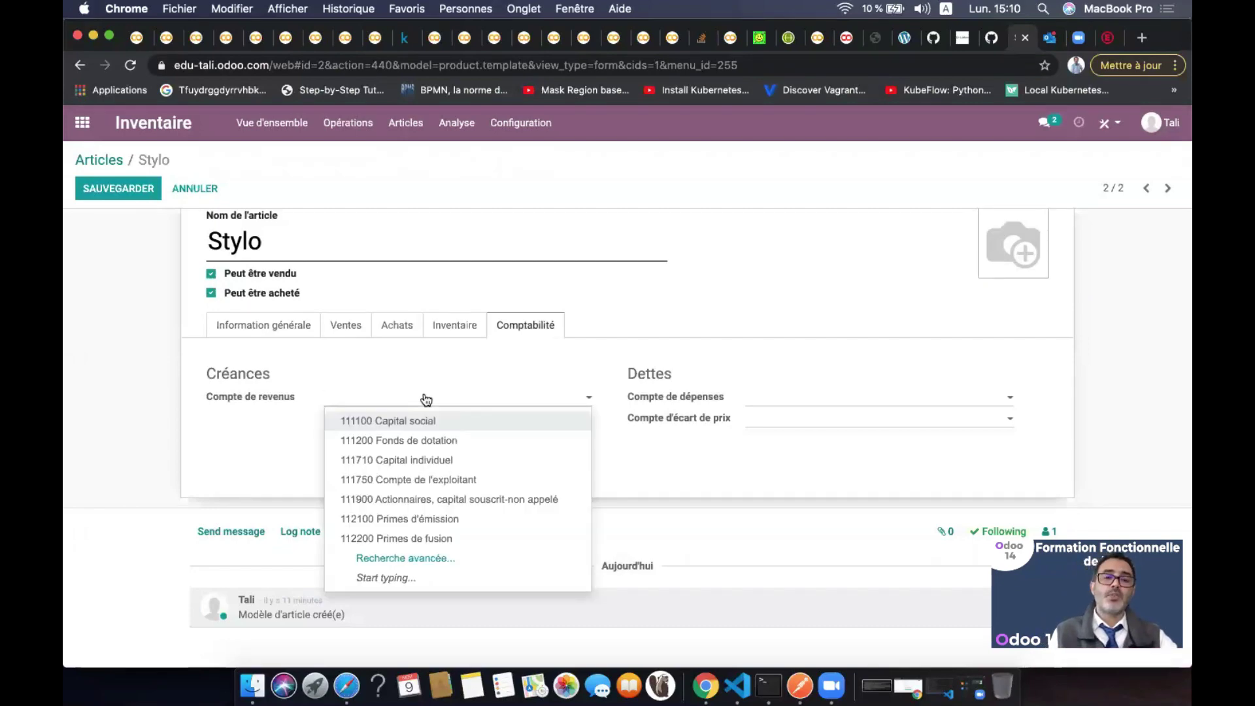
left_click(841, 403)
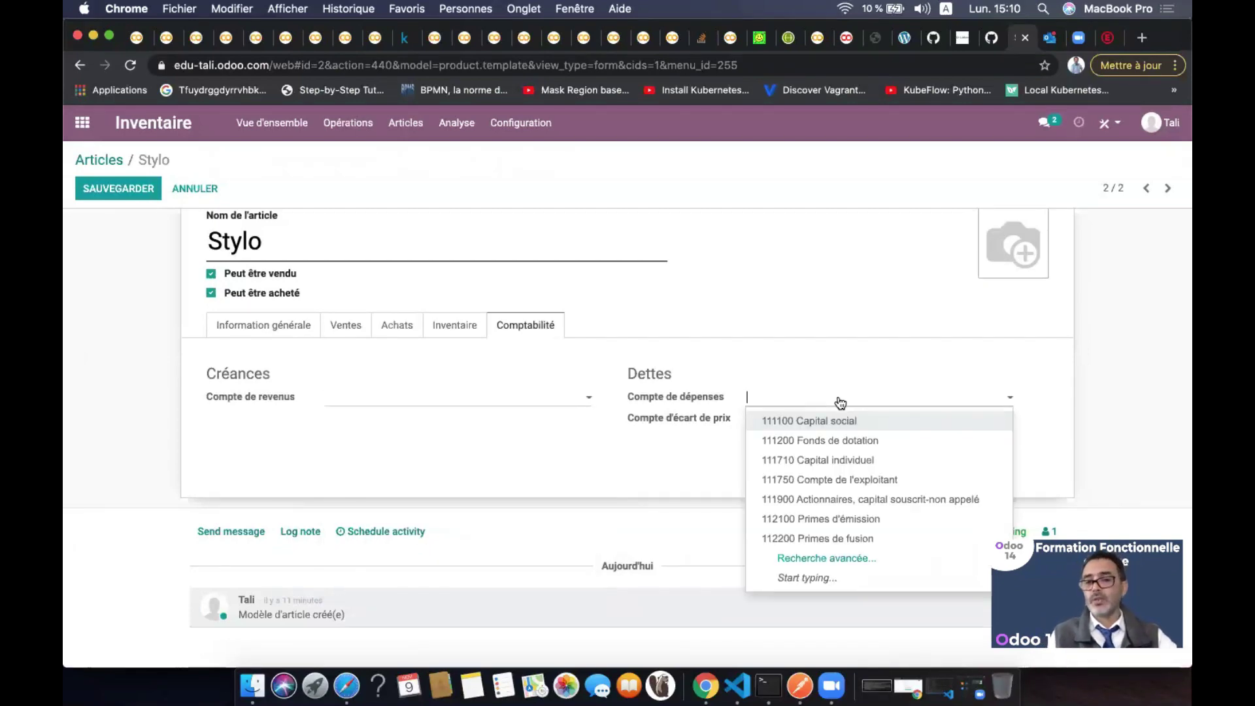
left_click(504, 404)
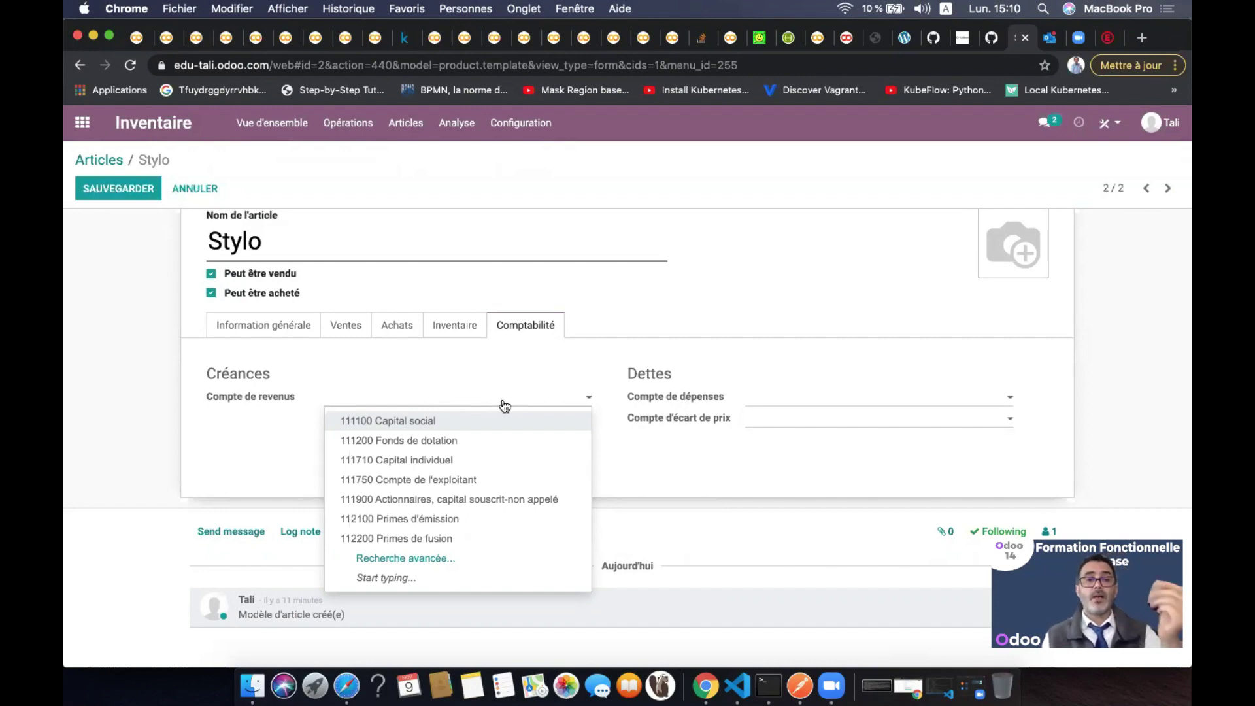
type("vente")
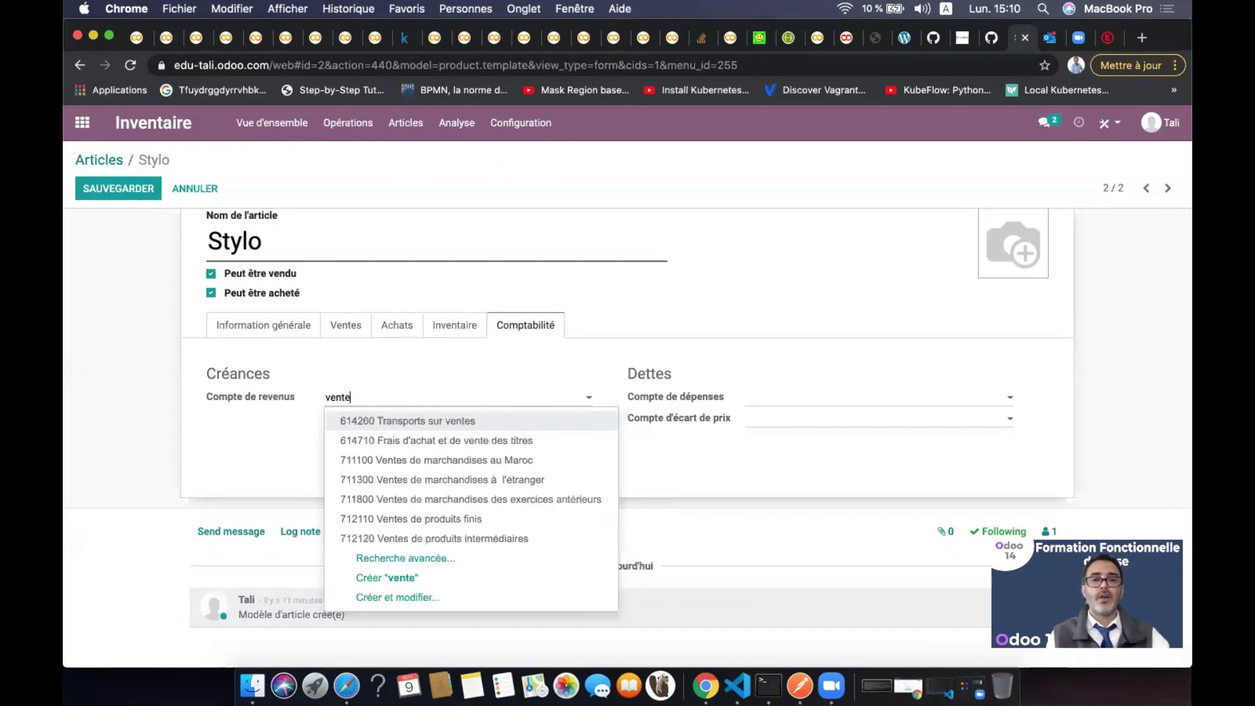
left_click(475, 468)
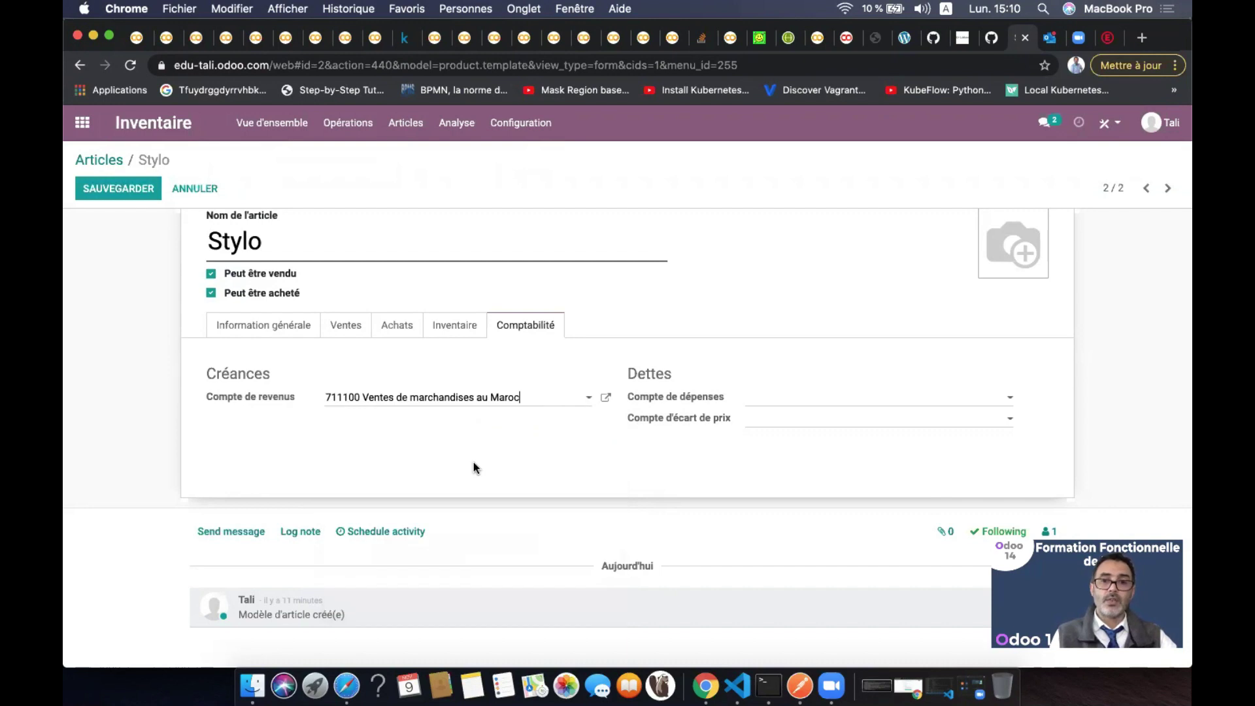
left_click(819, 402)
type("611")
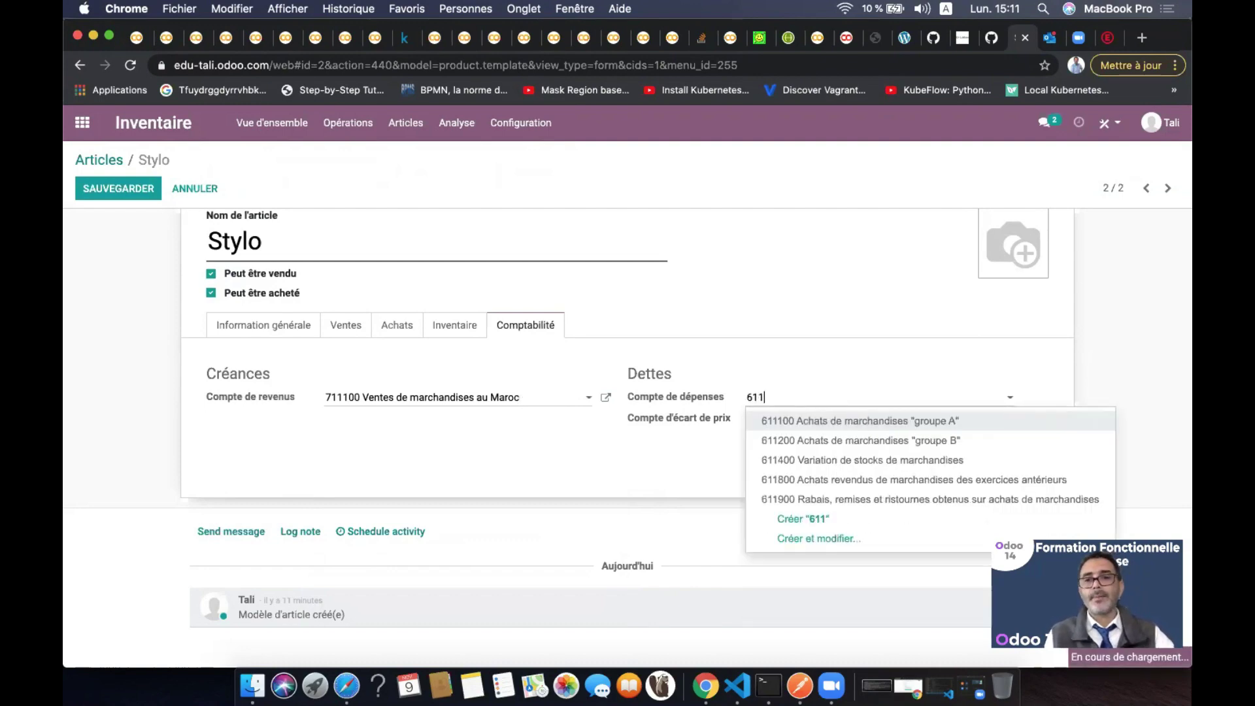
left_click(863, 422)
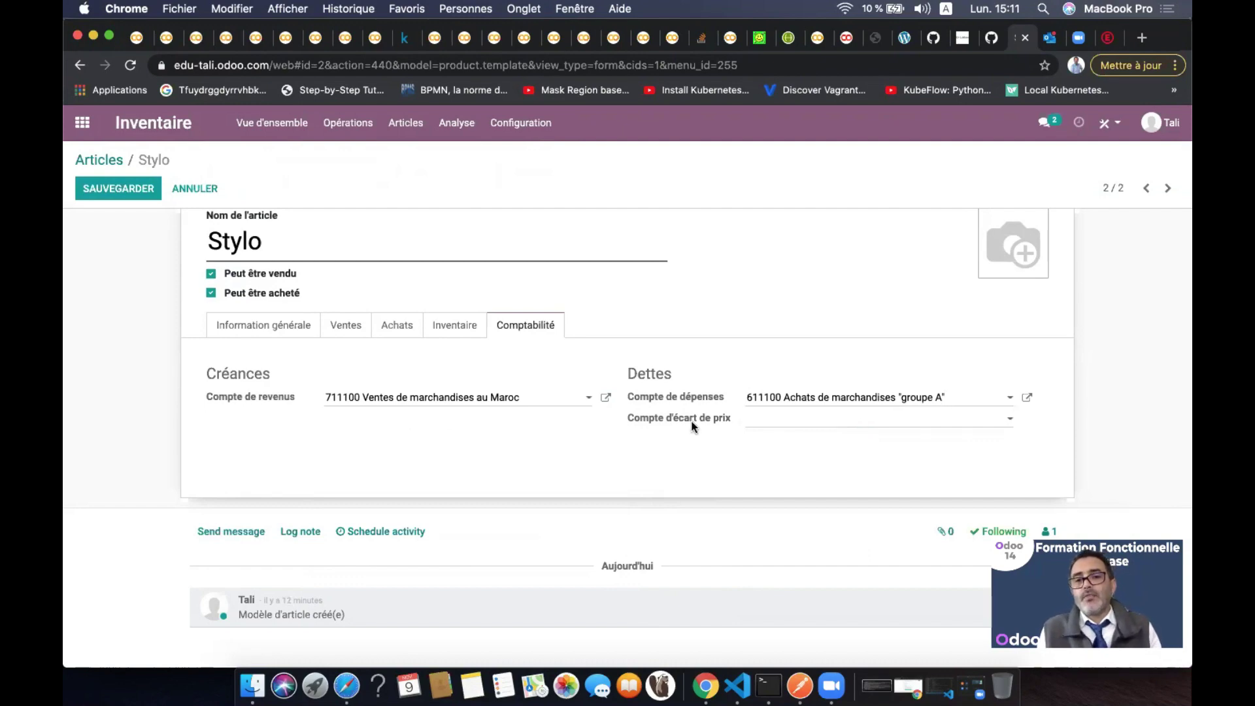
mouse_move(694, 423)
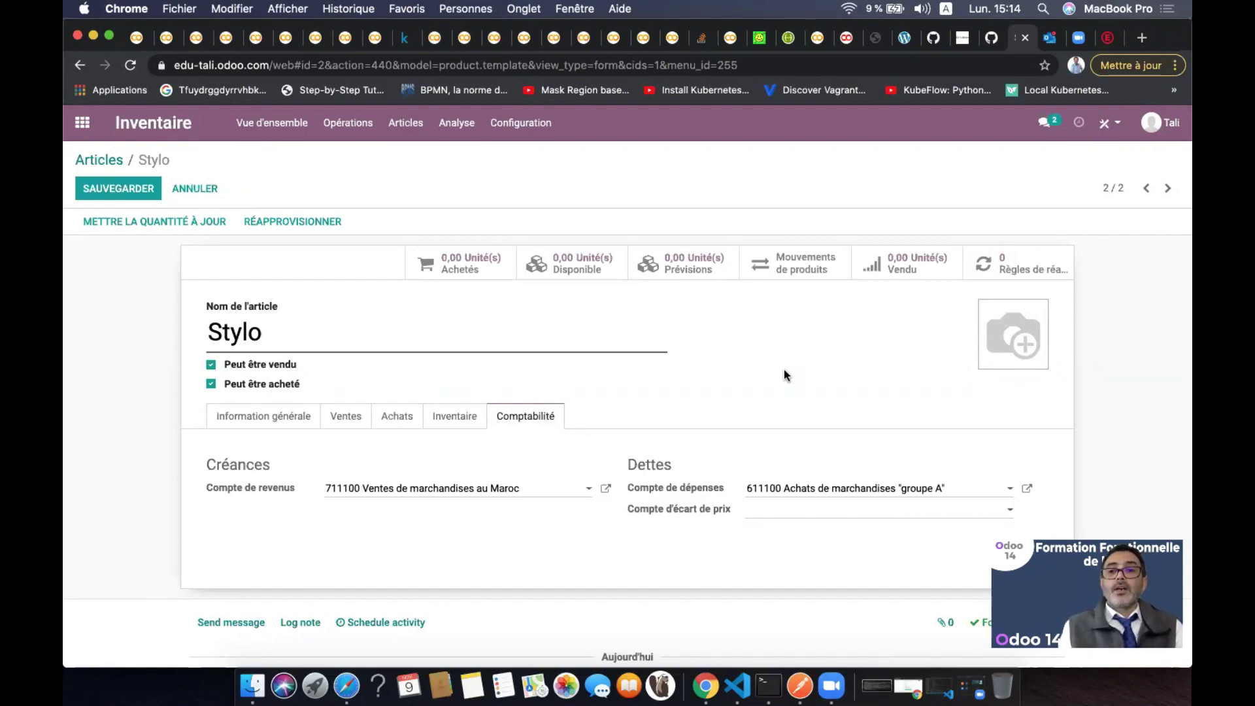
Create a new Stylo reordering rule with Min Quantity 5 and Max Quantity 20
left_click(1022, 261)
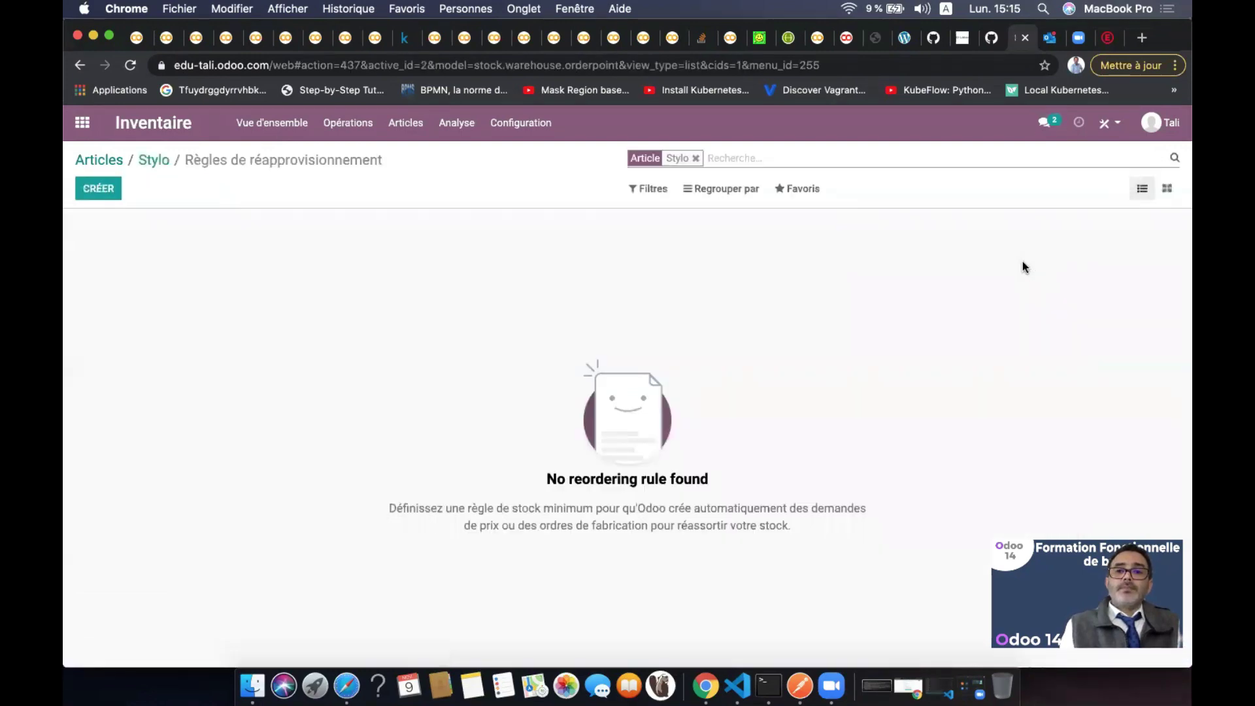
left_click(95, 189)
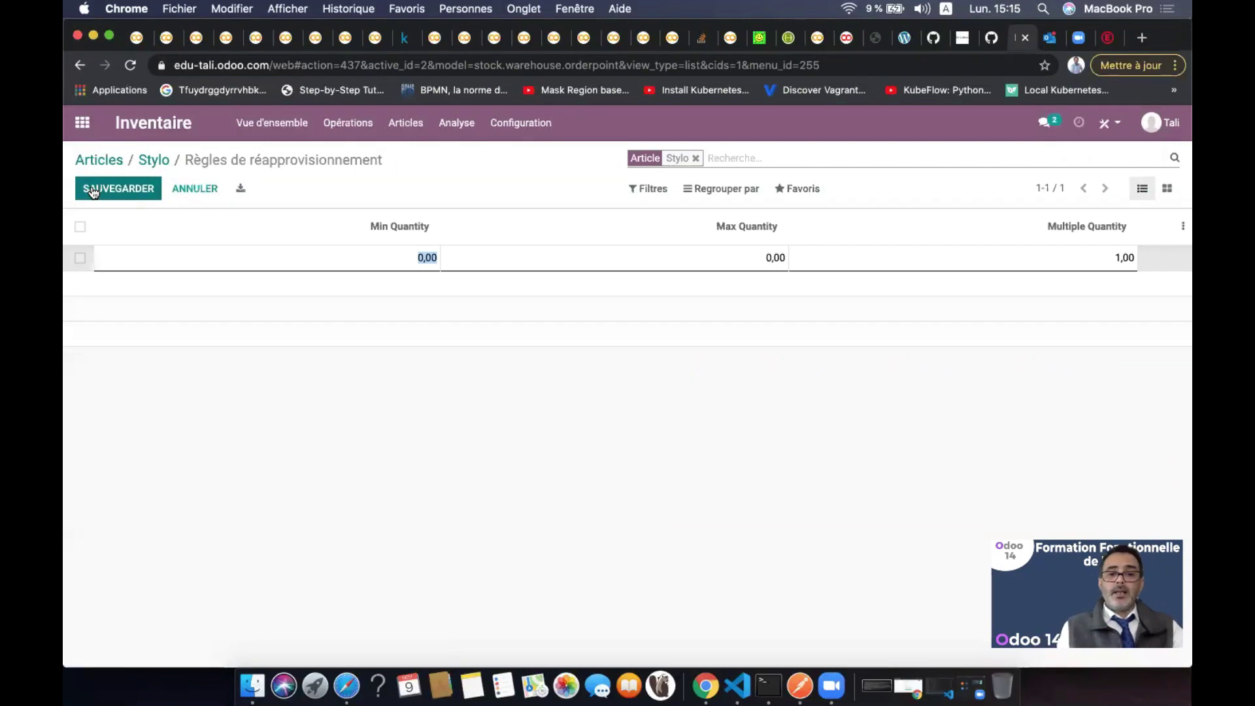
type("5")
key("Tab")
key("Tab")
left_click(735, 261)
type("20")
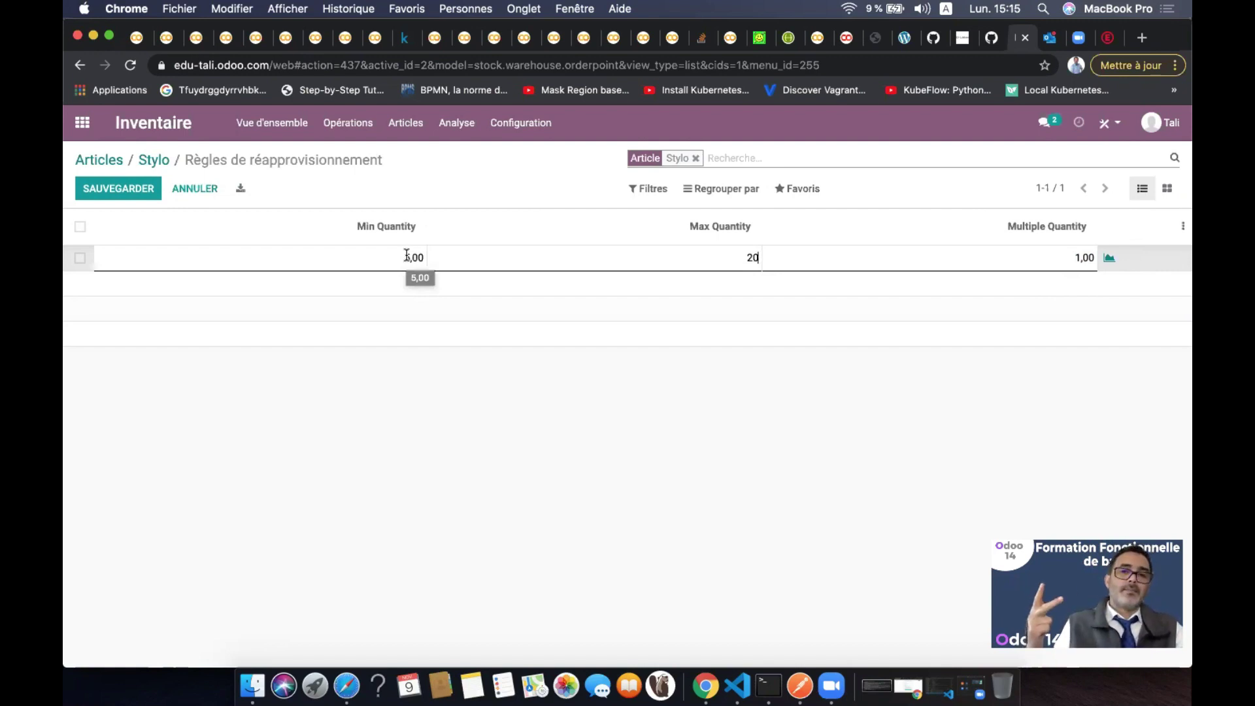
left_click(712, 258)
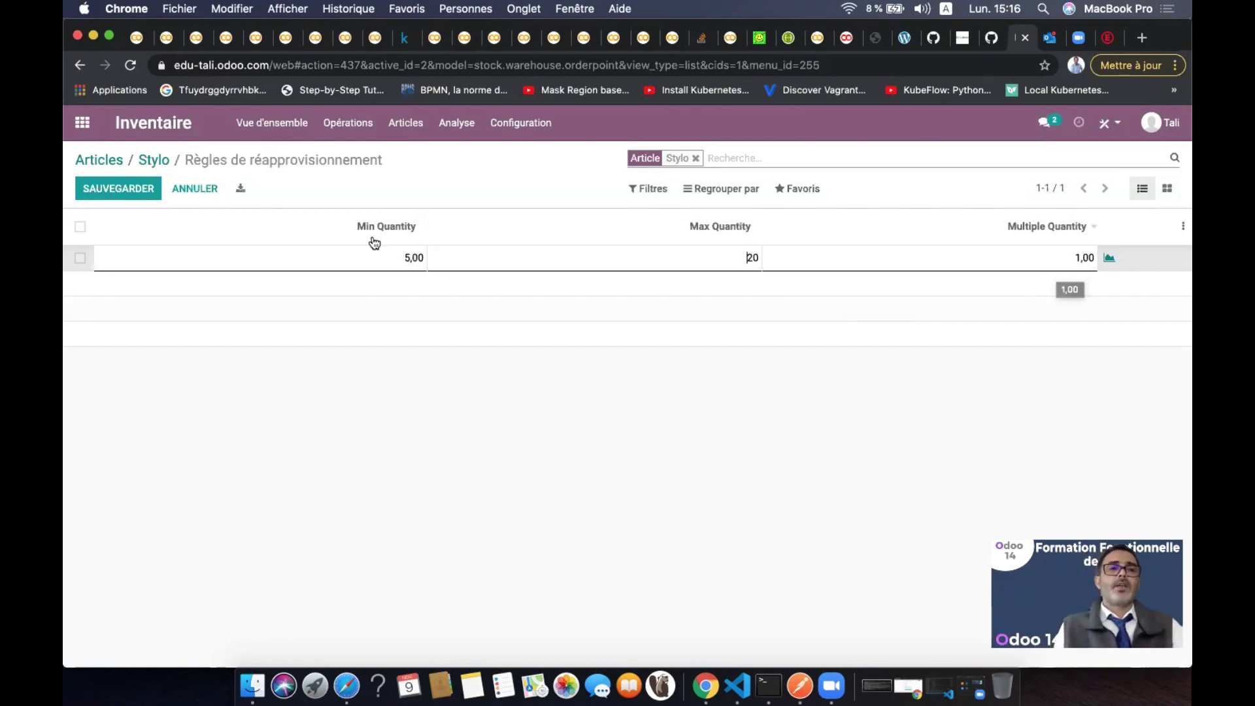
Save the reordering rule and go back to the Stylo product form showing Min 5,00 and Max 20,00
left_click(135, 189)
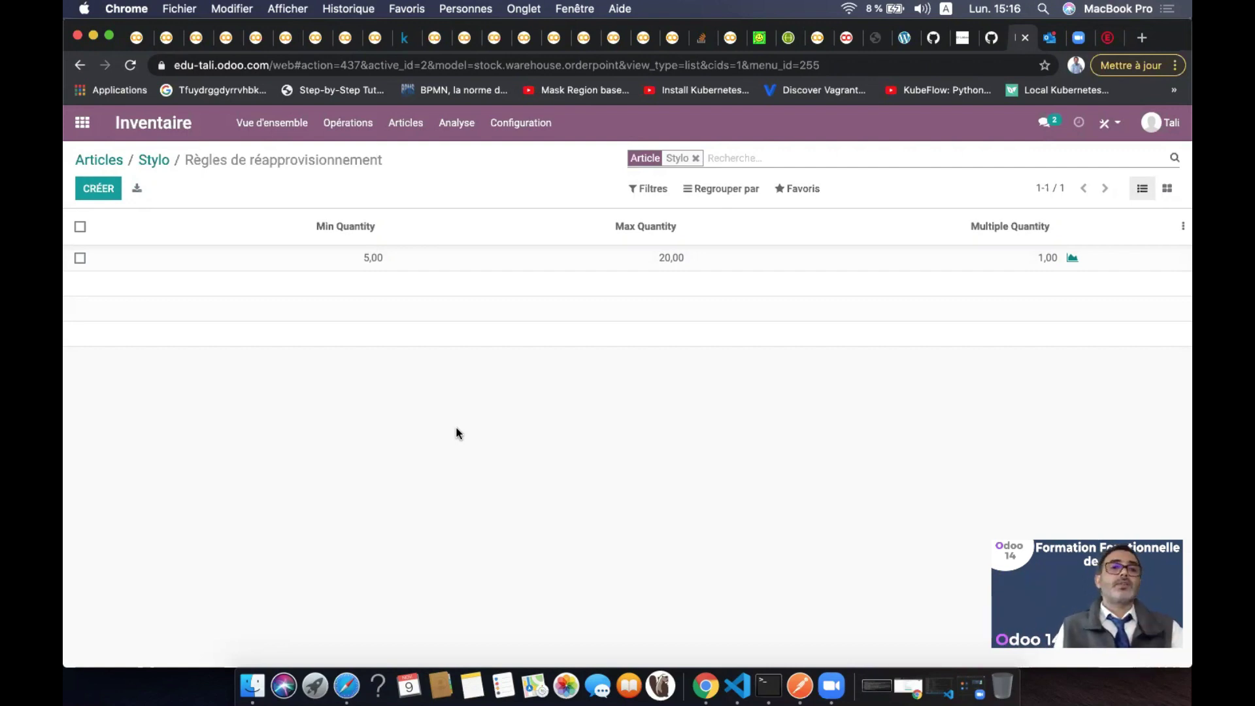
left_click(156, 161)
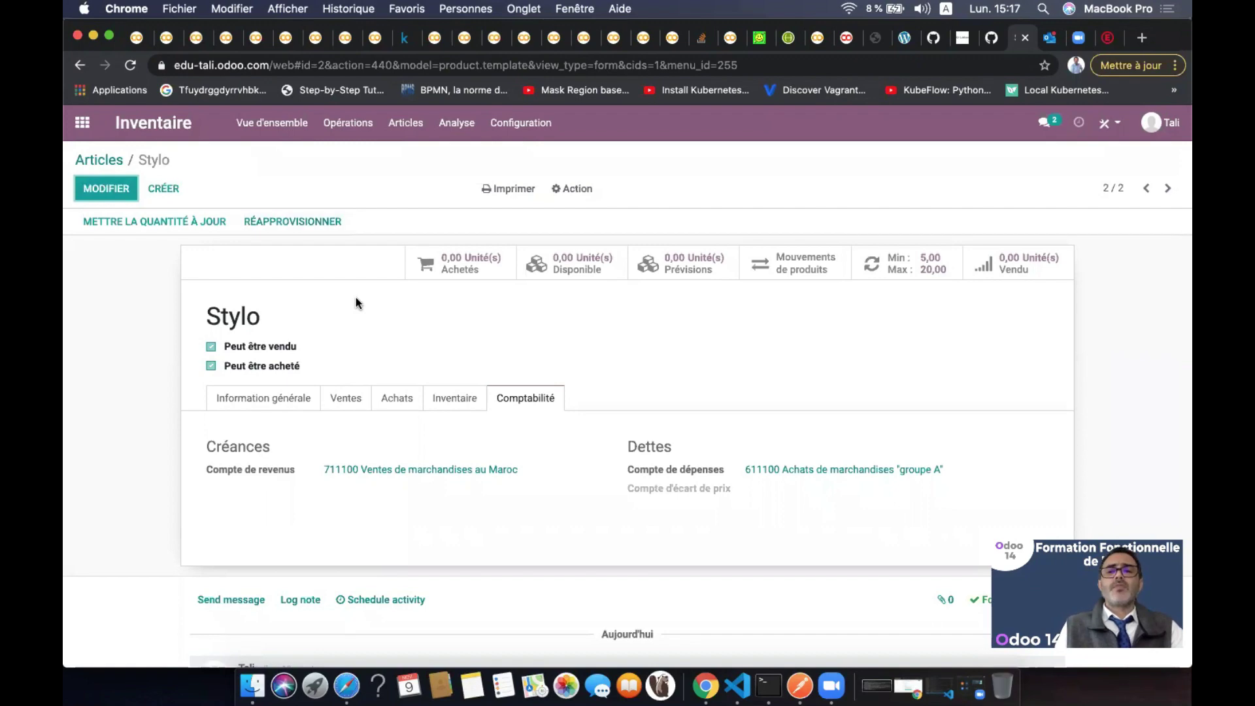
Return to the Articles kanban showing Stylo at 2,50 DH and Table at 200,00 DH
left_click(110, 163)
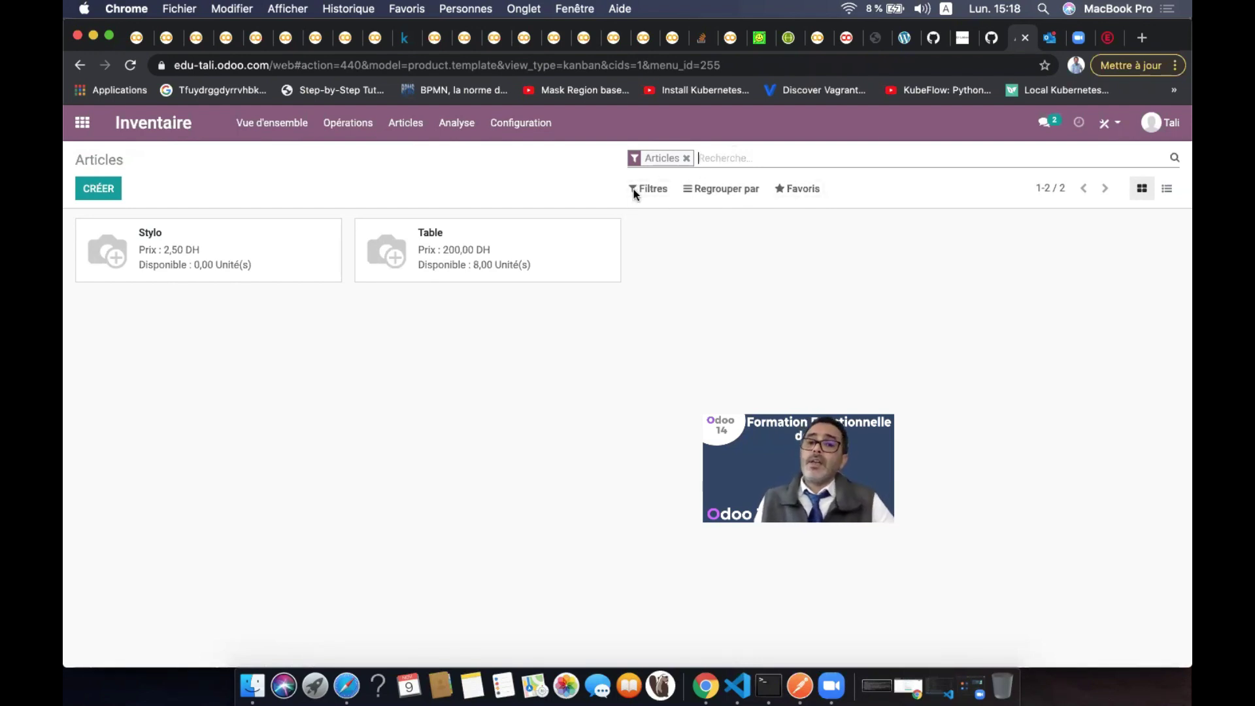
Filter to sellable products, then untick Peut être vendu on Table and save it
left_click(659, 192)
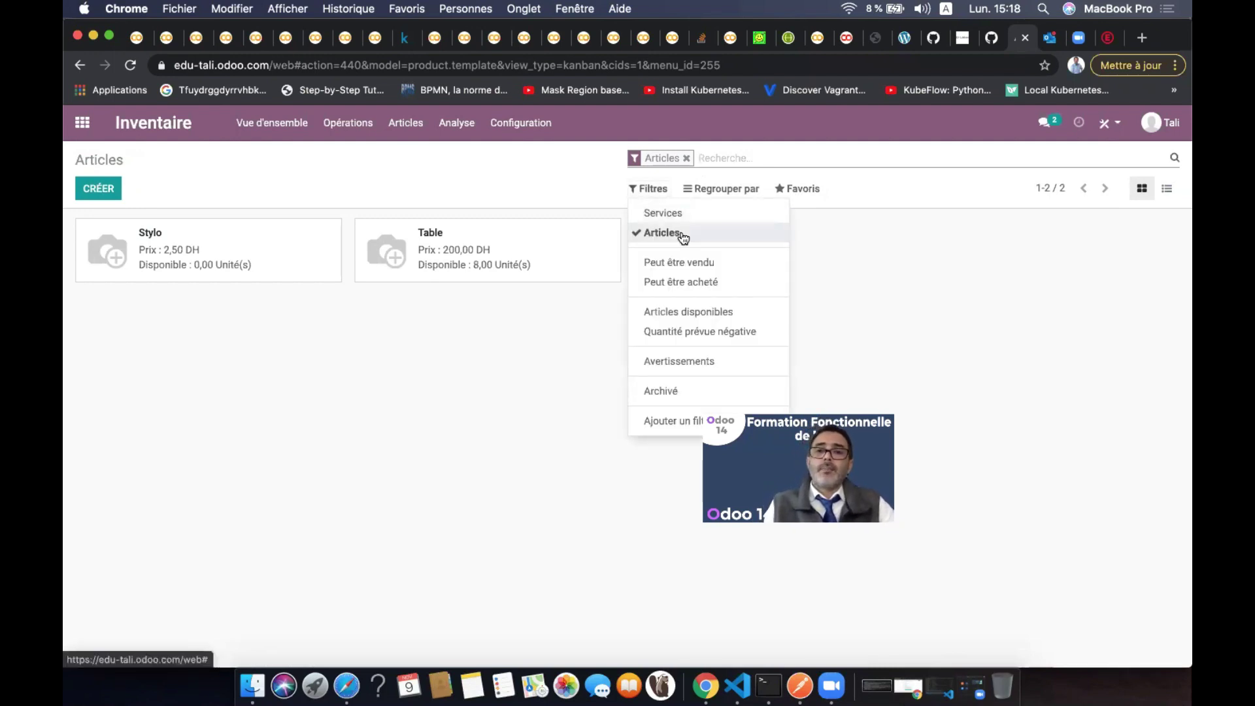
left_click(693, 269)
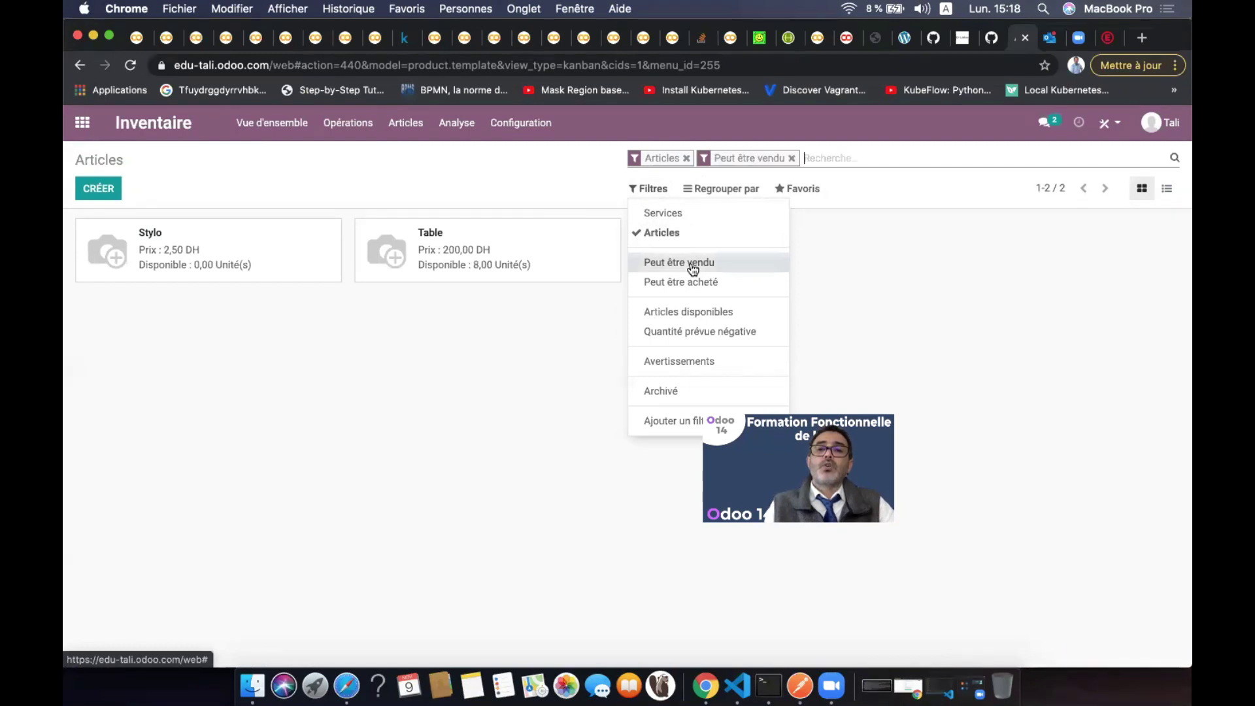
left_click(665, 234)
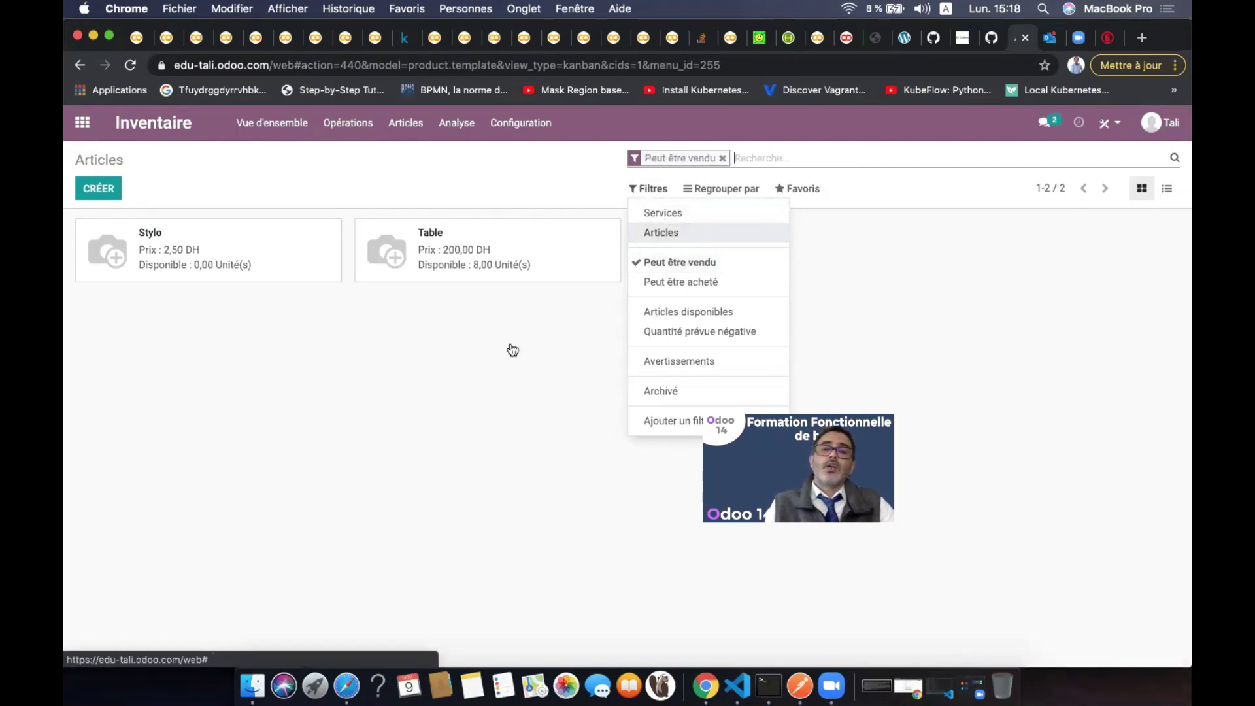
left_click(460, 265)
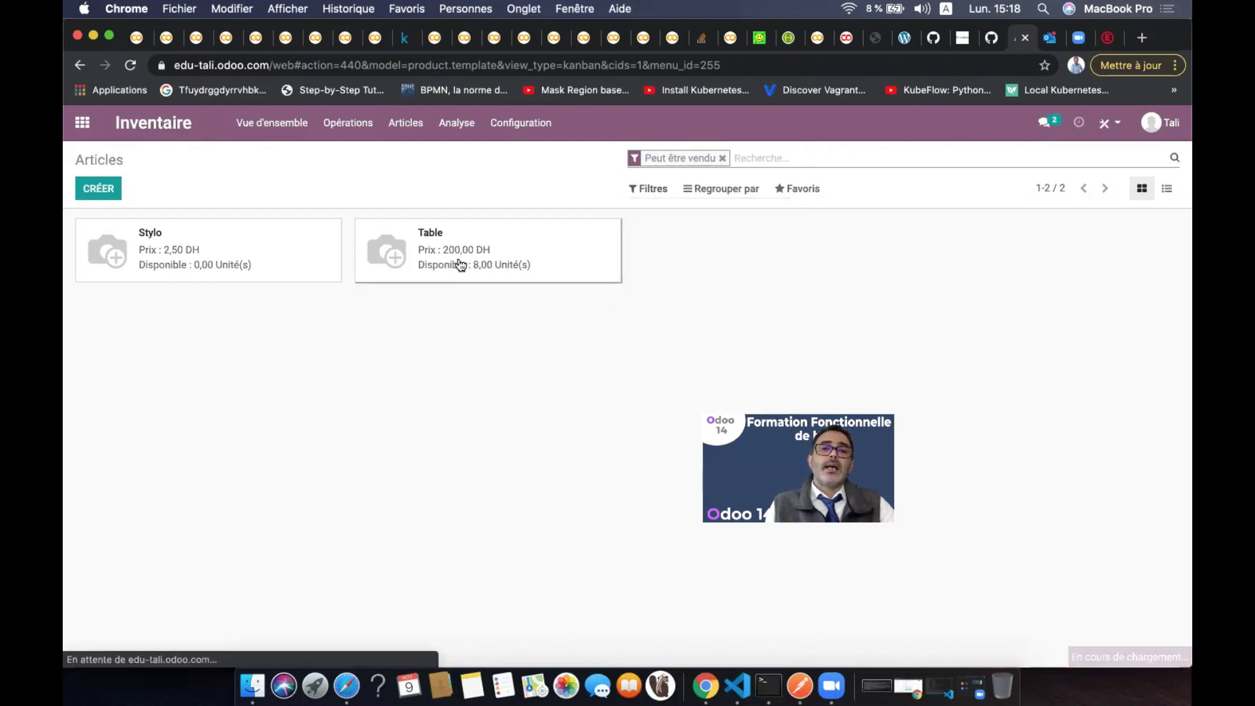
left_click(124, 191)
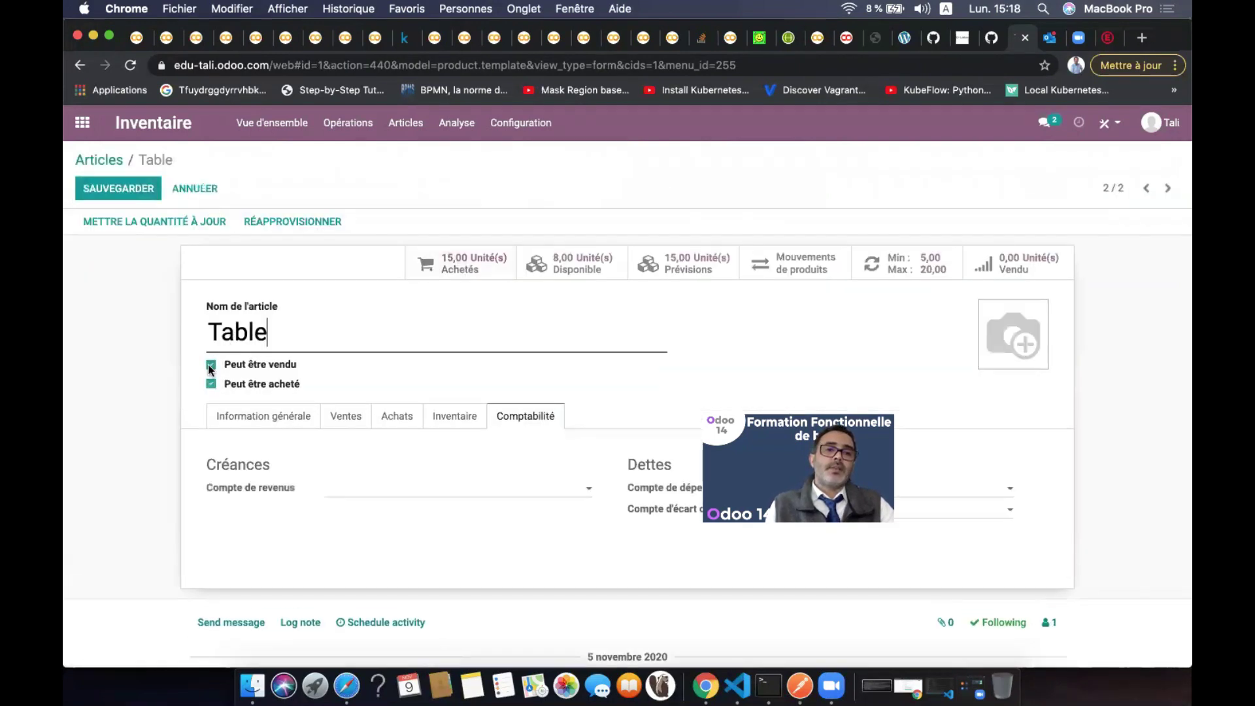
left_click(210, 365)
left_click(118, 188)
Try the sellable, purchasable, available, negative forecast and warnings filters on Articles, leaving none applied
left_click(99, 159)
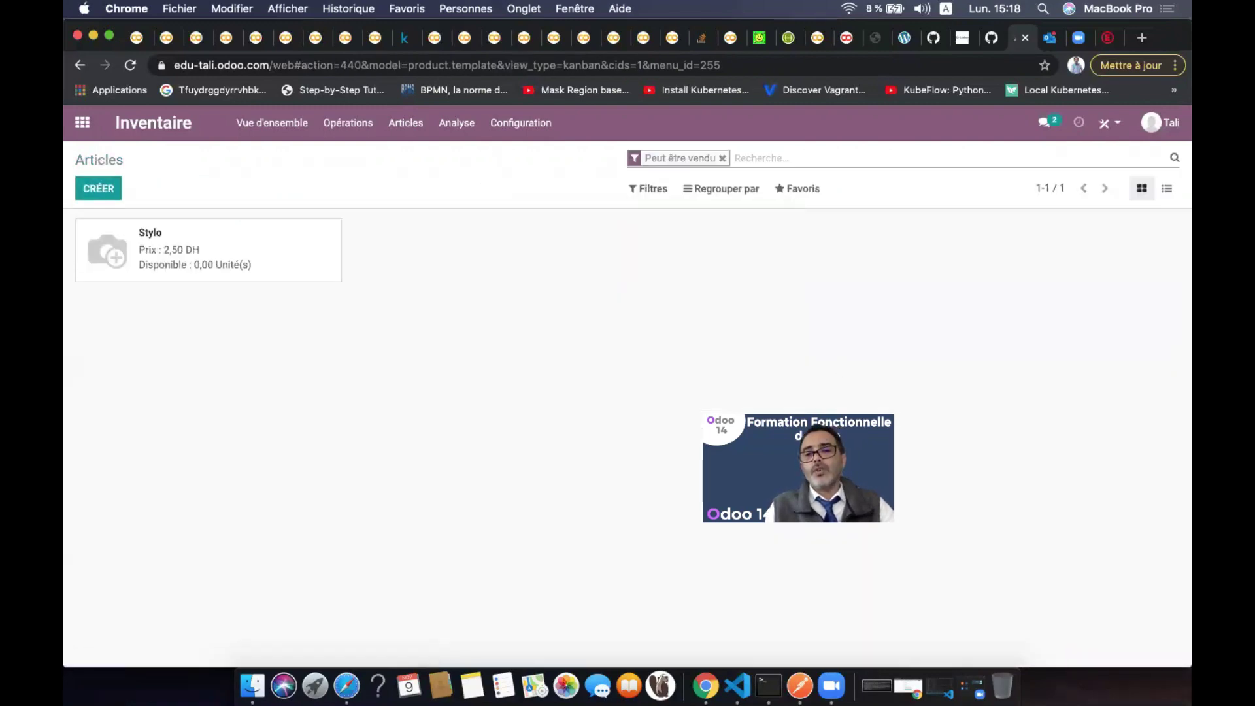
left_click(721, 159)
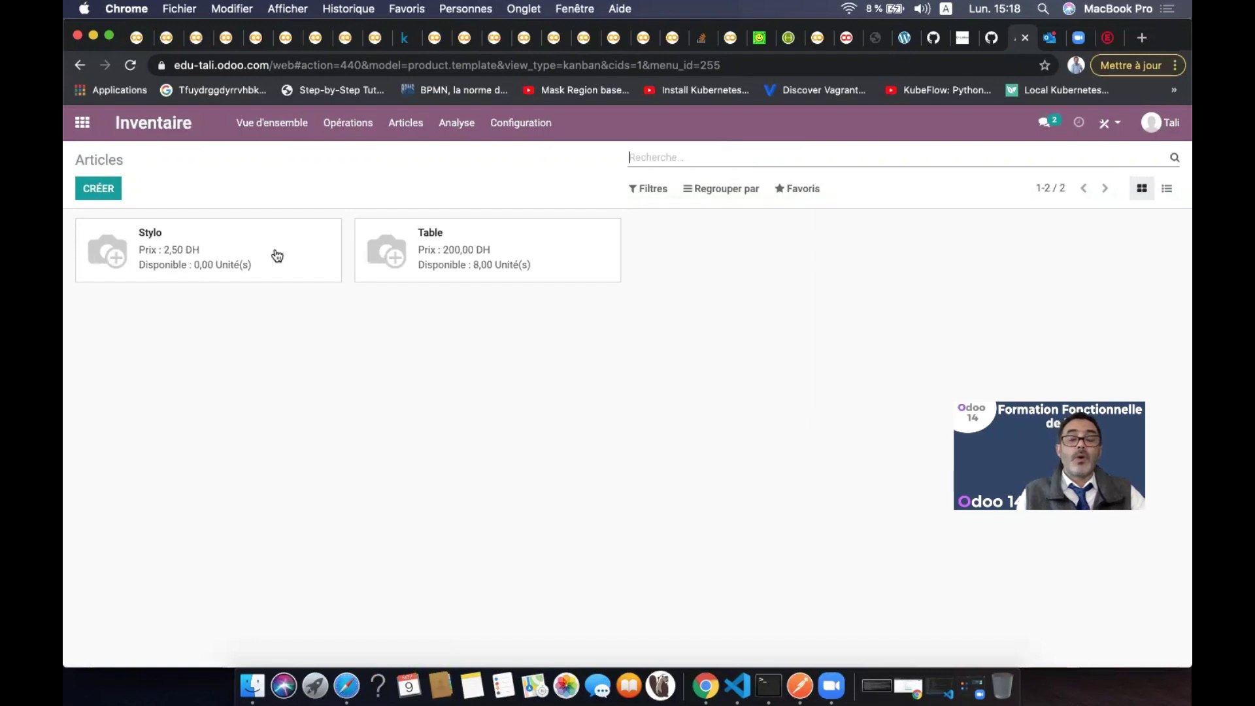
left_click(650, 190)
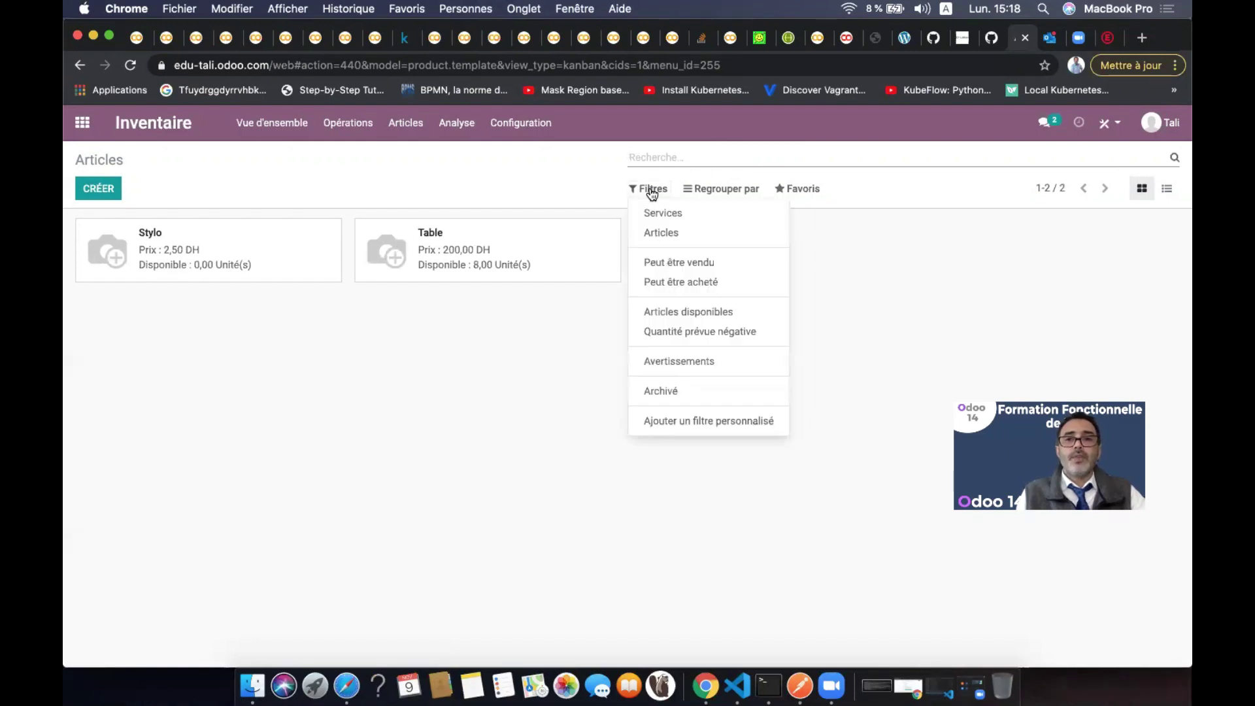
left_click(709, 269)
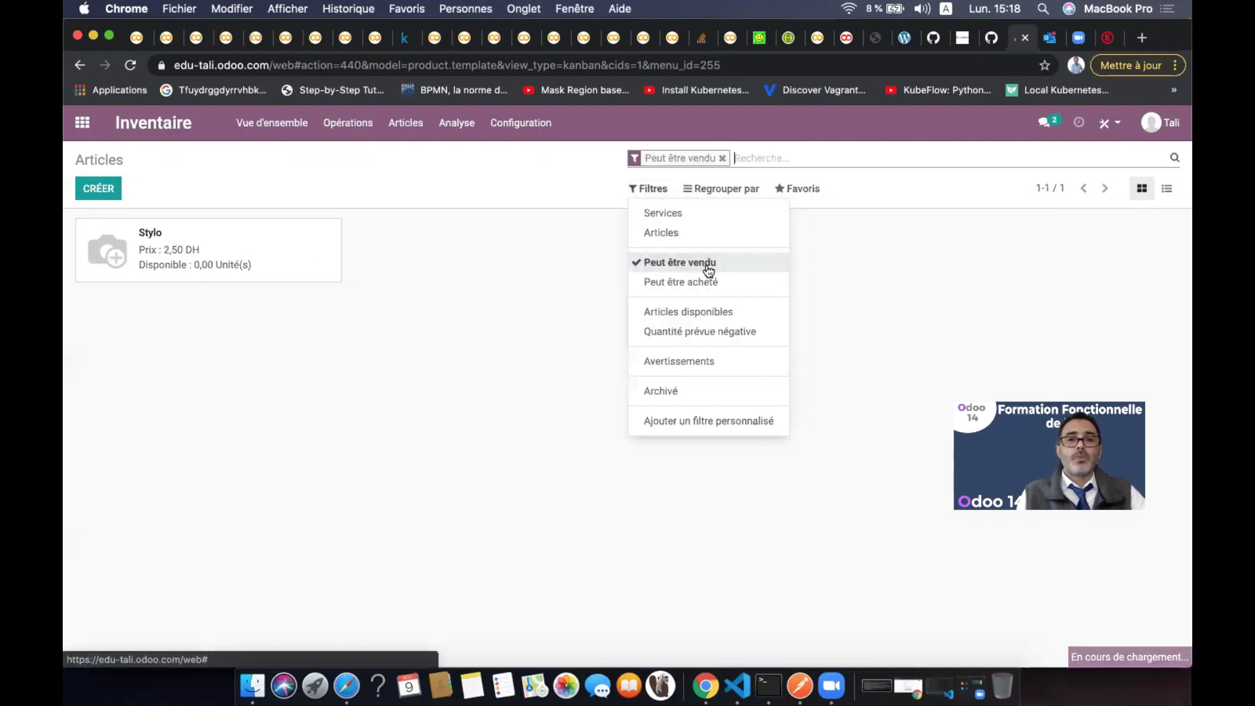
left_click(671, 286)
left_click(665, 268)
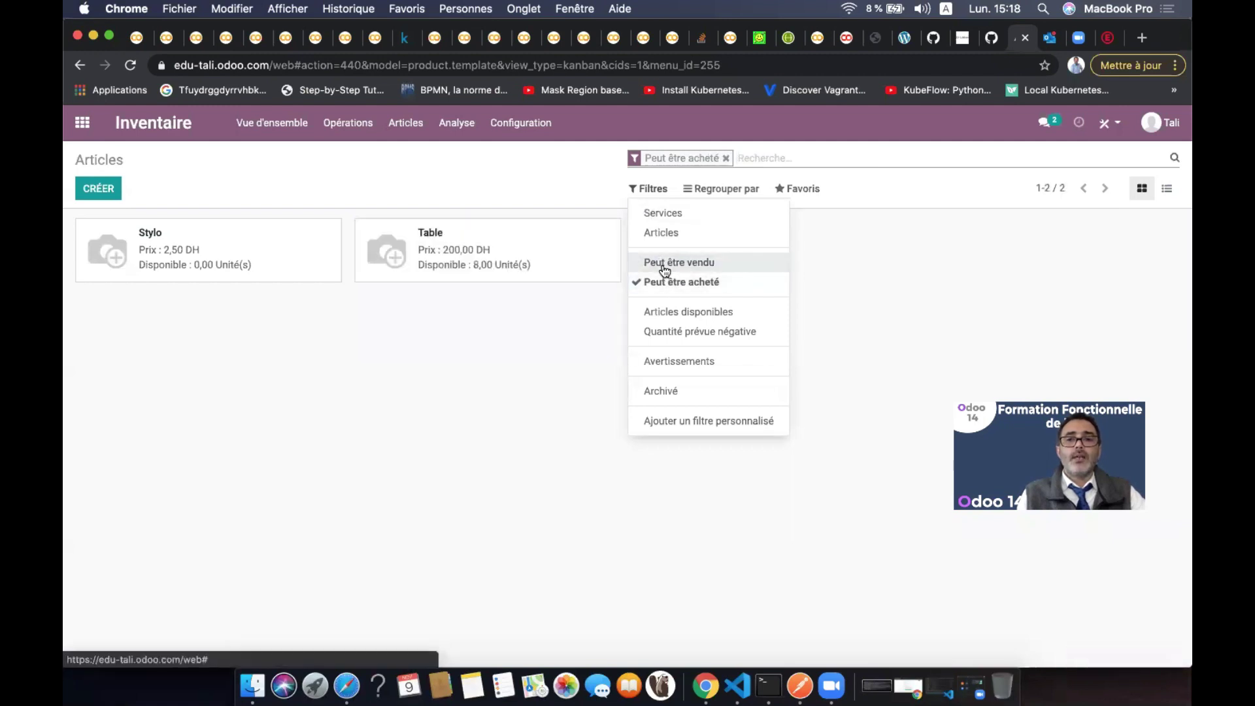
left_click(695, 312)
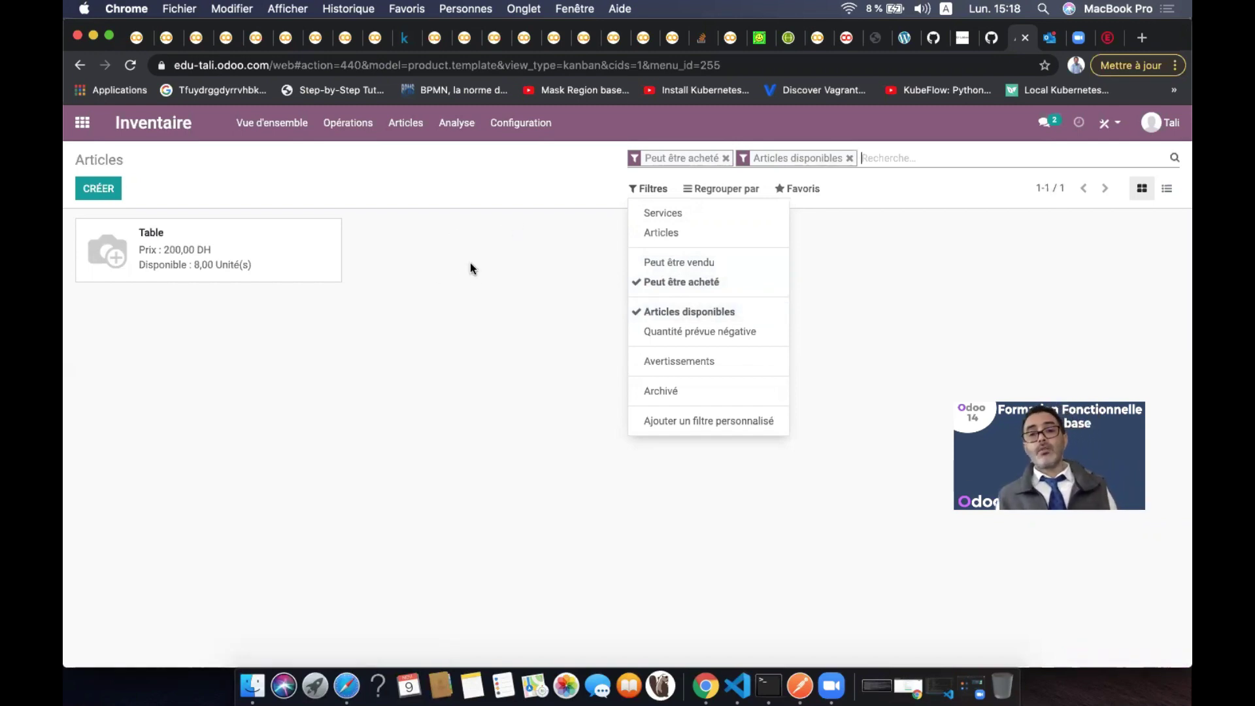
left_click(709, 340)
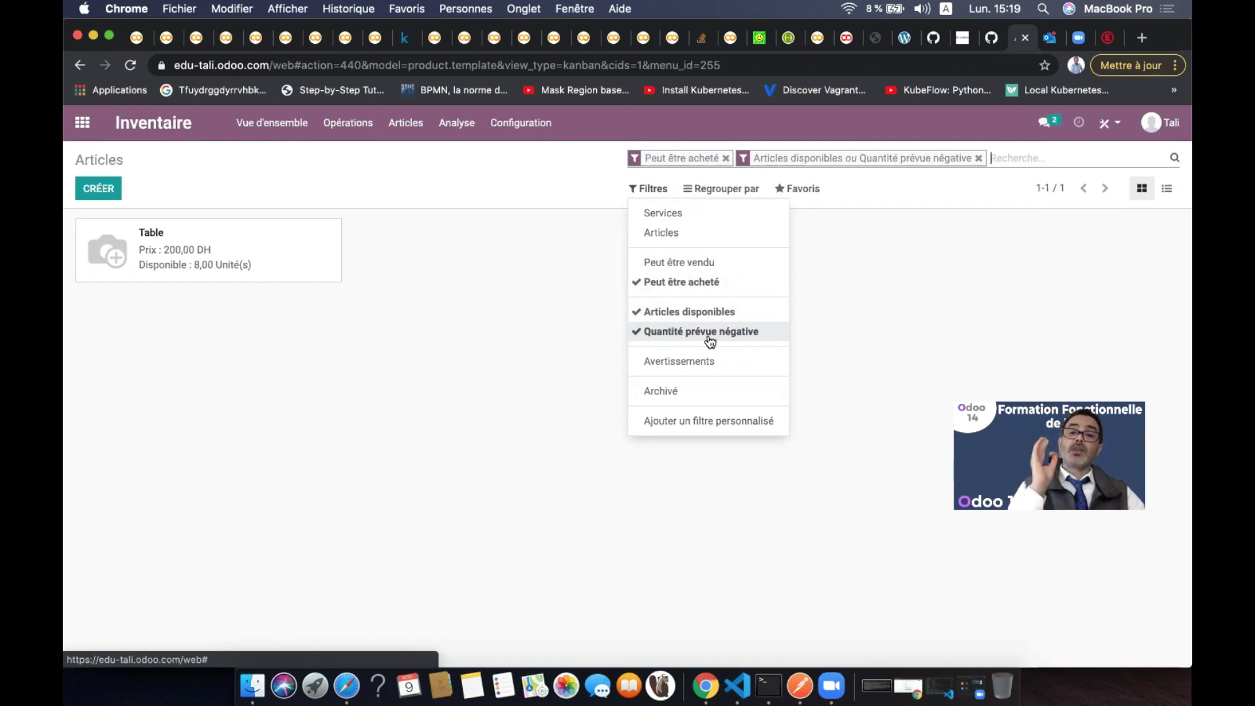
left_click(710, 337)
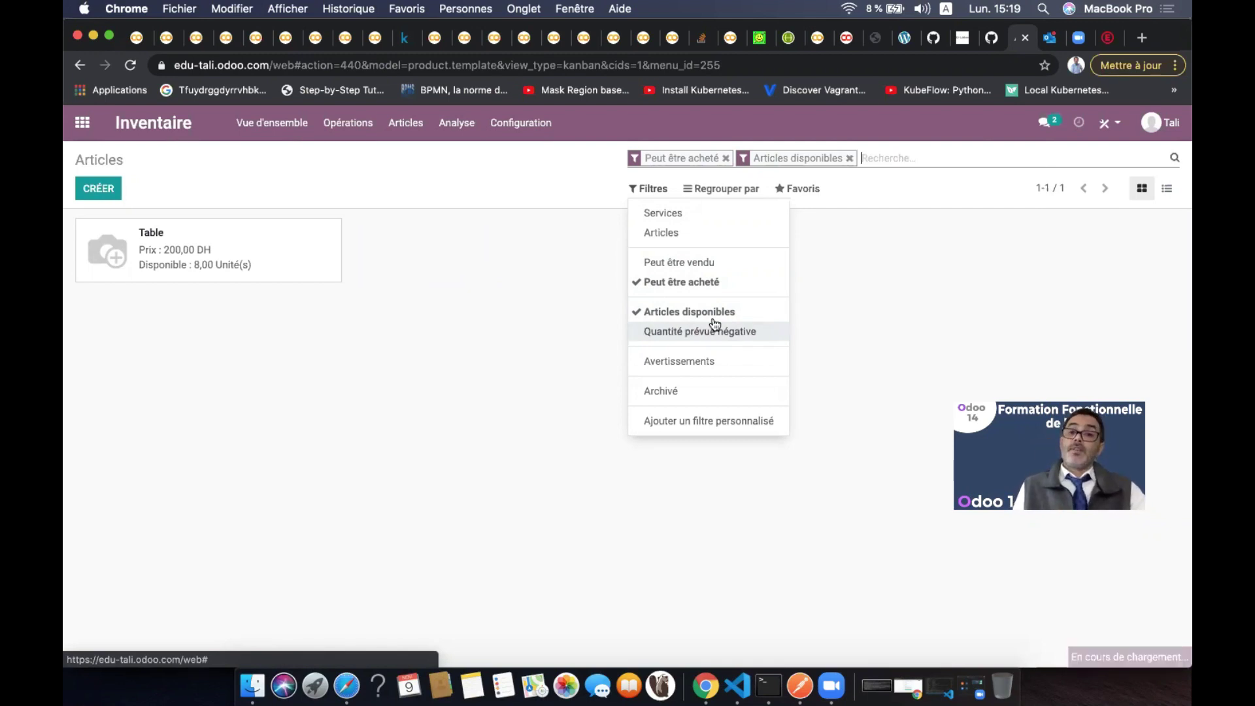
left_click(713, 313)
left_click(683, 283)
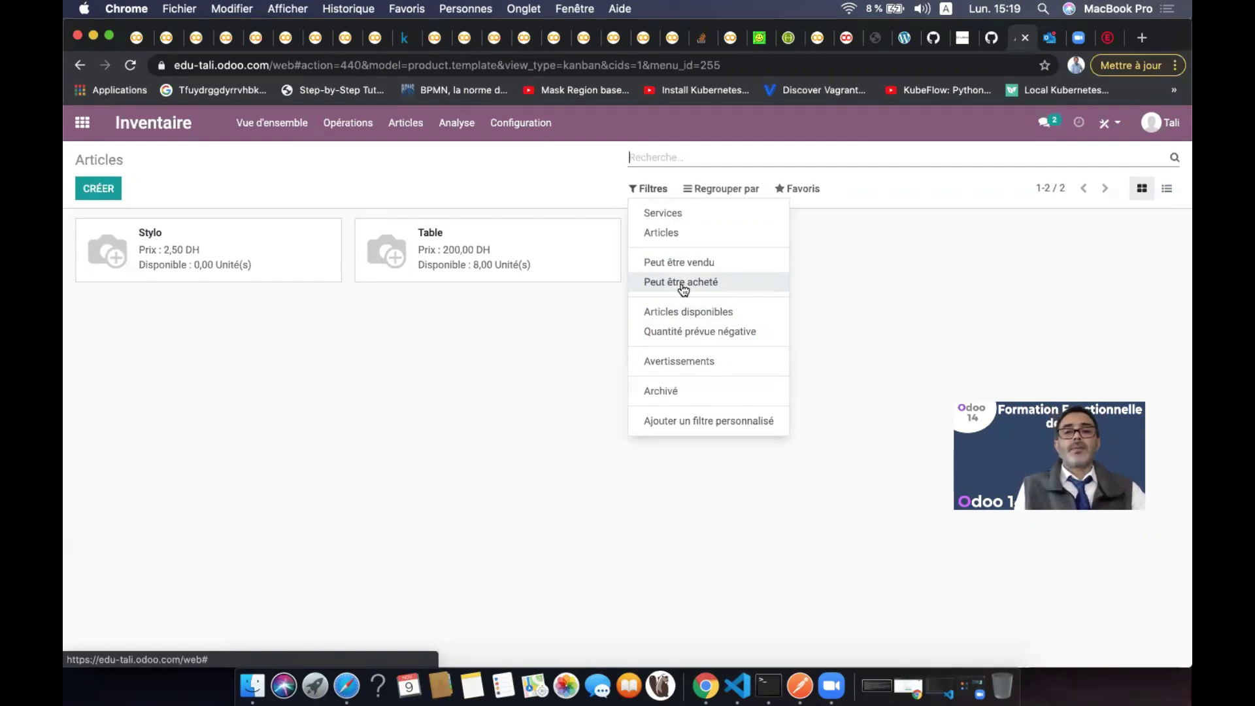
left_click(701, 363)
left_click(700, 362)
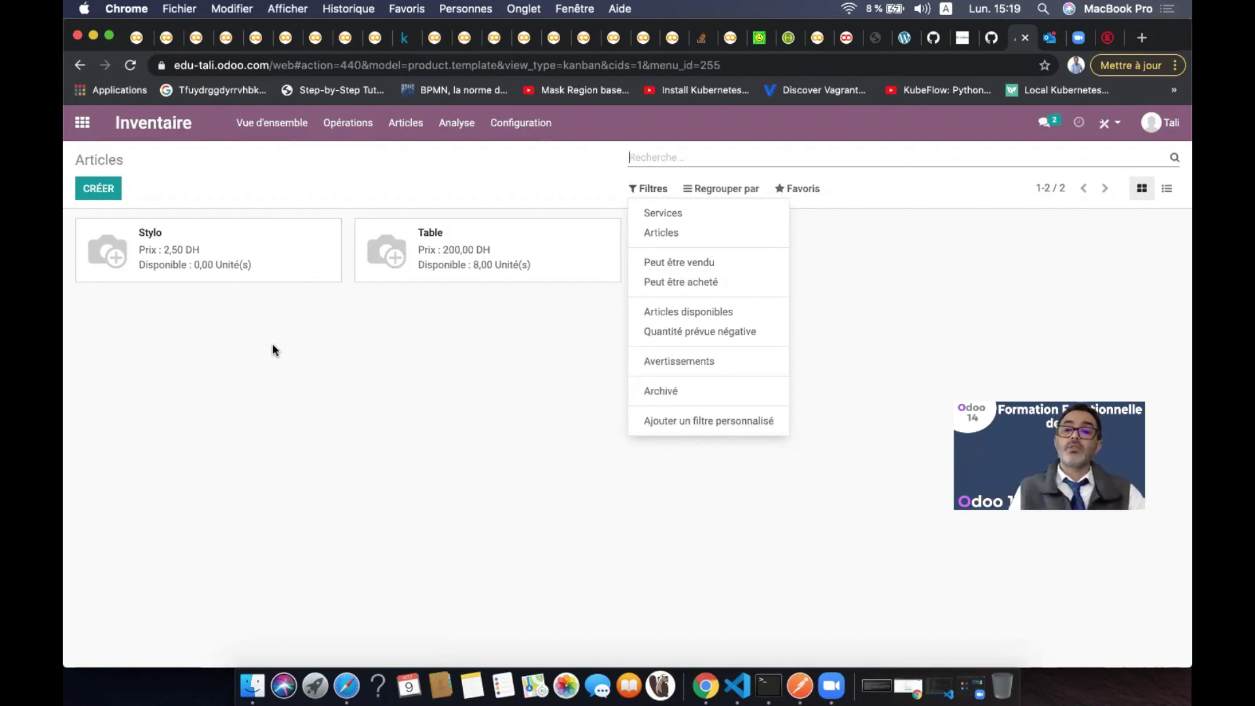
left_click(420, 397)
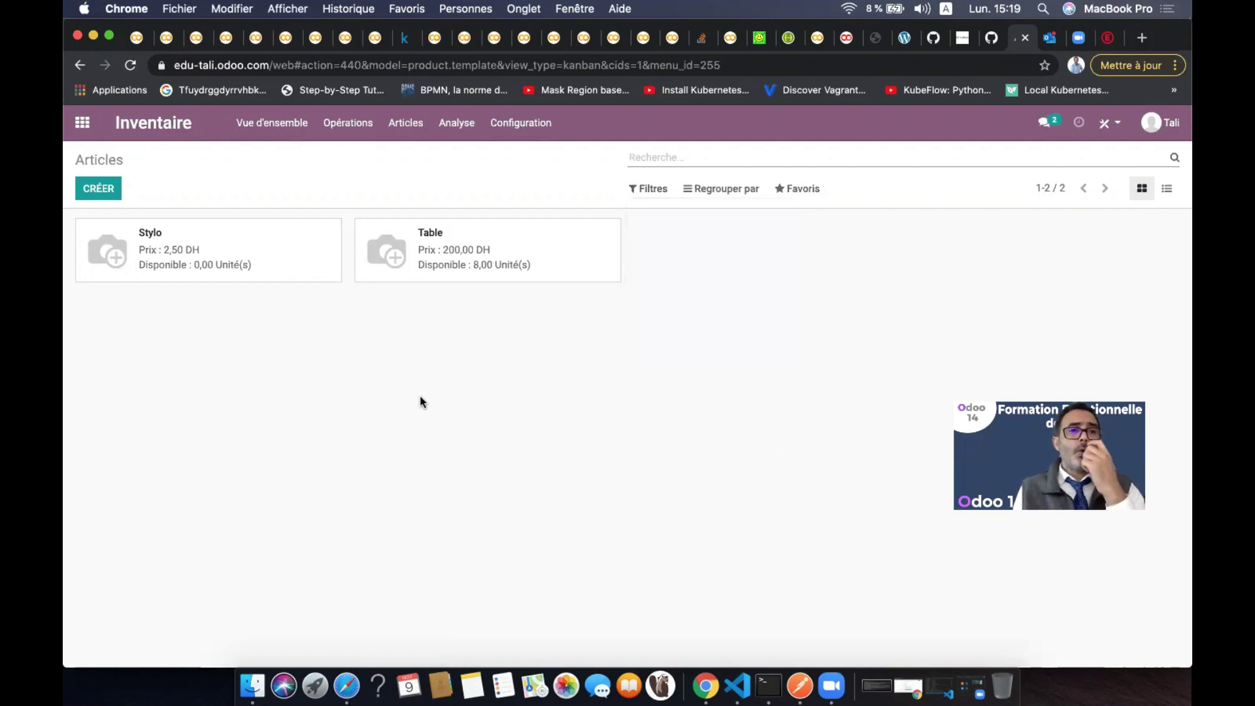
Go to Achats > Commandes > Fournisseurs and switch to list view, showing the CasaBlanca vendor
left_click(82, 123)
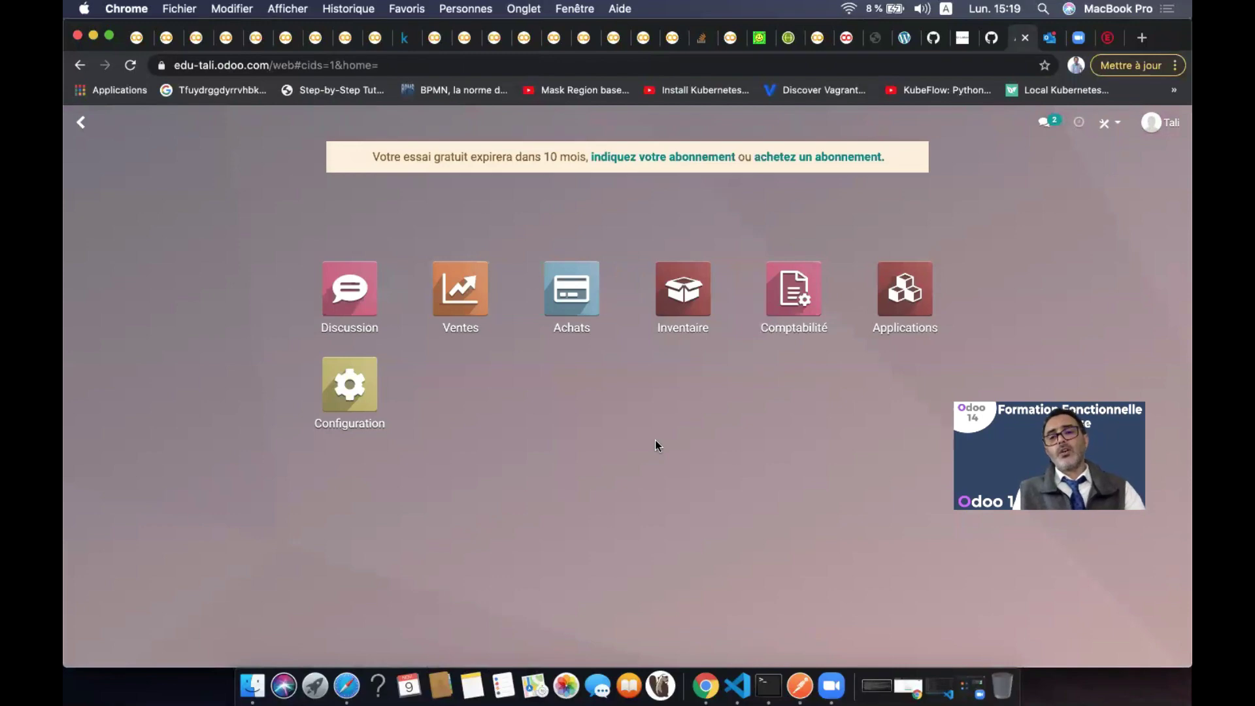
left_click(584, 302)
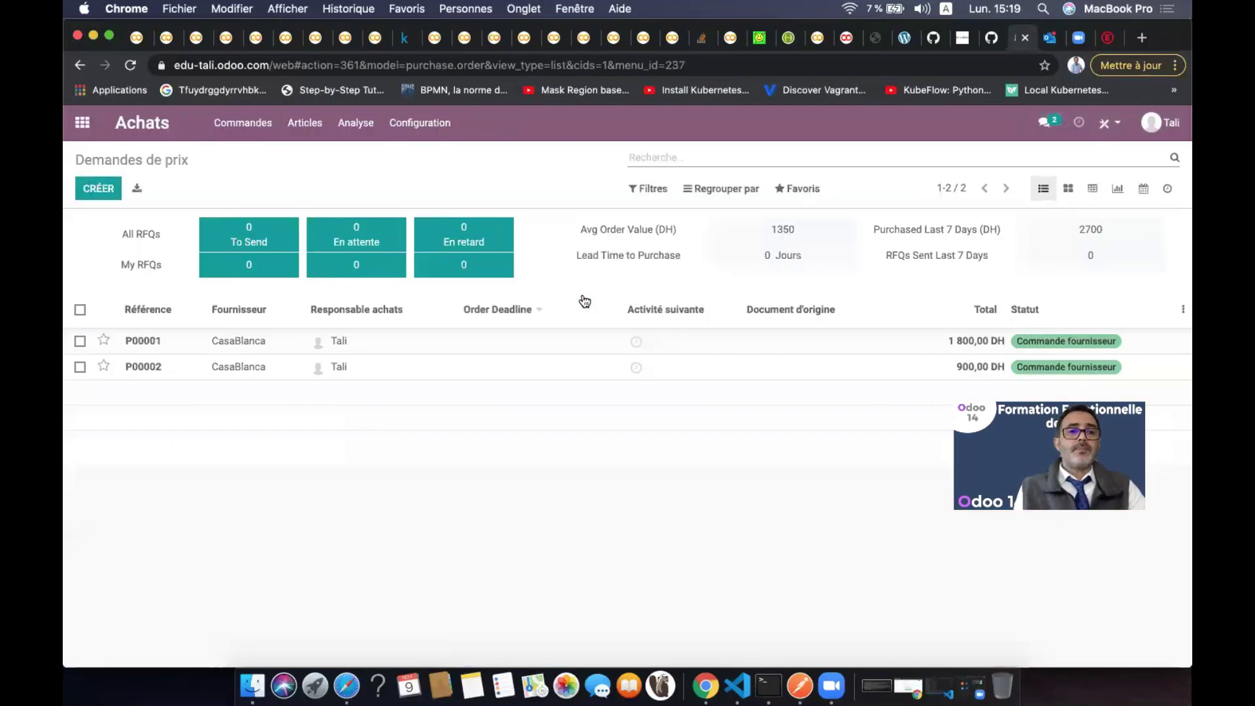
left_click(246, 123)
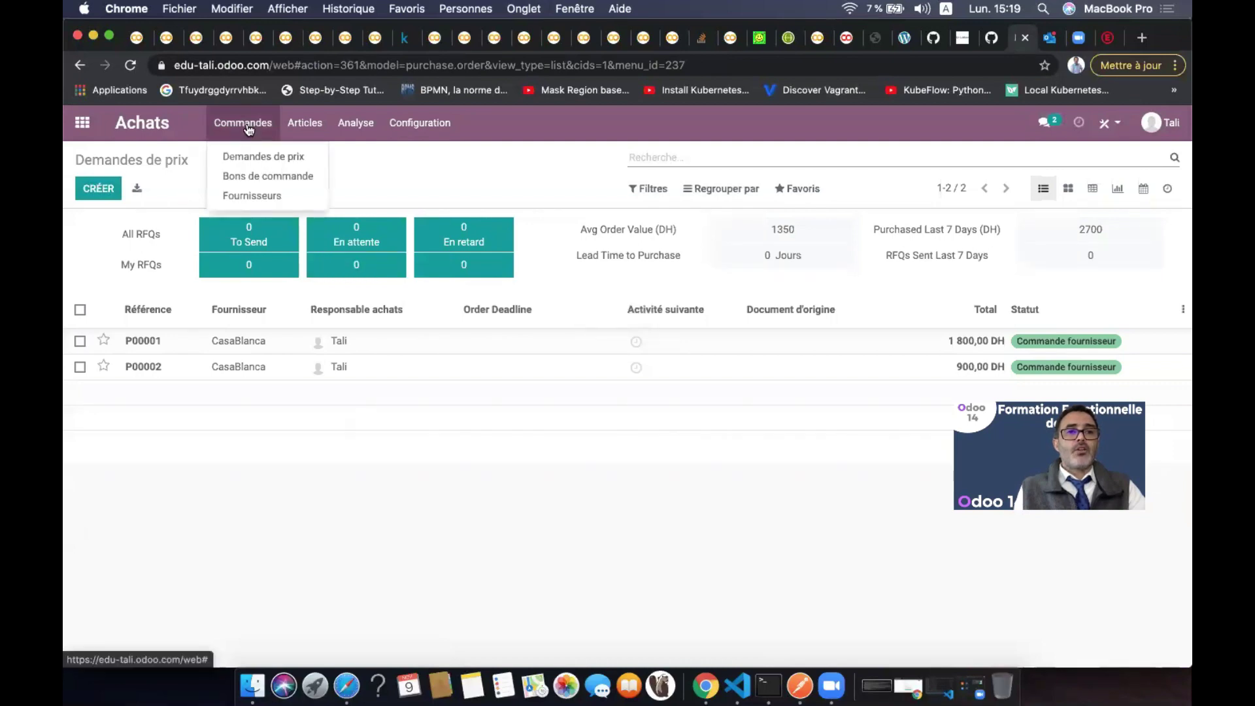
left_click(266, 195)
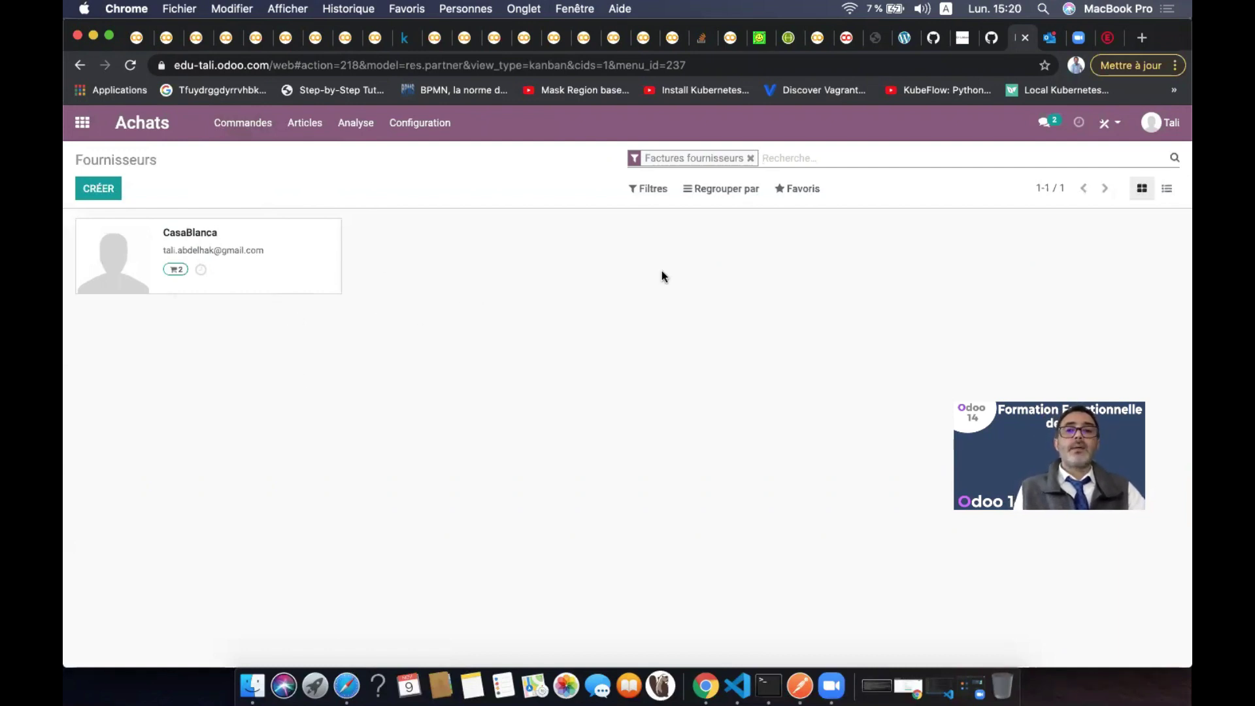
left_click(1165, 190)
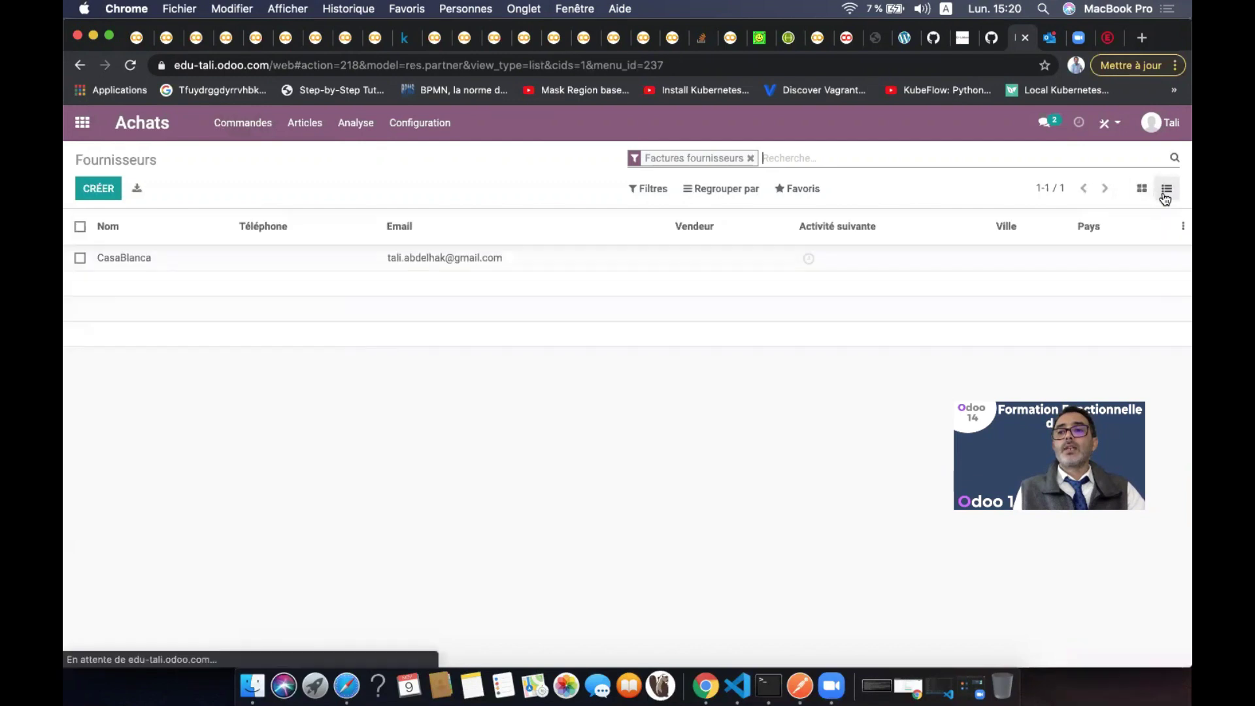
Create a new vendor by typing 'Rabat' and picking the RABAT Joyas company suggestion
left_click(100, 191)
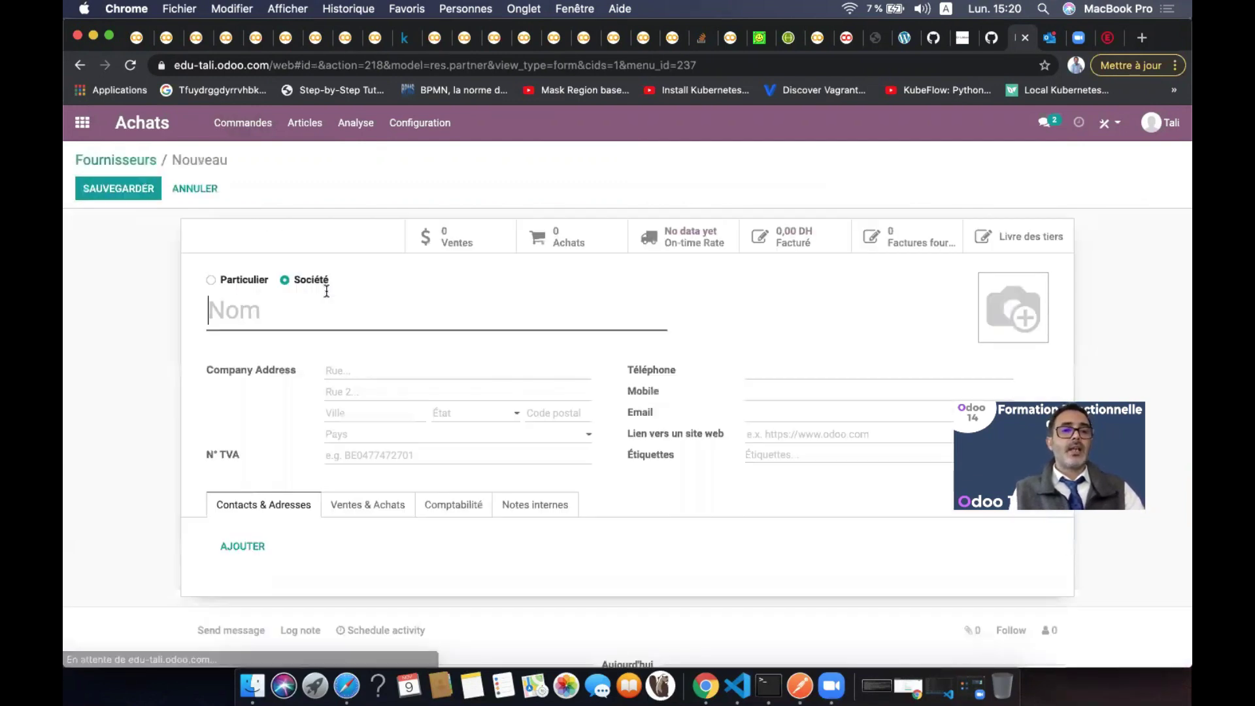
type("Rabat")
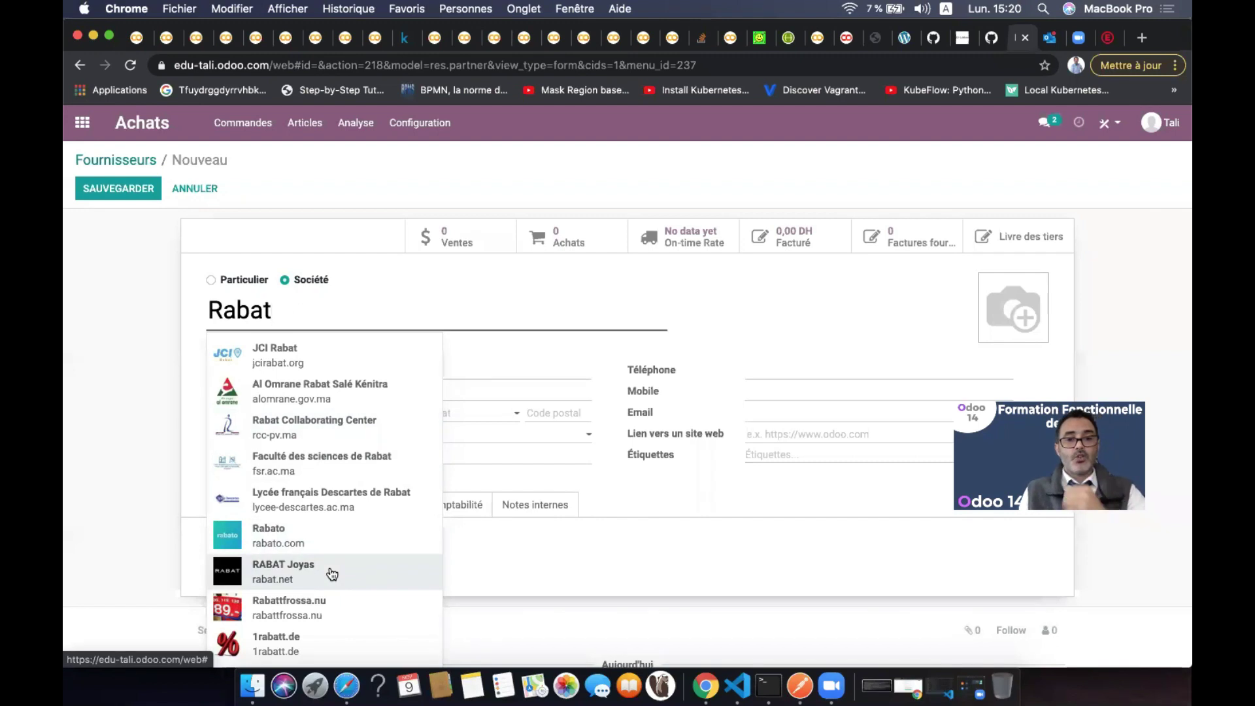
left_click(331, 572)
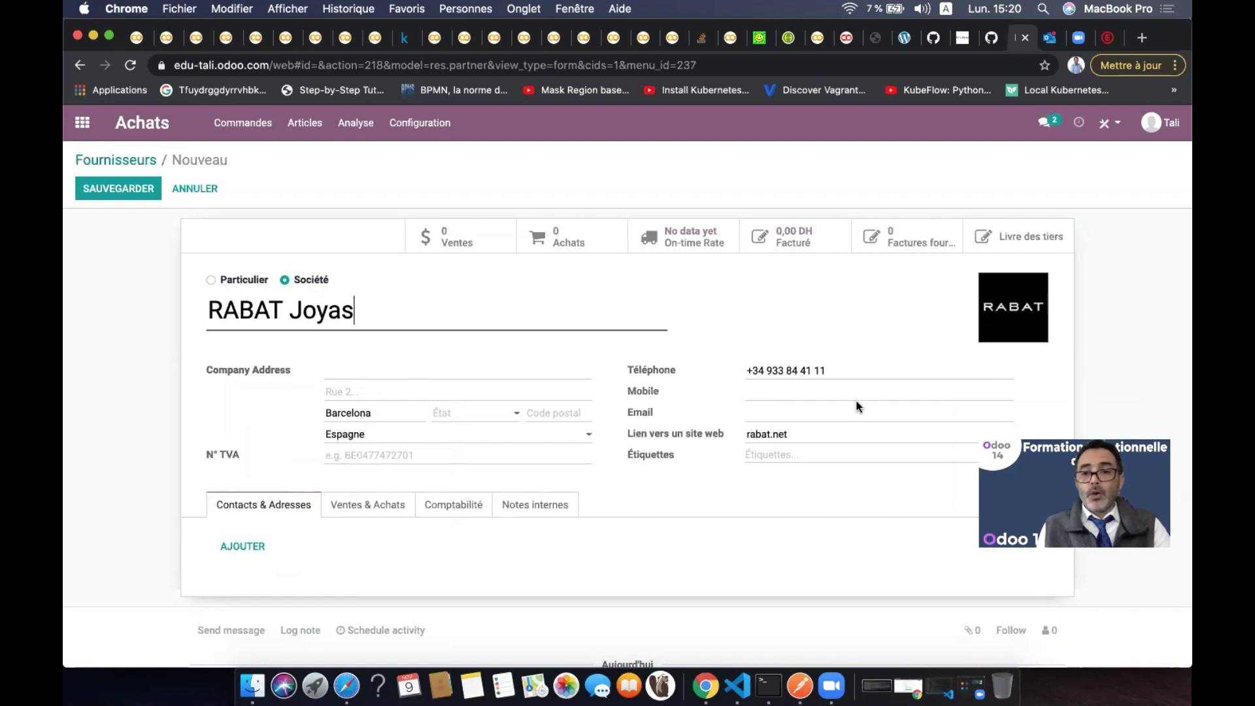
Add a contact with the person's name to RABAT Joyas, save it, and review its details unchanged
left_click(252, 546)
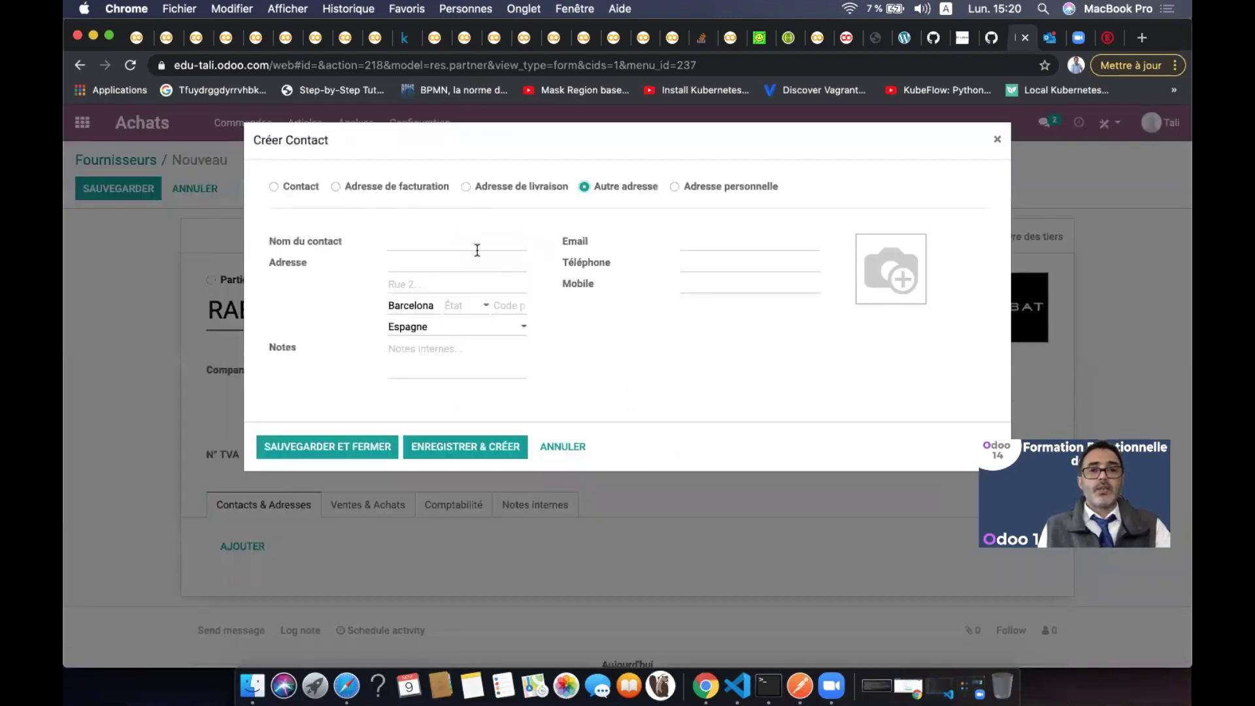
type("Ahmed")
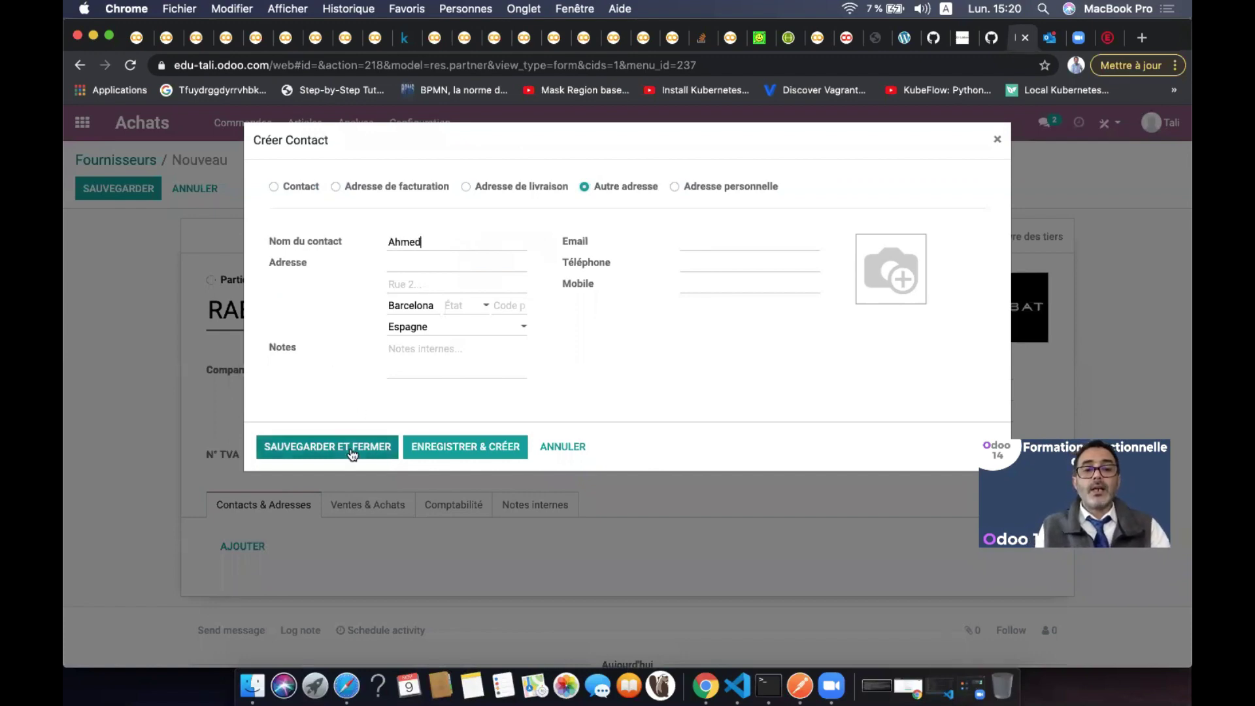
left_click(352, 451)
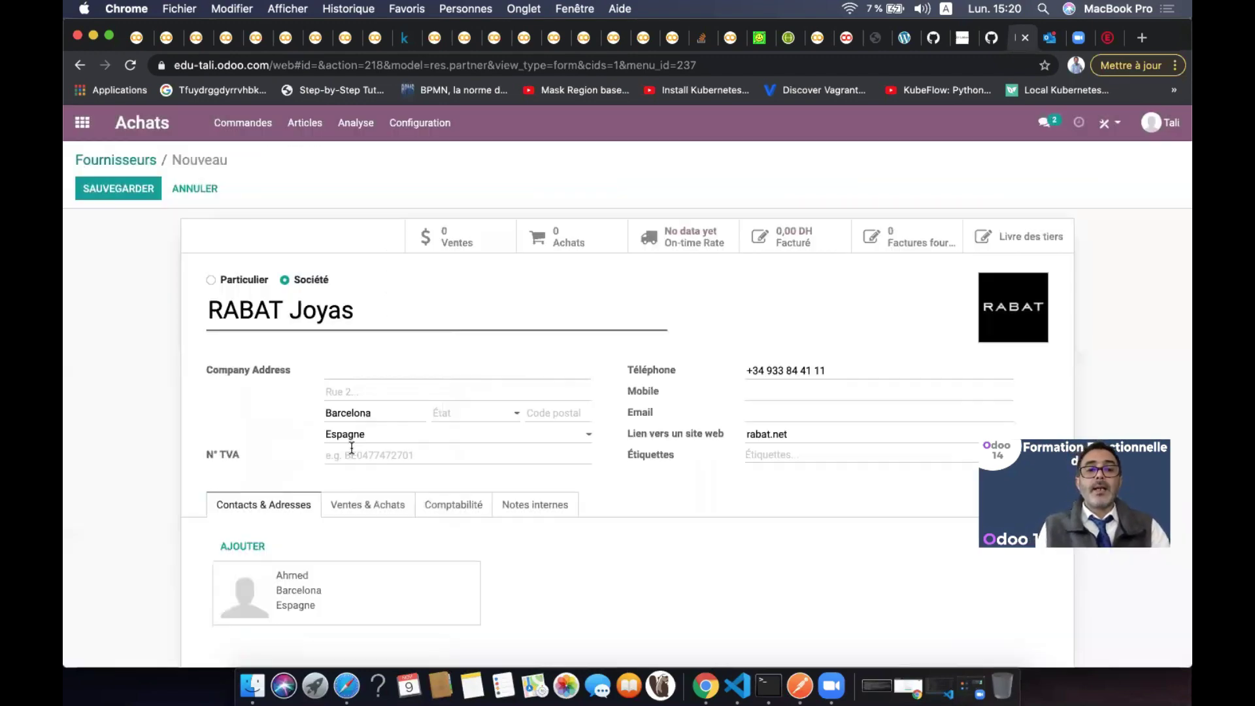
left_click(361, 589)
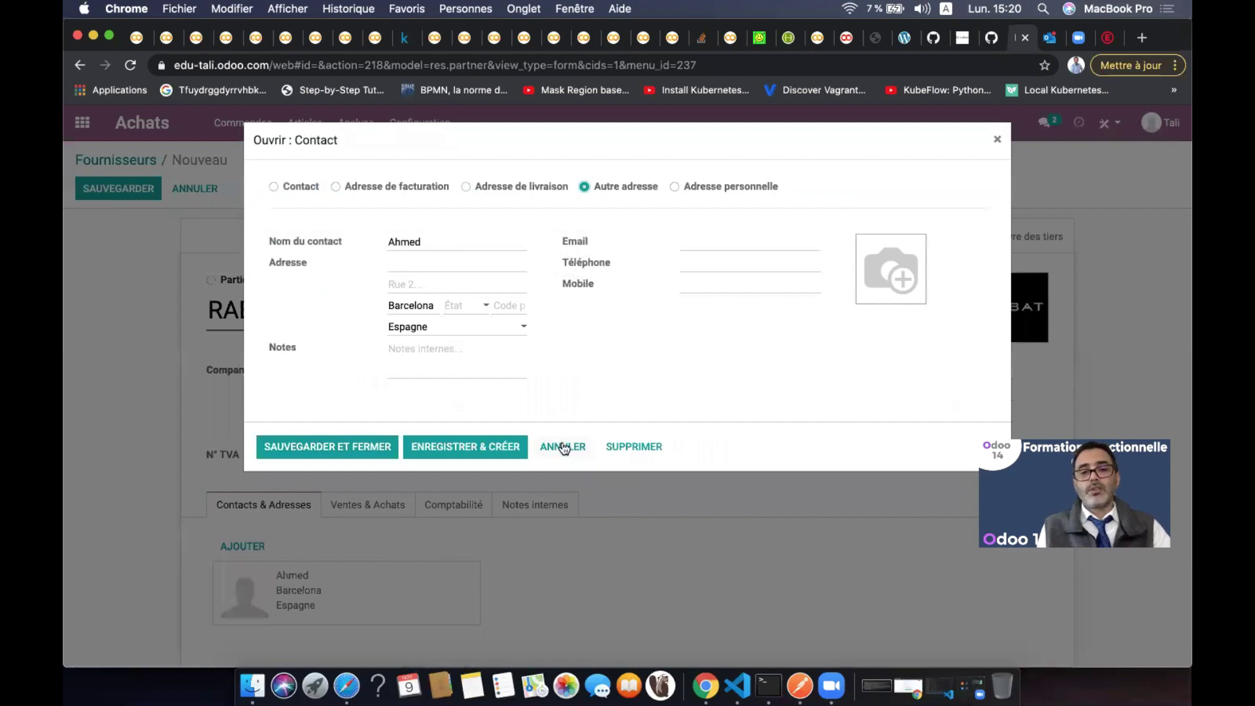
left_click(562, 448)
In Ventes & Achats, make the current user RABAT Joyas's salesperson (Vendeur)
left_click(376, 507)
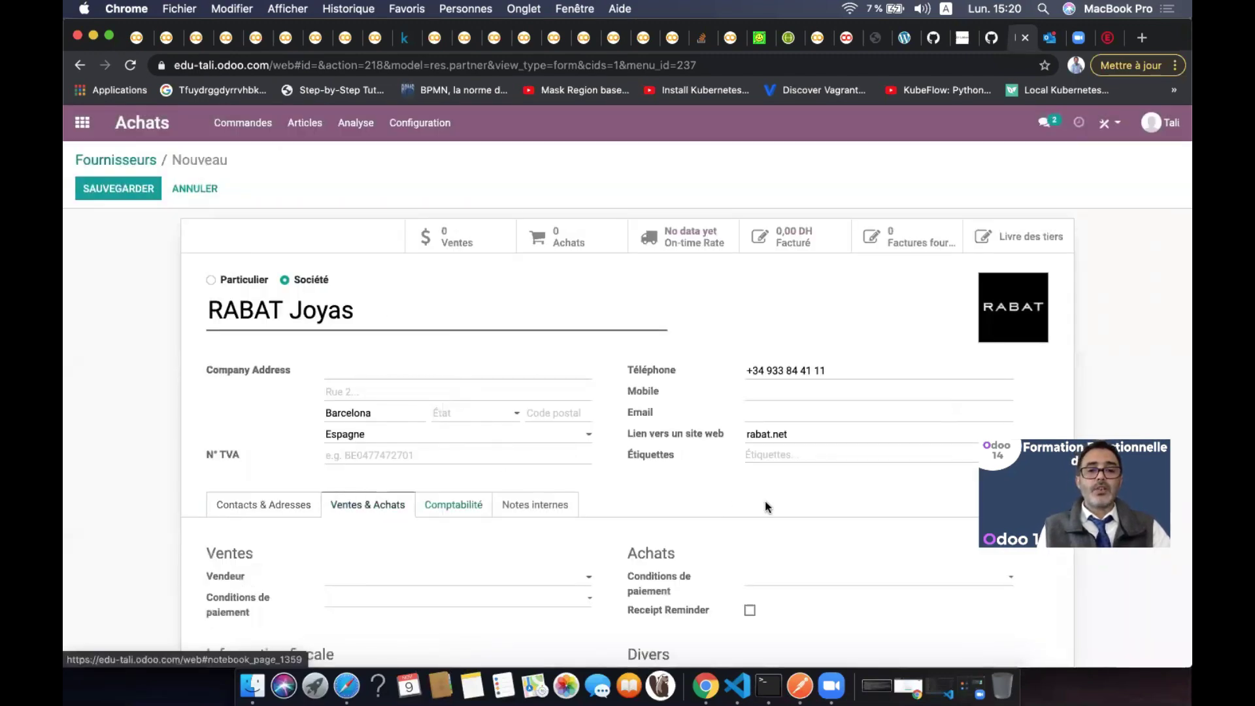
scroll(765, 504, "down", 5)
scroll(713, 386, "up", 2)
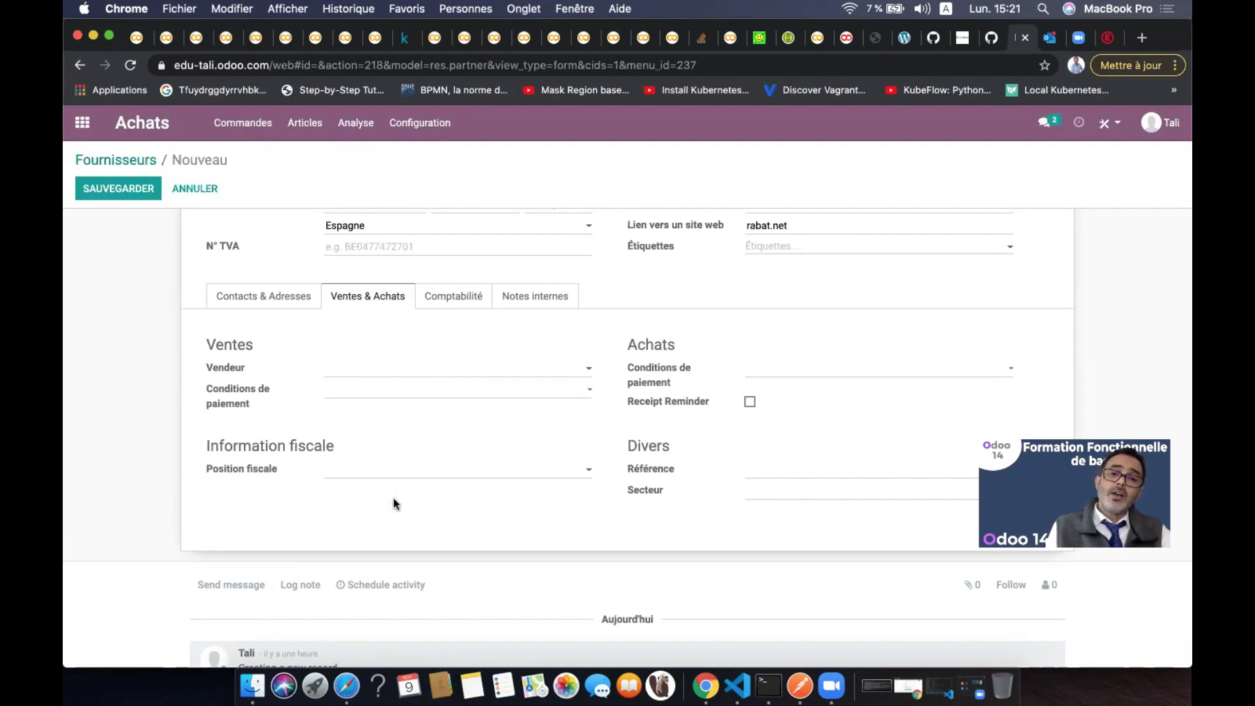
scroll(395, 504, "up", 3)
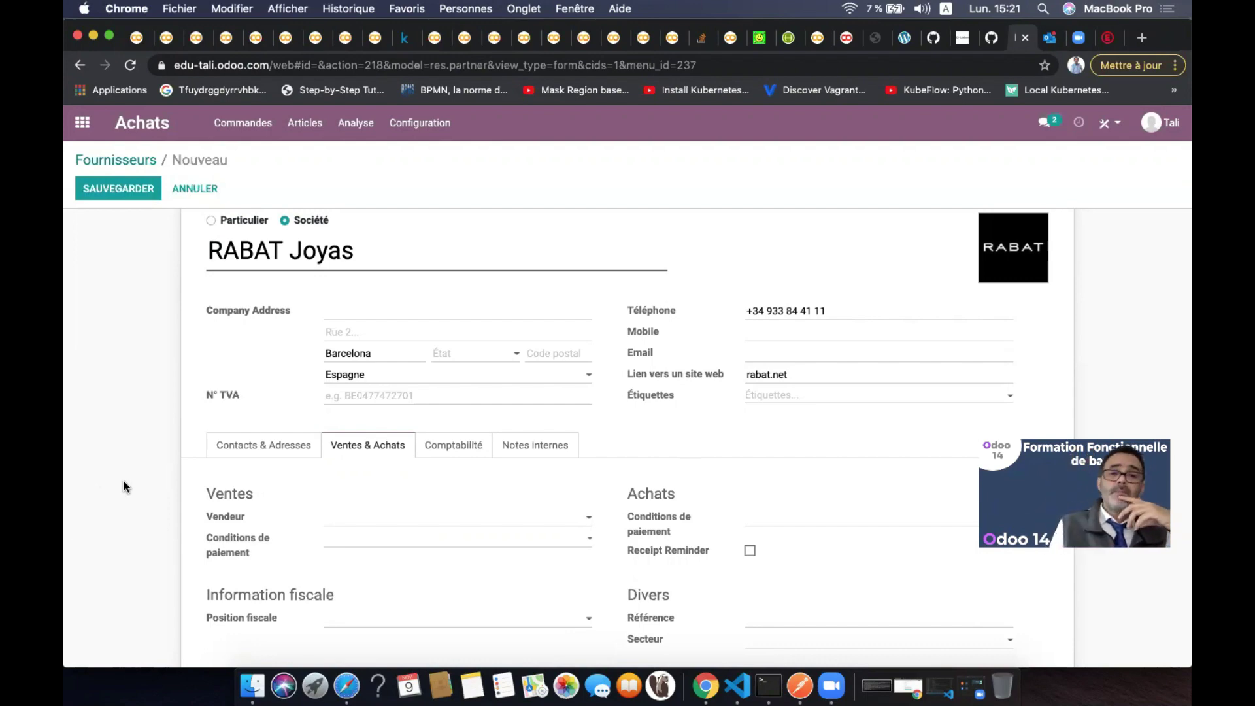
scroll(278, 435, "down", 1)
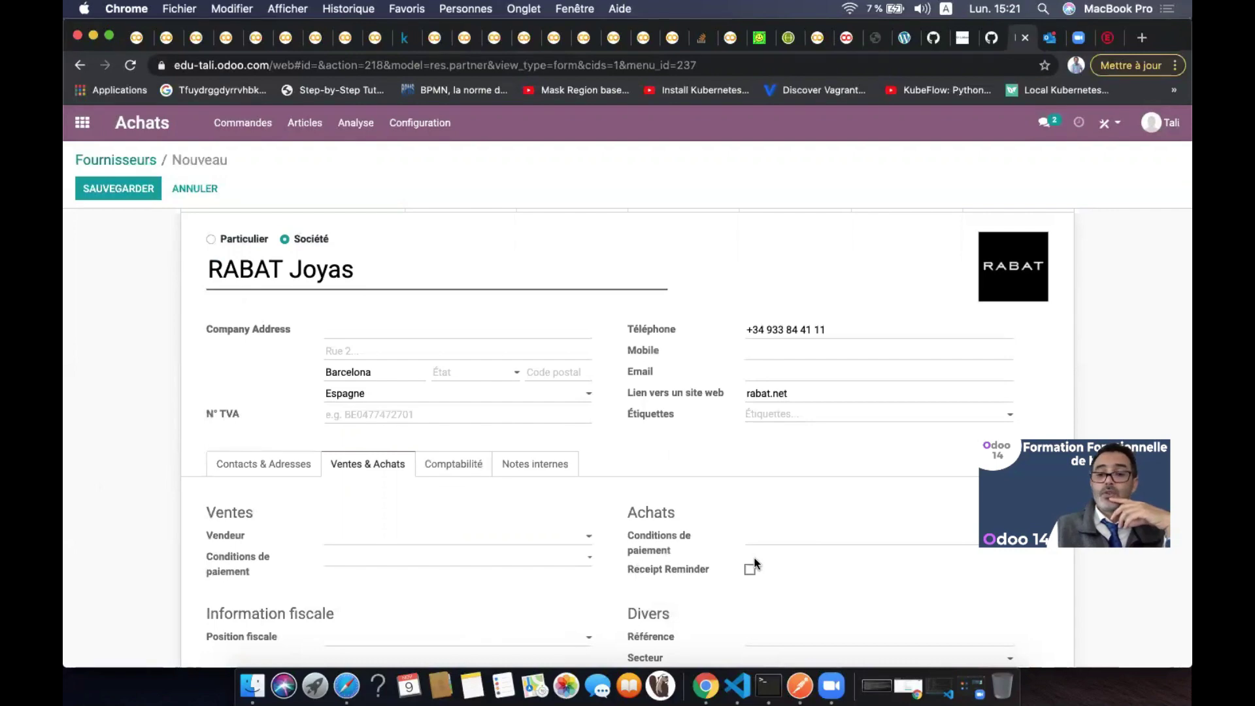
scroll(749, 561, "down", 2)
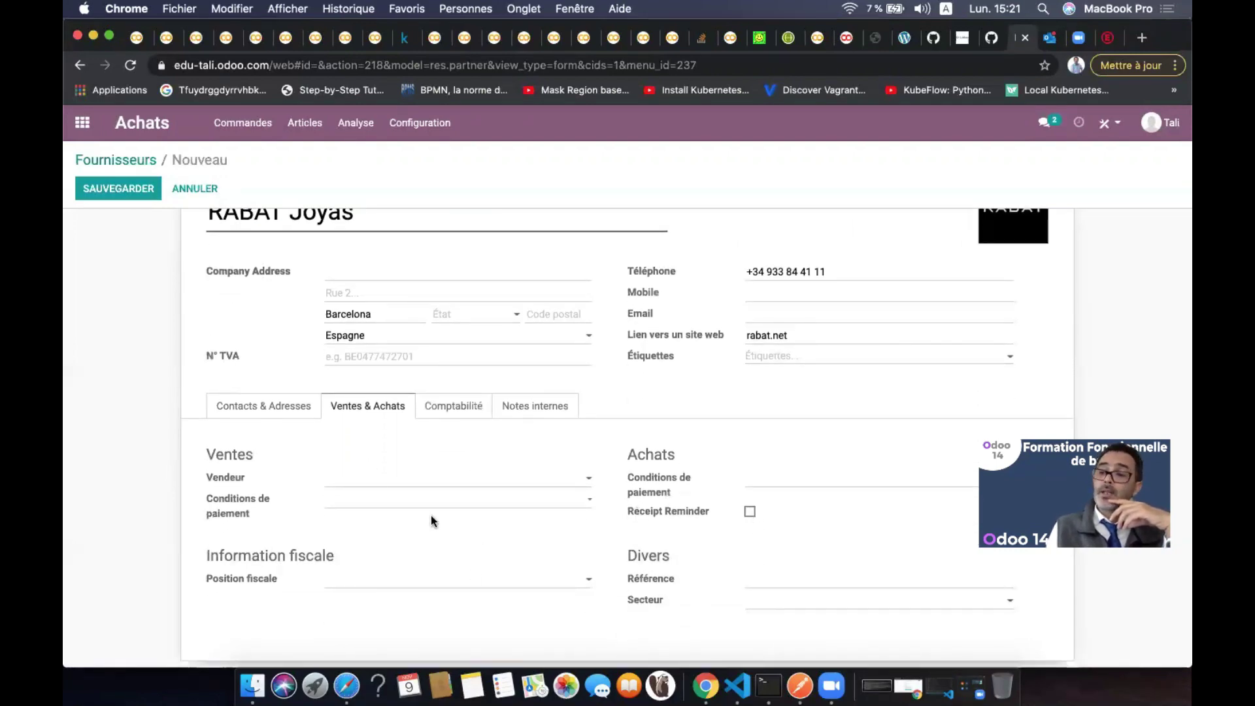
left_click(405, 479)
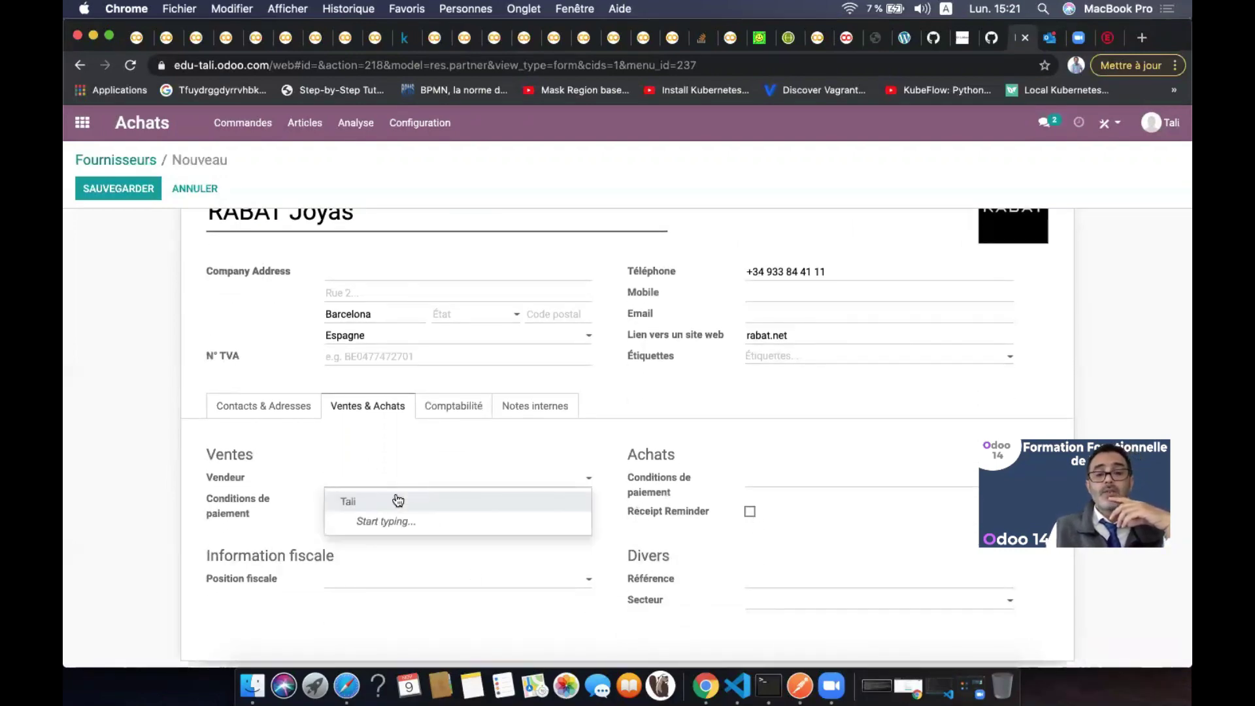
left_click(398, 502)
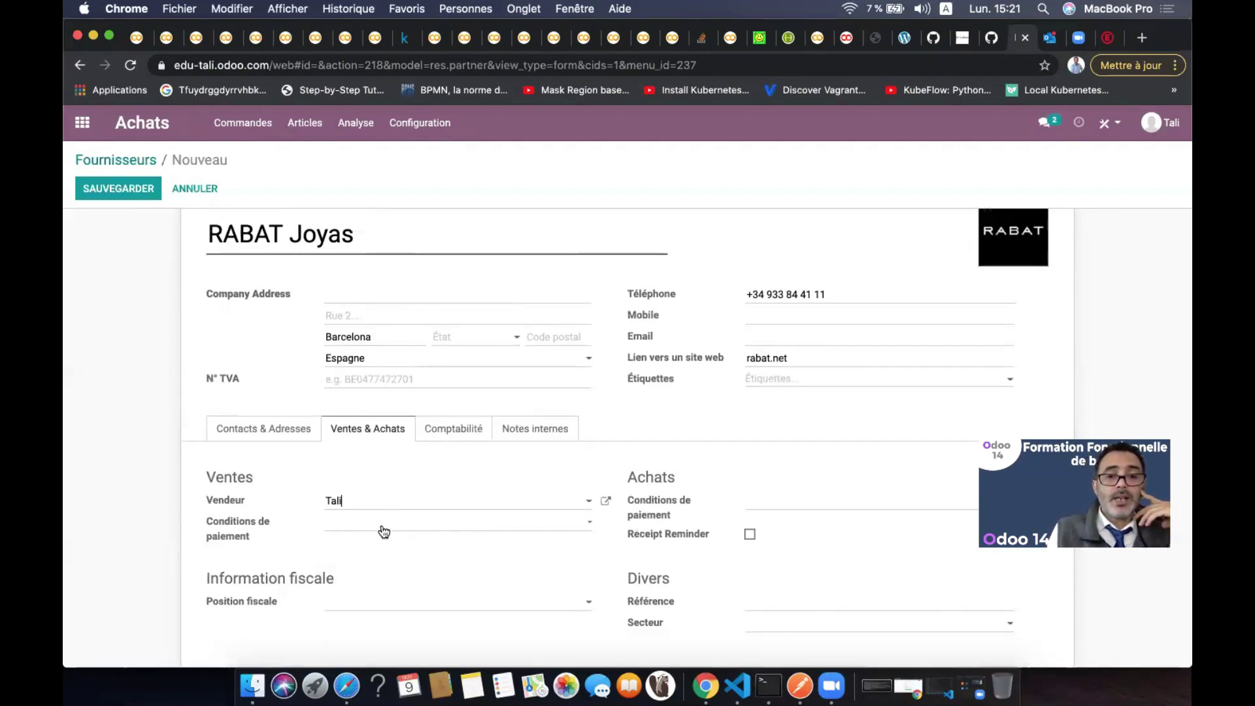
Leave both payment terms unchanged and enable the receipt reminder at 1 day before
left_click(385, 523)
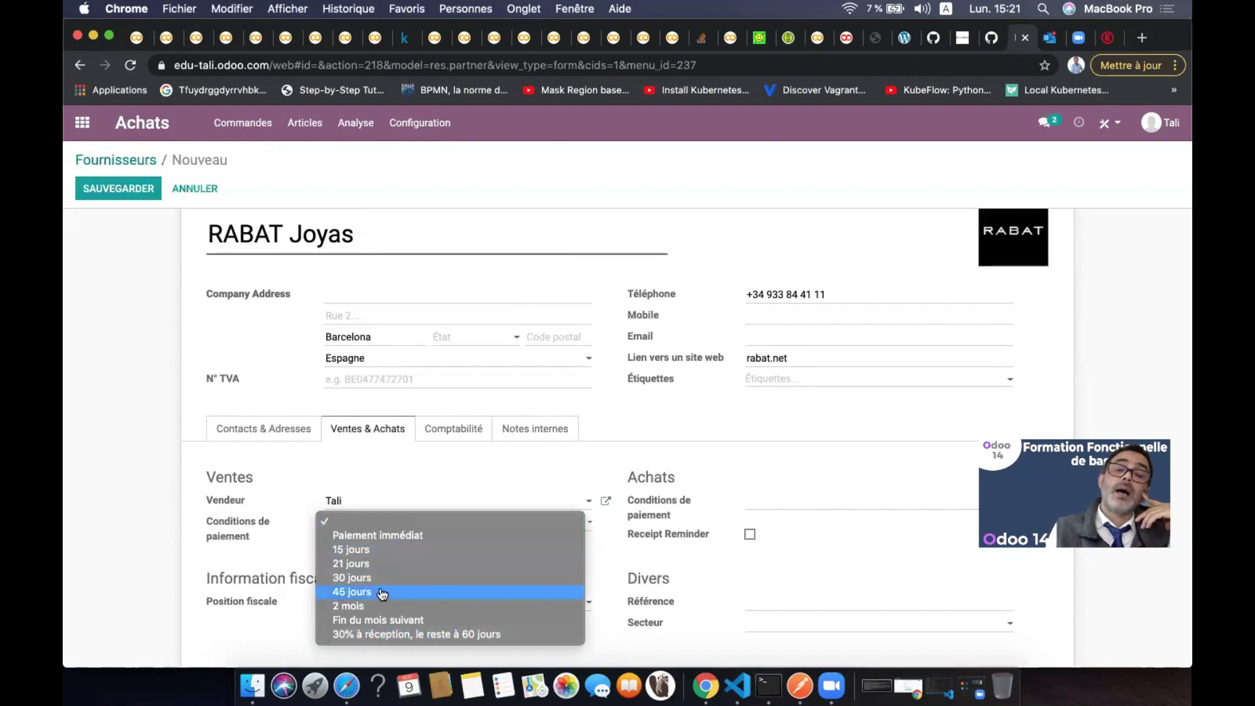
left_click(146, 571)
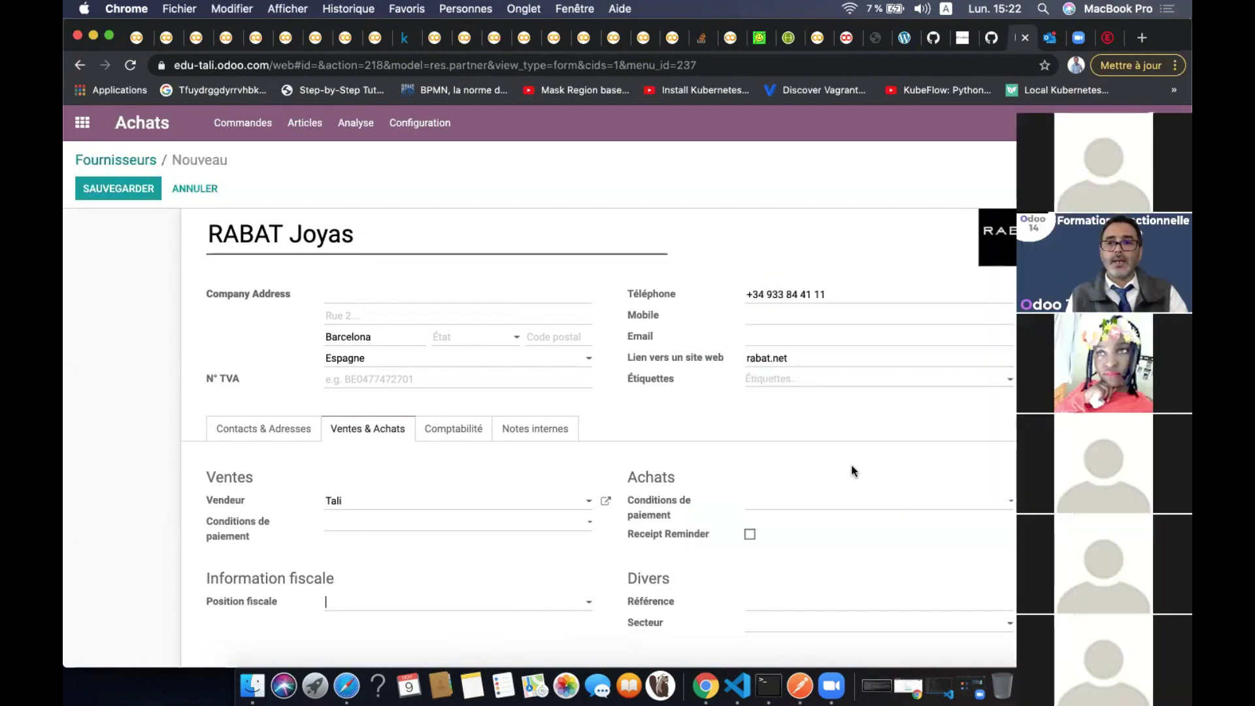
left_click(796, 505)
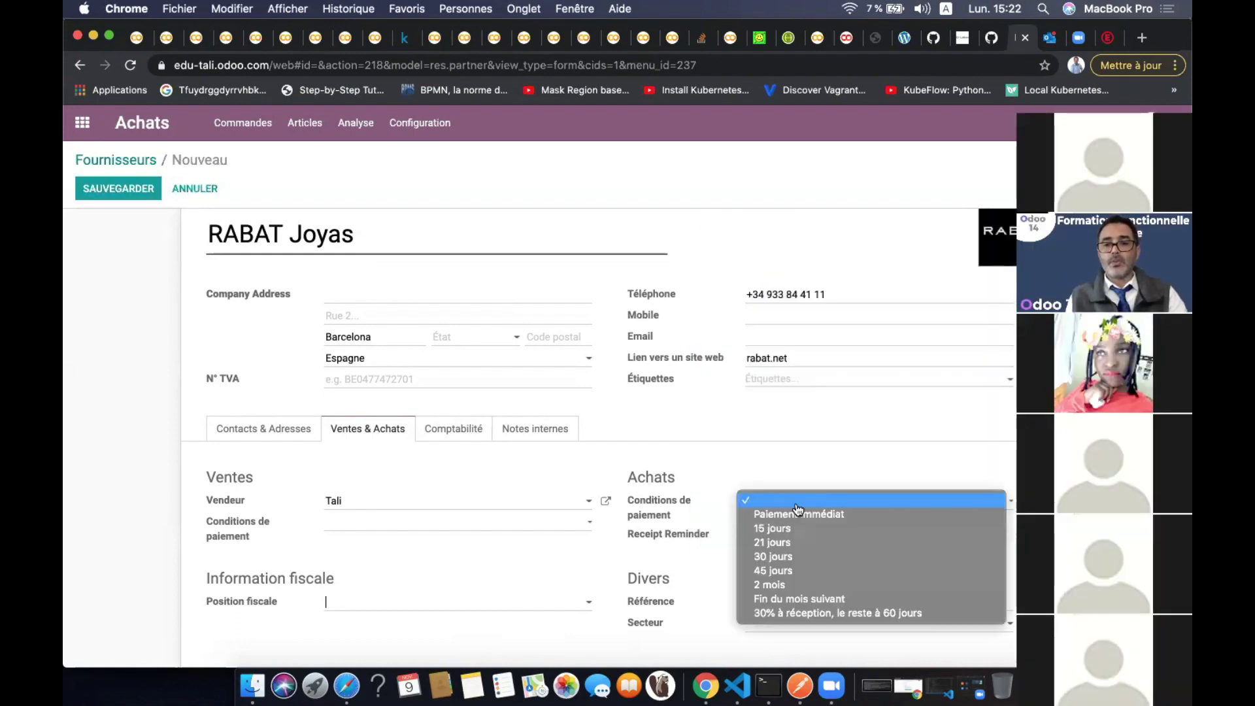
left_click(796, 506)
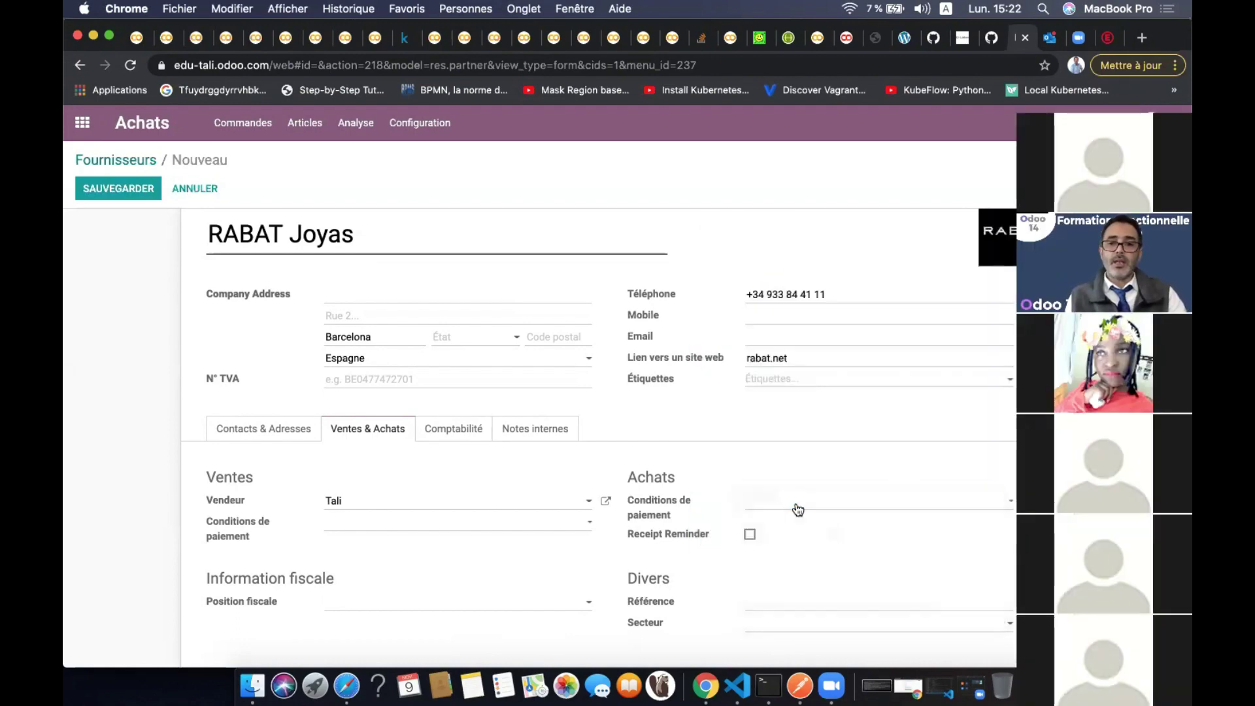
left_click(749, 536)
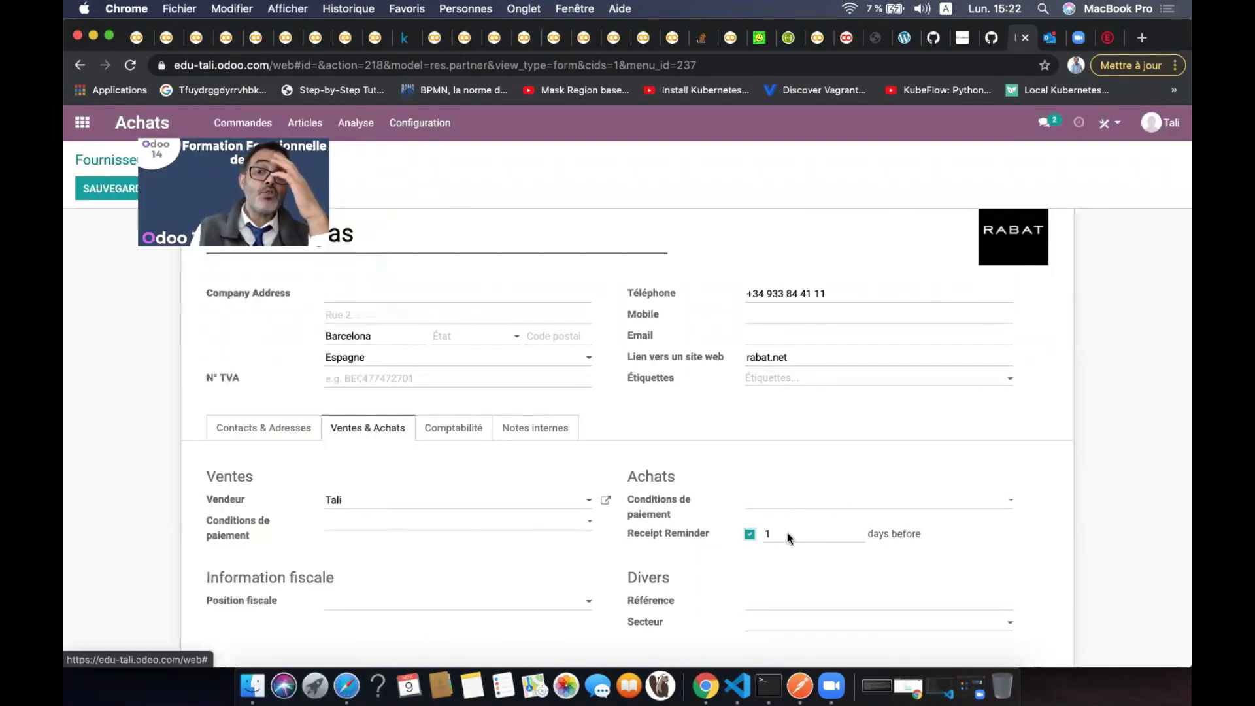
left_click(689, 535)
left_click(750, 533)
mouse_move(787, 536)
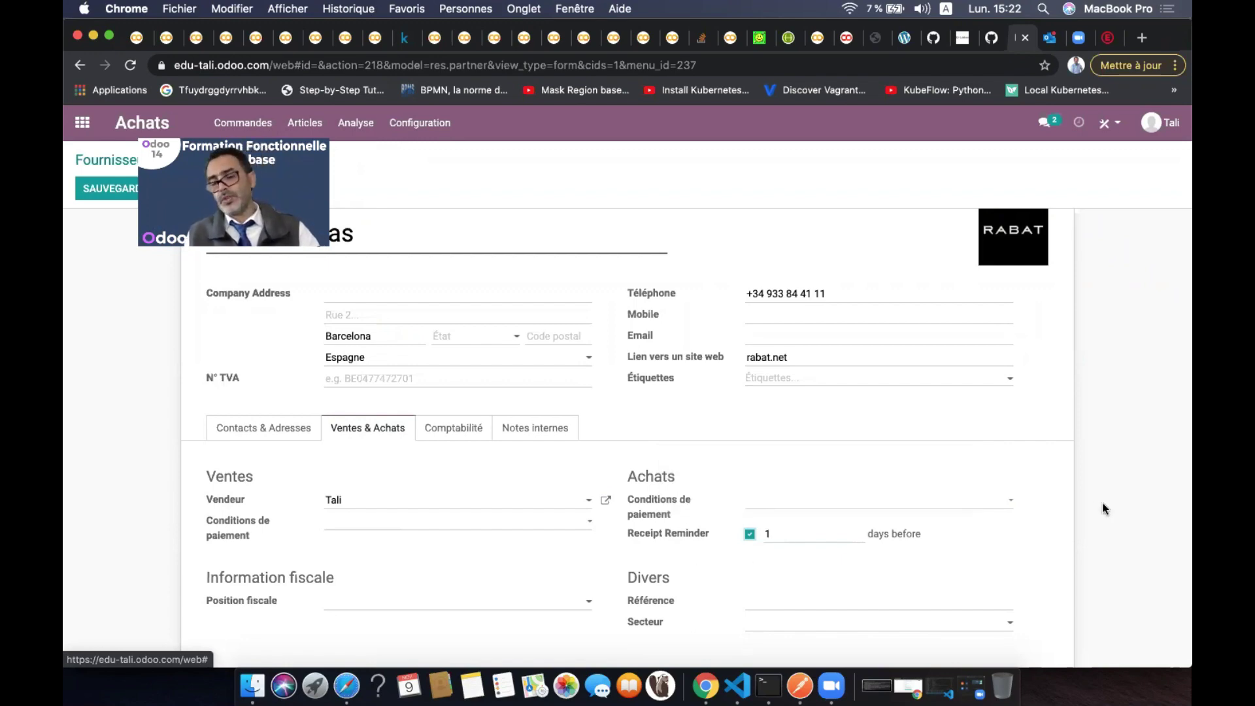
scroll(1102, 502, "down", 3)
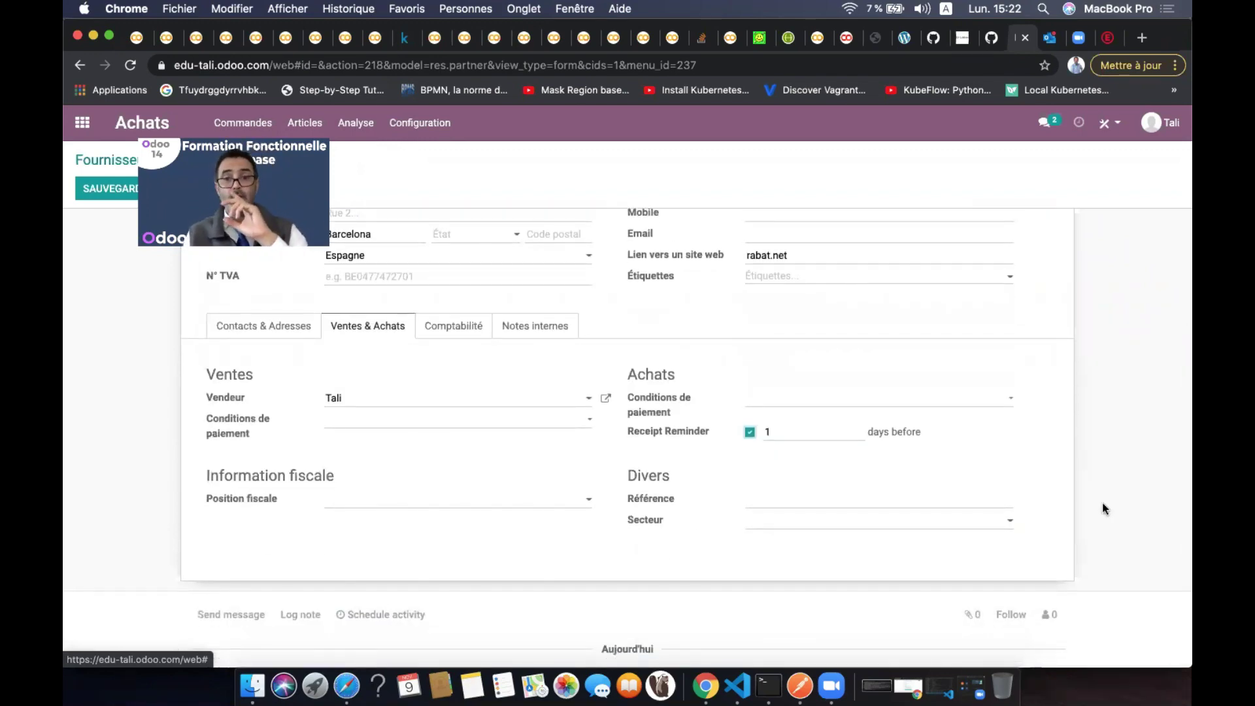
Enter the supplier's e-mail address in the Email field
scroll(1072, 409, "up", 3)
left_click(831, 337)
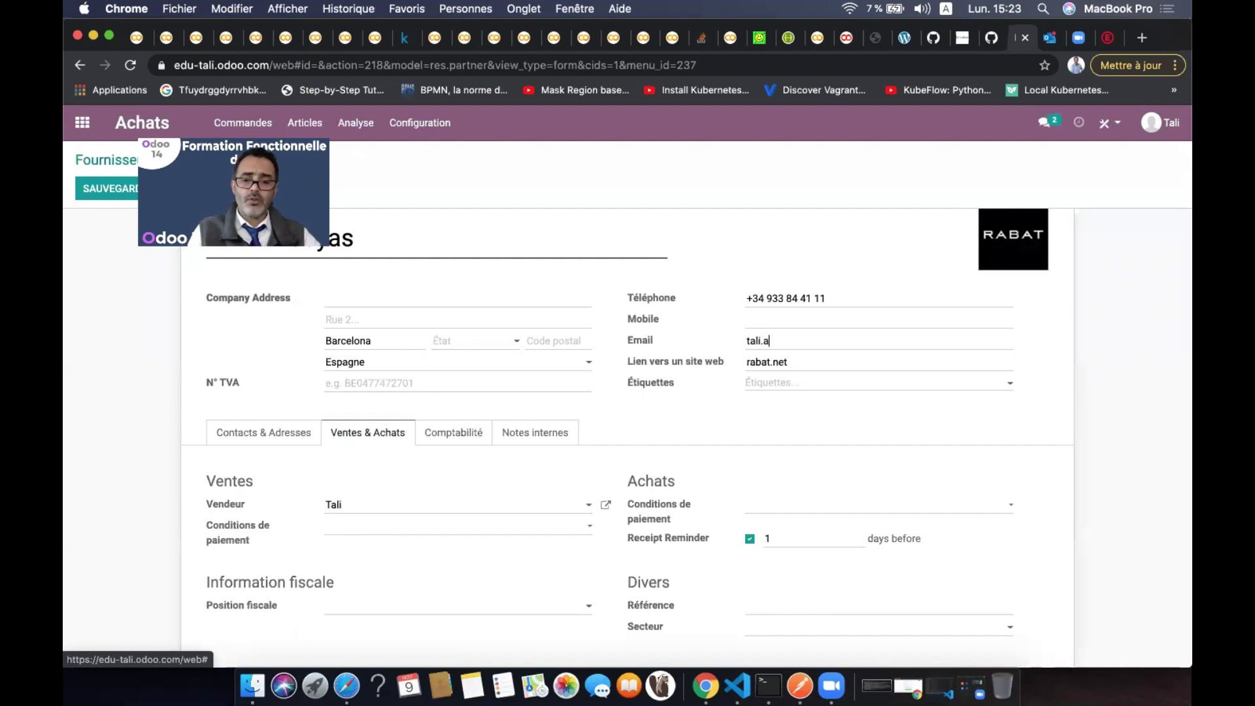
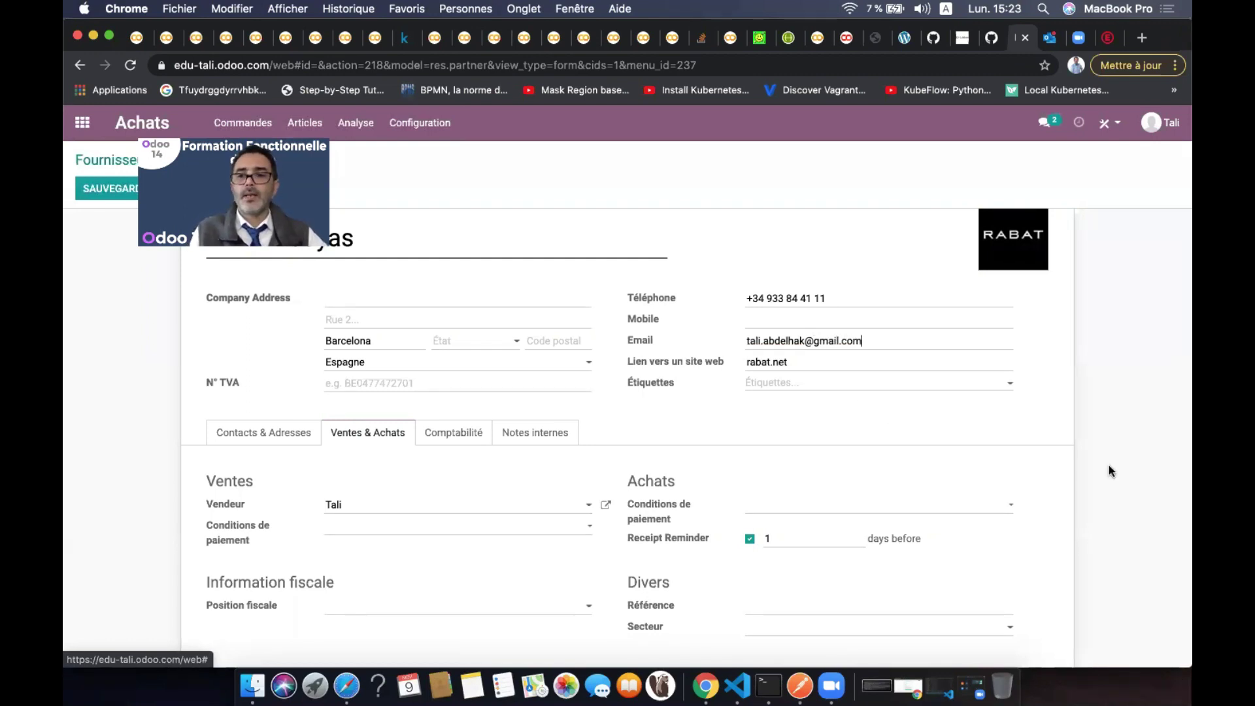
Leave Secteur empty and show the Comptabilité tab with accounts 342110 and 441100
scroll(1108, 465, "down", 3)
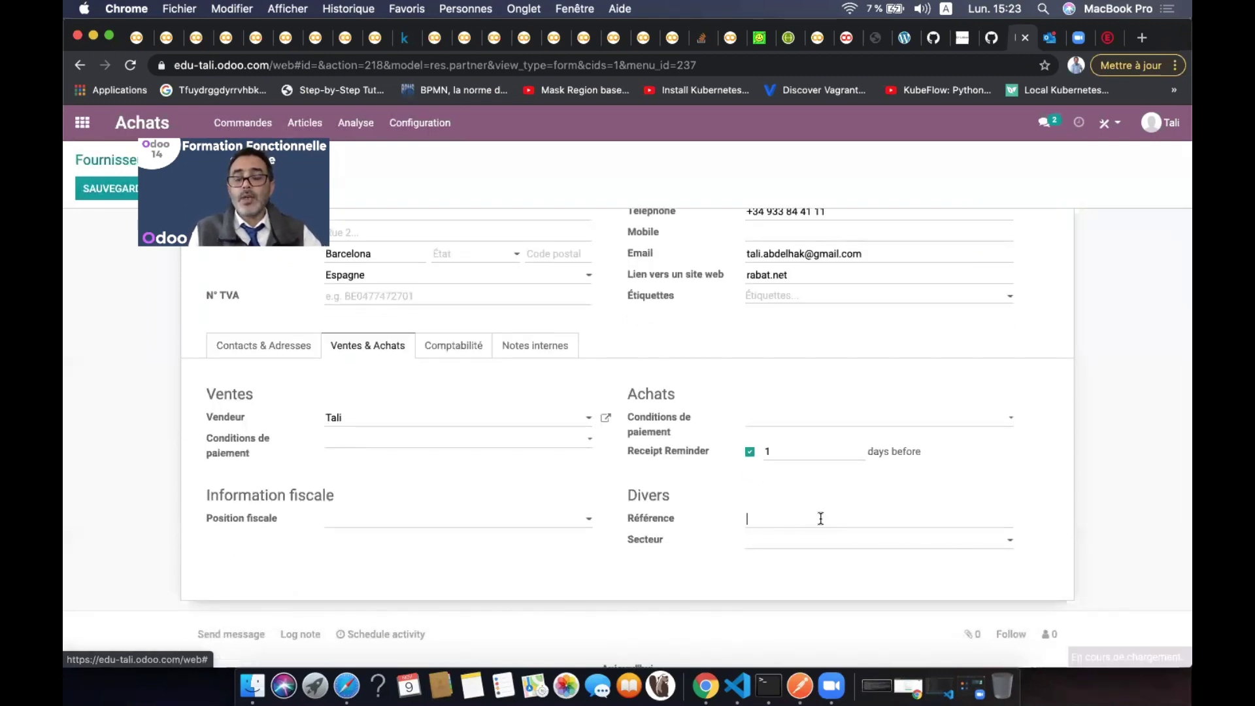
left_click(835, 543)
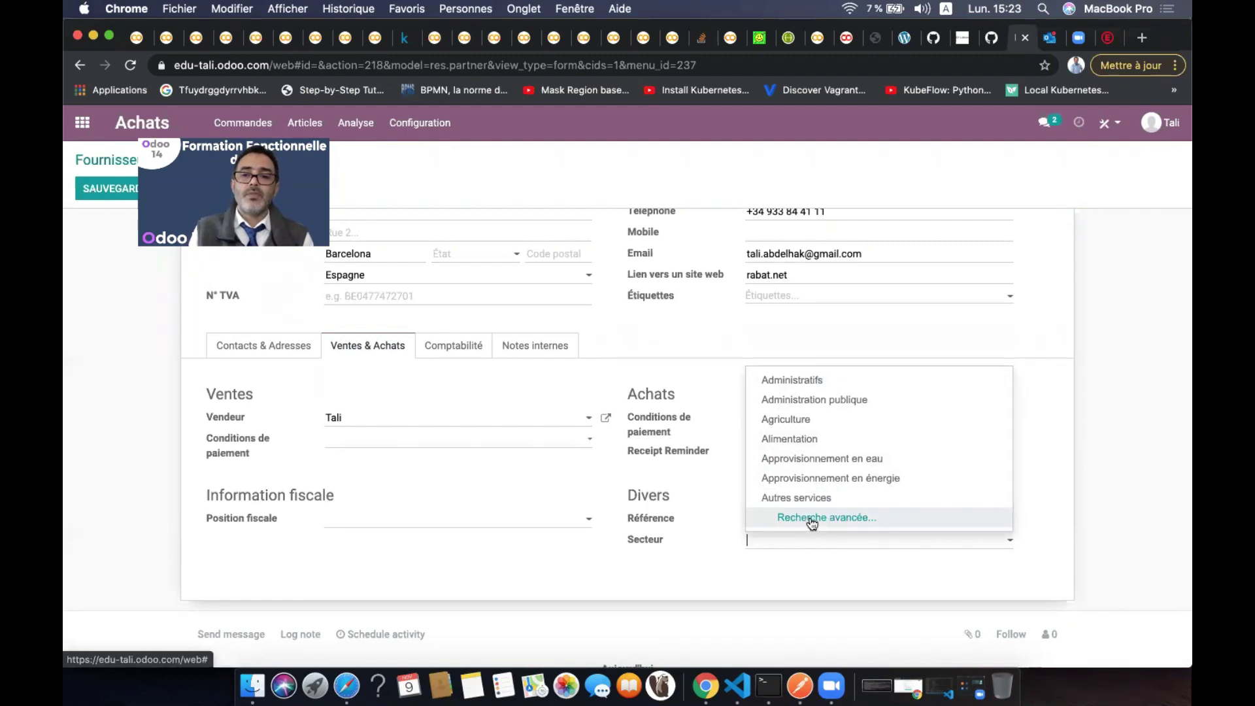
left_click(1129, 469)
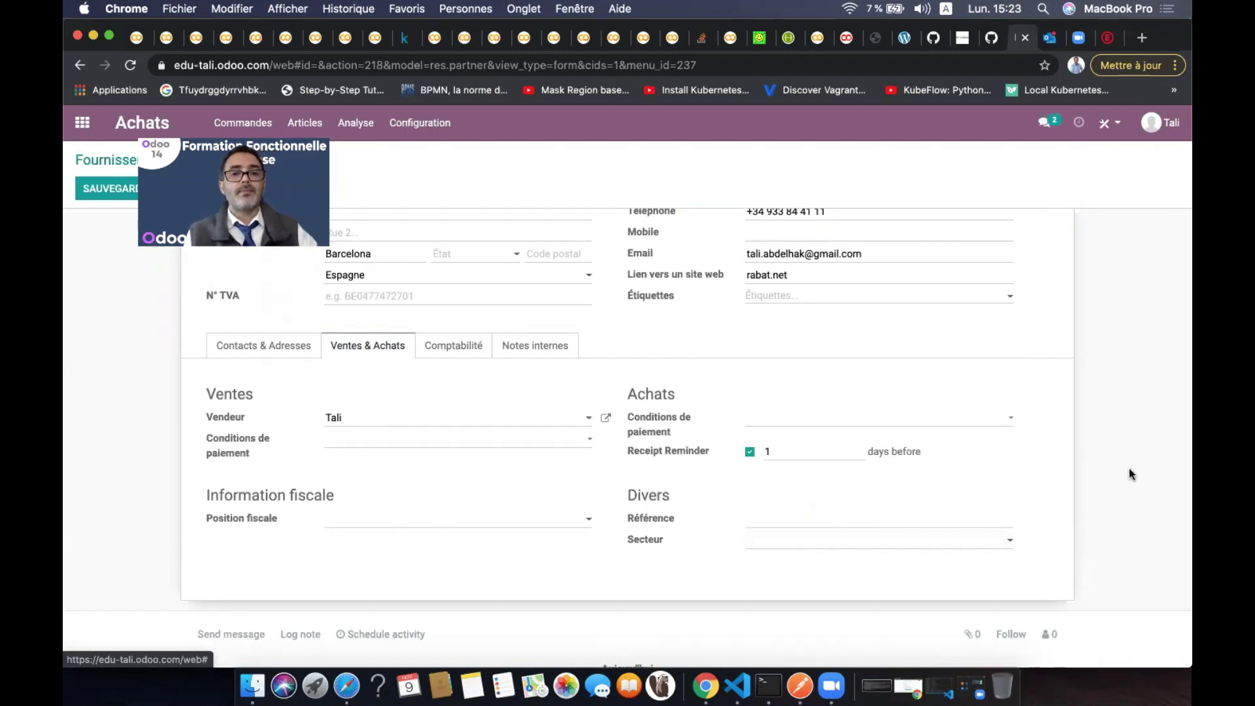
left_click(451, 345)
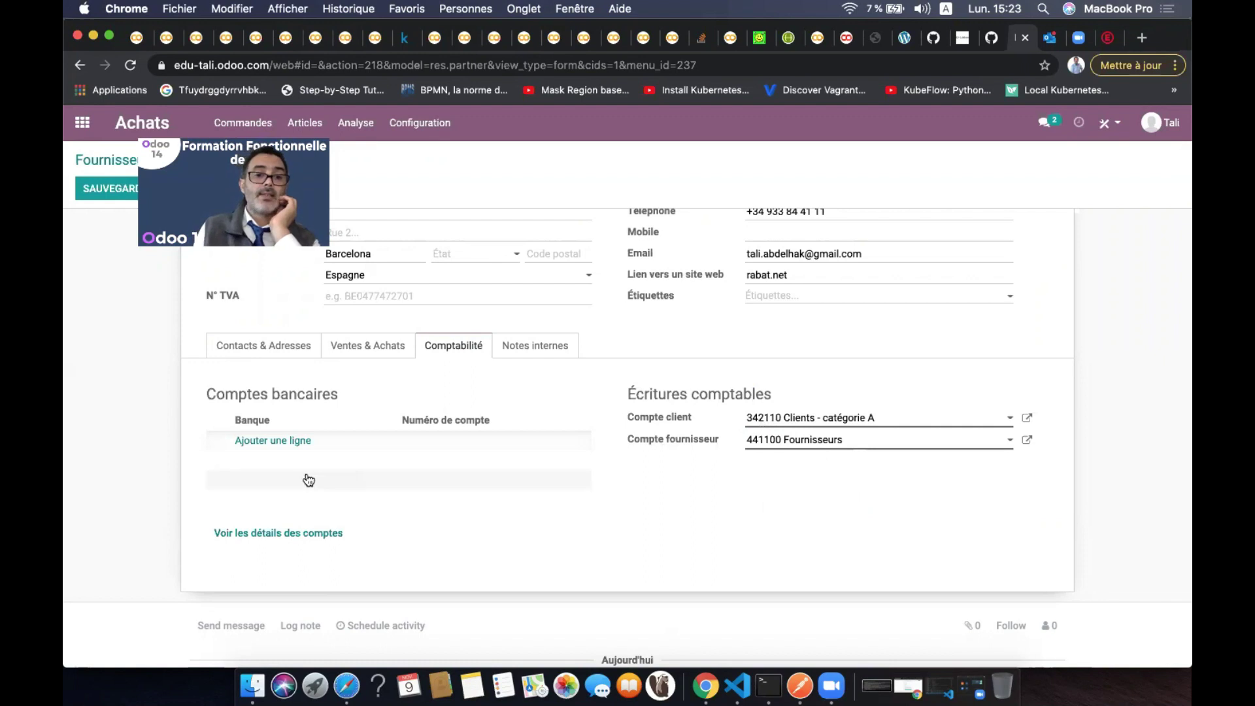
Add a bank account line with a newly created BMCE bank and its account number
left_click(277, 442)
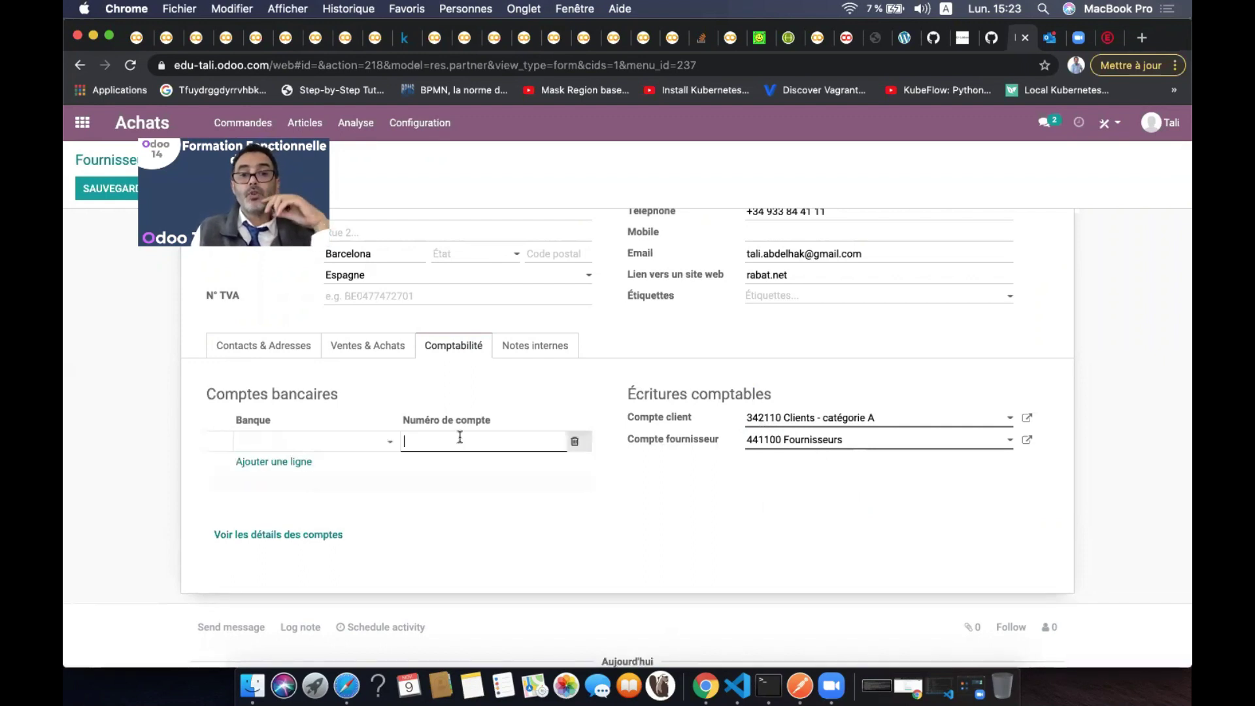
left_click(335, 448)
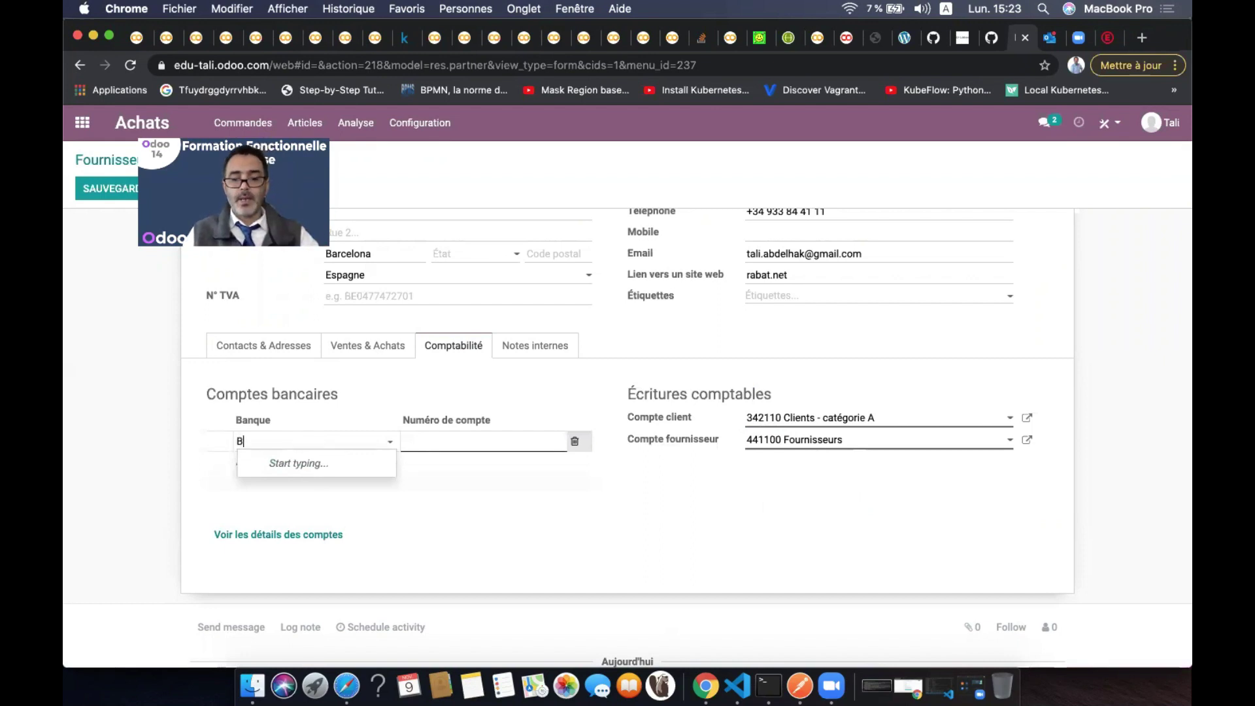
type("BMCE")
left_click(370, 464)
left_click(457, 440)
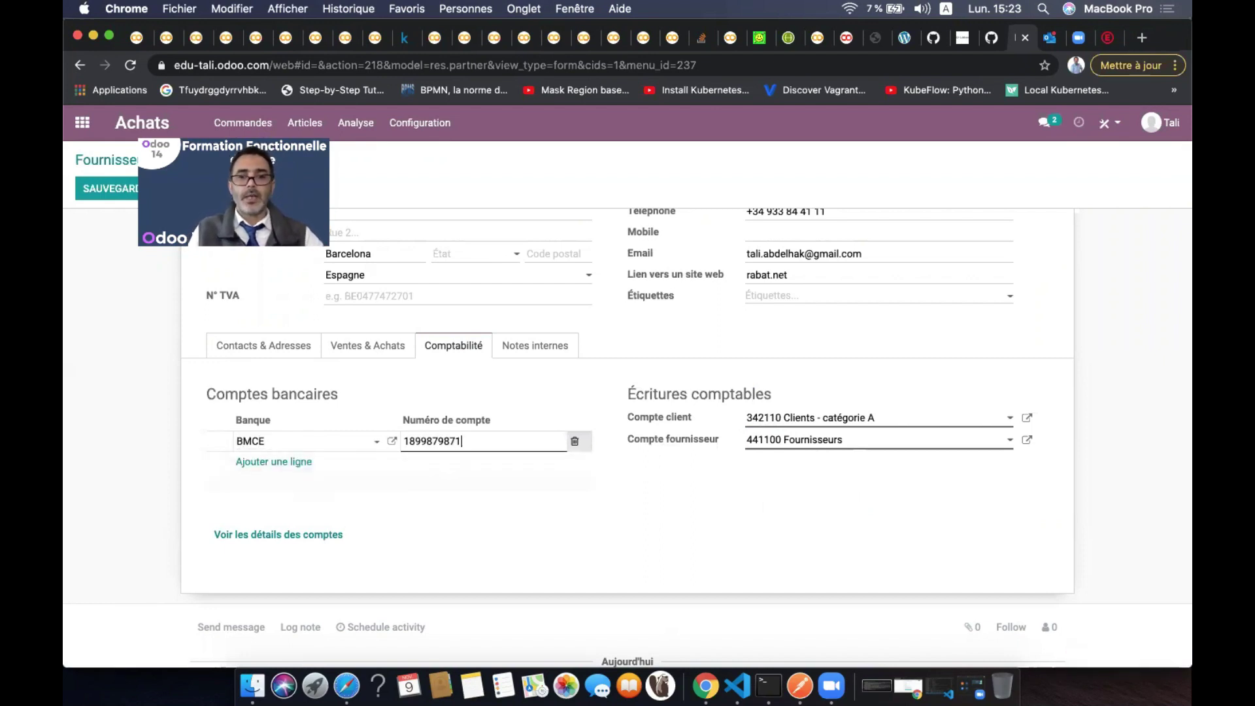
left_click(502, 527)
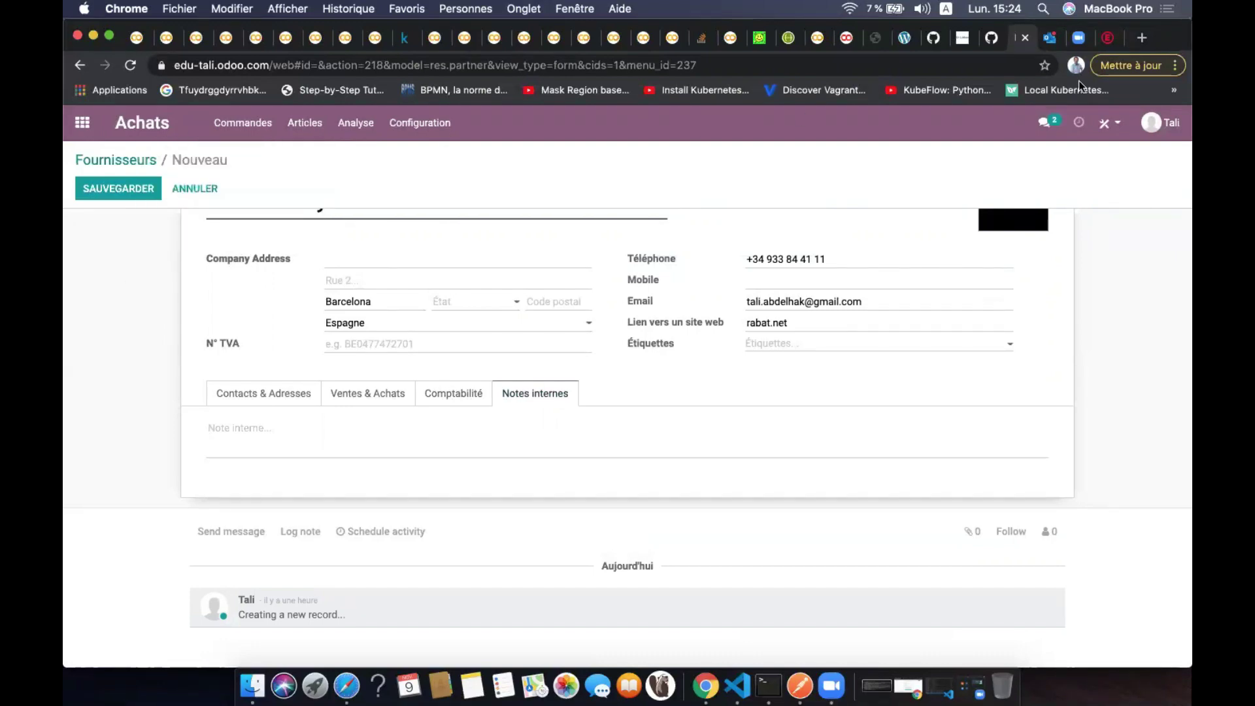
Keep the edits at the warning, save the RABAT Joyas supplier, and return to the apps home screen
scroll(141, 575, "up", 1)
scroll(142, 575, "down", 1)
scroll(109, 390, "up", 3)
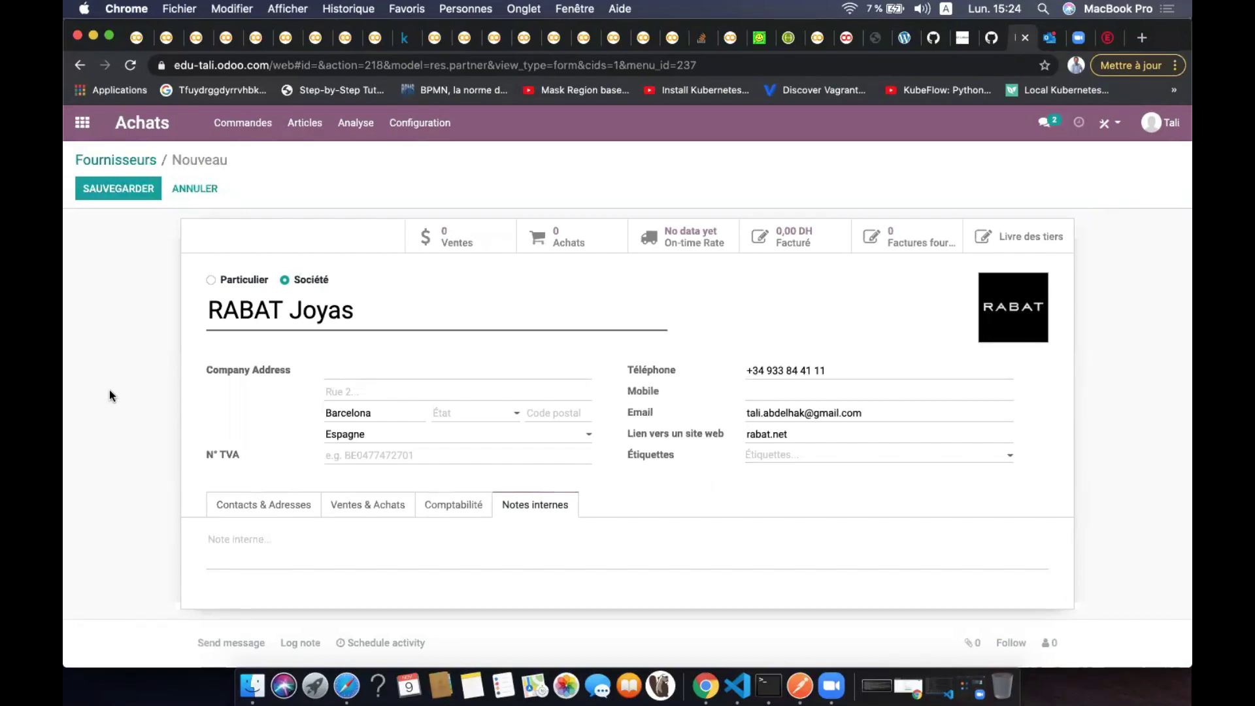
left_click(128, 161)
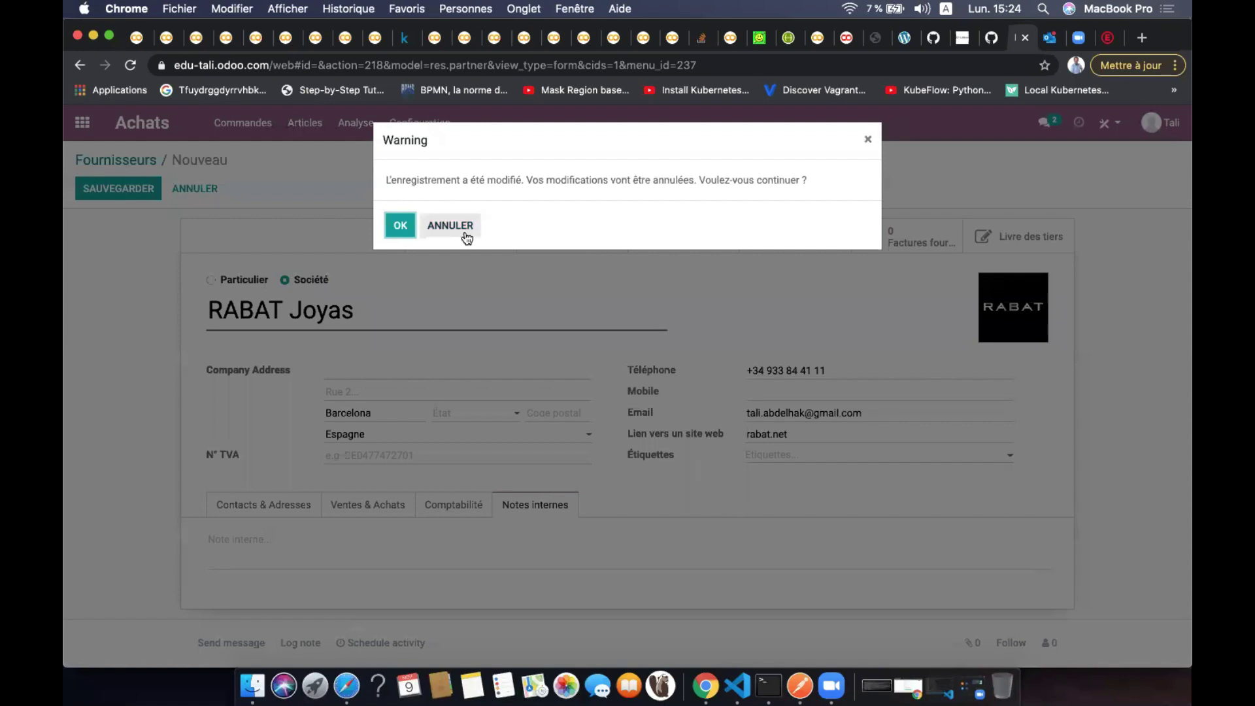
left_click(458, 229)
left_click(129, 189)
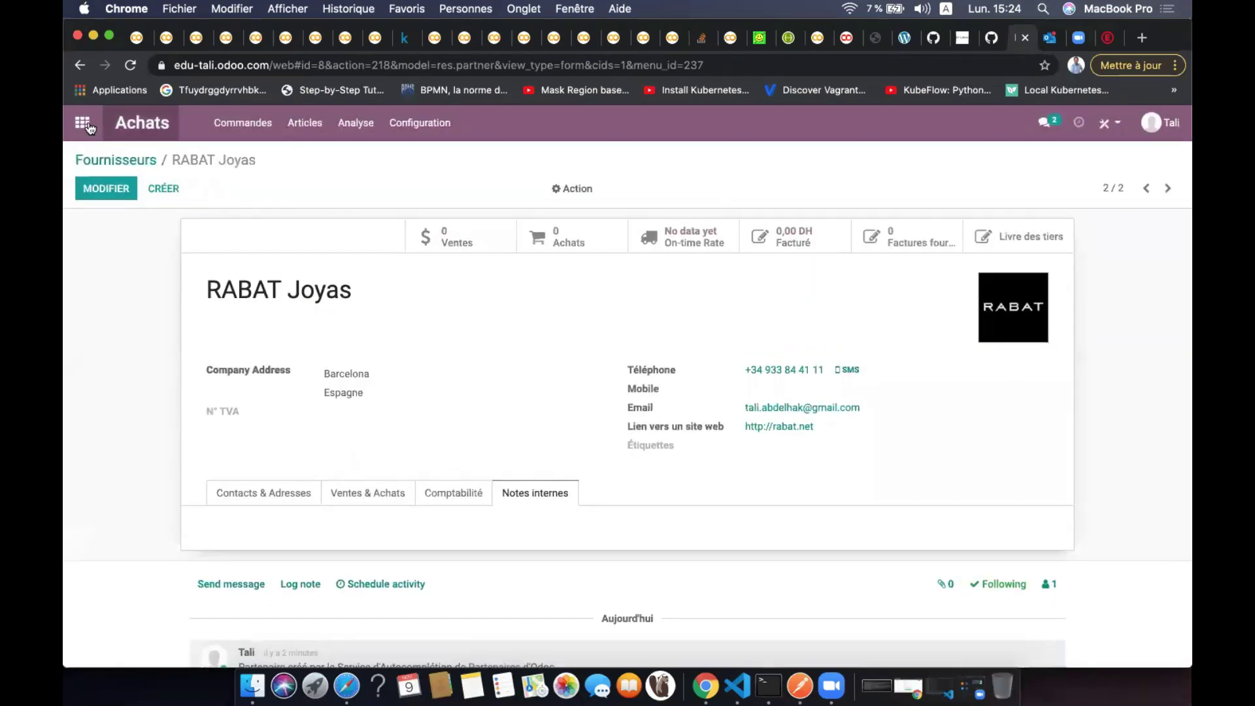
left_click(87, 125)
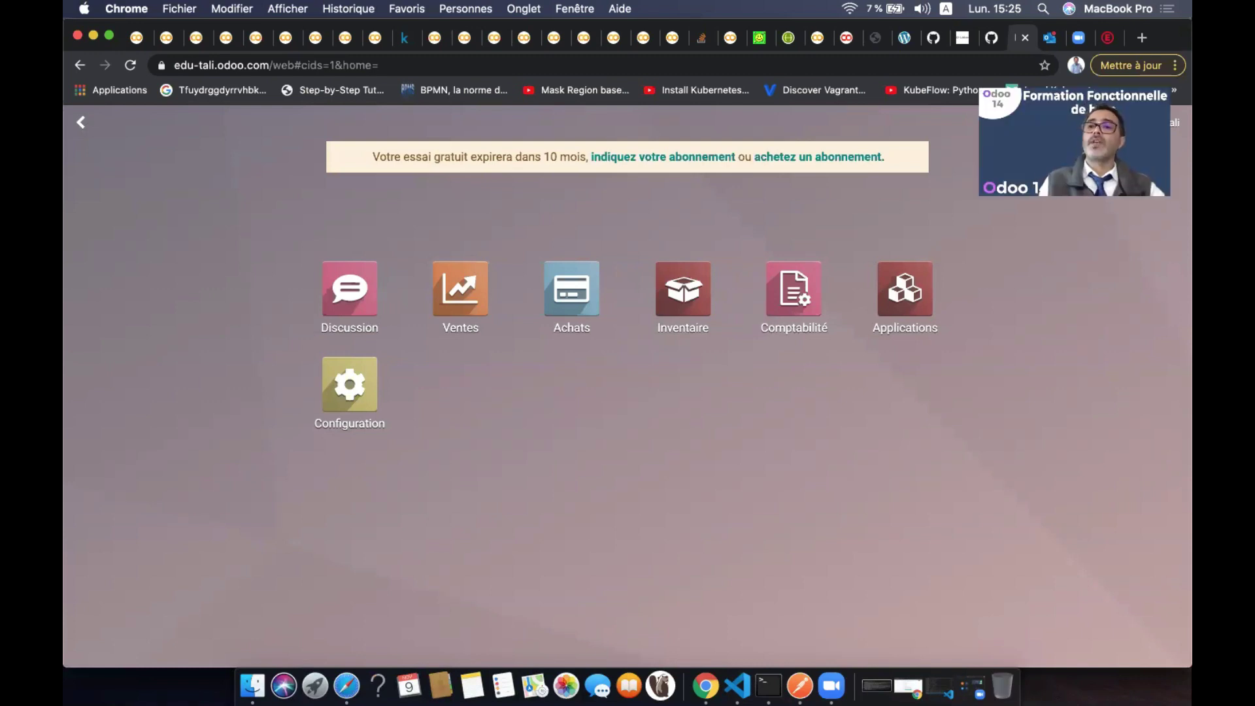
Go to Achats > Commandes > Demandes de prix to list RFQs P00001 and P00002
left_click(1141, 136)
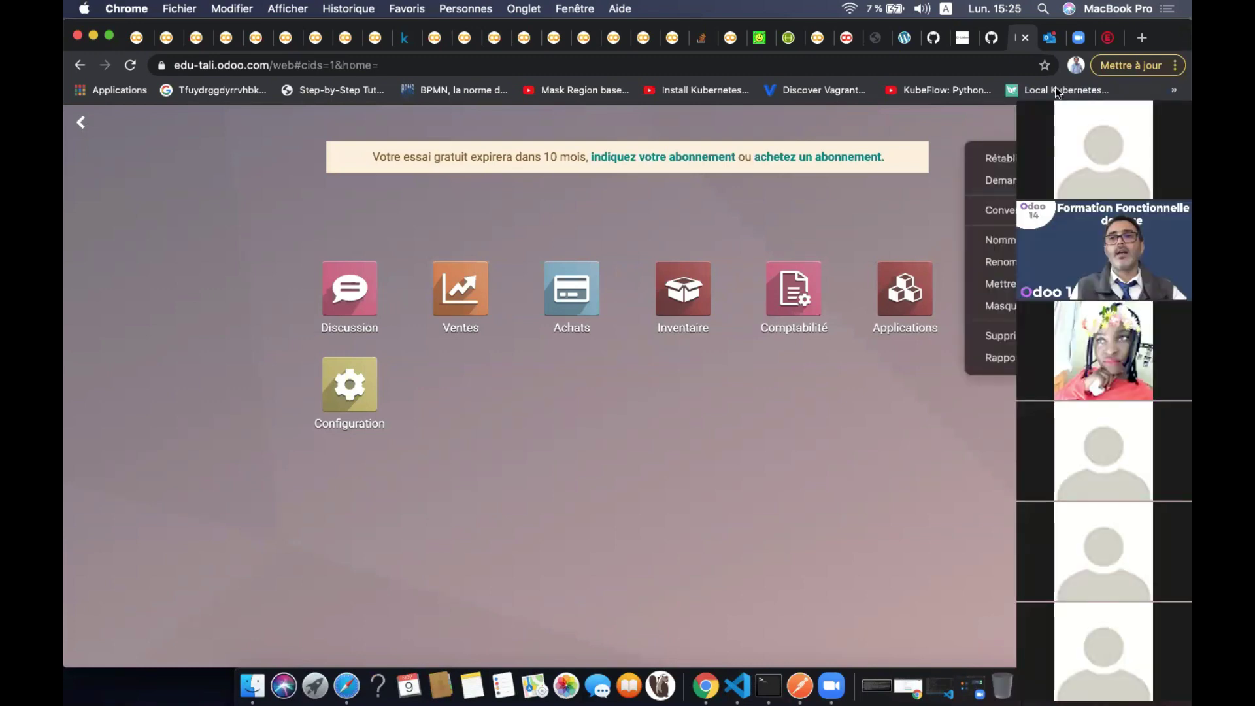
left_click(1046, 159)
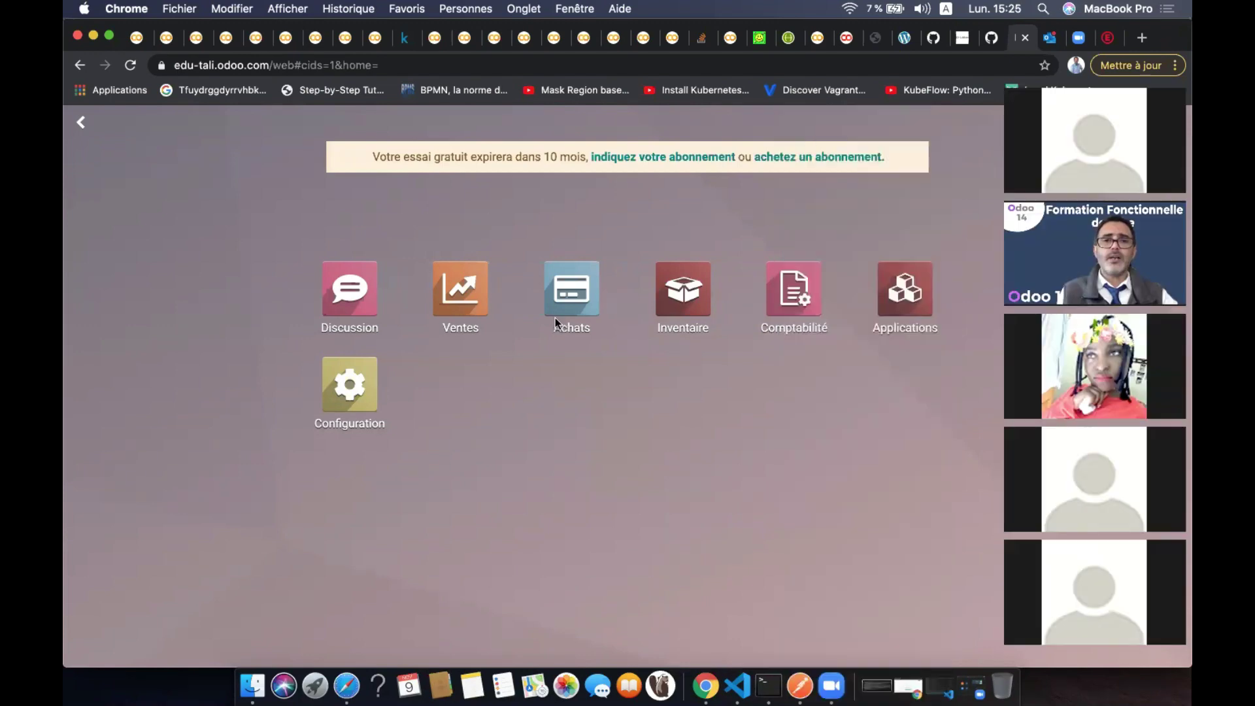
left_click(569, 308)
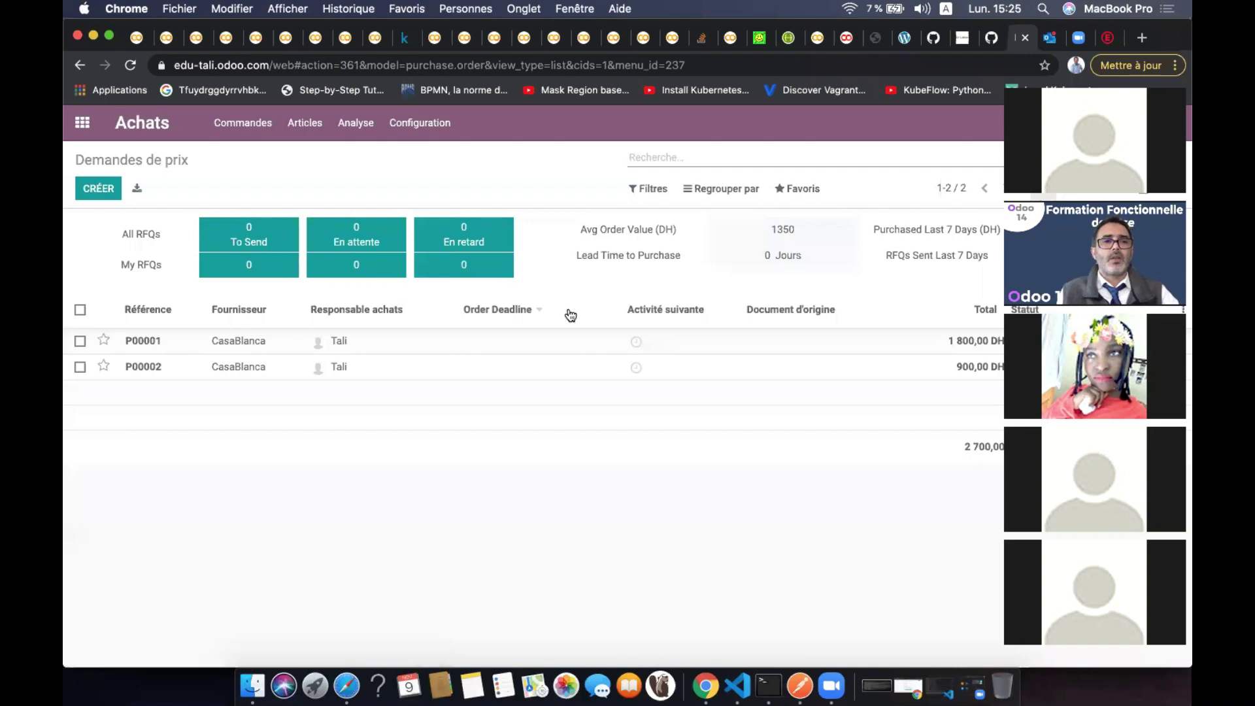
left_click(259, 126)
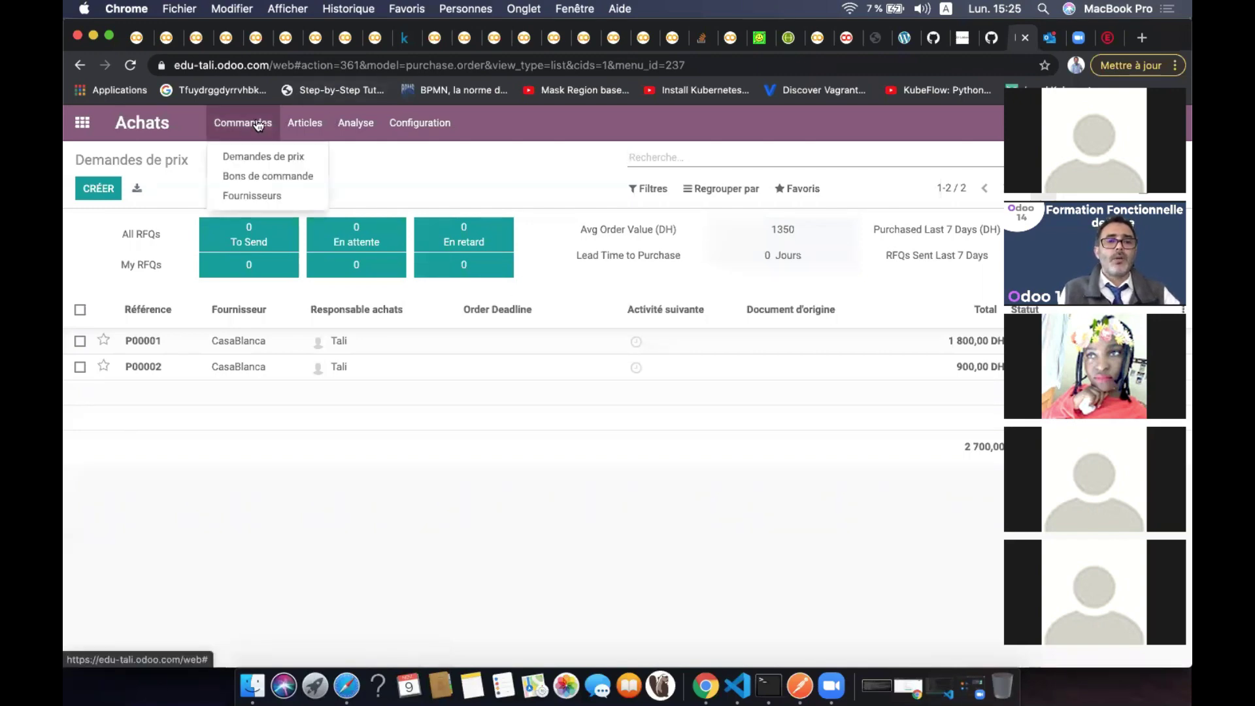
left_click(291, 156)
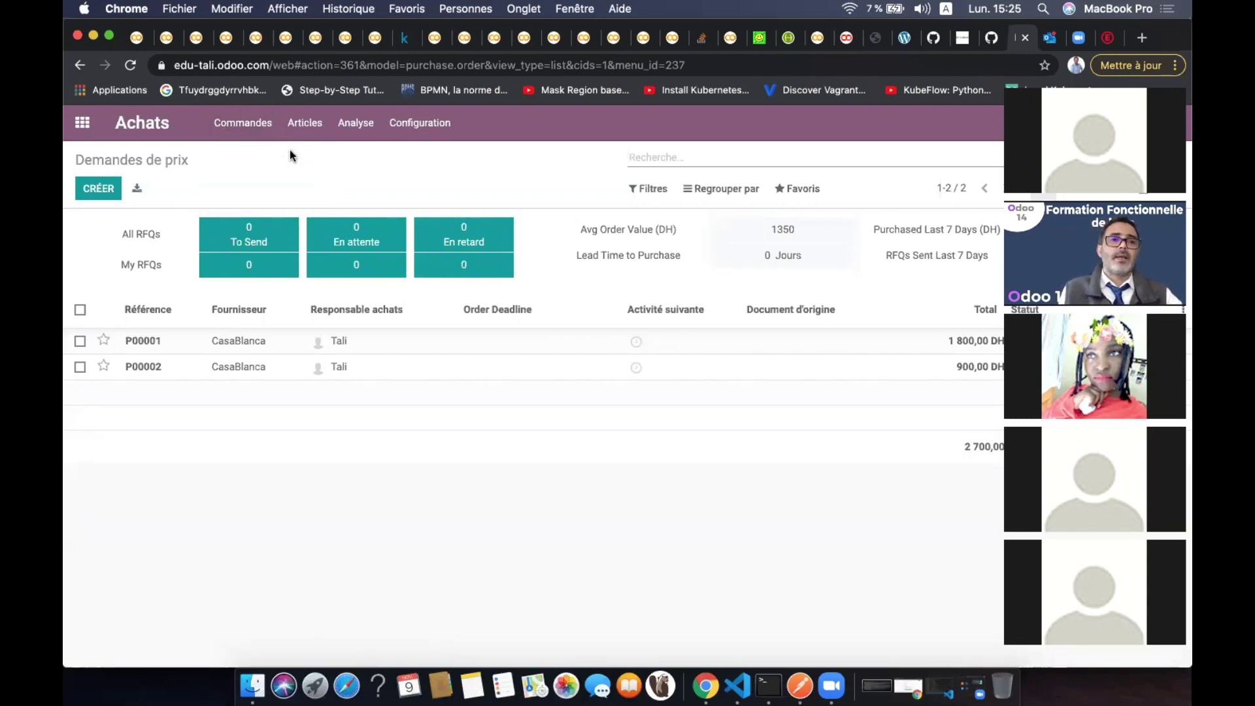
Create a new request for quotation with RABAT Joyas as the Fournisseur
left_click(95, 189)
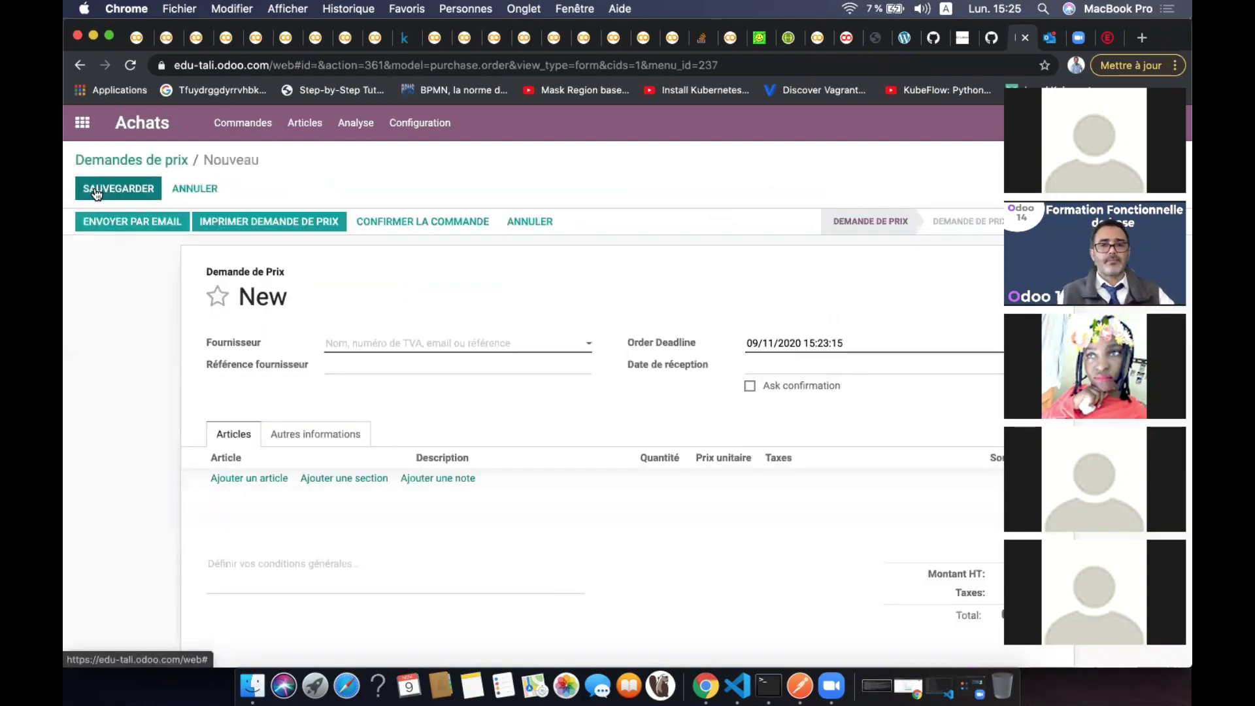
left_click(442, 348)
left_click(430, 387)
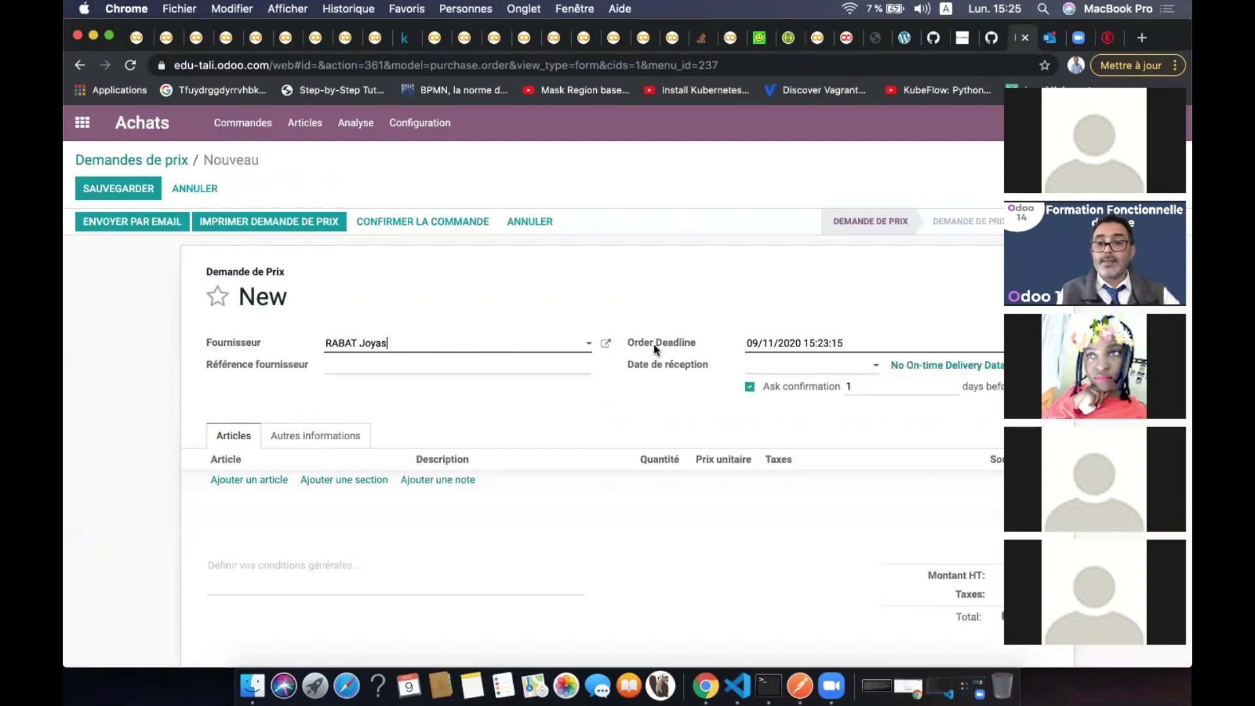
Set the Order Deadline to 11/11/2020 and the Date de réception to 16/11/2020
mouse_move(662, 345)
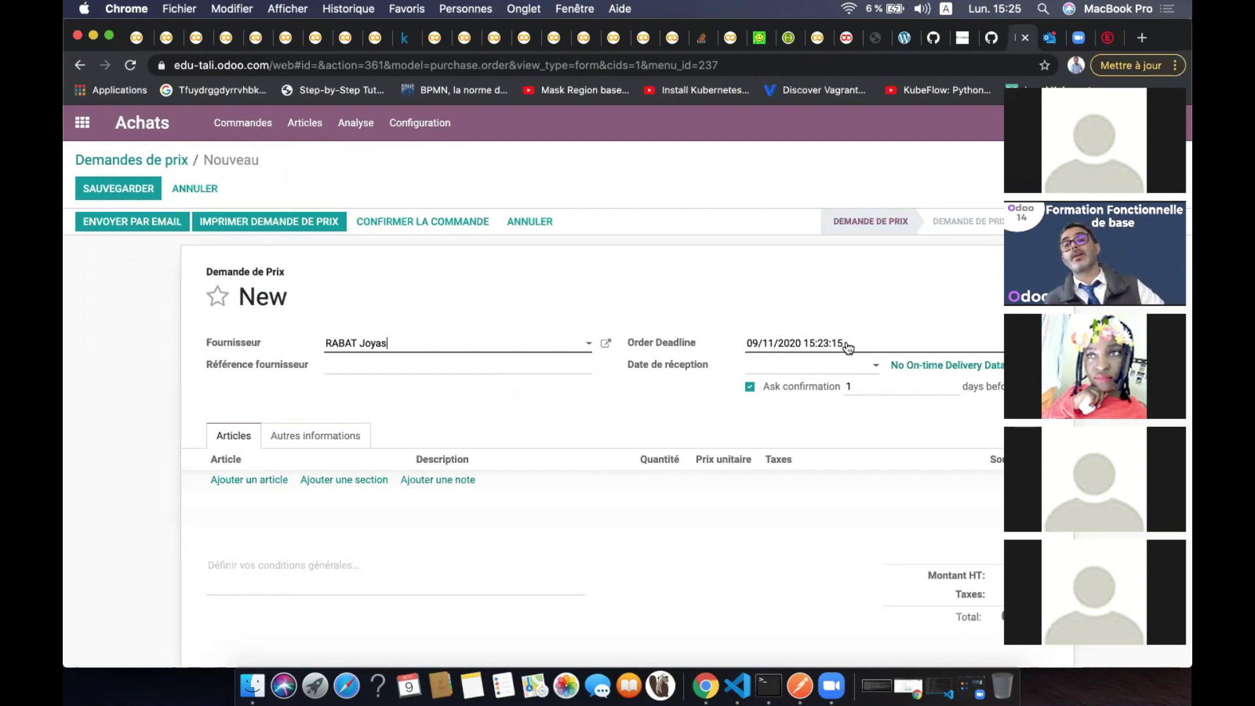
left_click(848, 345)
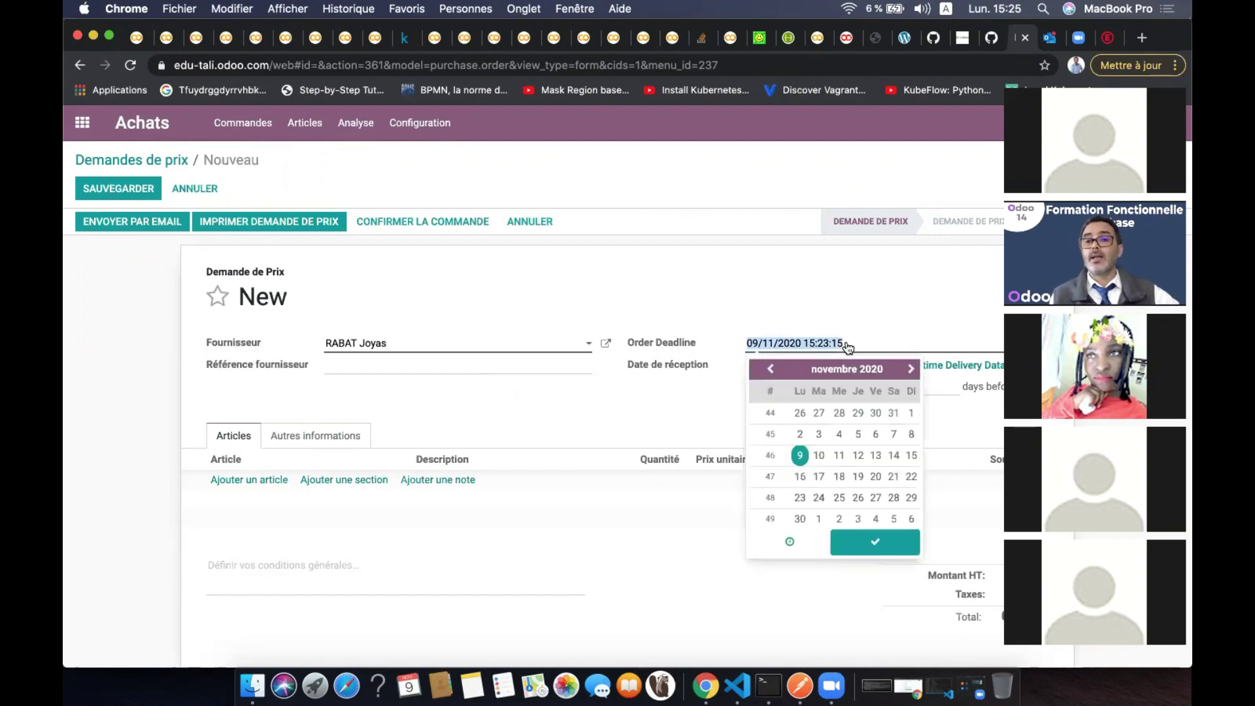
left_click(839, 457)
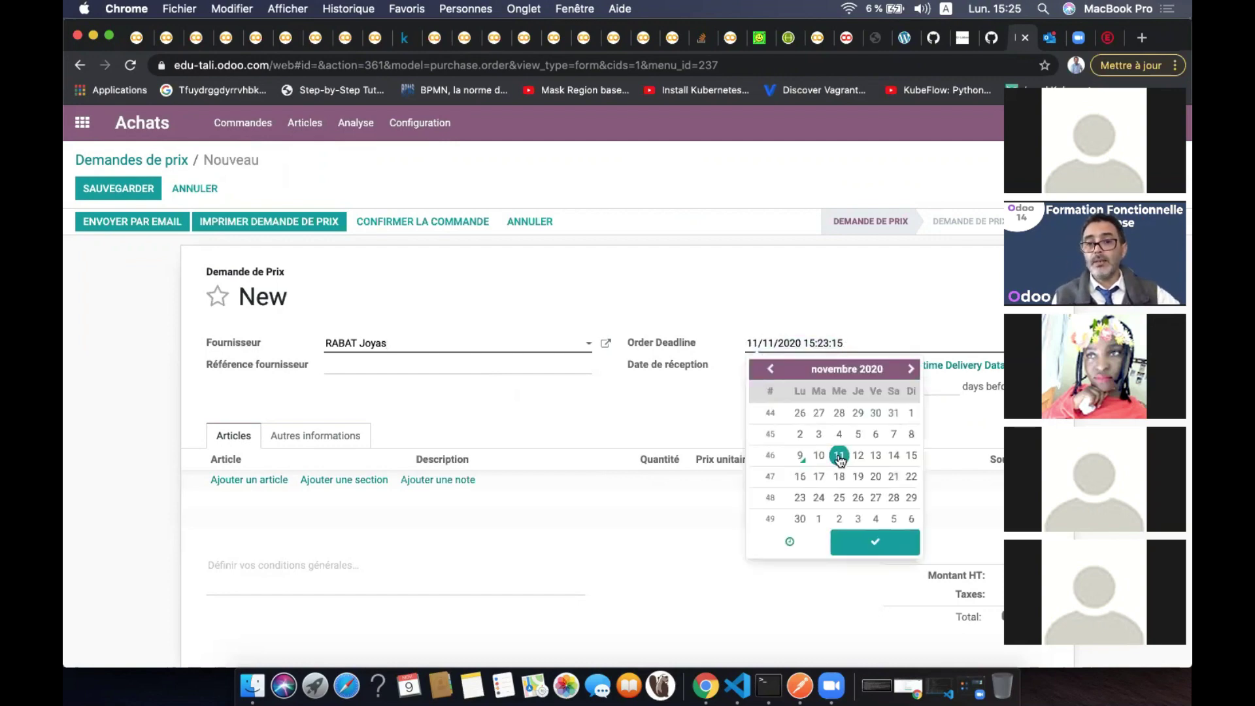
left_click(645, 536)
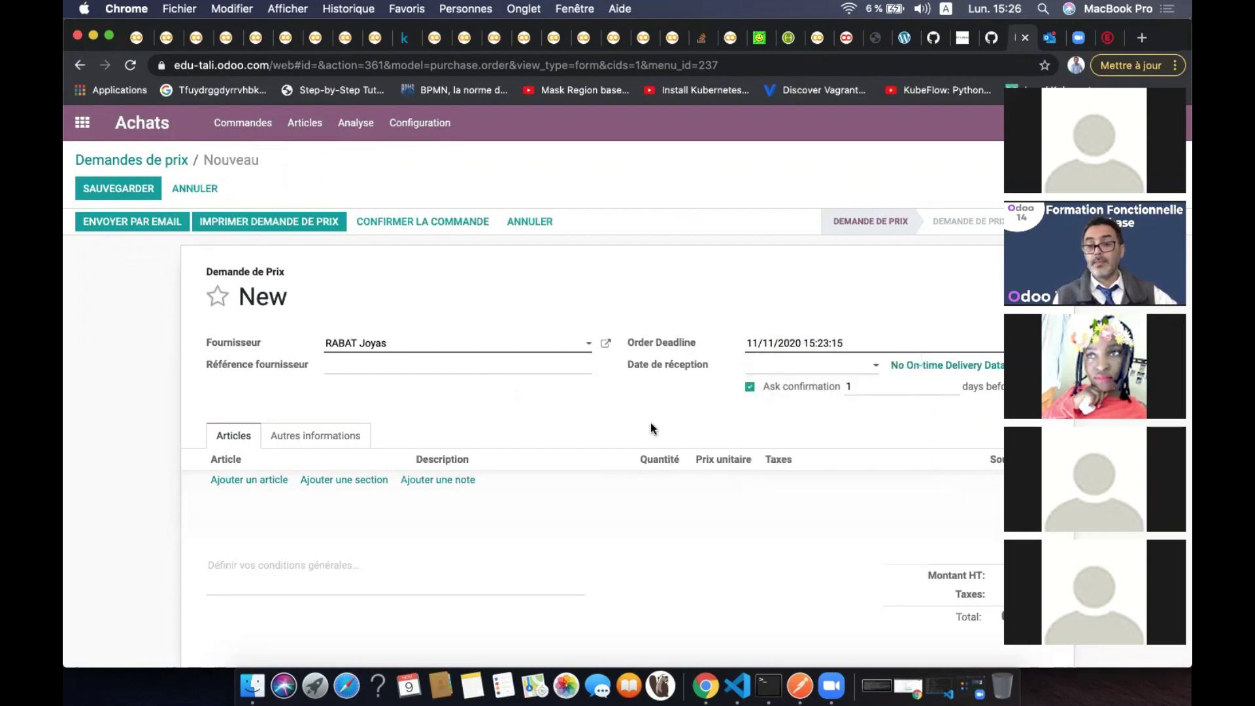
left_click(817, 370)
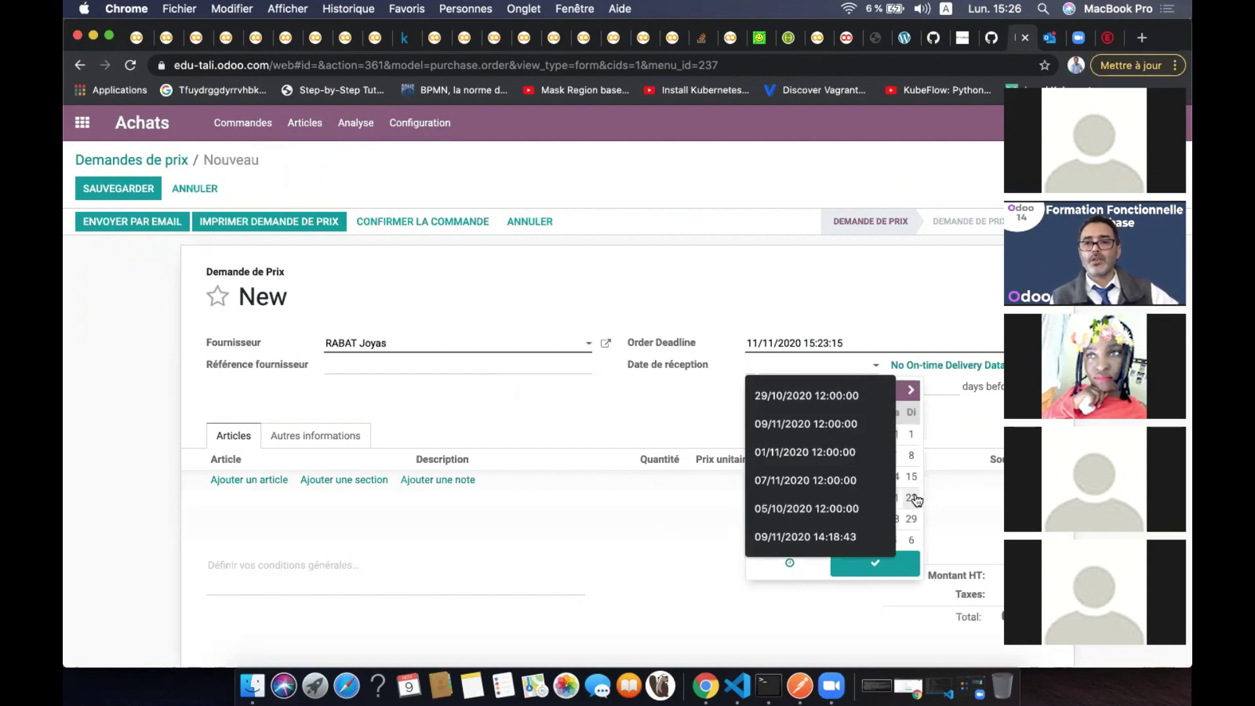
left_click(913, 455)
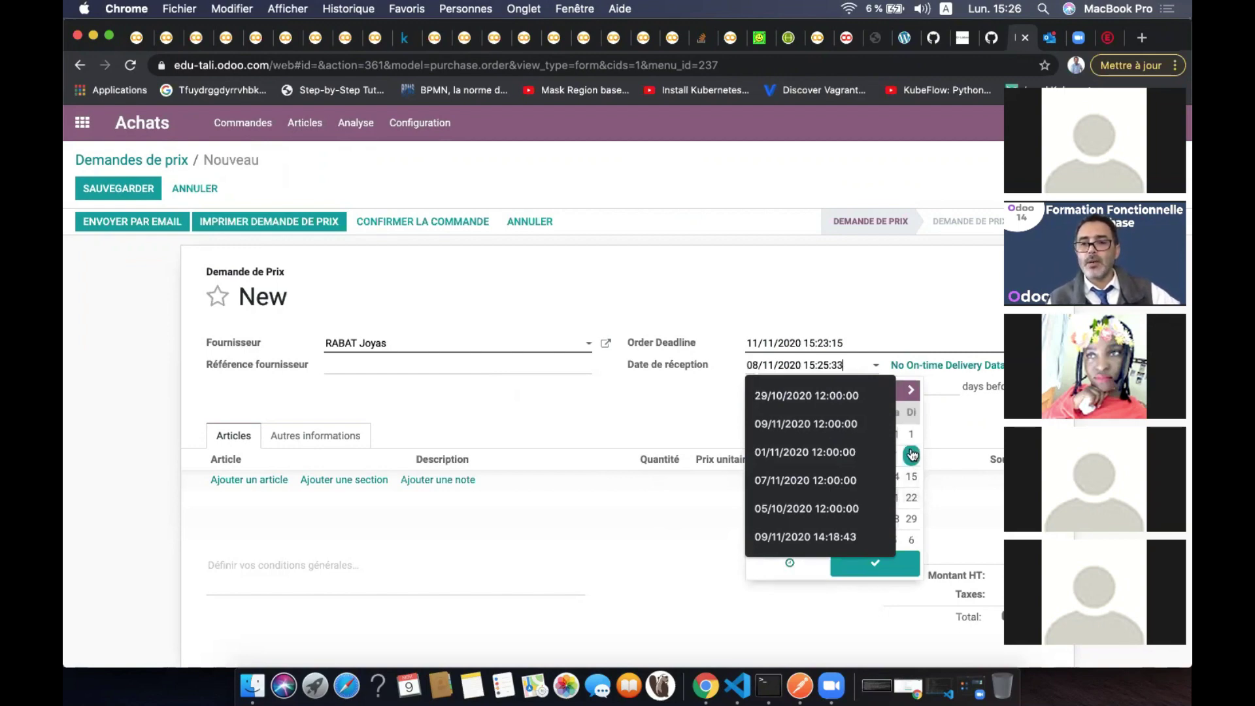
left_click(969, 433)
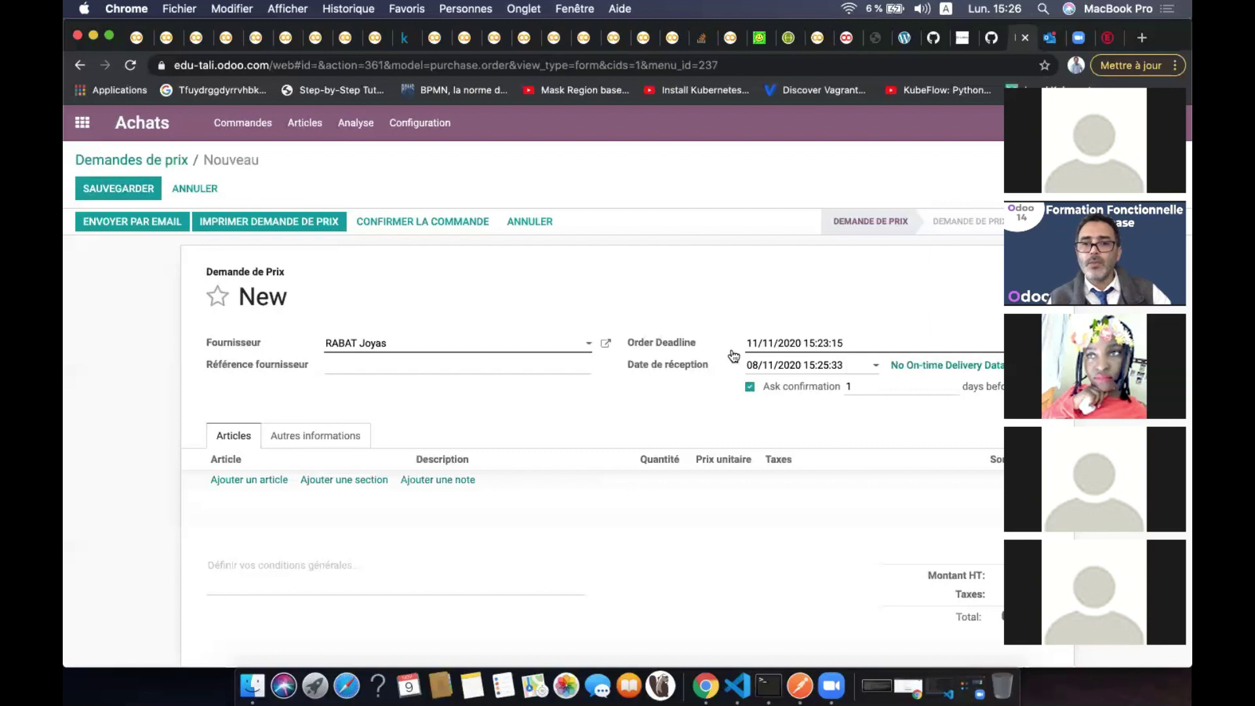
left_click(863, 366)
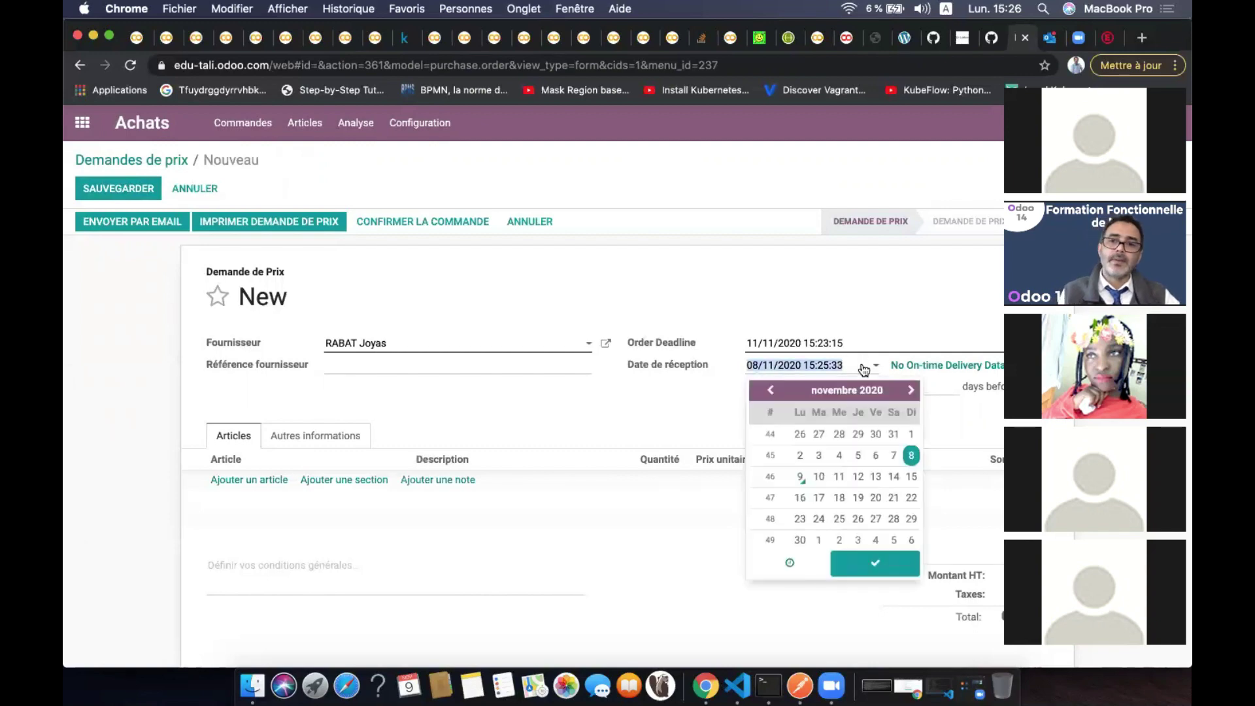
left_click(801, 499)
left_click(664, 527)
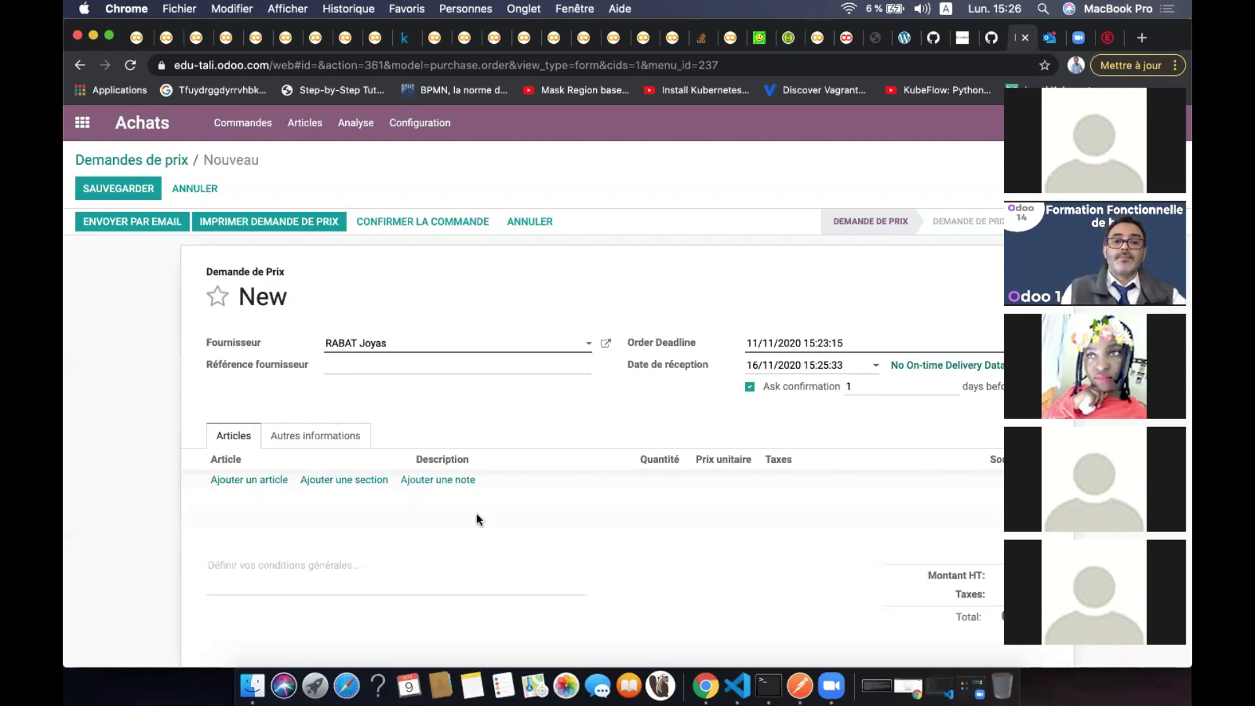
scroll(476, 518, "down", 1)
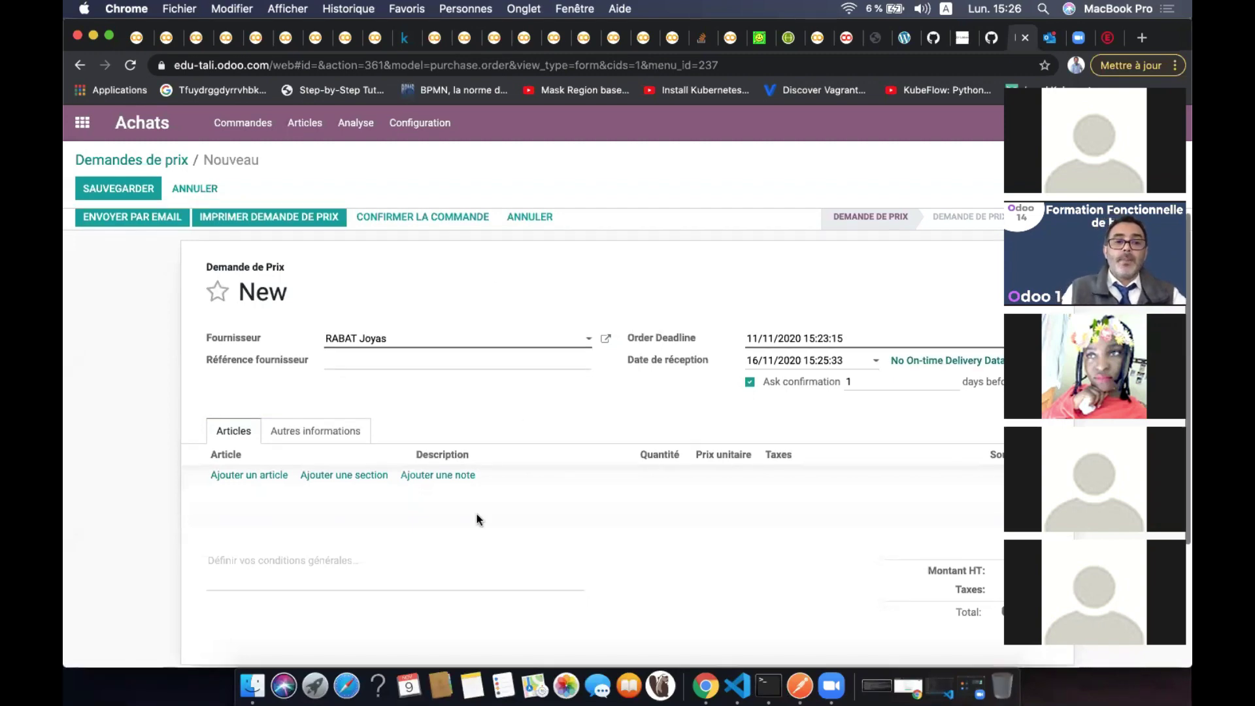
Add a Stylo line with quantity 10 and unit price 0,00
left_click(249, 475)
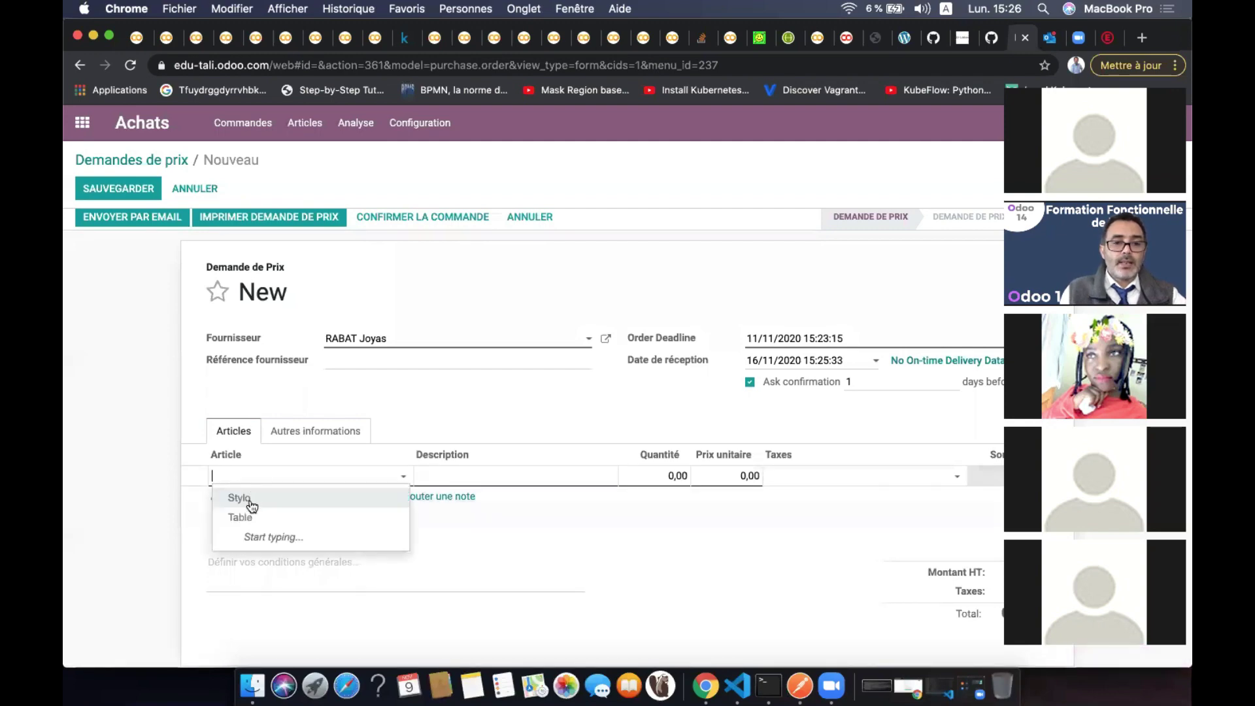
left_click(255, 507)
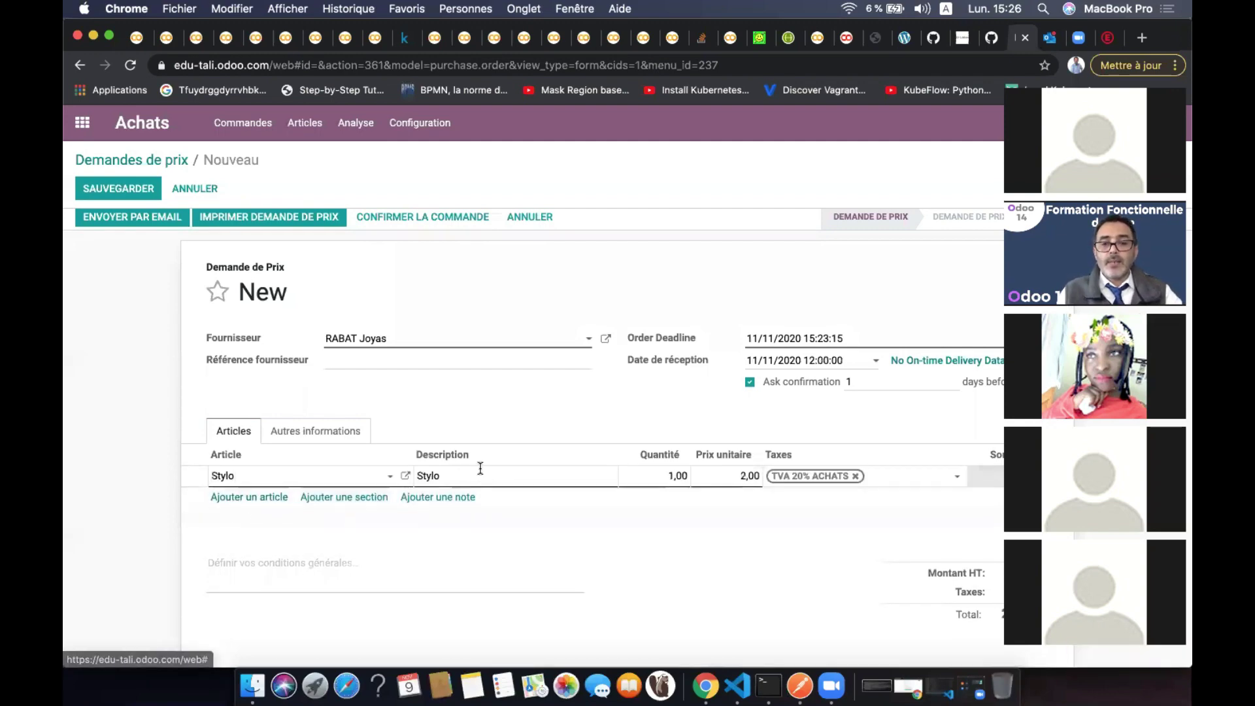
left_click(659, 475)
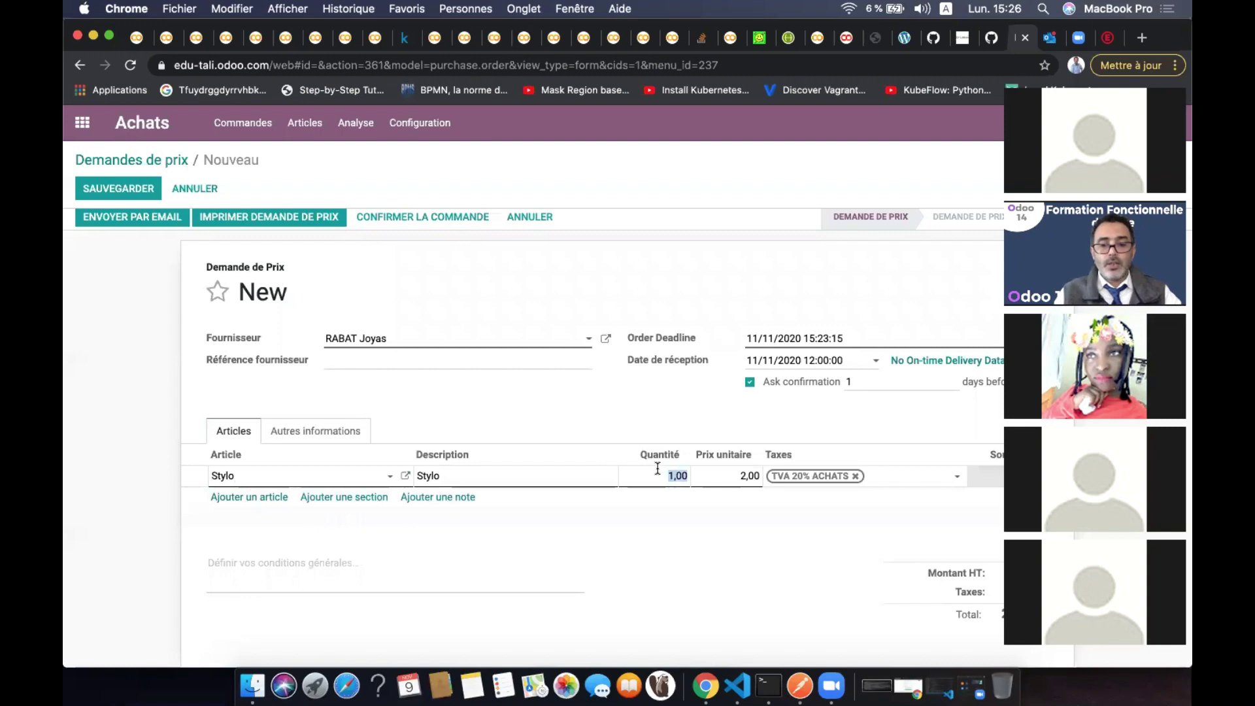
type("10")
left_click(711, 469)
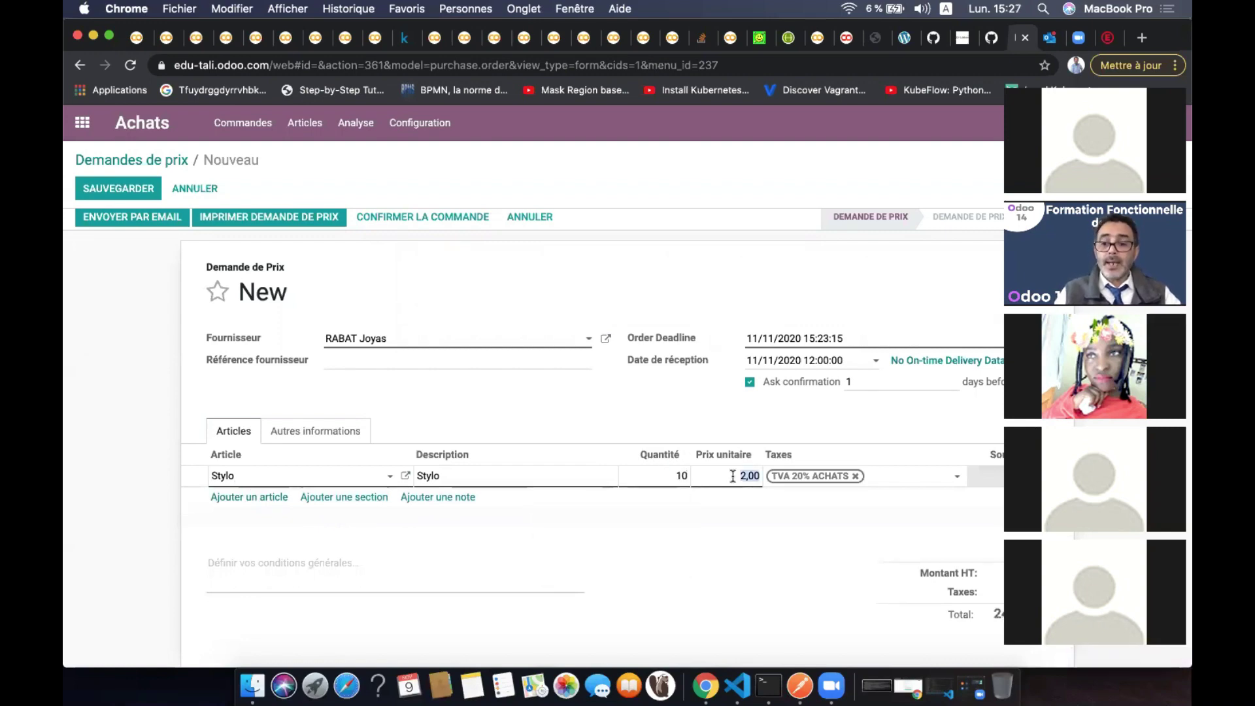
type("0")
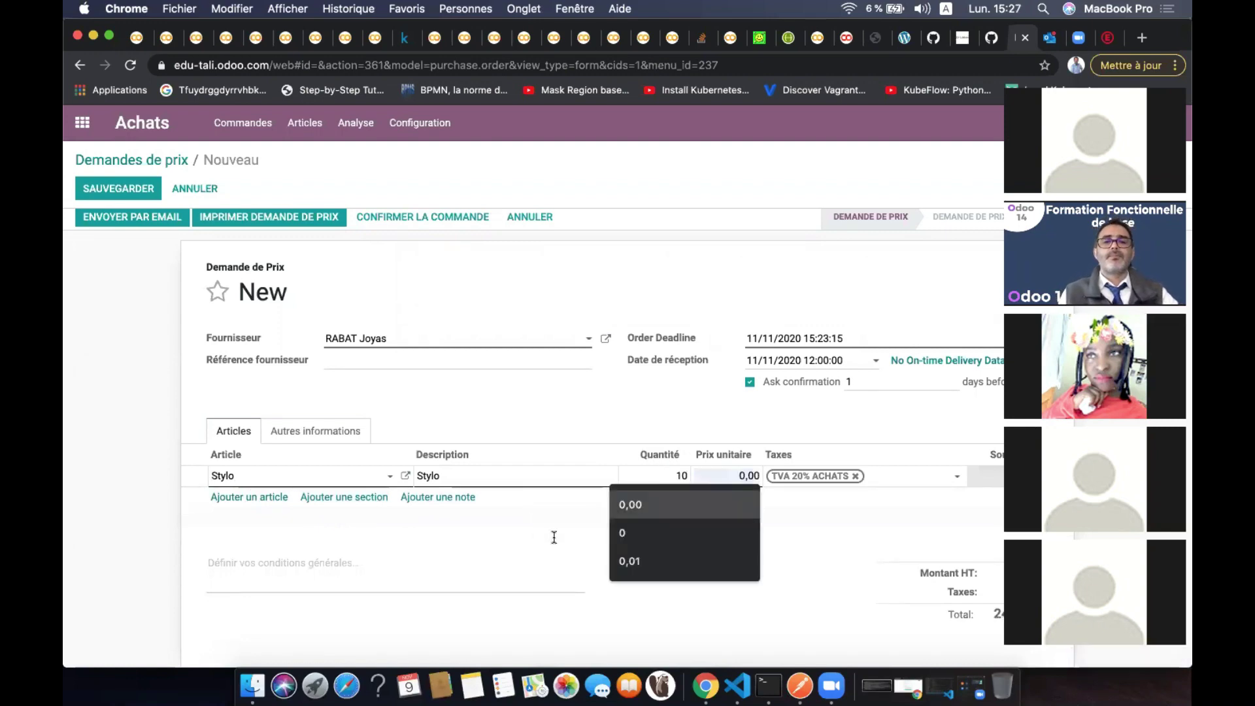
left_click(555, 541)
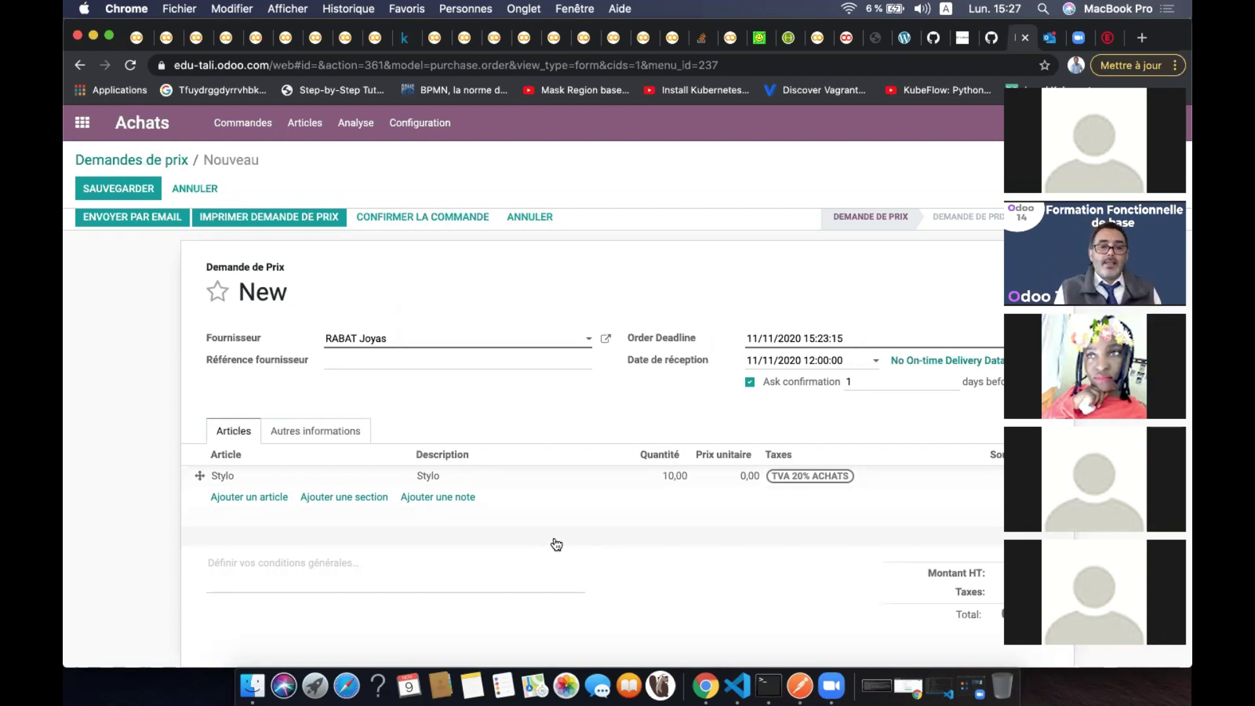
Add a Table line with quantity 5 and unit price 0,00
left_click(250, 498)
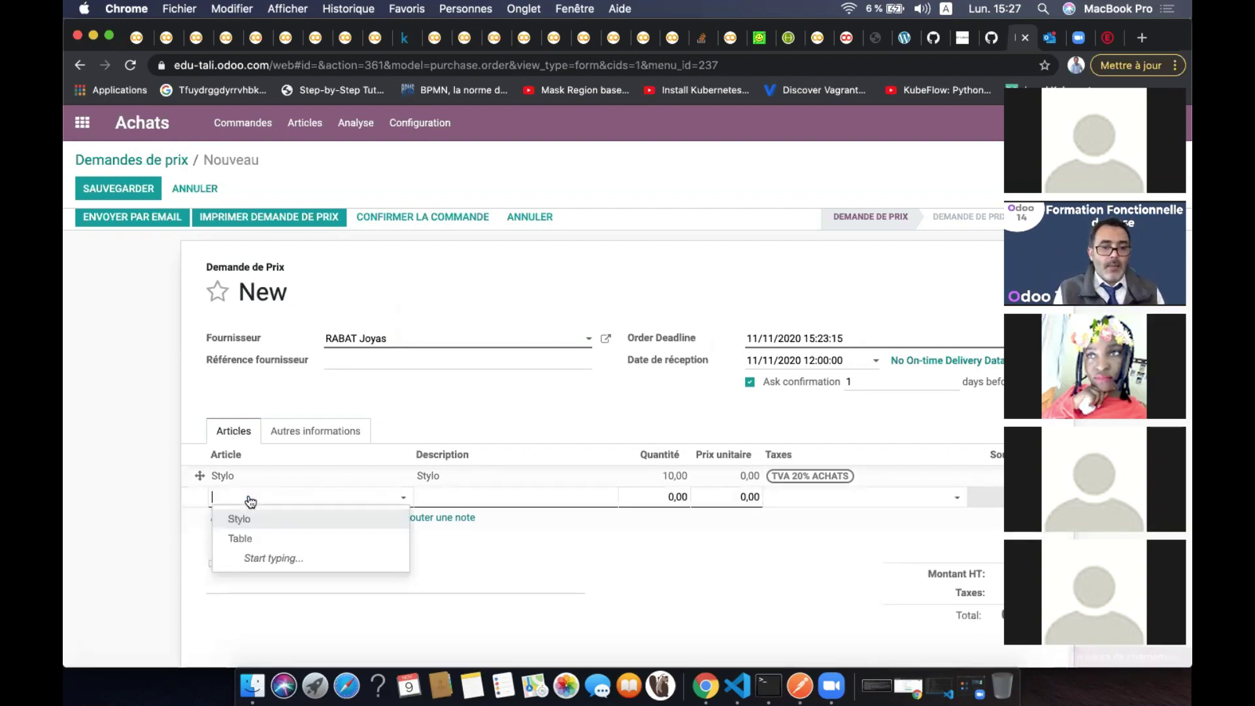
left_click(265, 539)
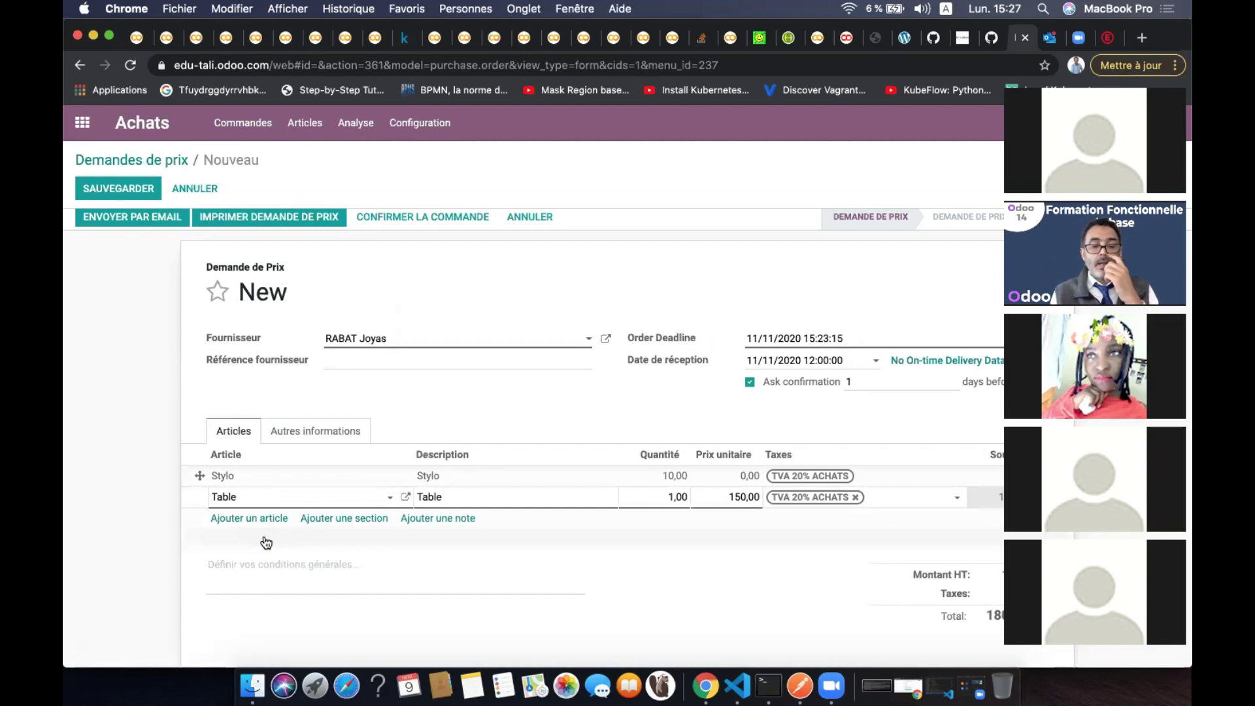
left_click(677, 495)
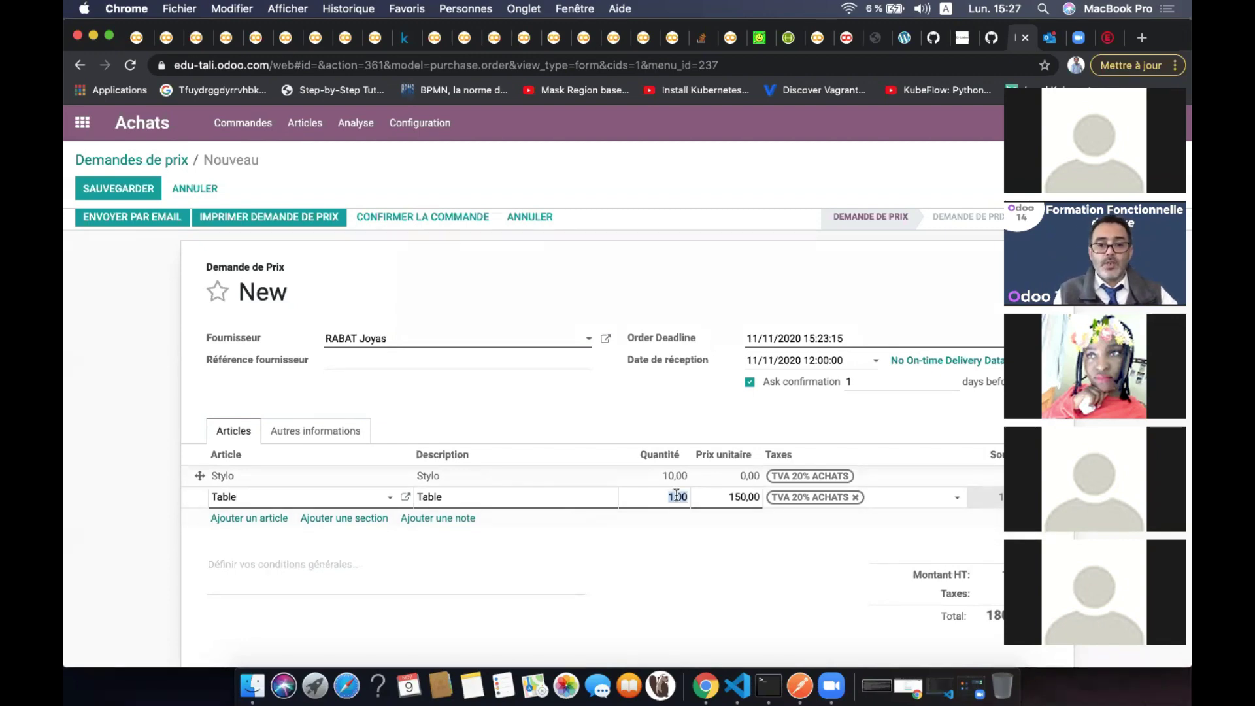
type("5")
left_click(746, 497)
type("0")
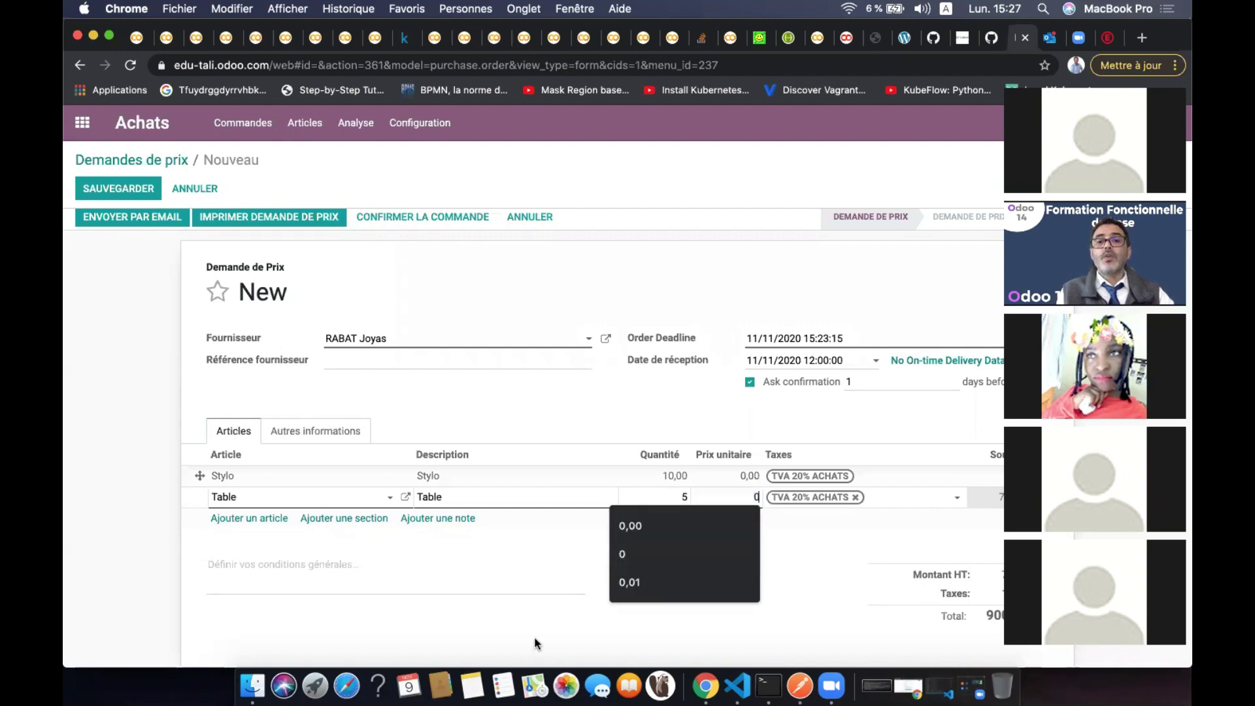
left_click(535, 642)
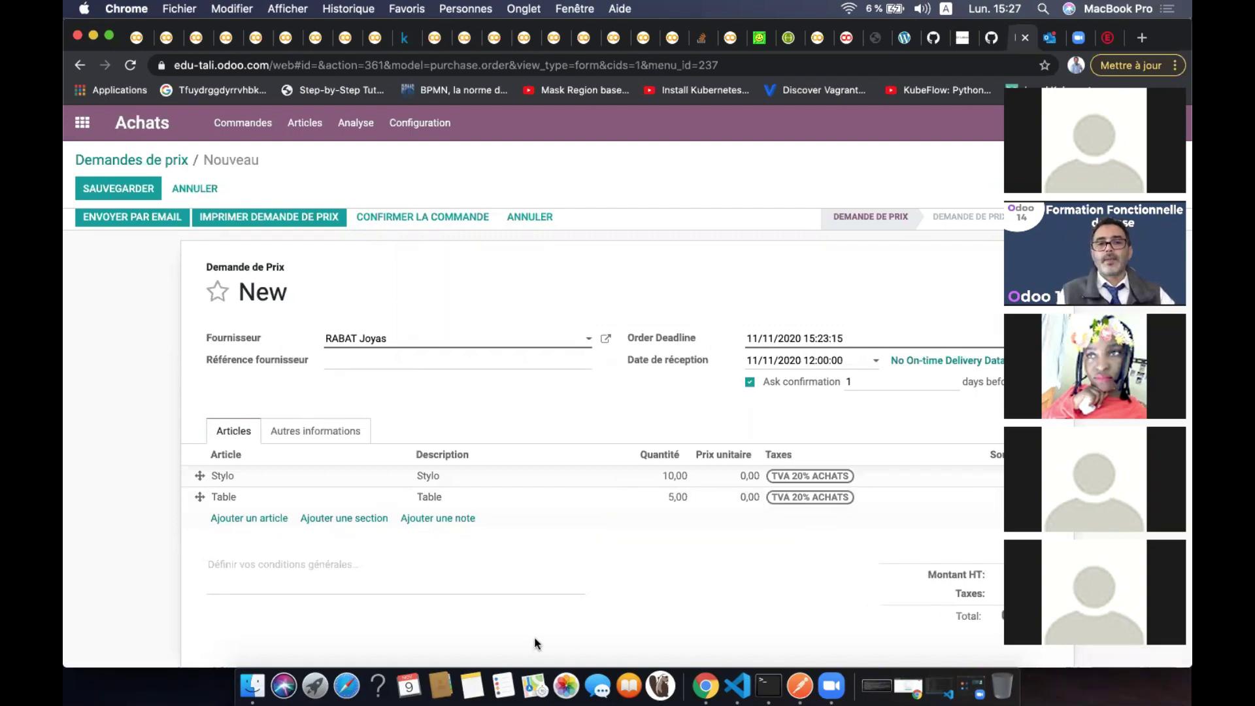
scroll(474, 562, "up", 1)
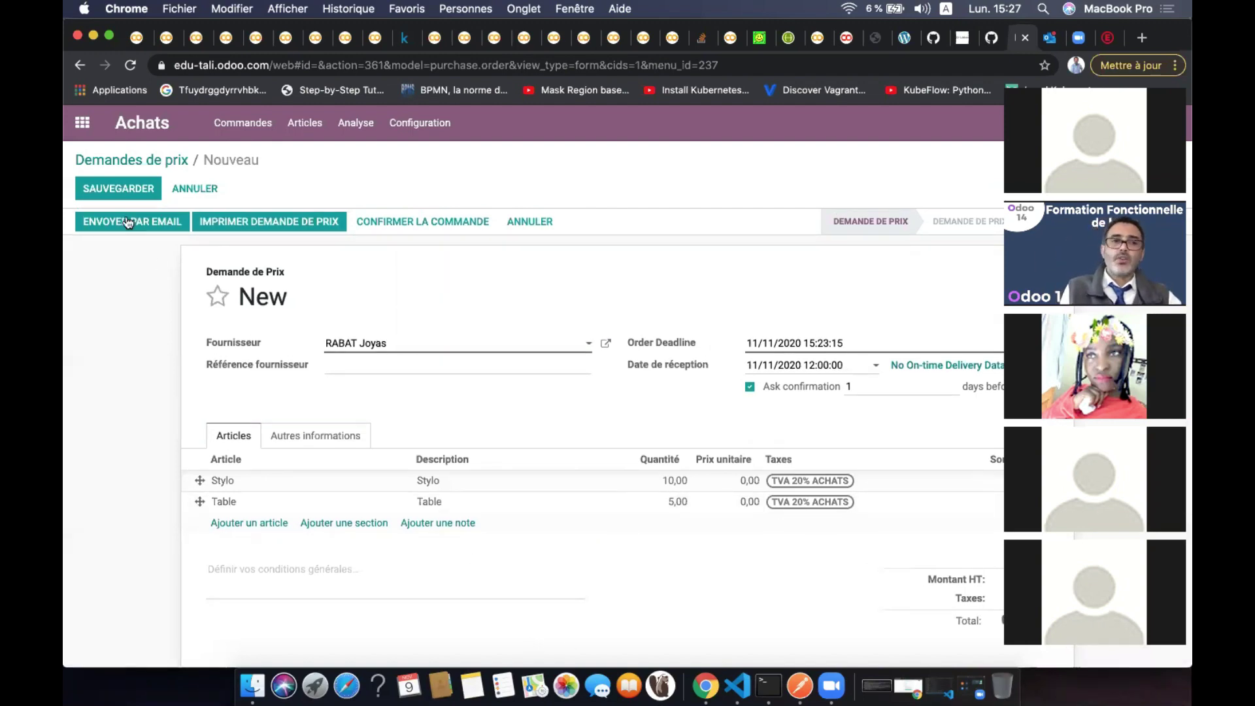
Save the RABAT Joyas RFQ, which becomes P00003 at 0,00 DH, and go back to Demandes de prix
left_click(125, 189)
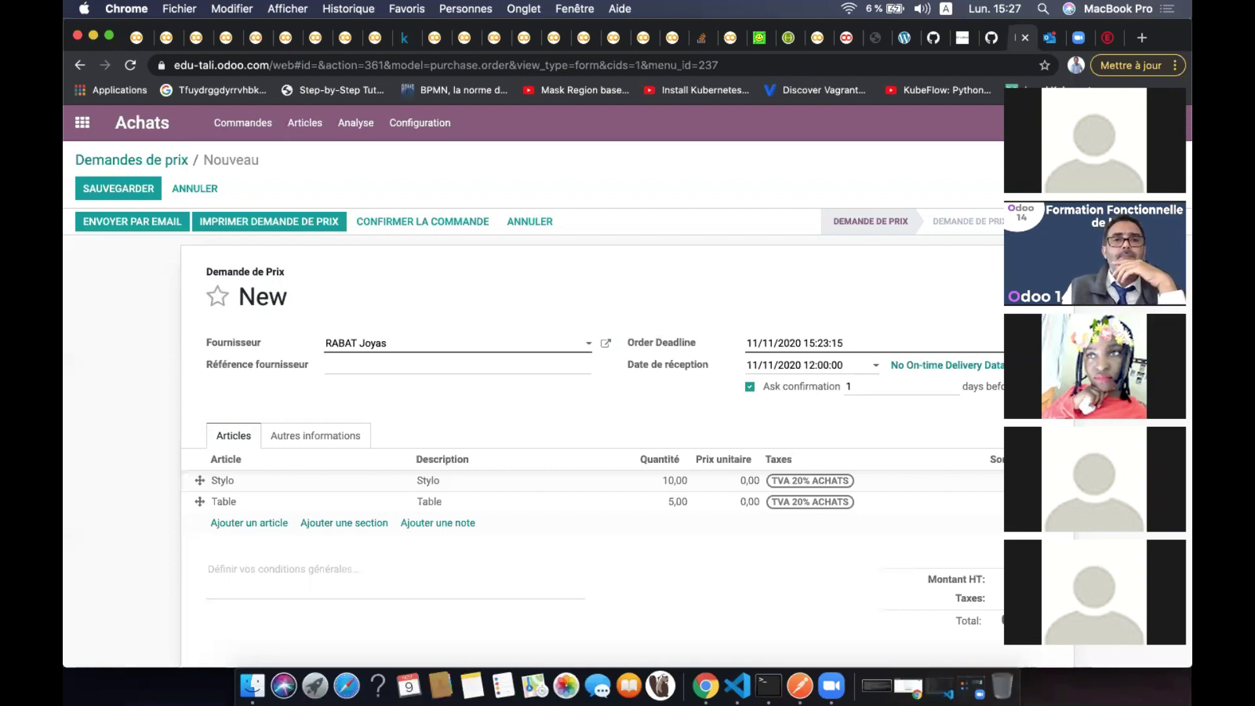
left_click(122, 190)
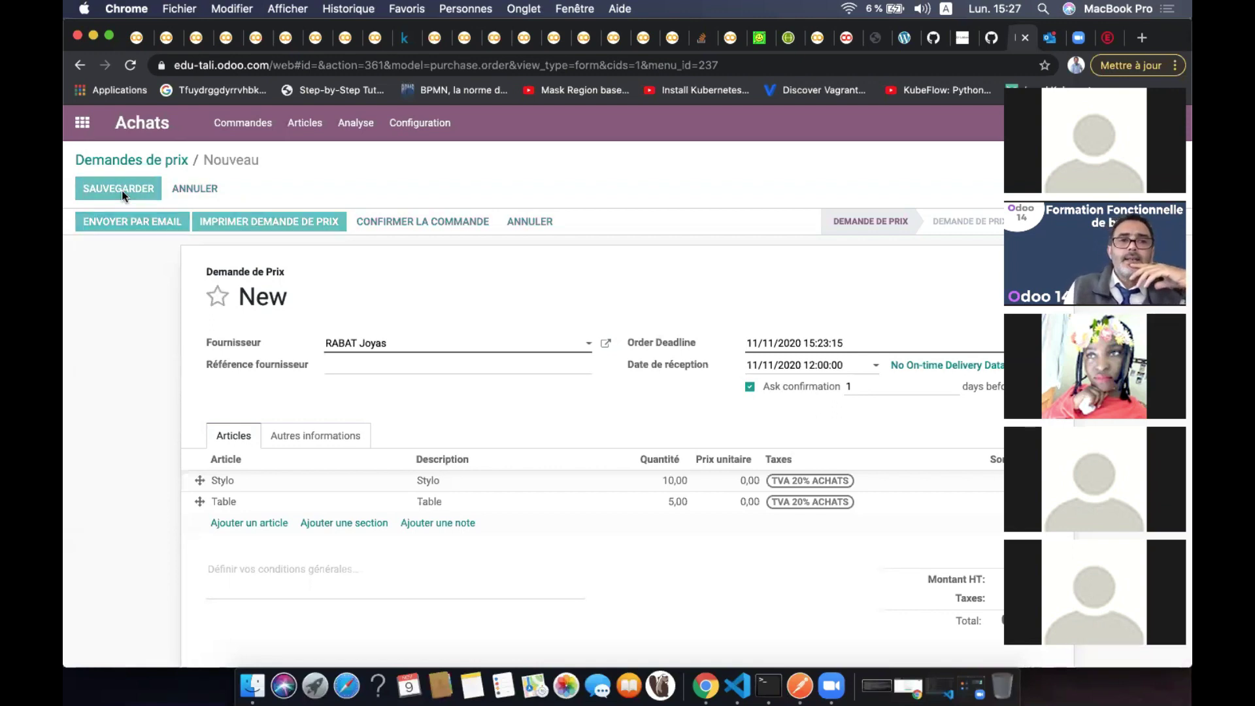
left_click(171, 157)
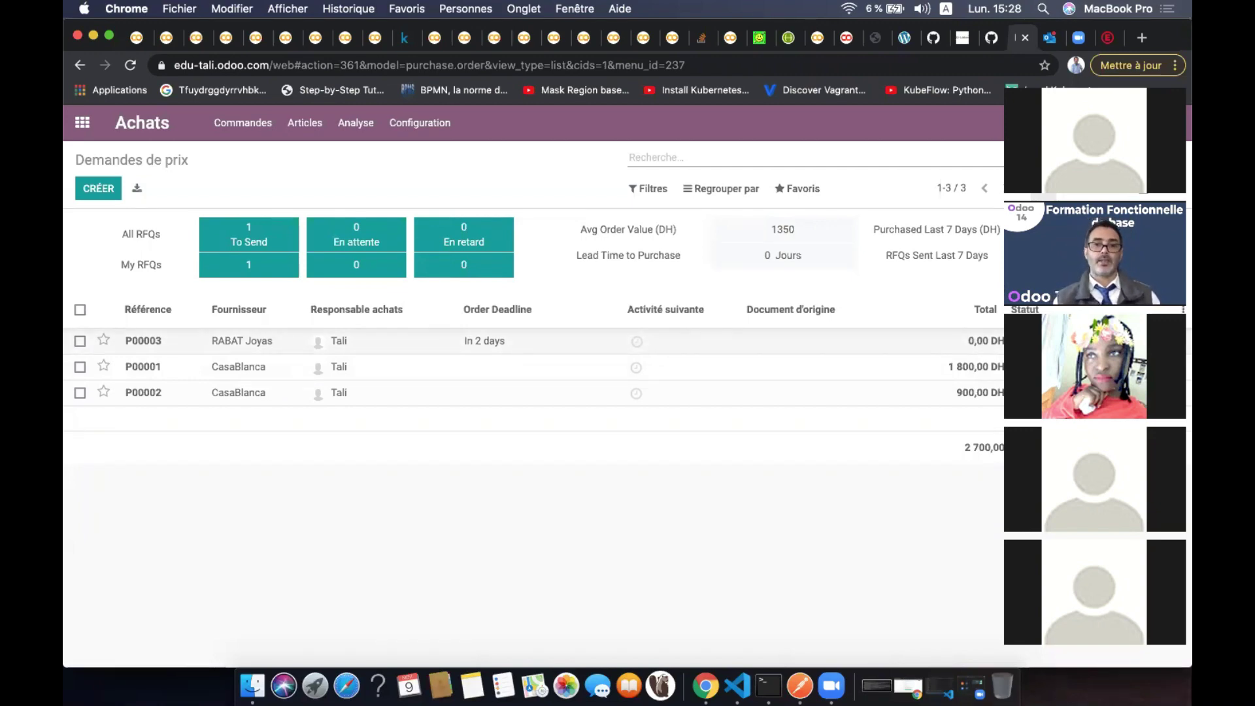
Open the Planifier une activité dialog from P00003's activity icon
left_click(637, 348)
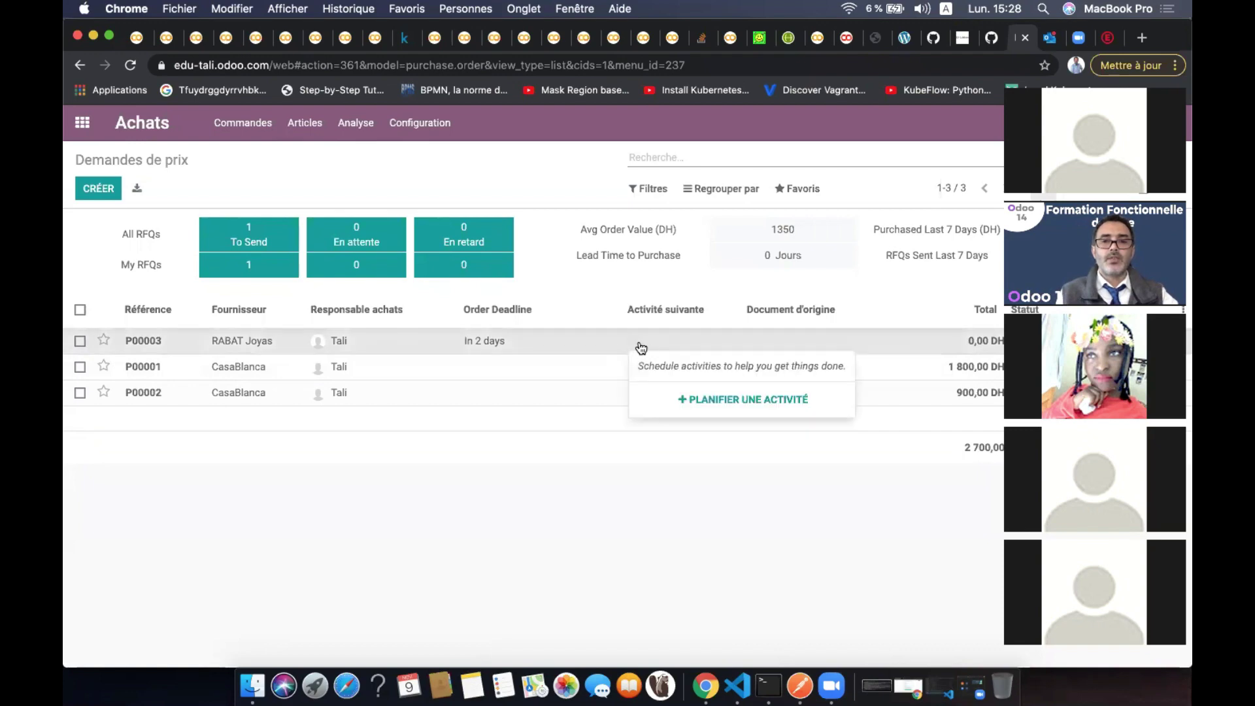
left_click(719, 405)
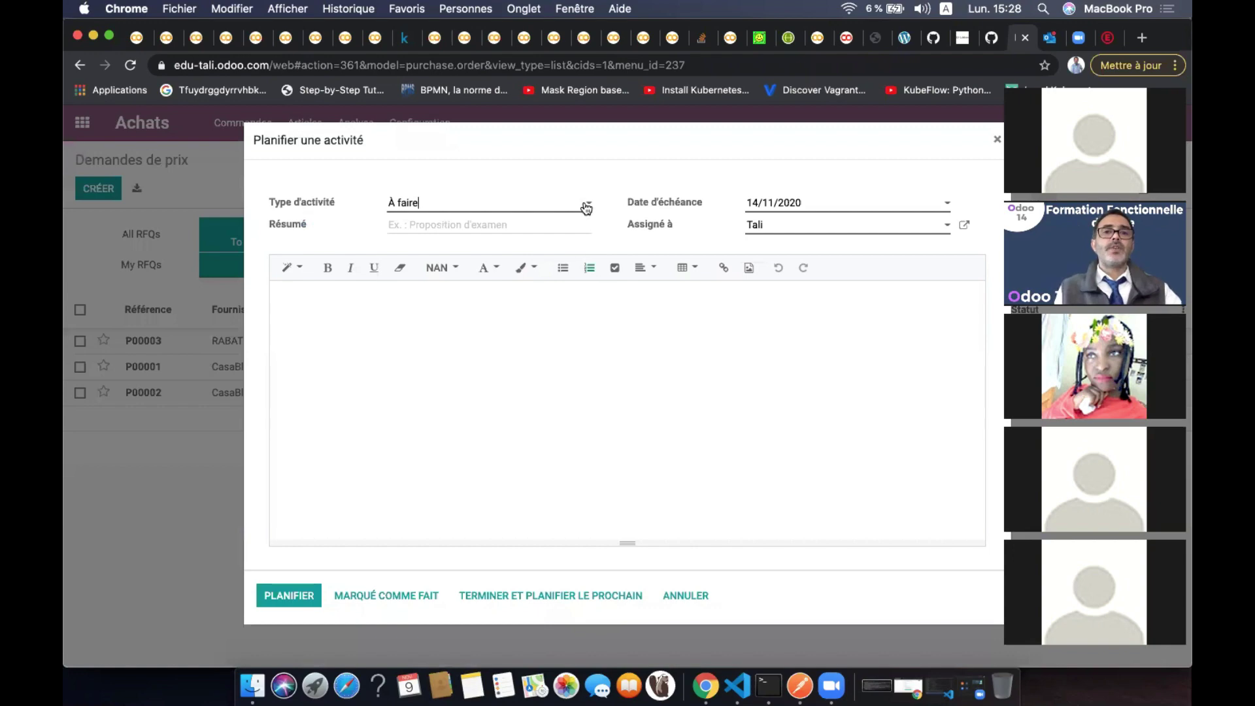
Schedule an Appeler activity for the current user, summary and note 'Limitation d'envoi des emails'
left_click(586, 205)
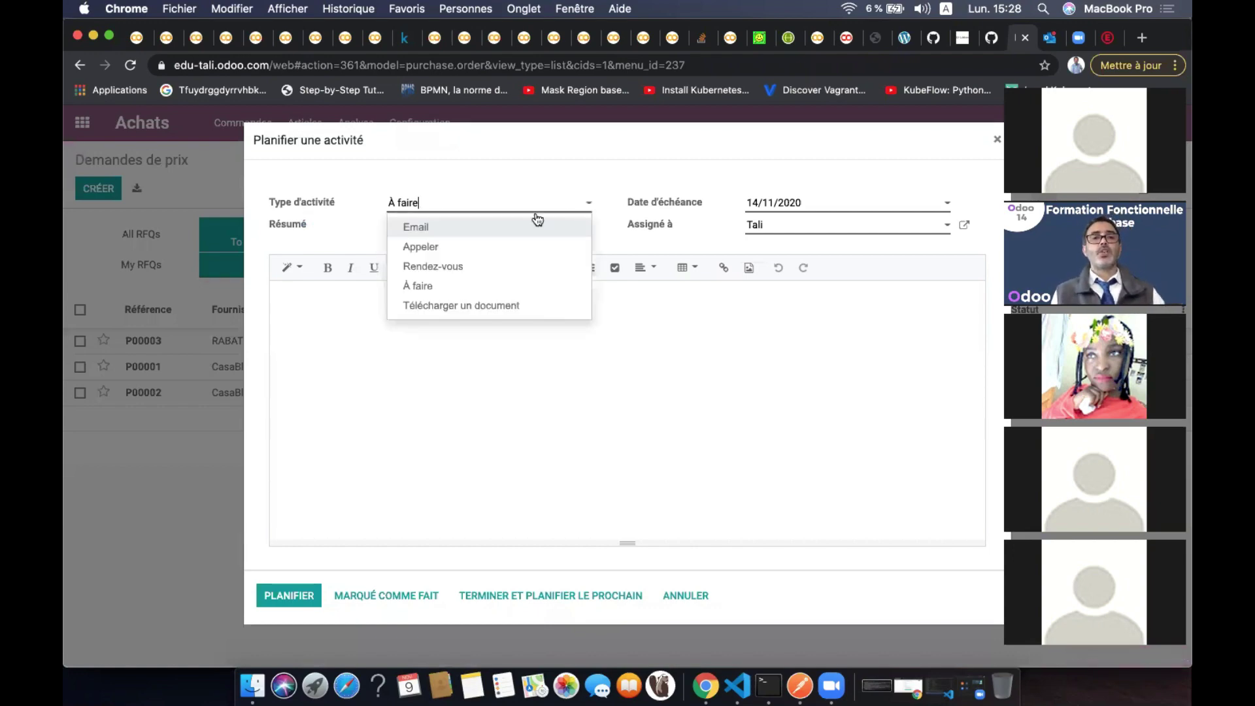
left_click(470, 248)
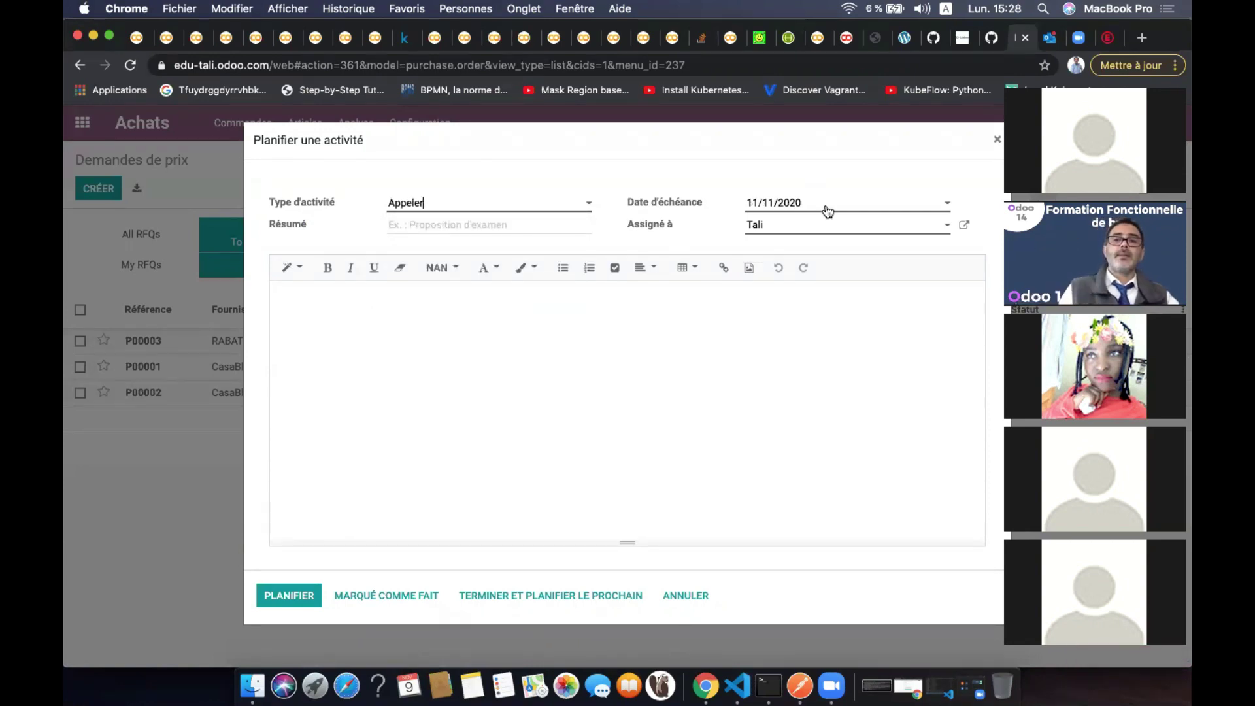
left_click(798, 227)
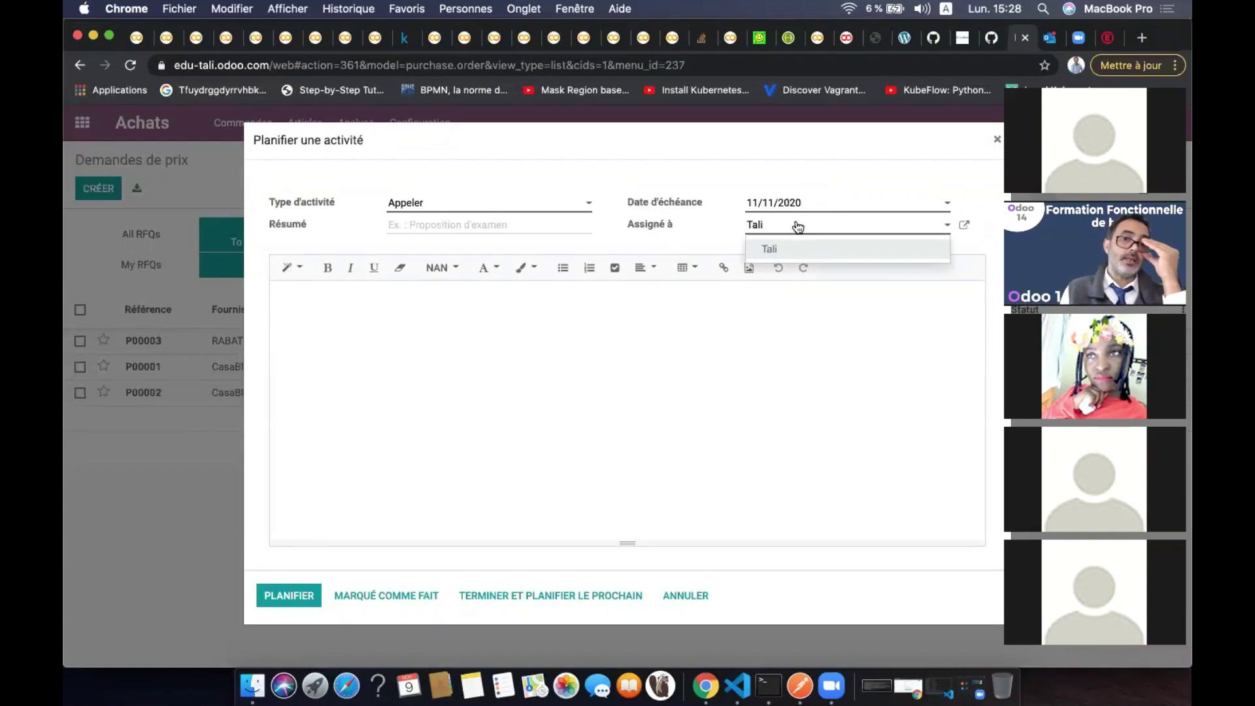
left_click(780, 248)
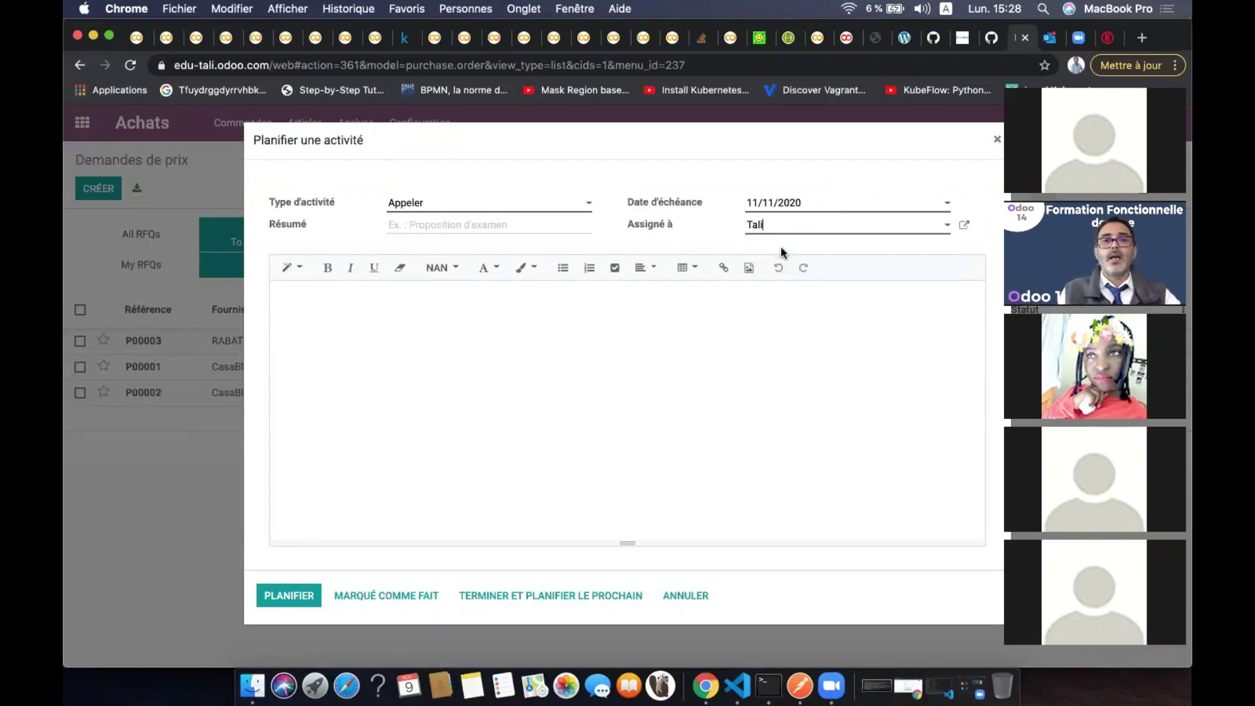
left_click(466, 226)
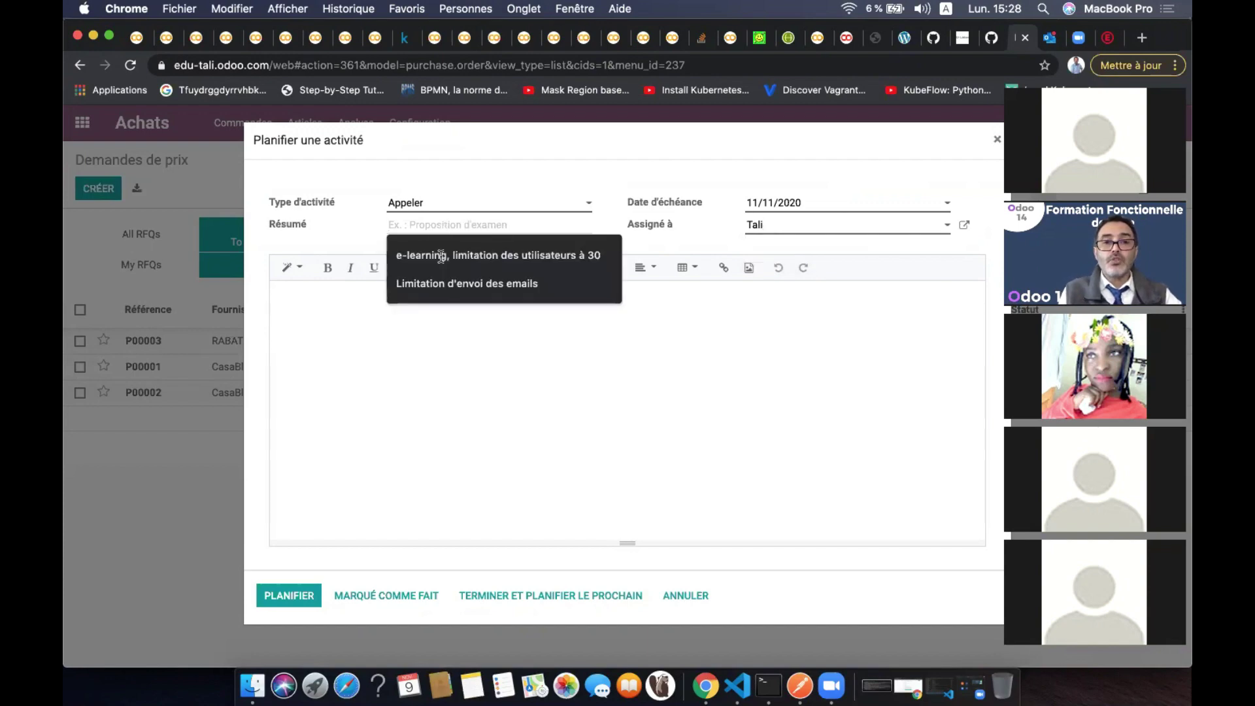
left_click(442, 282)
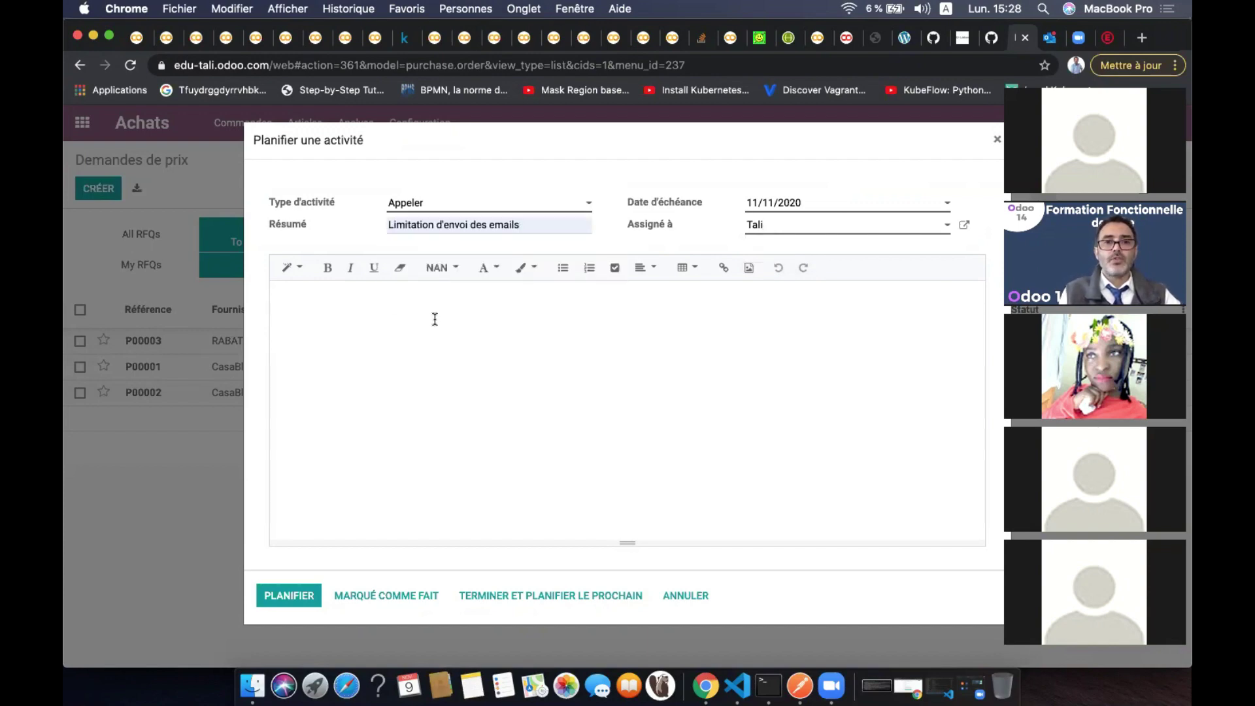
triple_click(535, 219)
key("super+c")
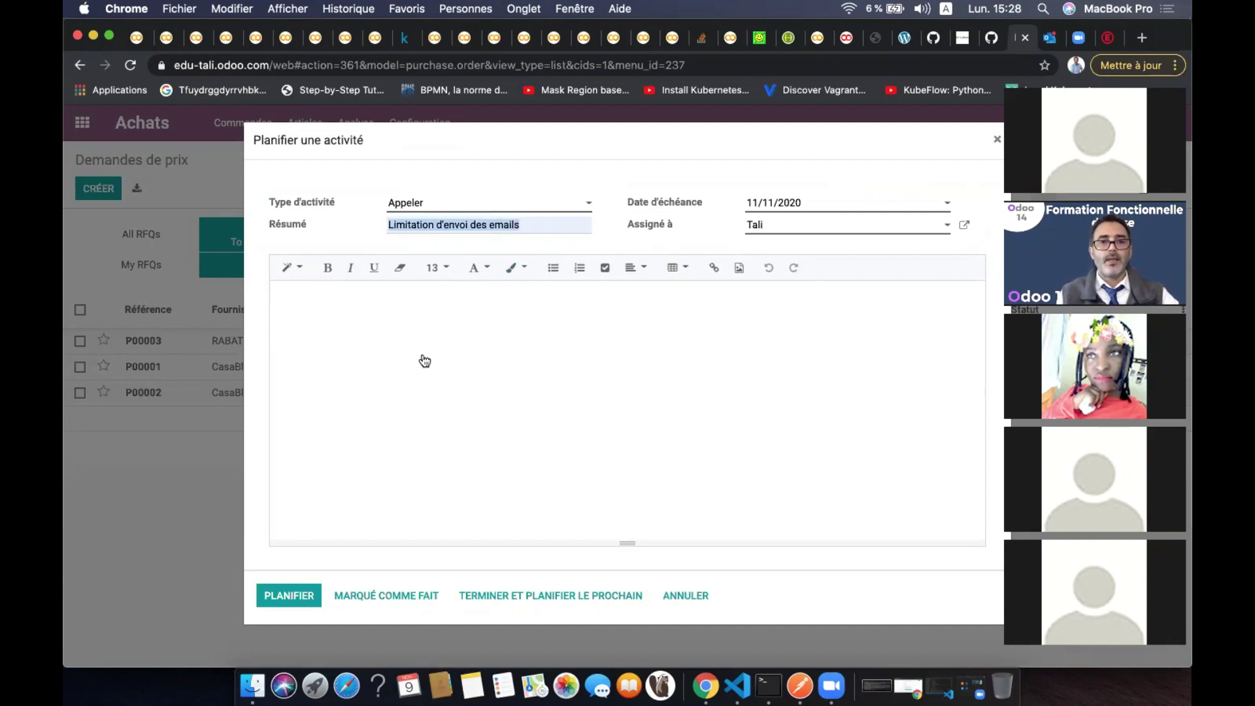
left_click(424, 357)
key("super+v")
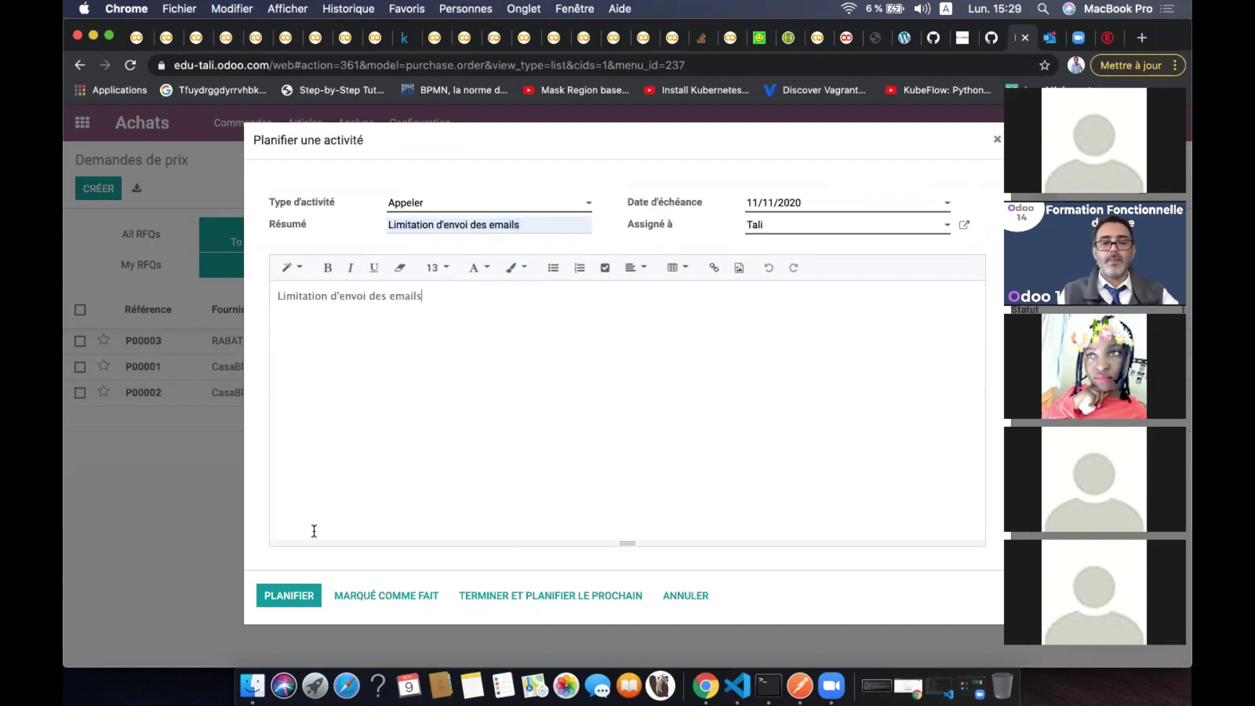
left_click(286, 605)
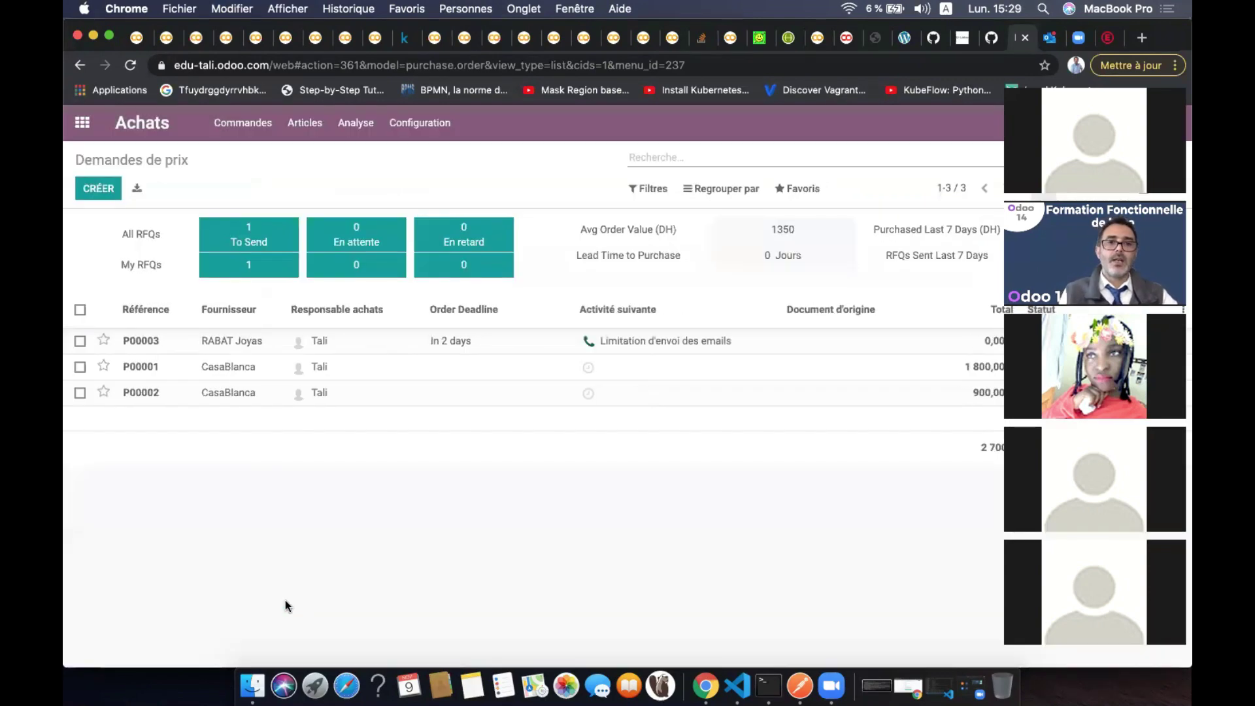
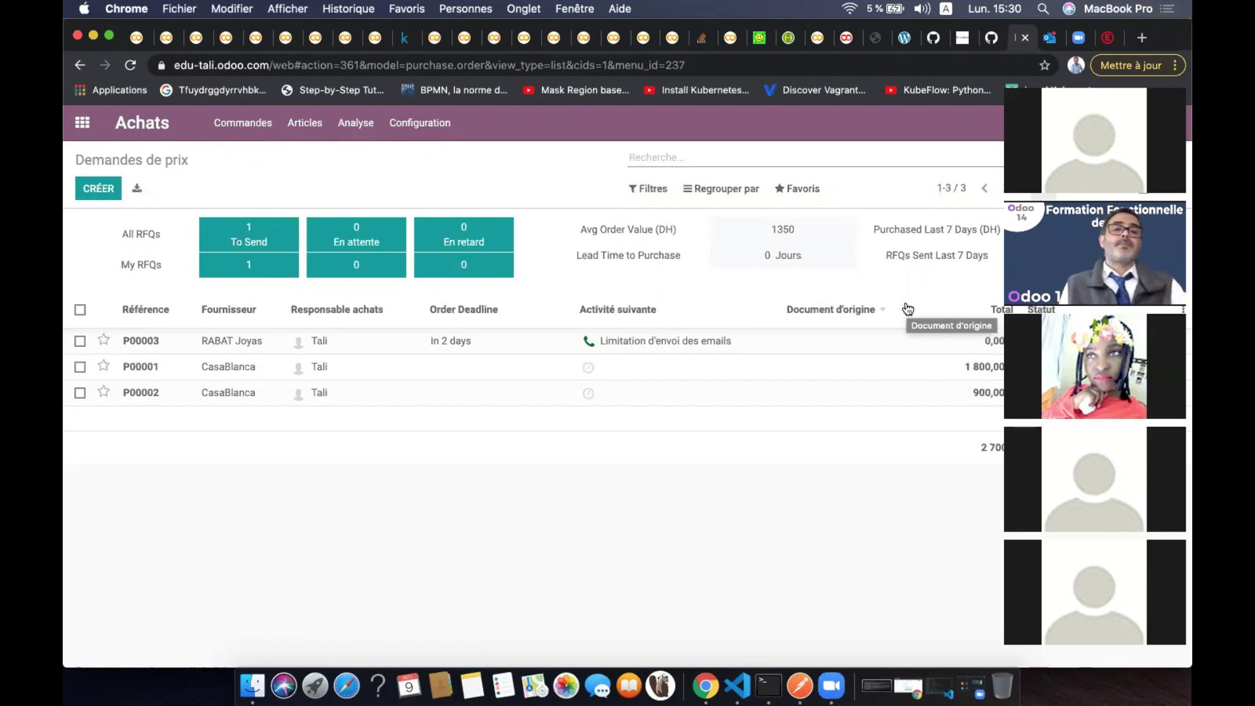
Email request for quotation P00003 to RABAT Joyas, then reload the quotation page
left_click(397, 352)
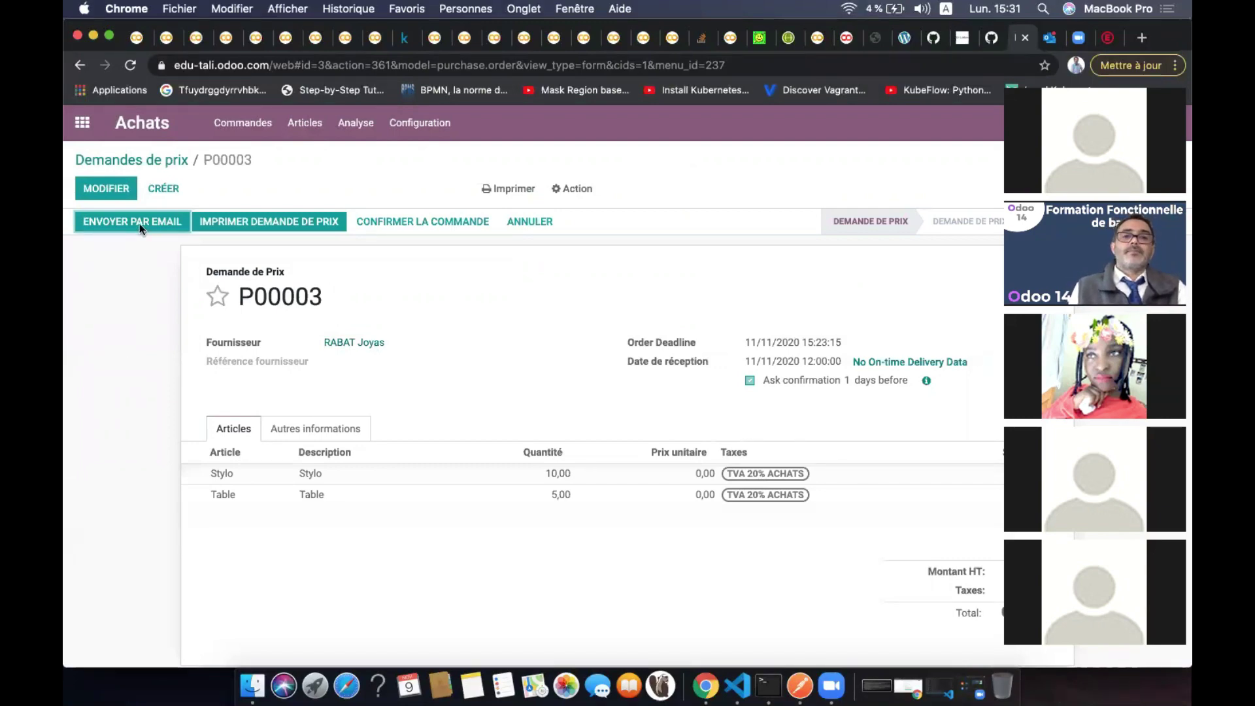
left_click(168, 224)
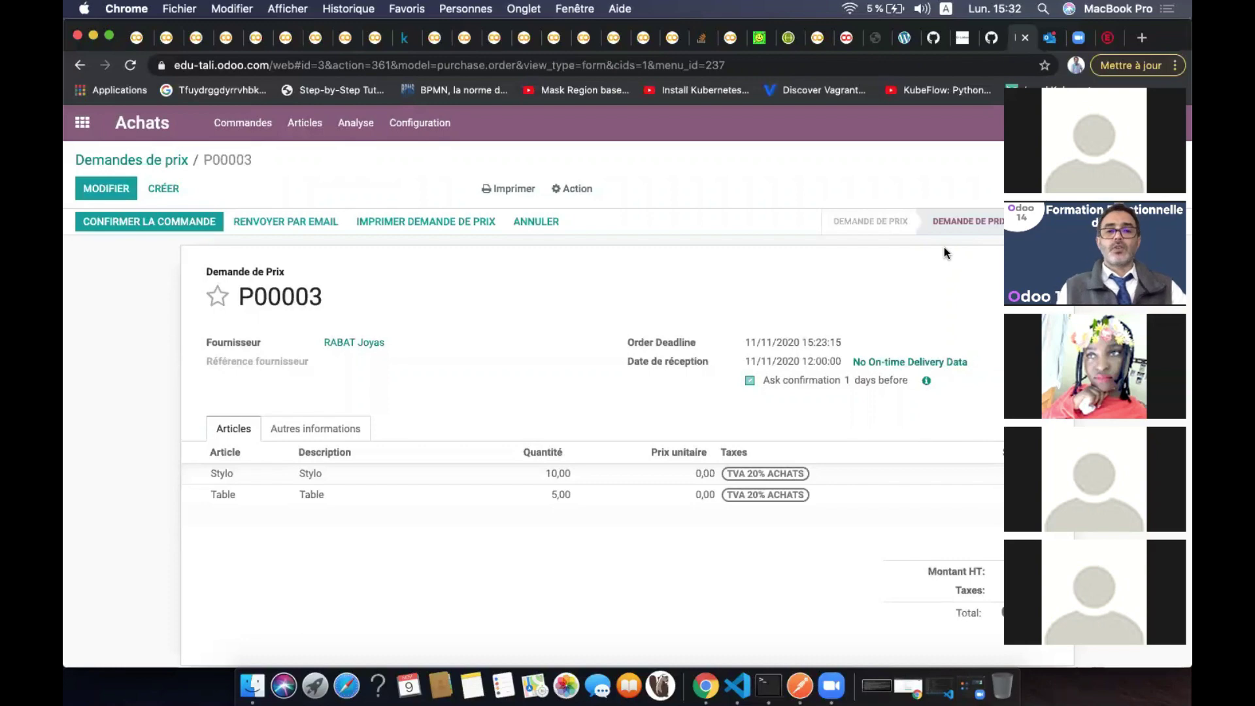
key("super+r")
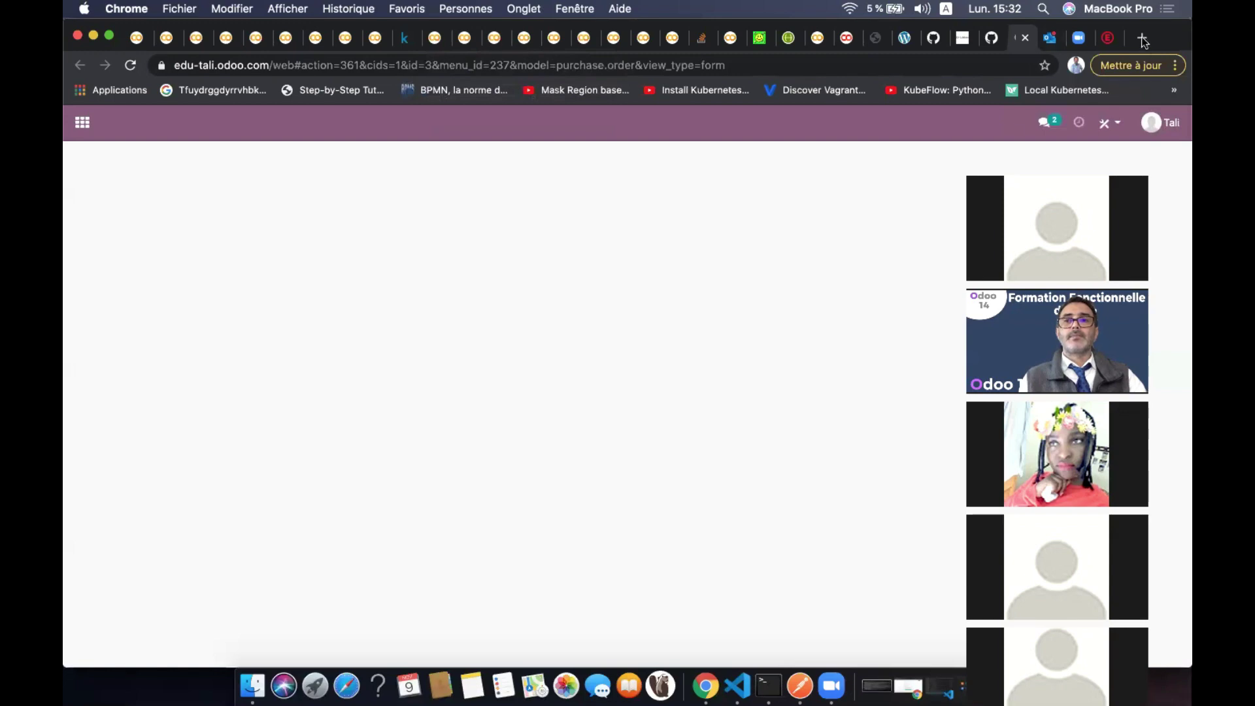
Open Gmail in a new Chrome tab
left_click(1143, 39)
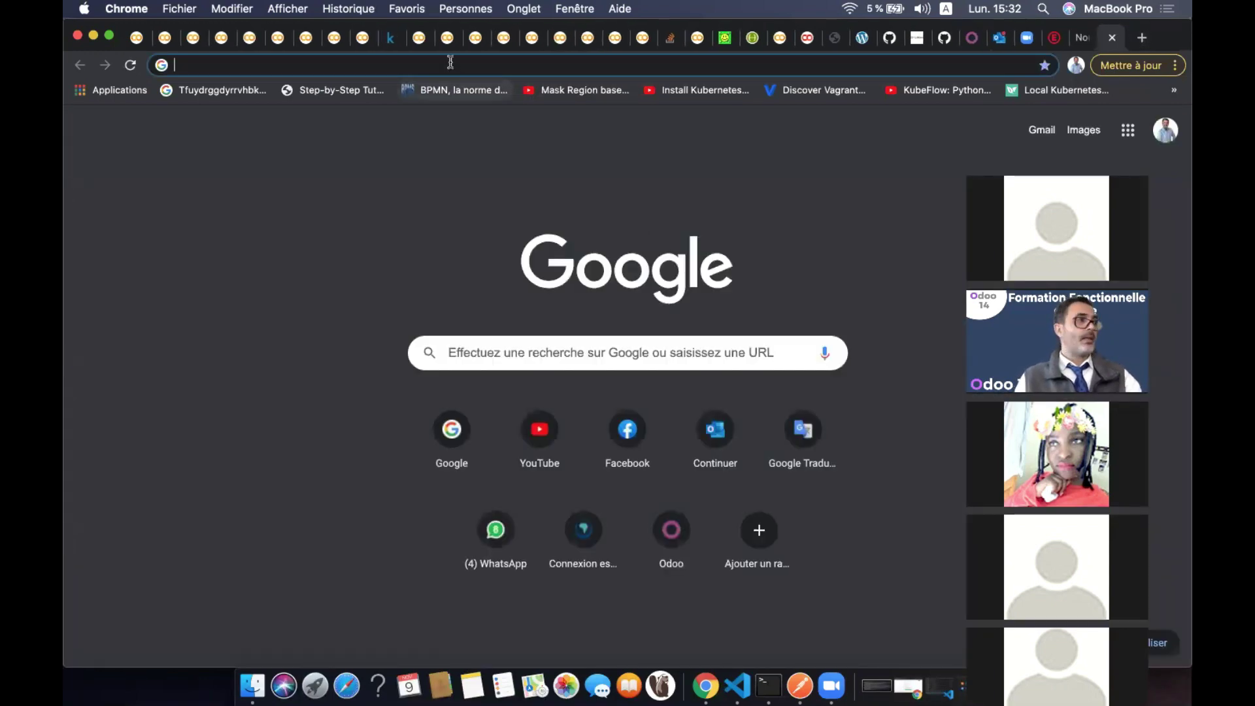
type("gmq")
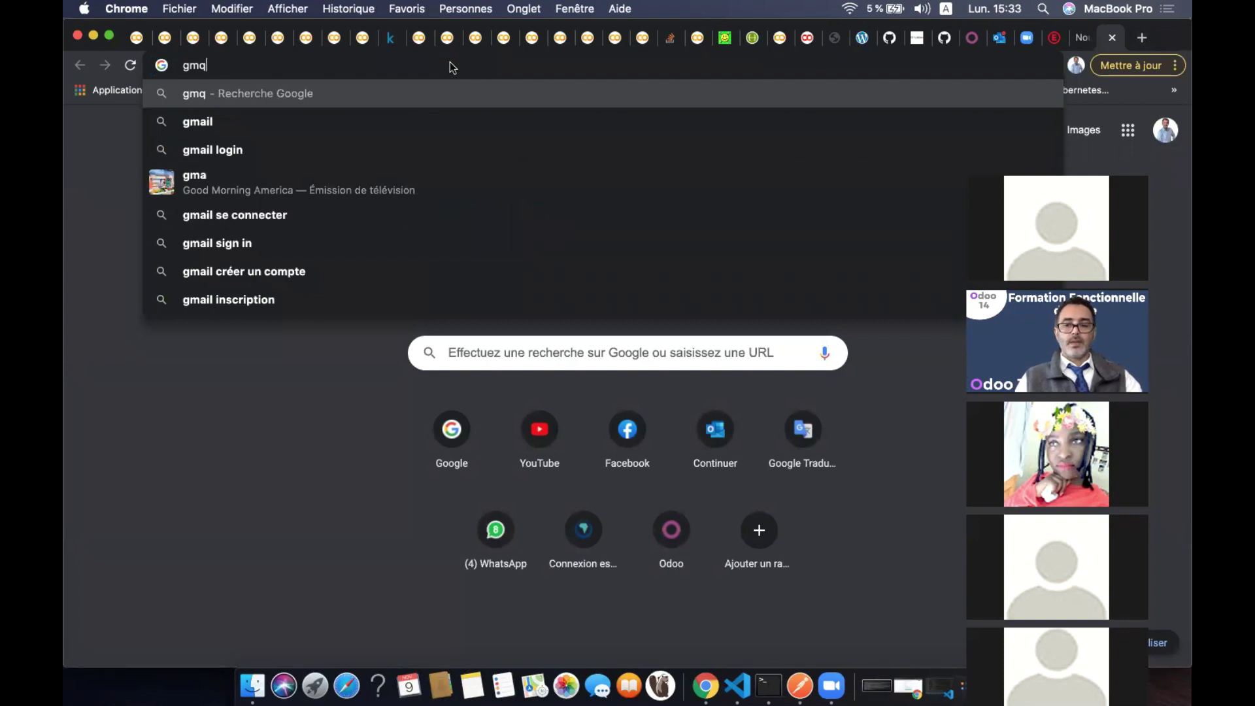
key("BackSpace")
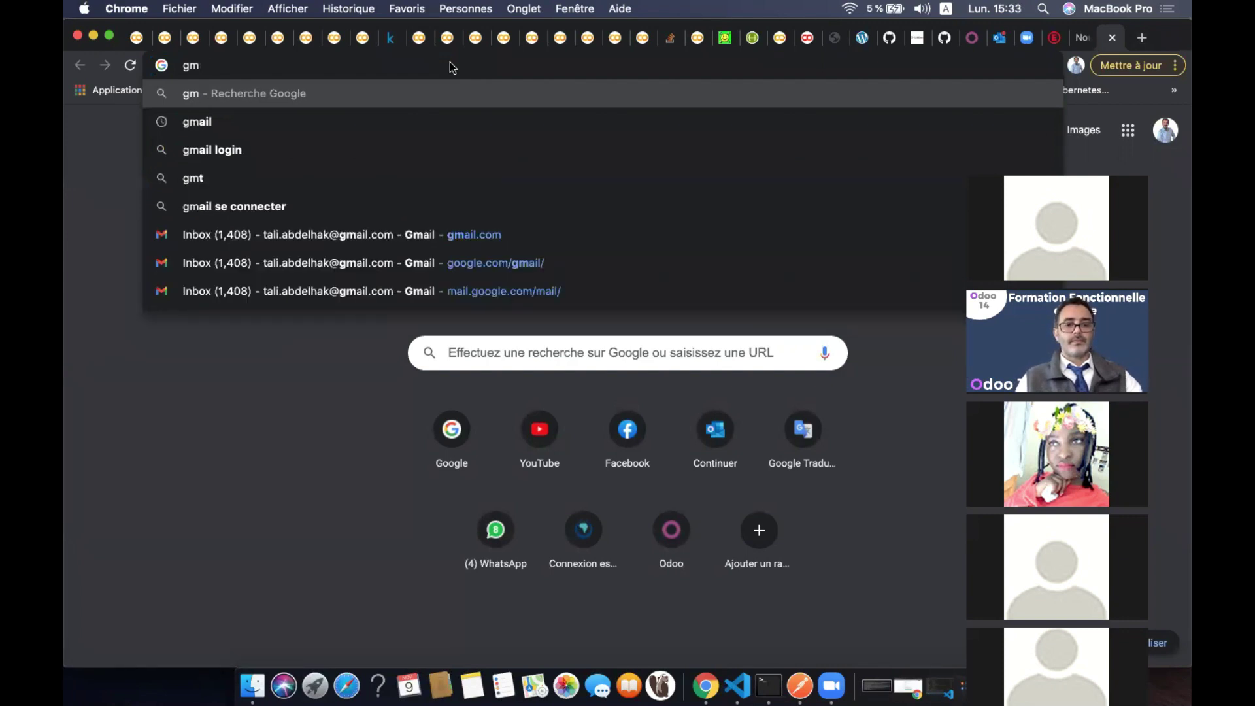
type("ail")
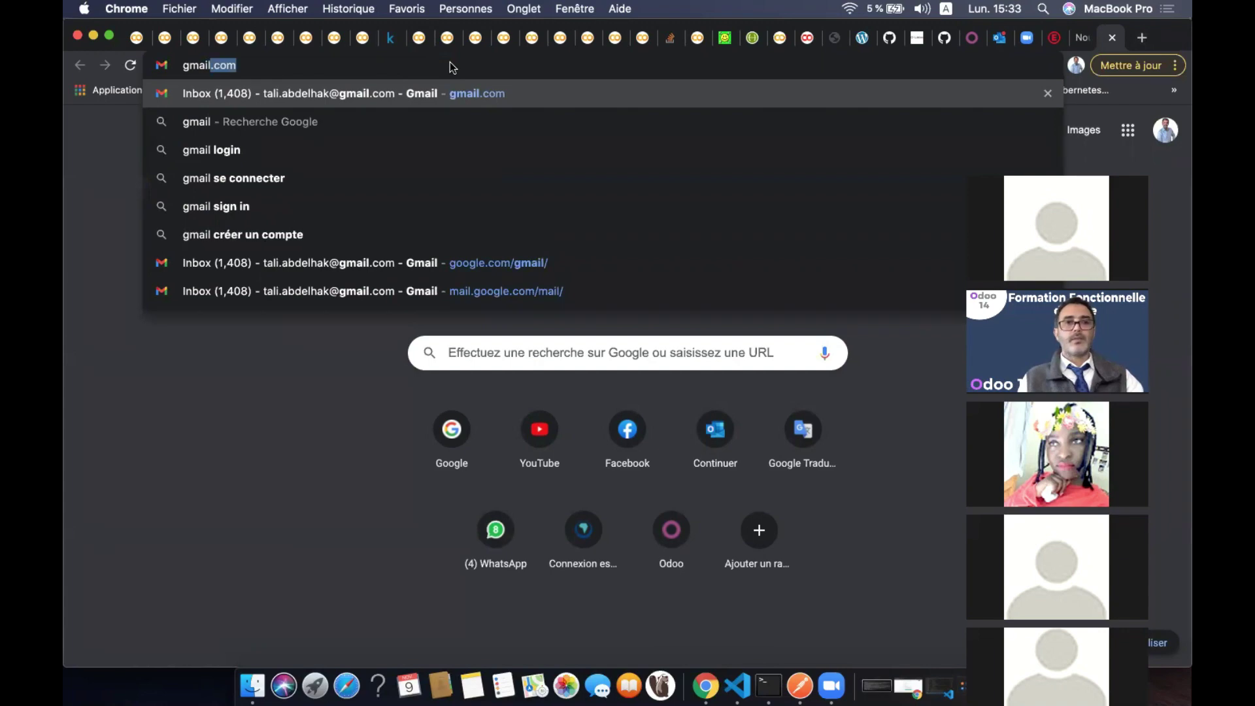
key("Return")
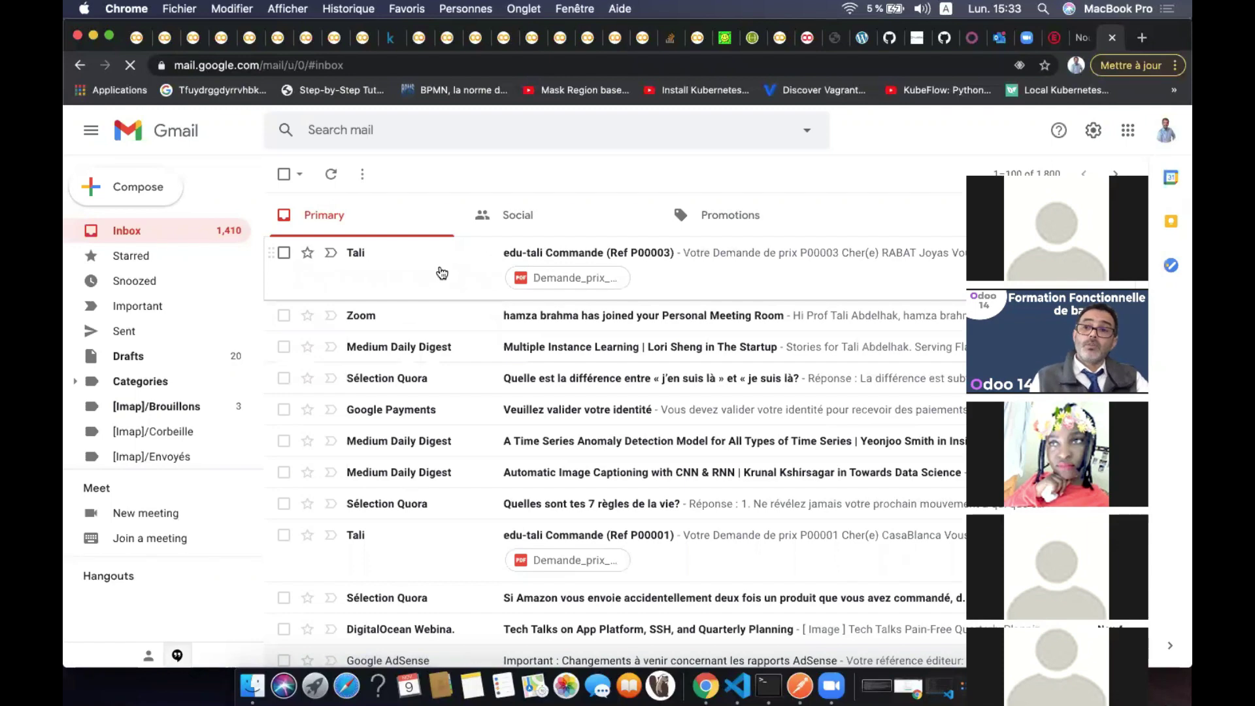
Open the Commande (Ref P00003) email and follow its Vue Demande de prix link into Odoo
left_click(442, 273)
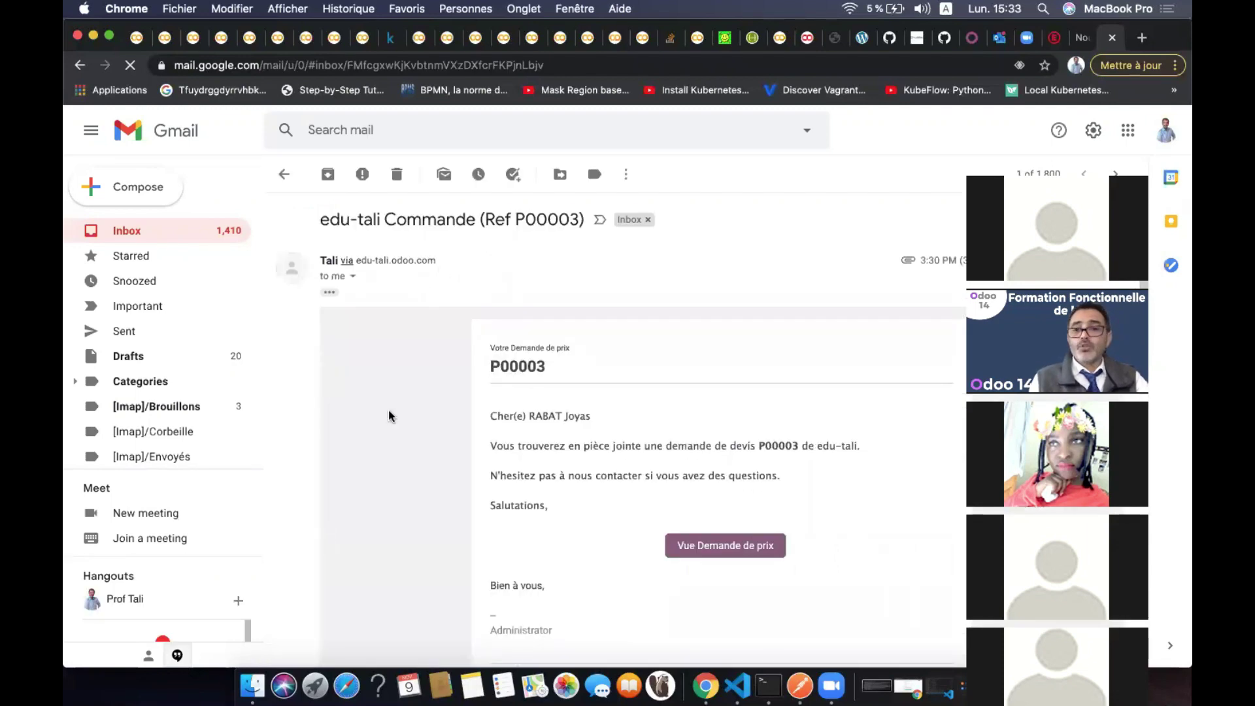
scroll(737, 471, "down", 3)
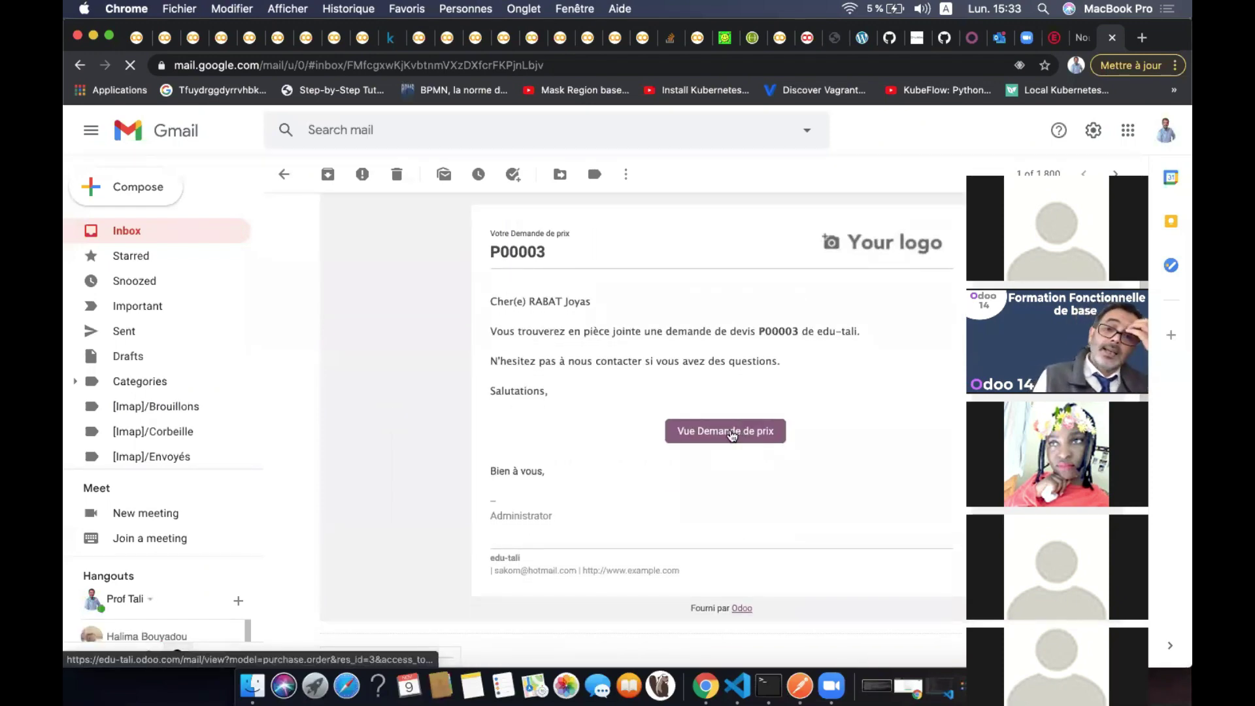
left_click(729, 431)
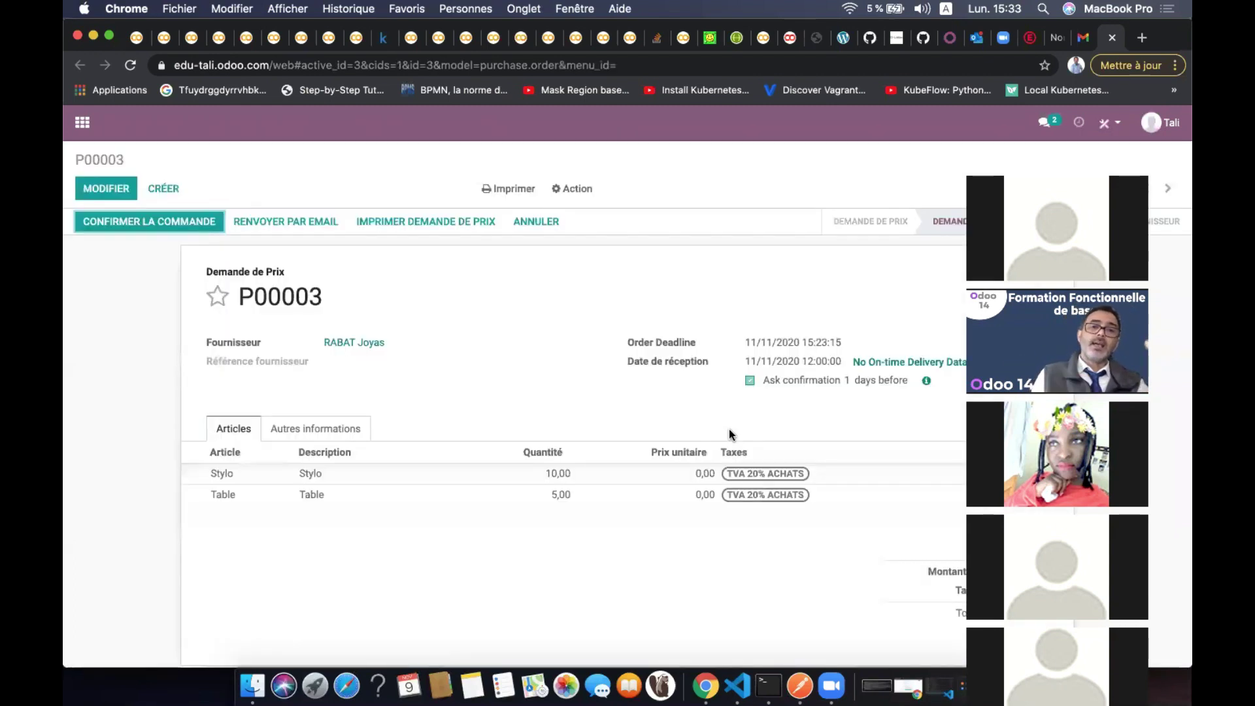
Price Stylo at 2,30 and Table at 200,00 per unit and save P00003
left_click(124, 189)
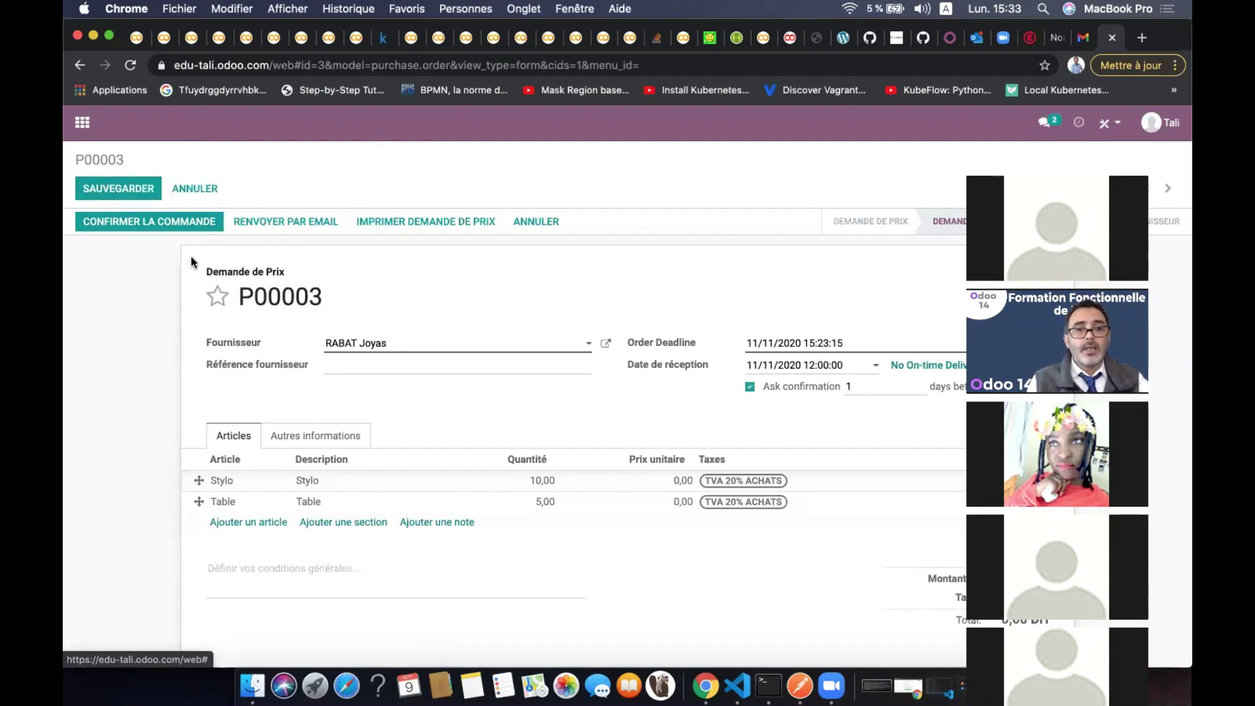
left_click(676, 483)
type("2,3")
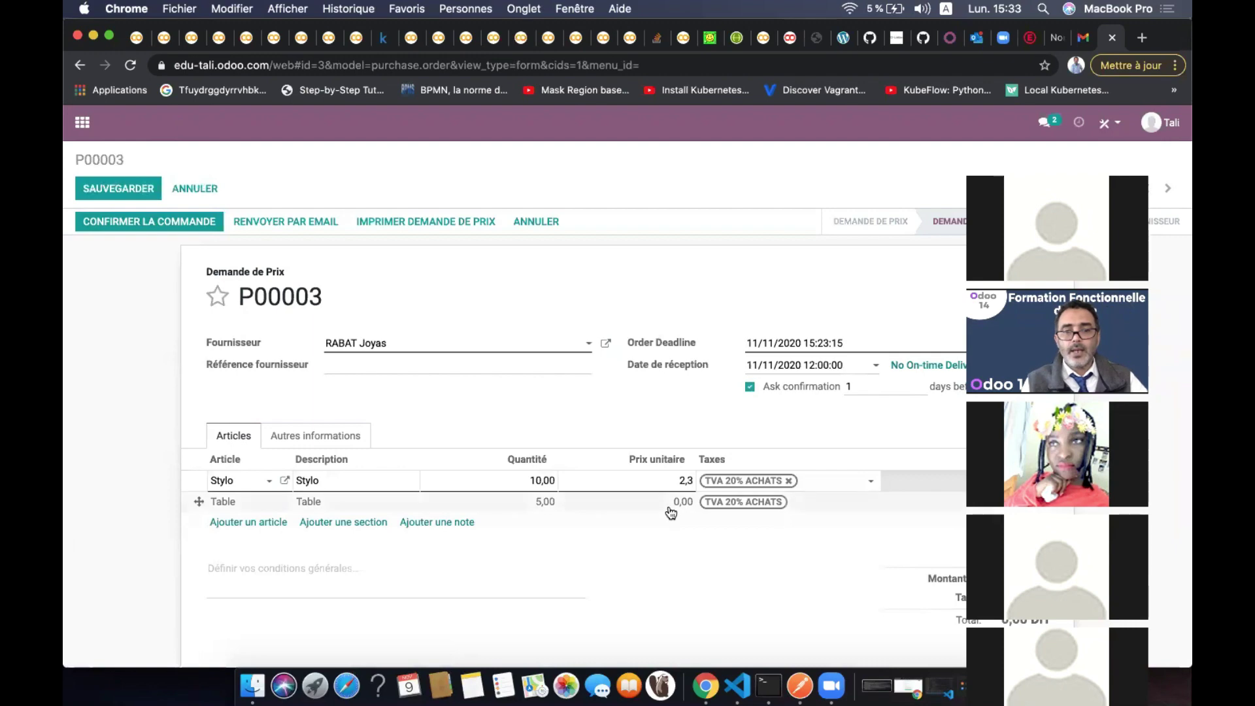
left_click(670, 510)
type("200")
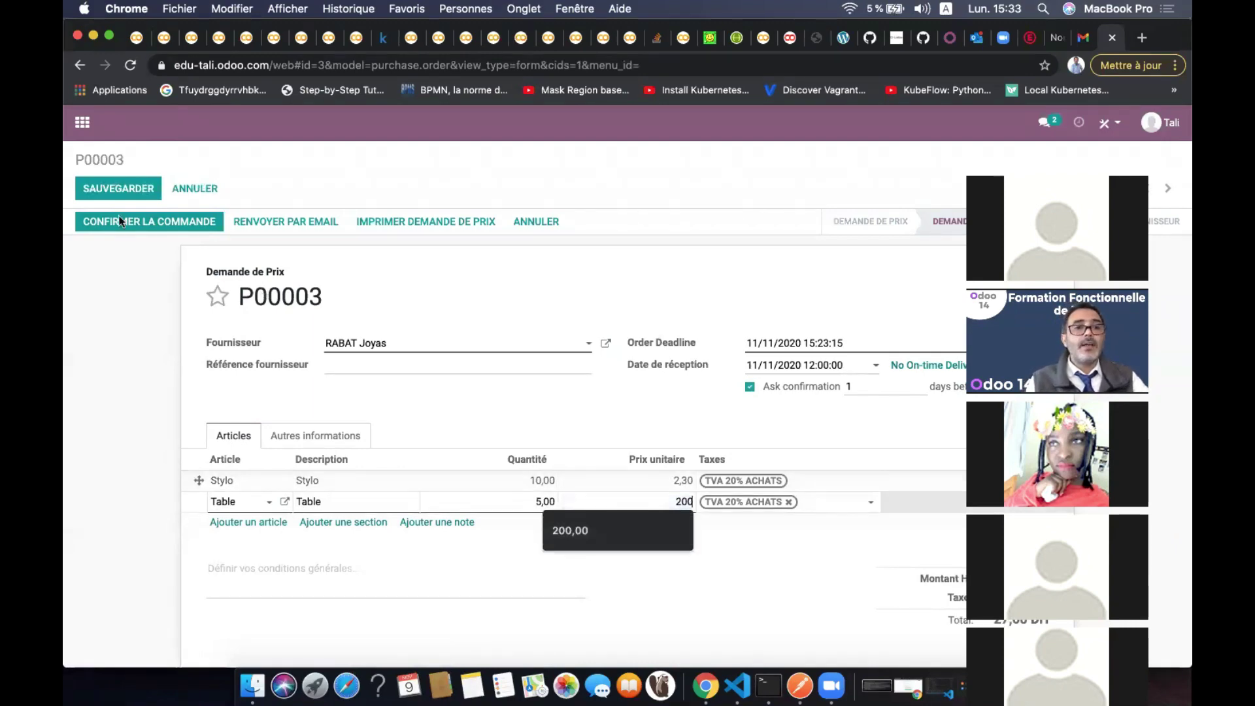
left_click(117, 195)
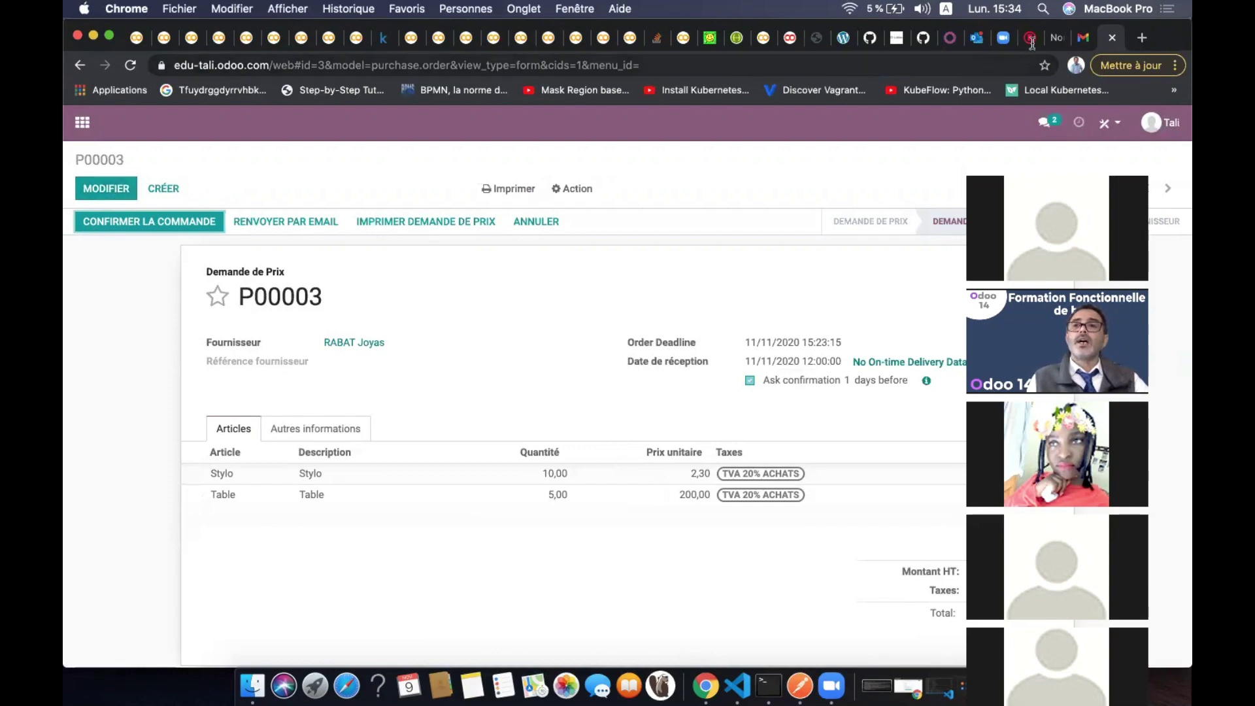
left_click(950, 39)
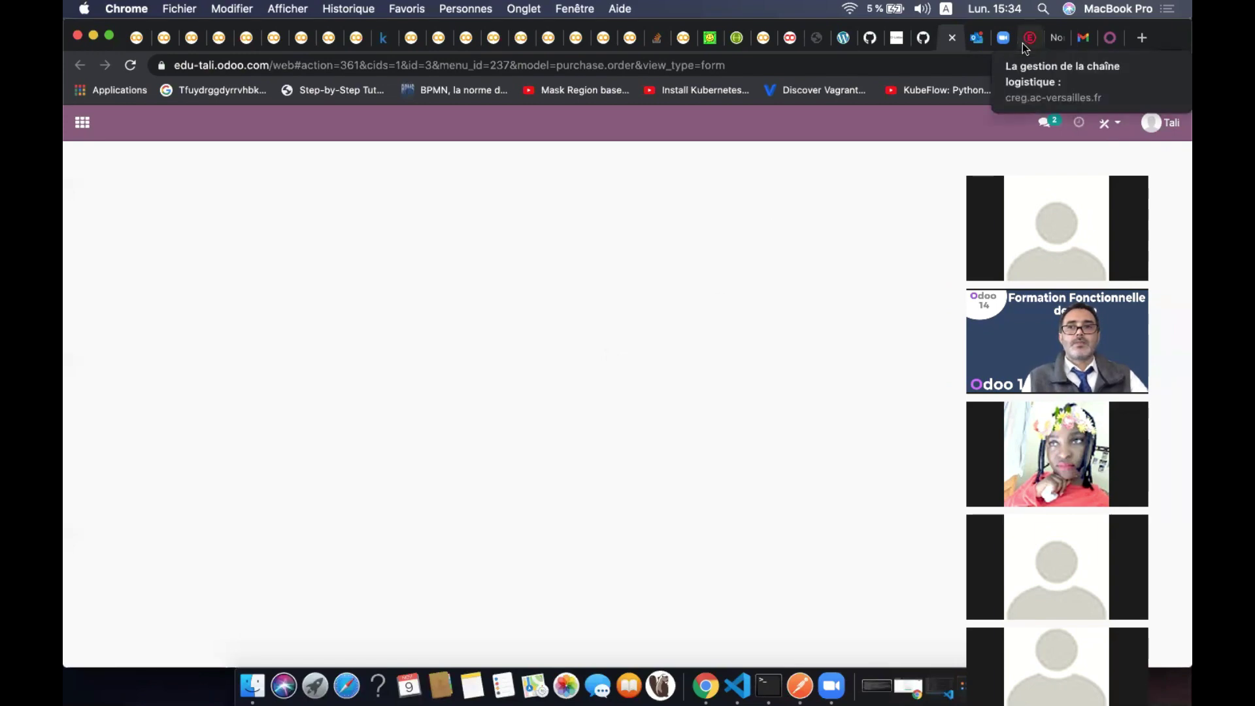
Switch between the Odoo tabs and reload so P00003 shows its 1 227,60 DH total
left_click(1110, 45)
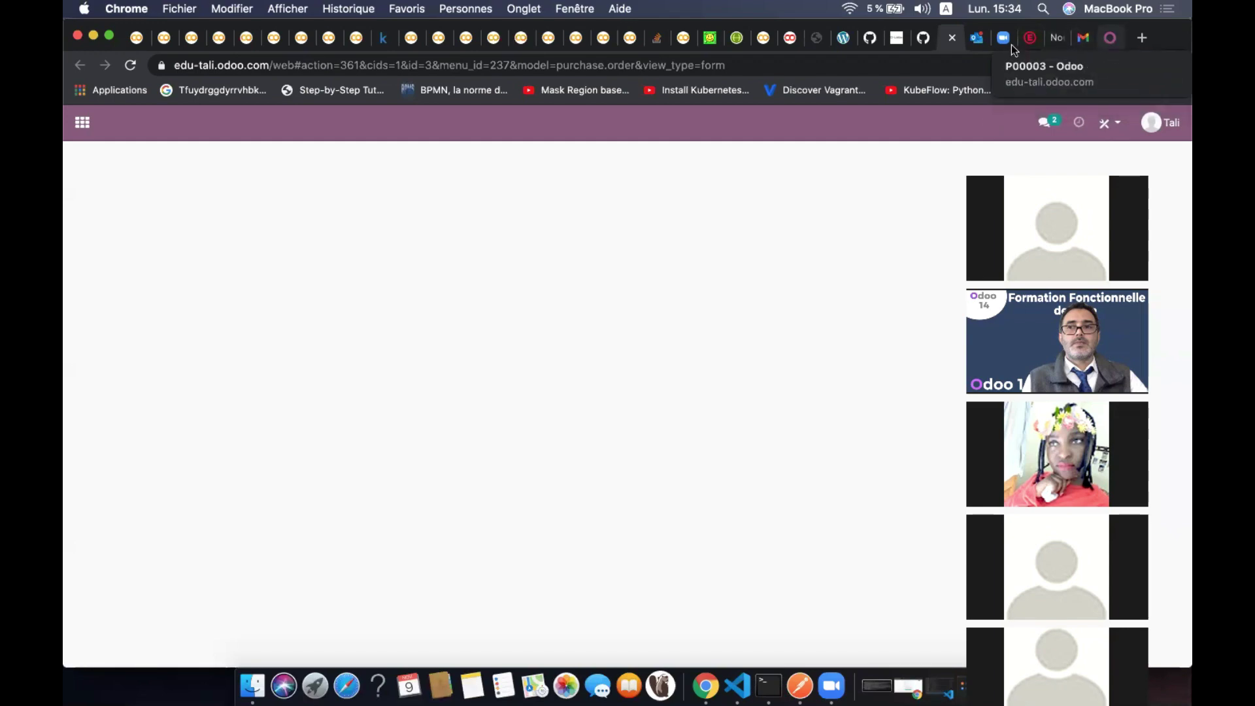
left_click(951, 38)
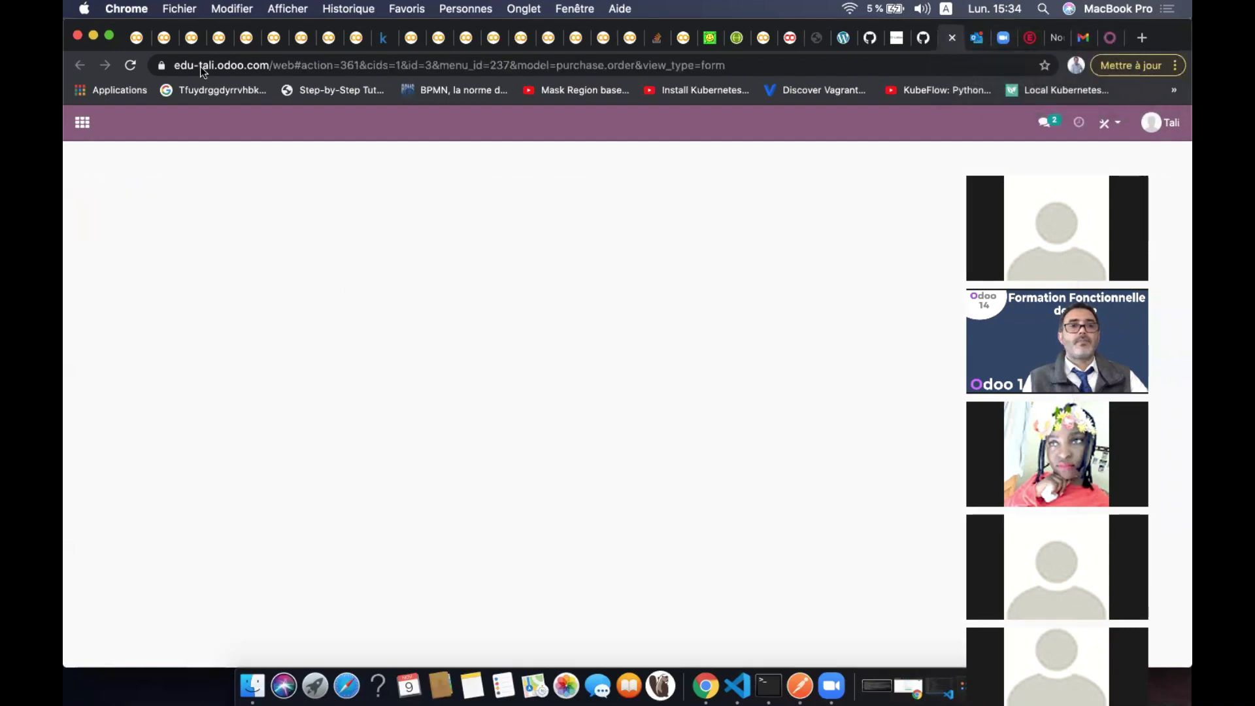
left_click(131, 66)
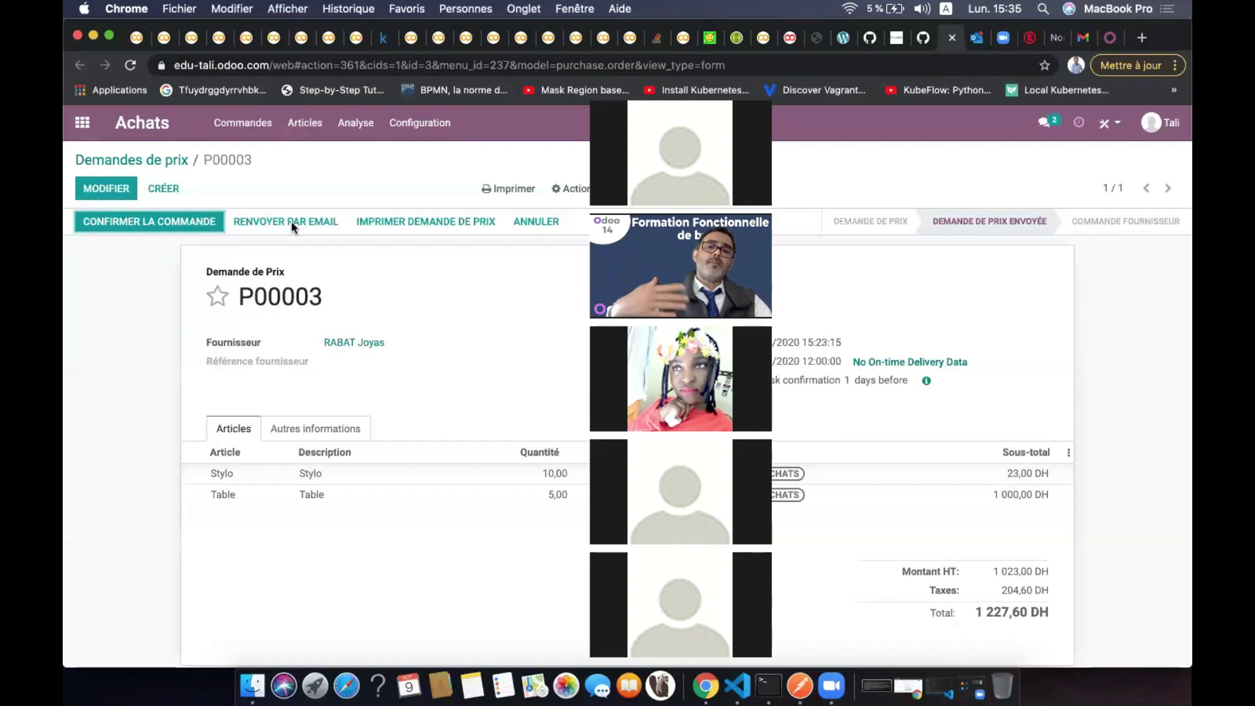
Confirm P00003 as a purchase order and toggle its favourite star
left_click(168, 219)
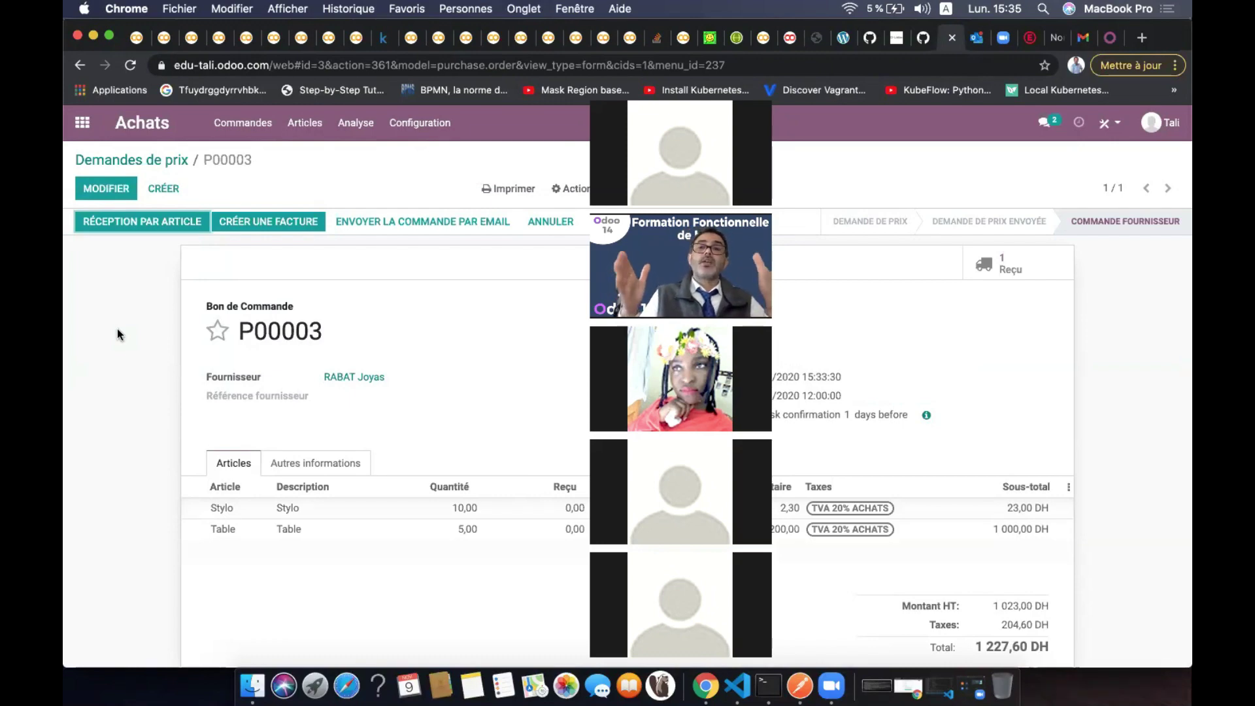
left_click(219, 331)
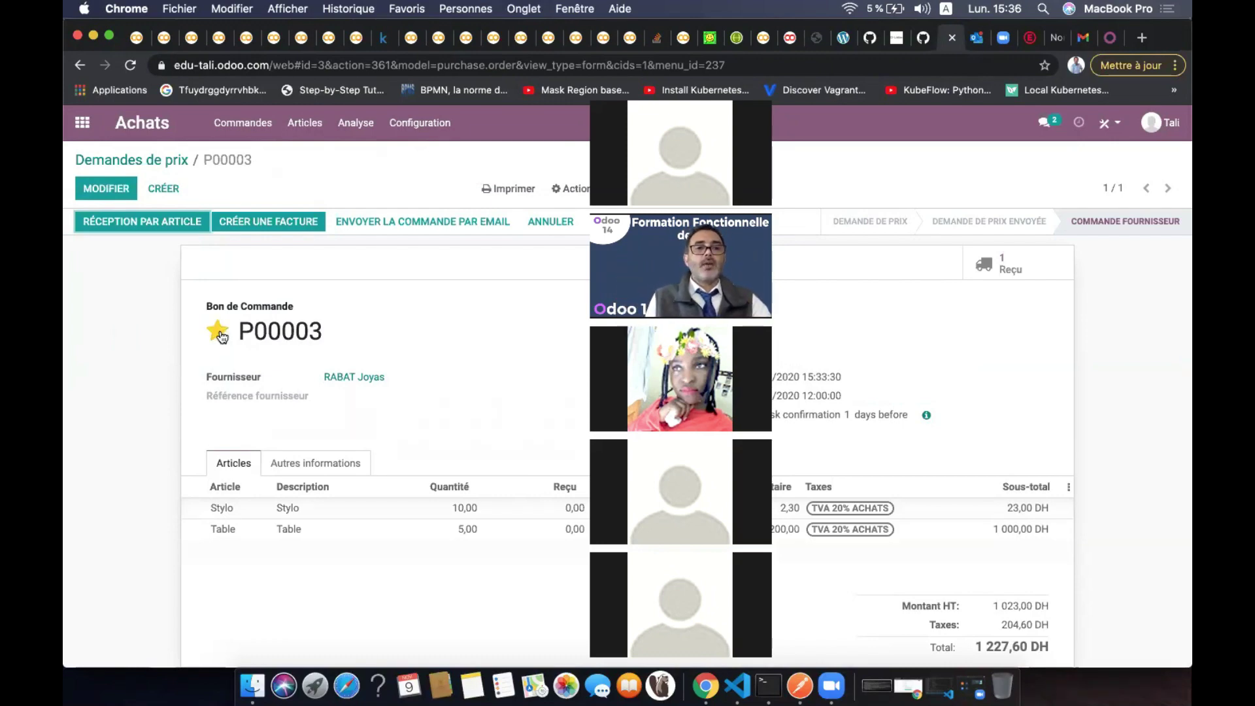
left_click(223, 353)
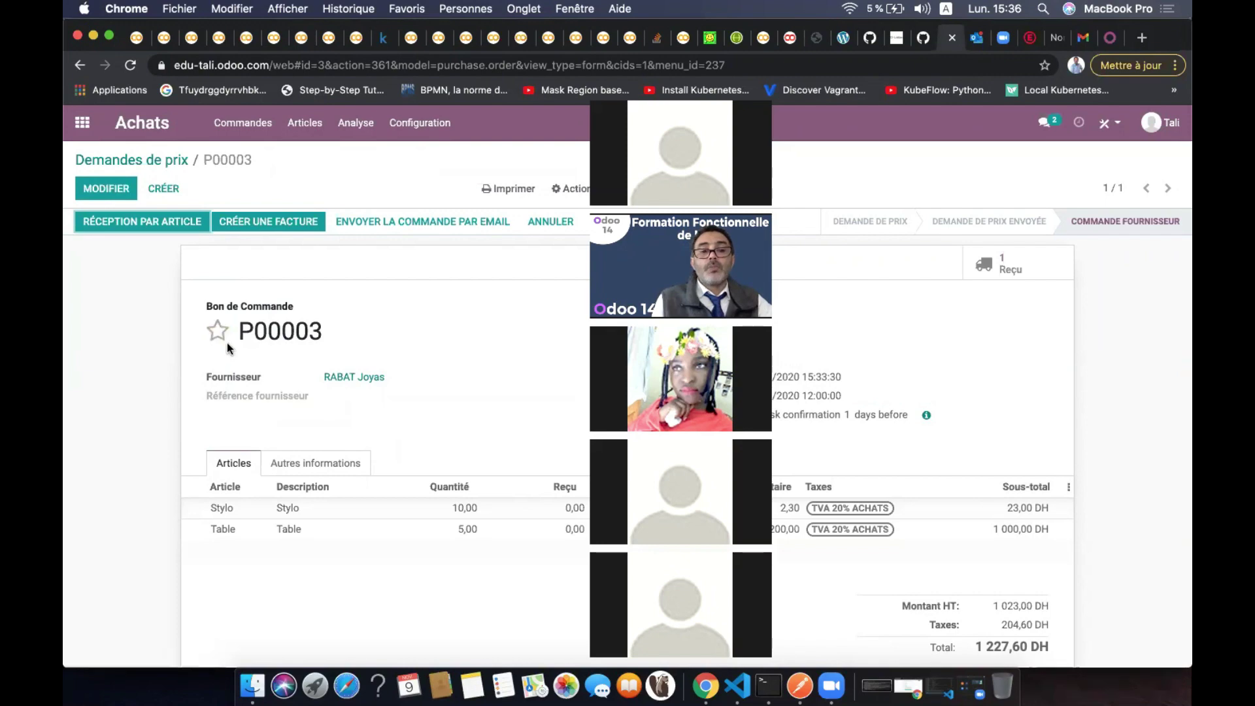
left_click(217, 335)
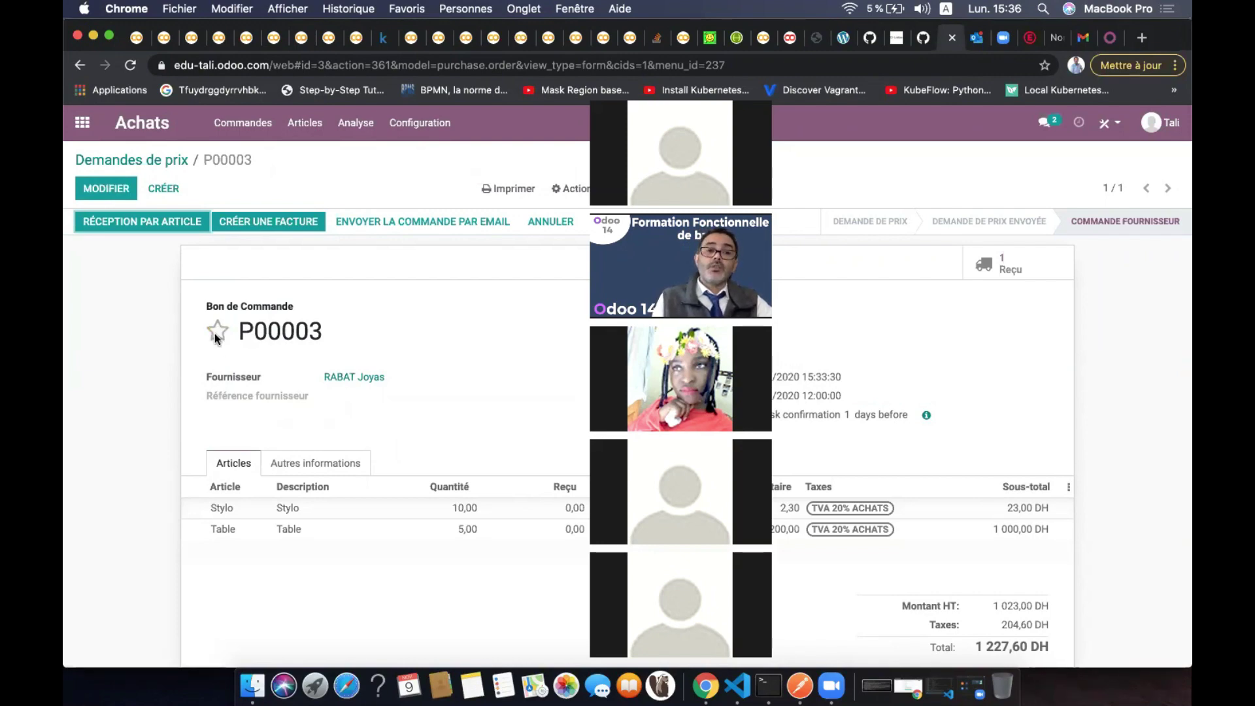
left_click(218, 338)
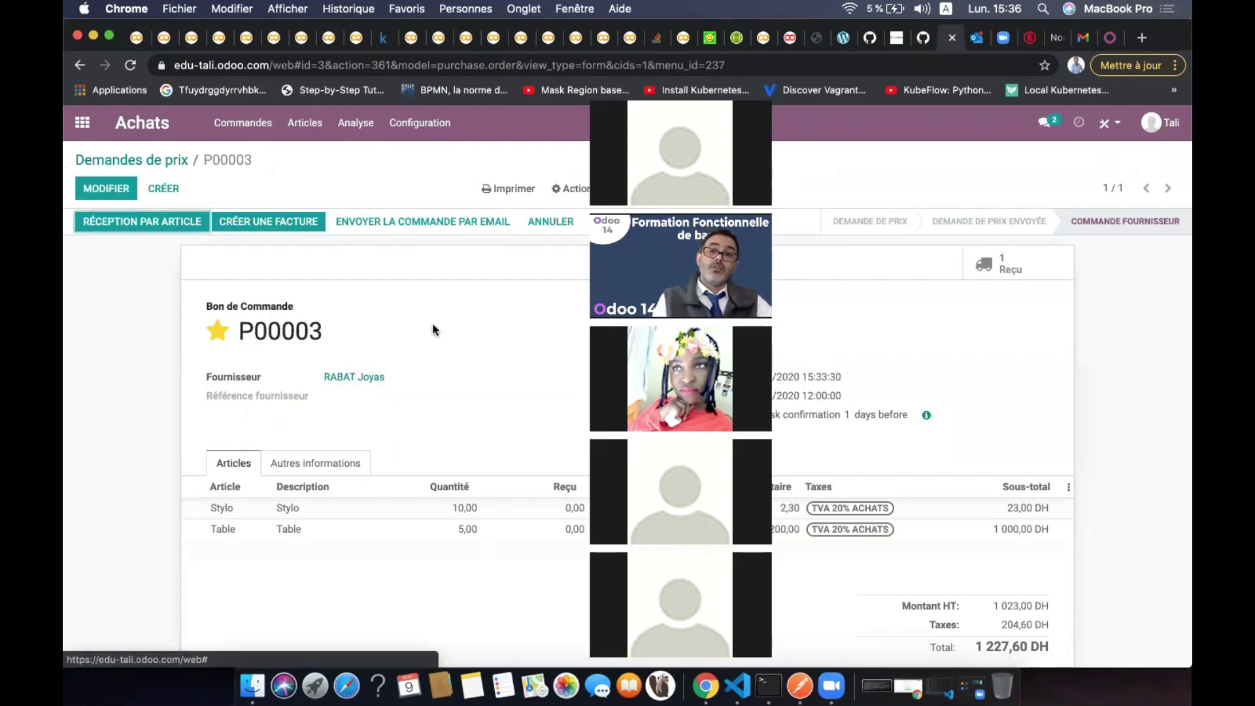
double_click(219, 338)
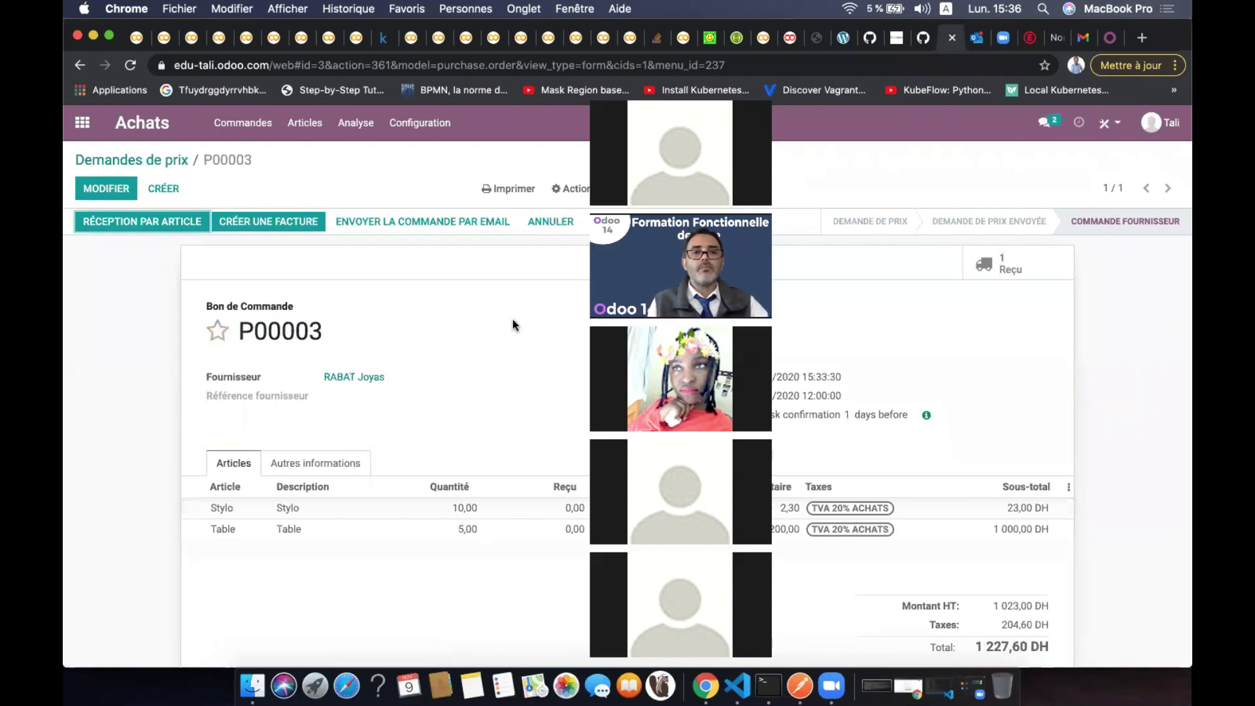
left_click_drag(787, 95, 687, 50)
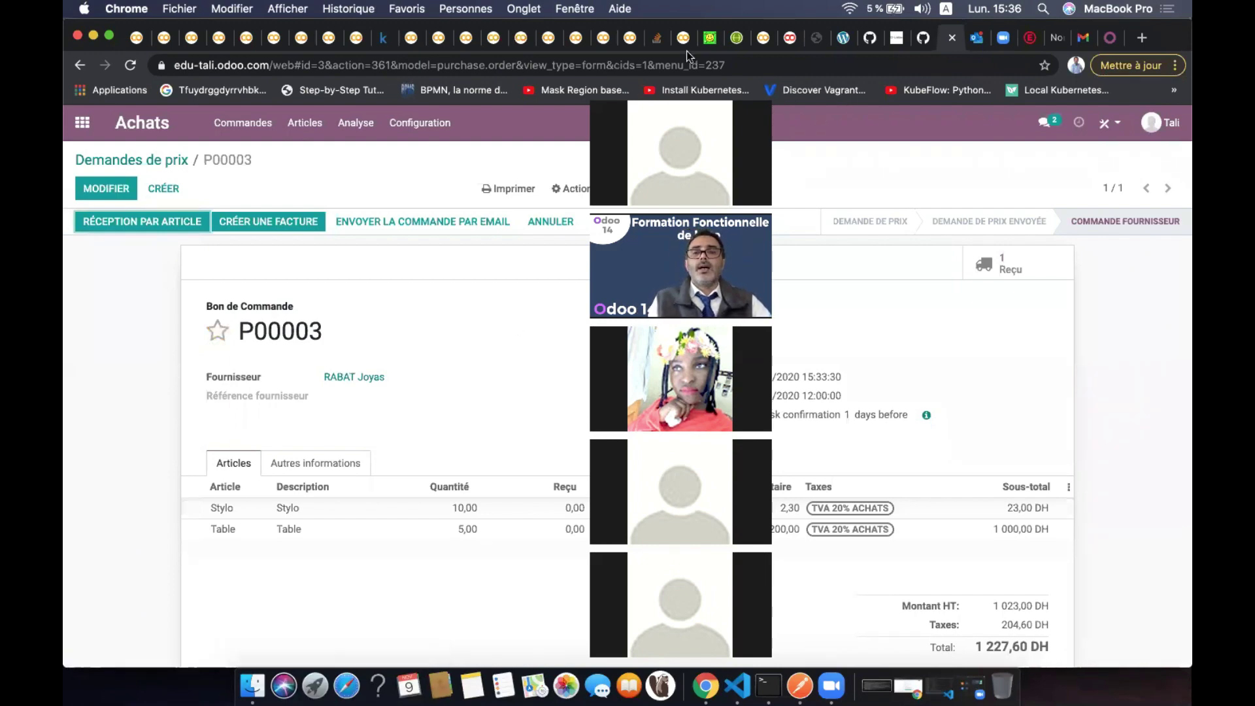